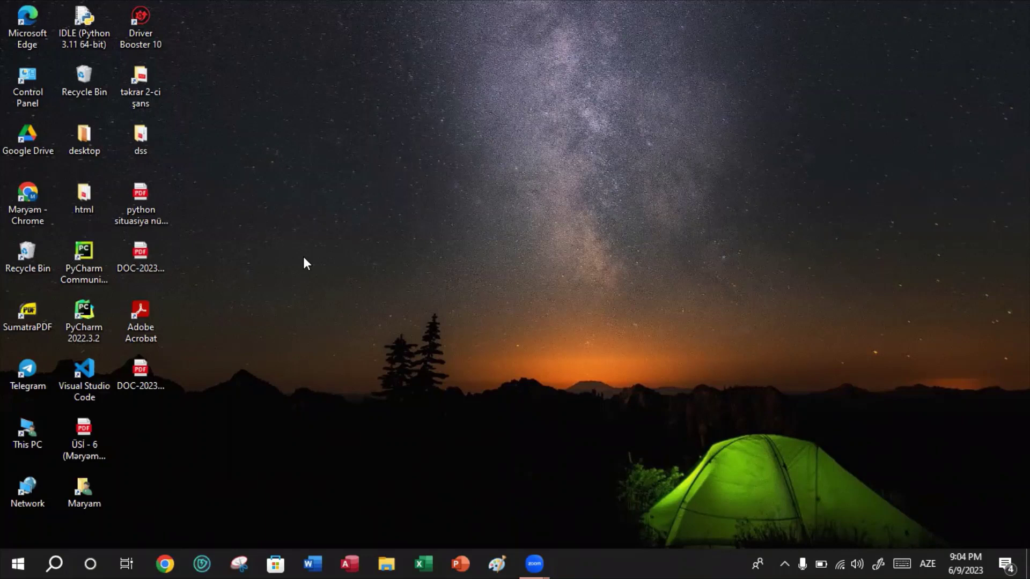
Check the desktop's paste options, copy the DOC-20230522-WA0006.(1).pdf file, and check the paste options again
right_click(238, 254)
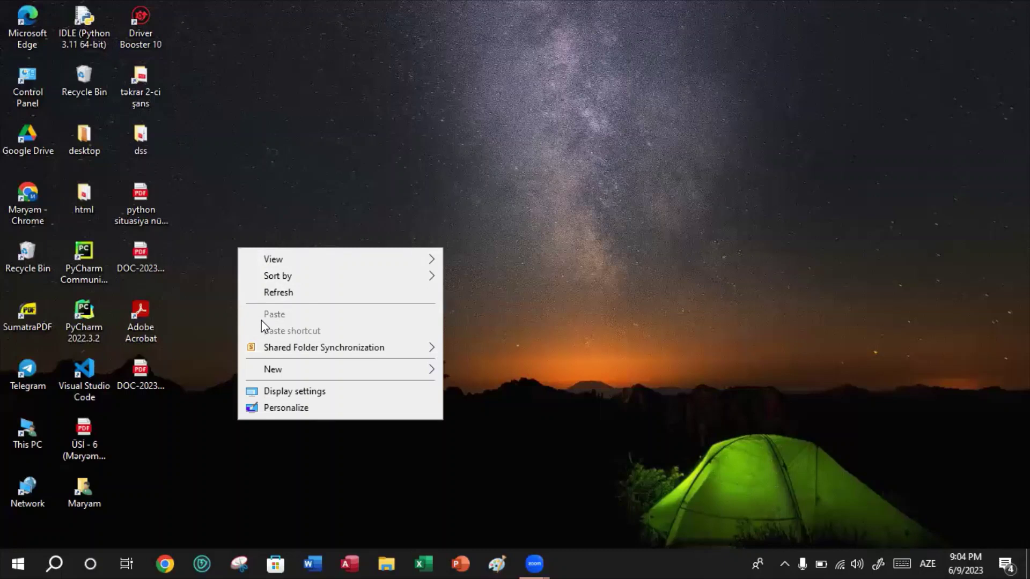
click(212, 217)
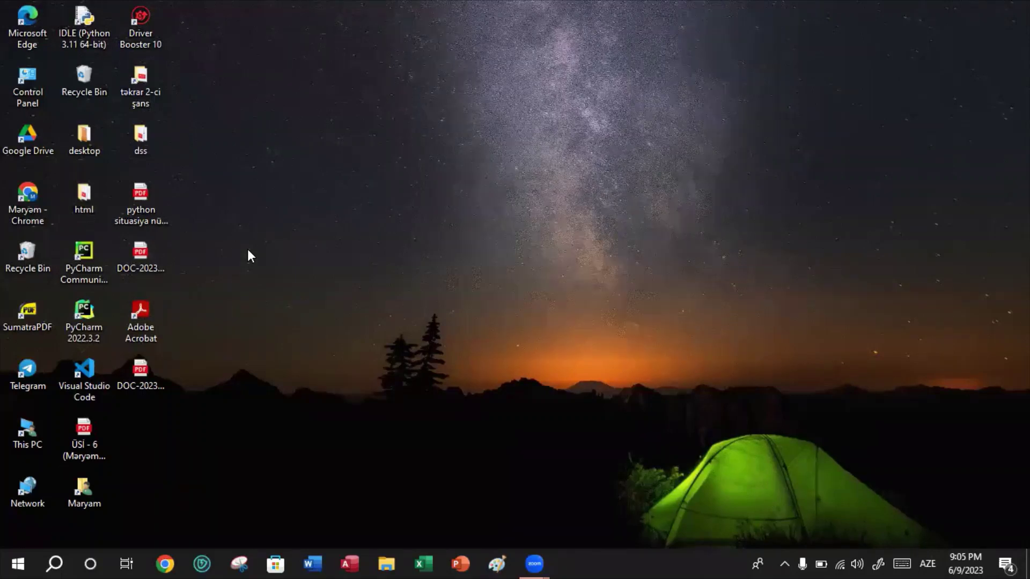
double_click(119, 253)
right_click(119, 253)
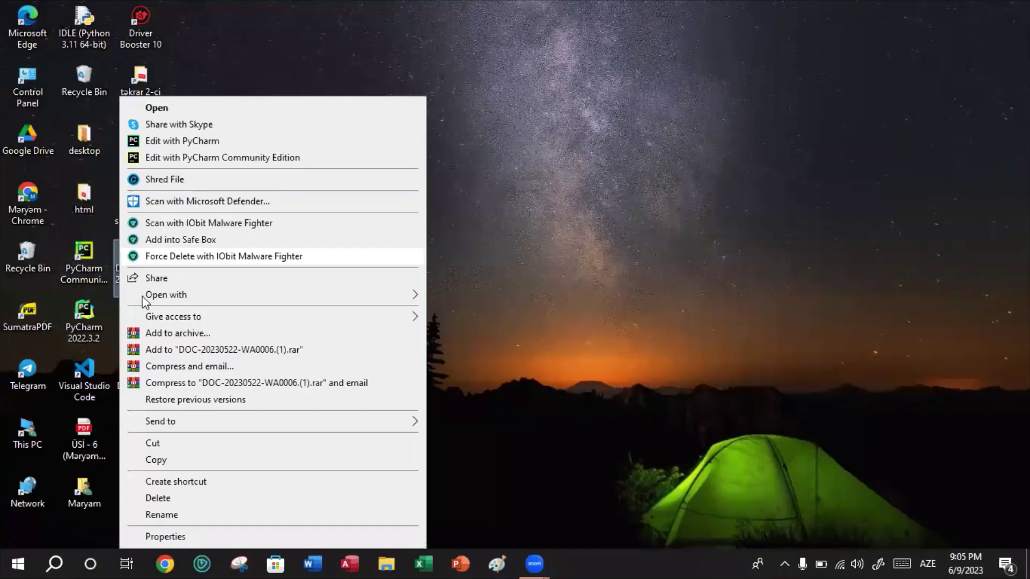
click(158, 459)
right_click(259, 228)
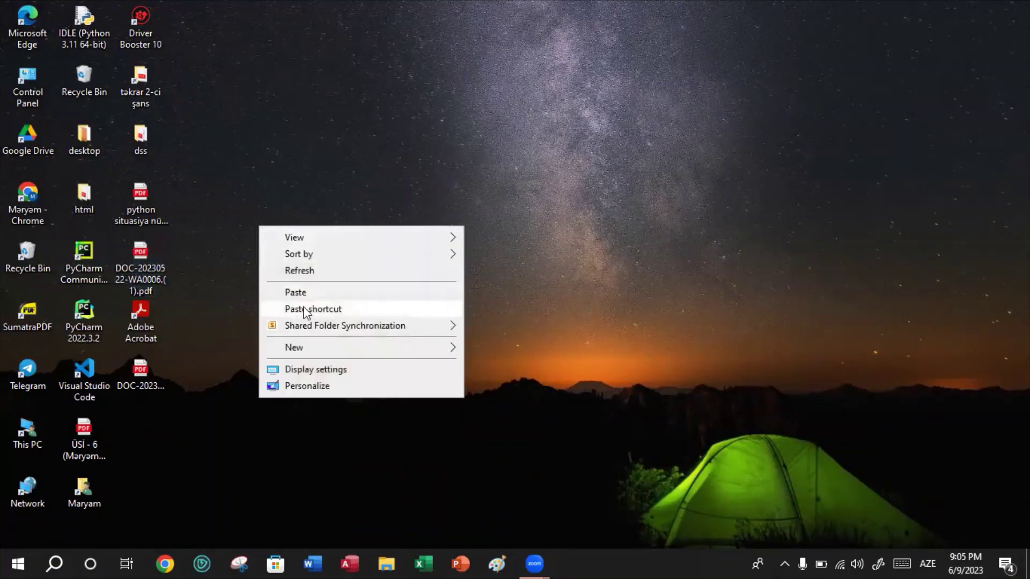
click(234, 204)
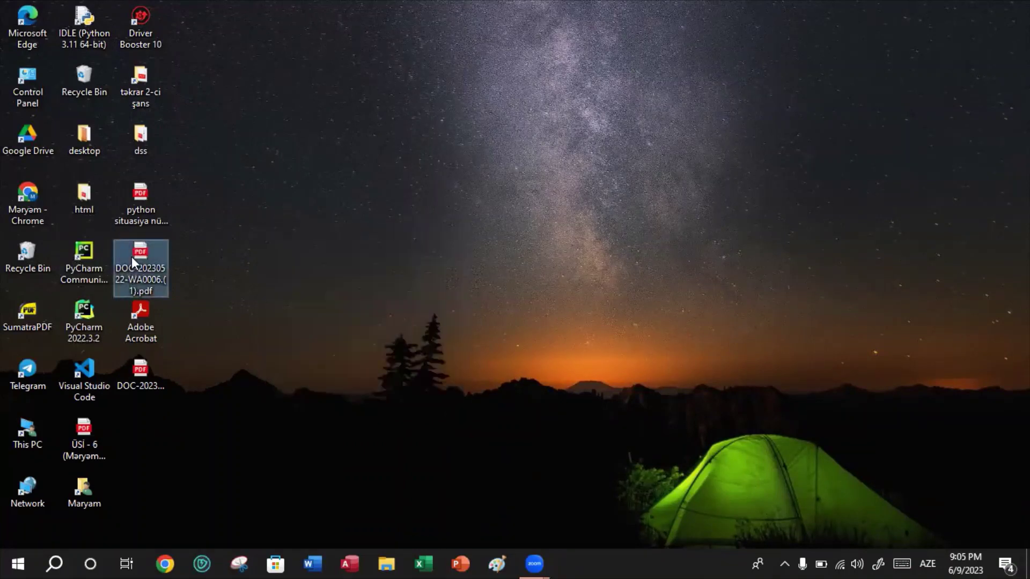
Cut the DOC-20230522-WA0006.(1).pdf file and check which paste options the desktop offers for a cut file
right_click(132, 258)
click(167, 443)
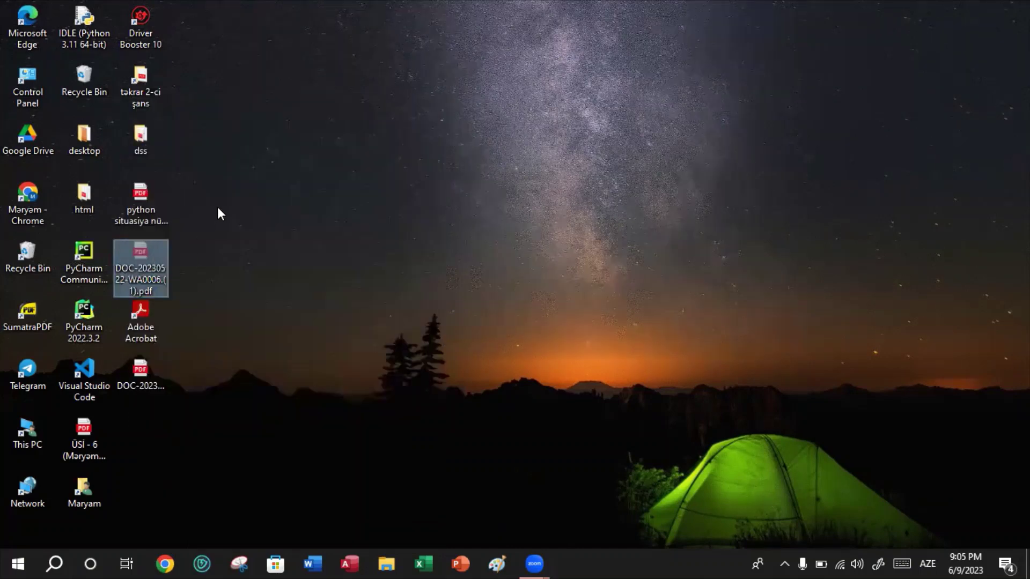
right_click(233, 195)
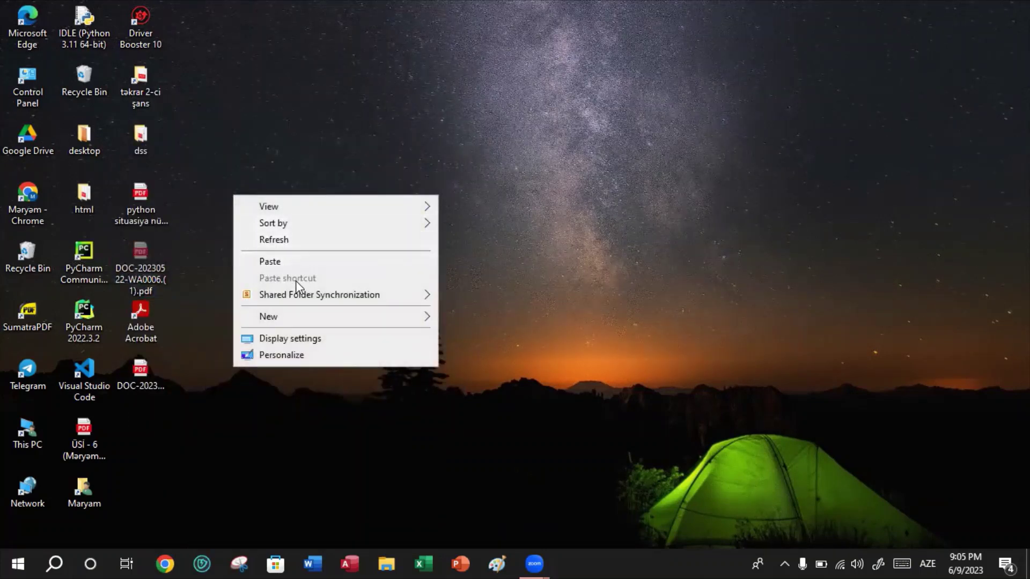
click(291, 105)
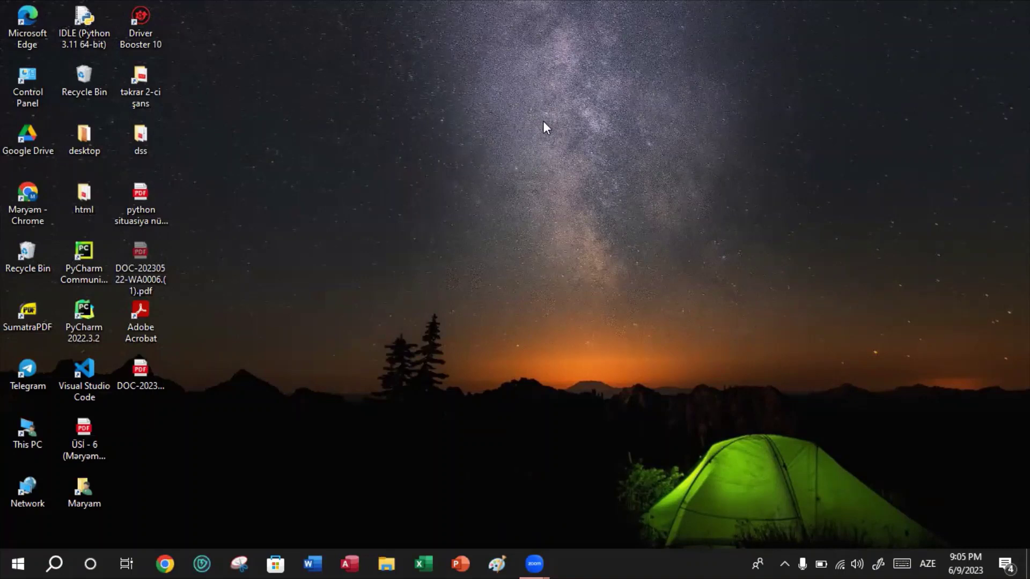
Examine the desktop's view options for icon size and arrangement without changing them
right_click(341, 179)
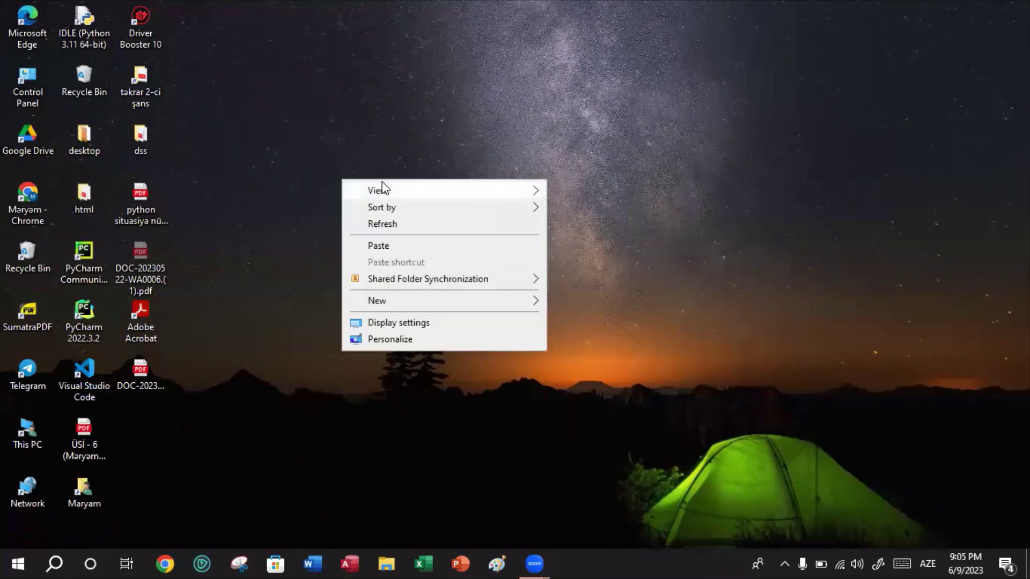
mouse_move(382, 187)
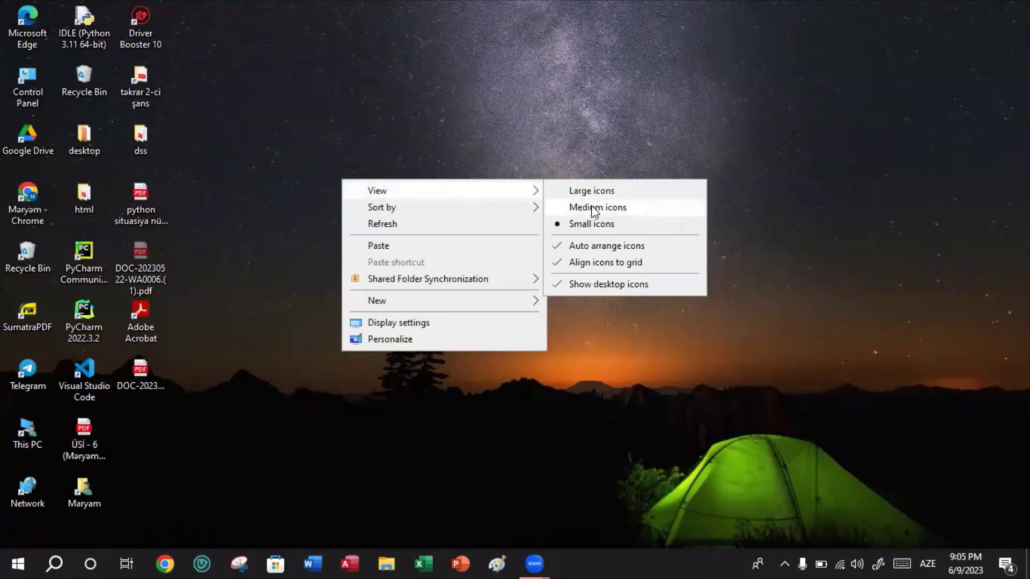
click(365, 140)
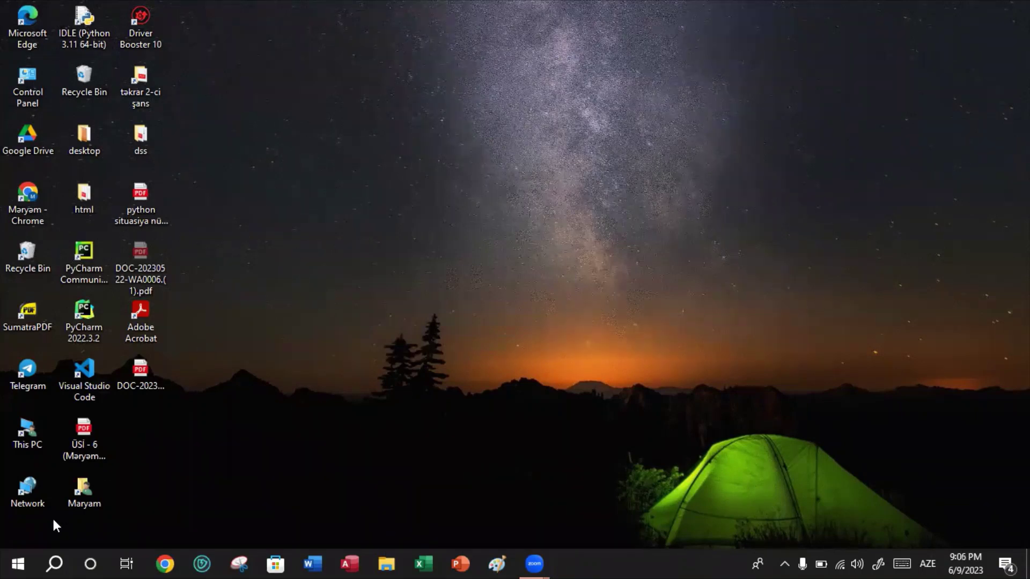
Examine the resize options of the Microsoft Store tile in Start and leave its size unchanged
click(18, 563)
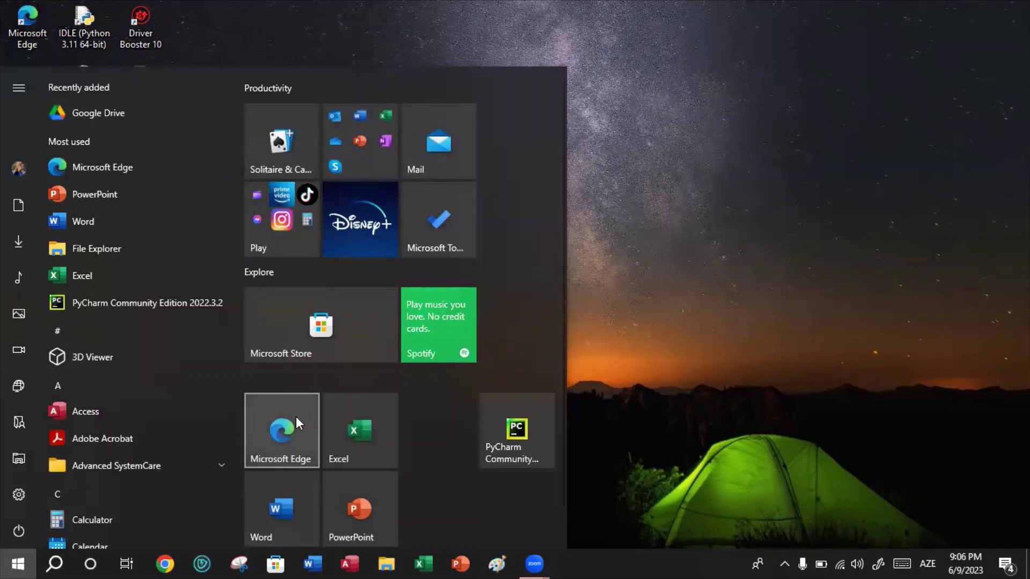
right_click(275, 327)
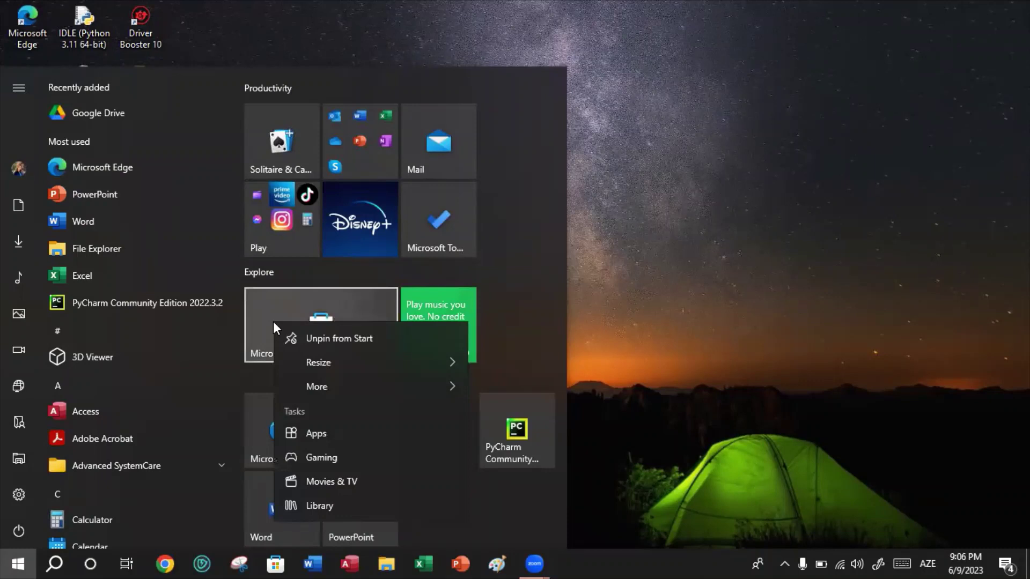
mouse_move(298, 356)
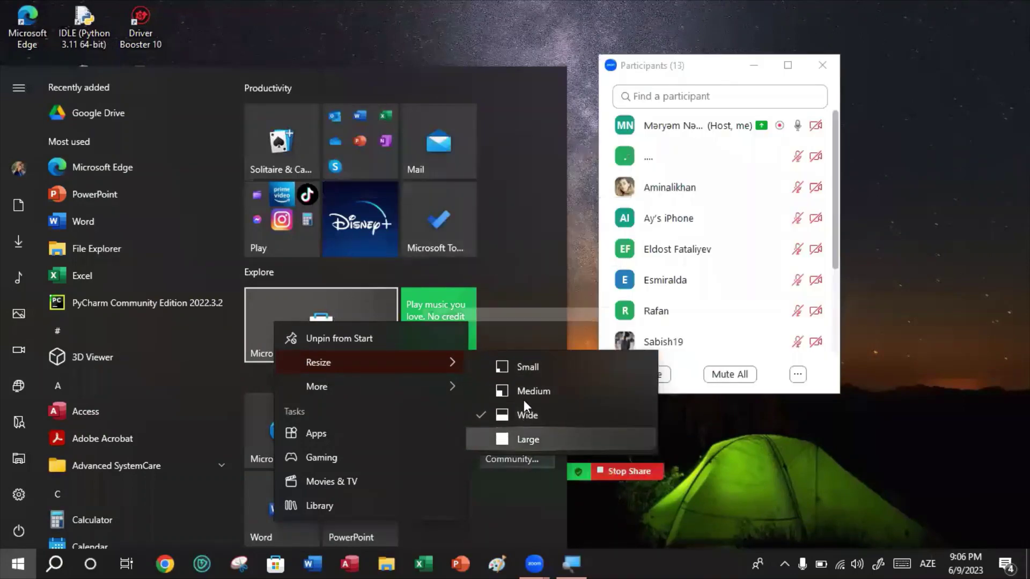
click(522, 1)
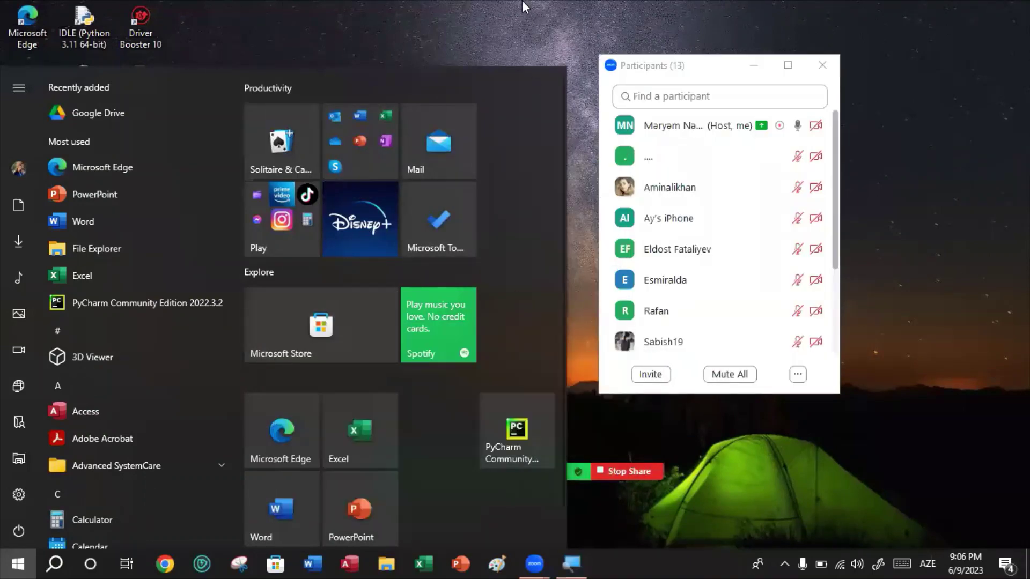
click(522, 2)
Search for Control Panel, open it, and move its window clear of the participants window
click(41, 561)
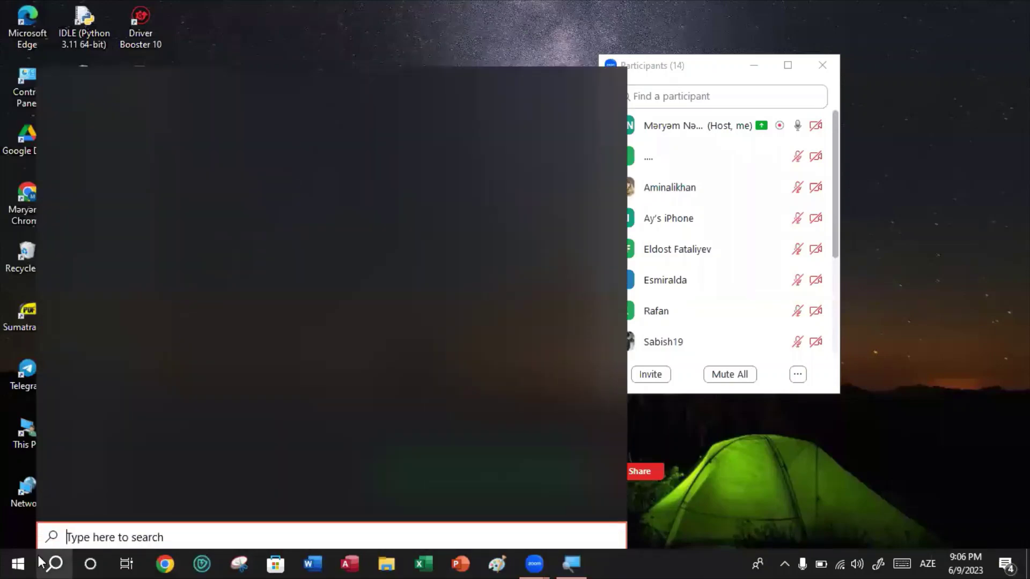
text(co)
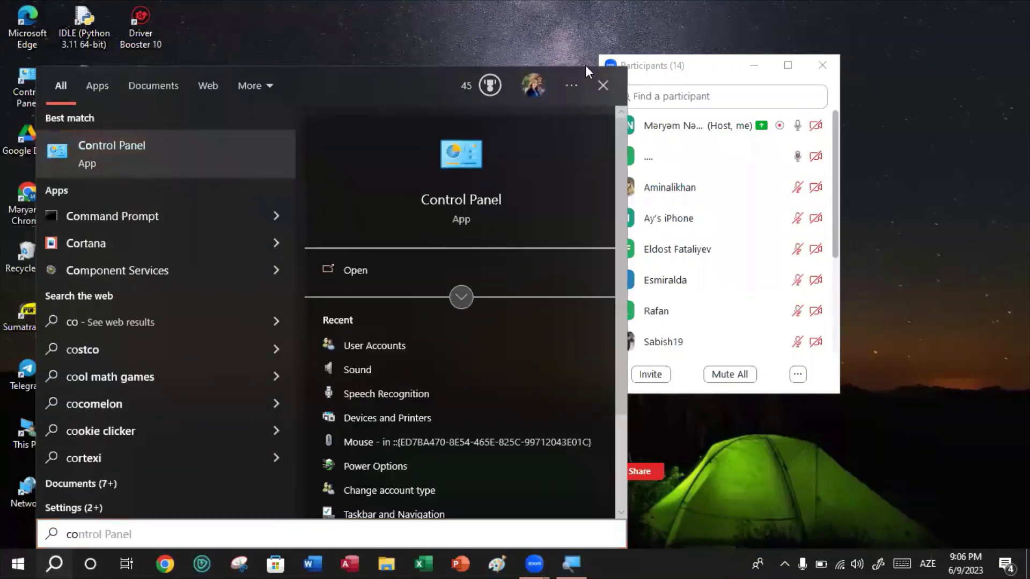
key(Return)
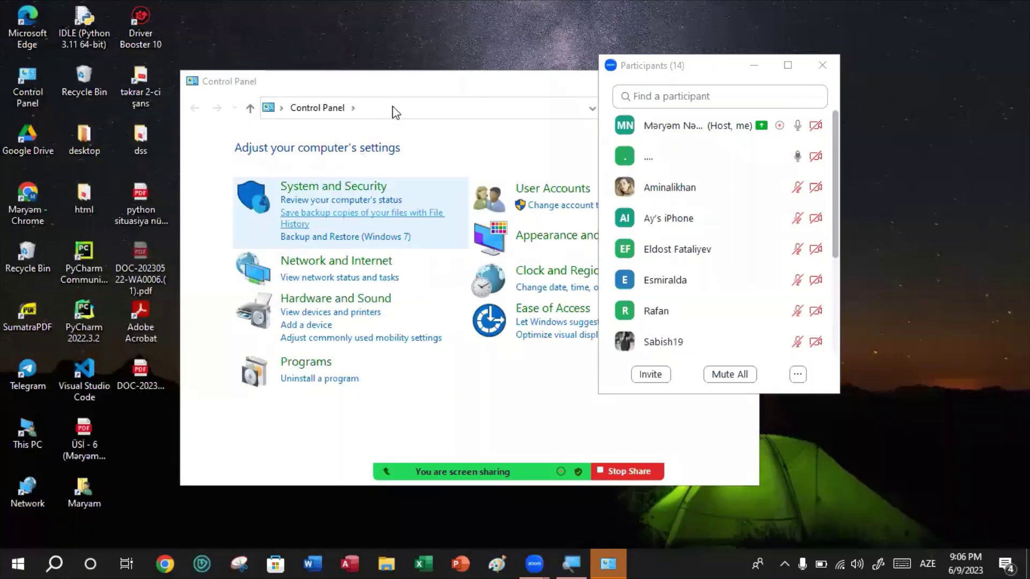
click(450, 87)
drag(449, 95, 273, 125)
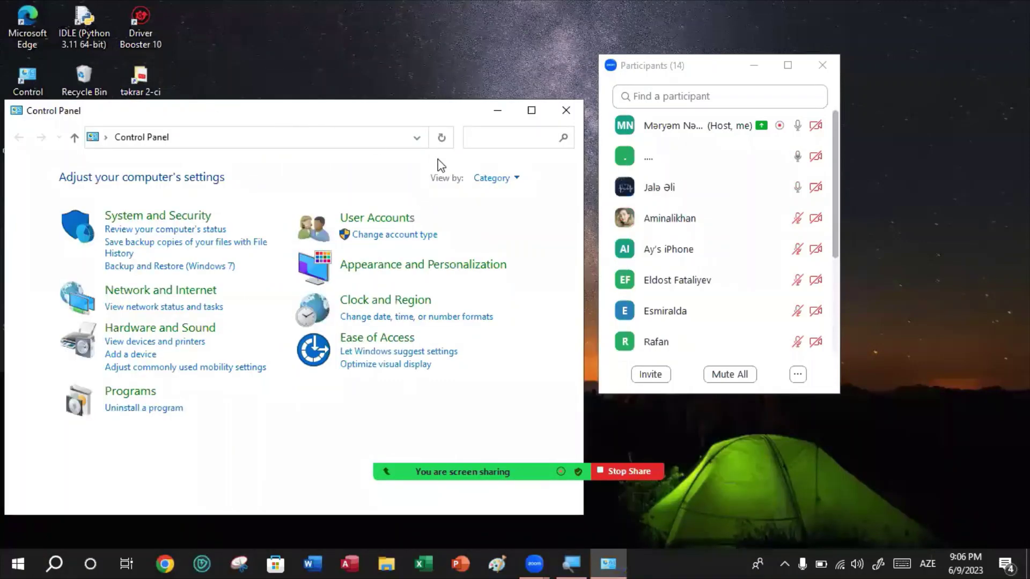
Examine the view-by choices of the Control Panel and close its window
click(516, 181)
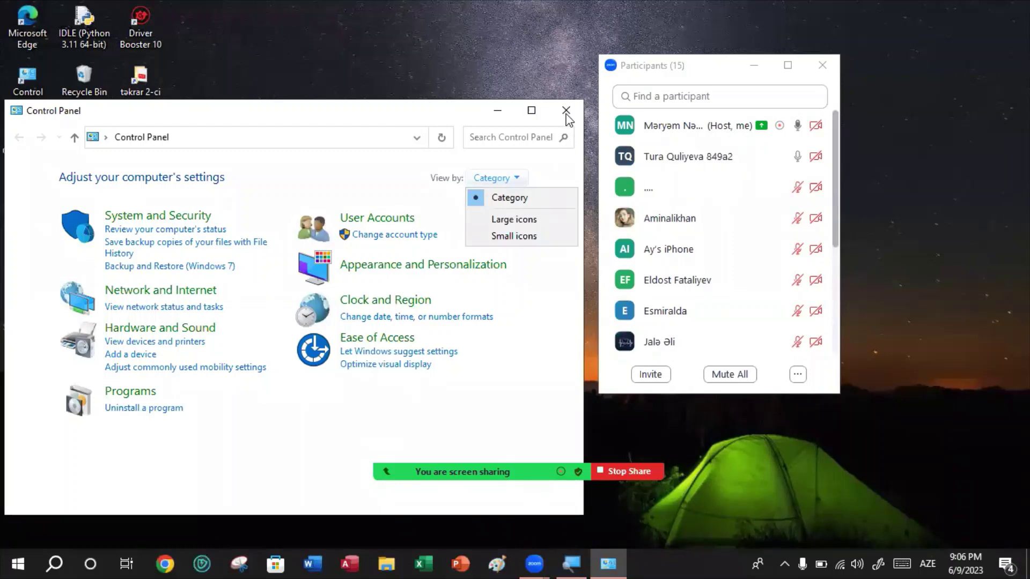
click(566, 111)
click(567, 112)
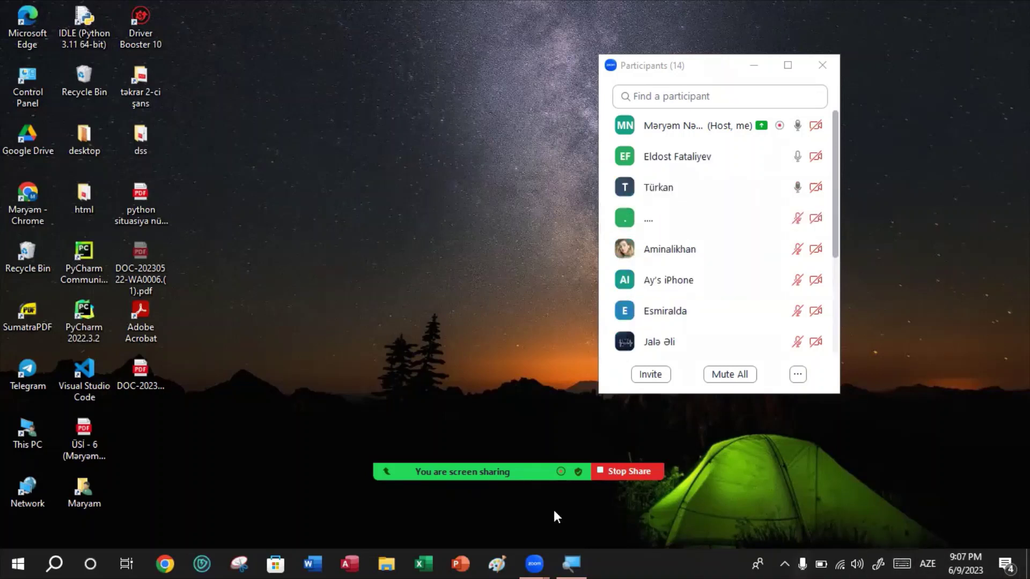
Display the on-screen keyboard, move it up and over a little, and close it
key(ctrl+super+o)
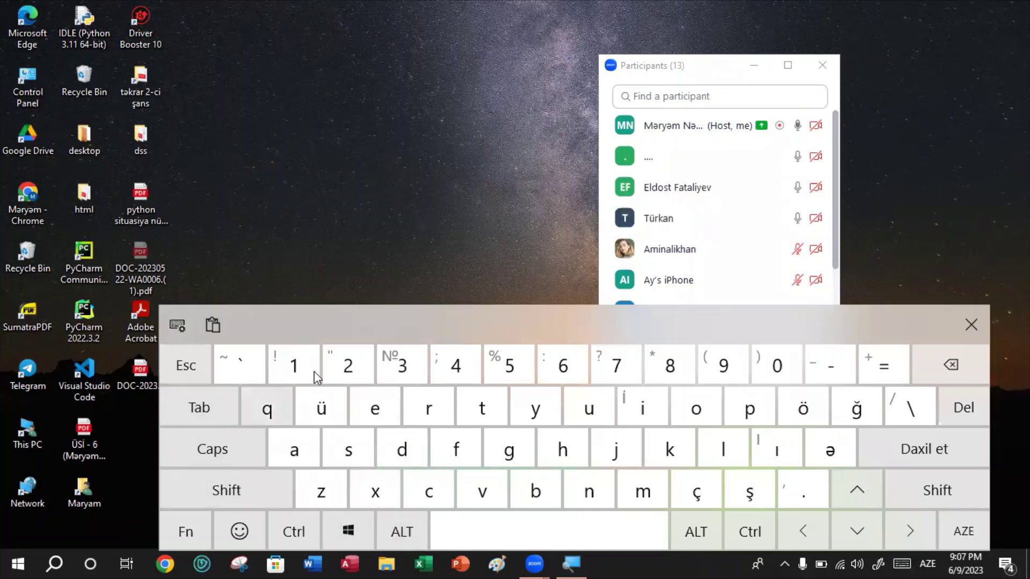
drag(444, 327, 425, 303)
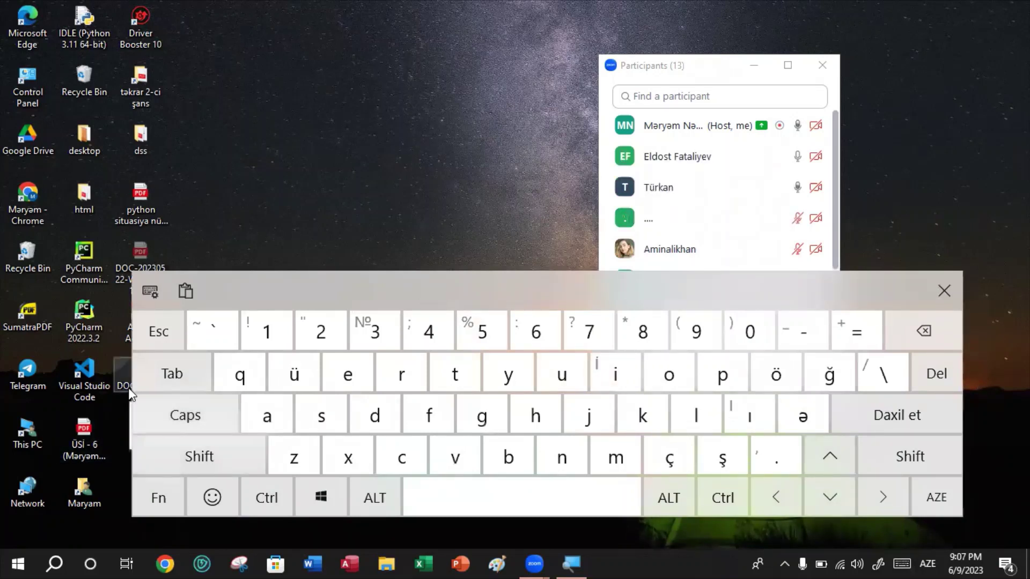
click(944, 290)
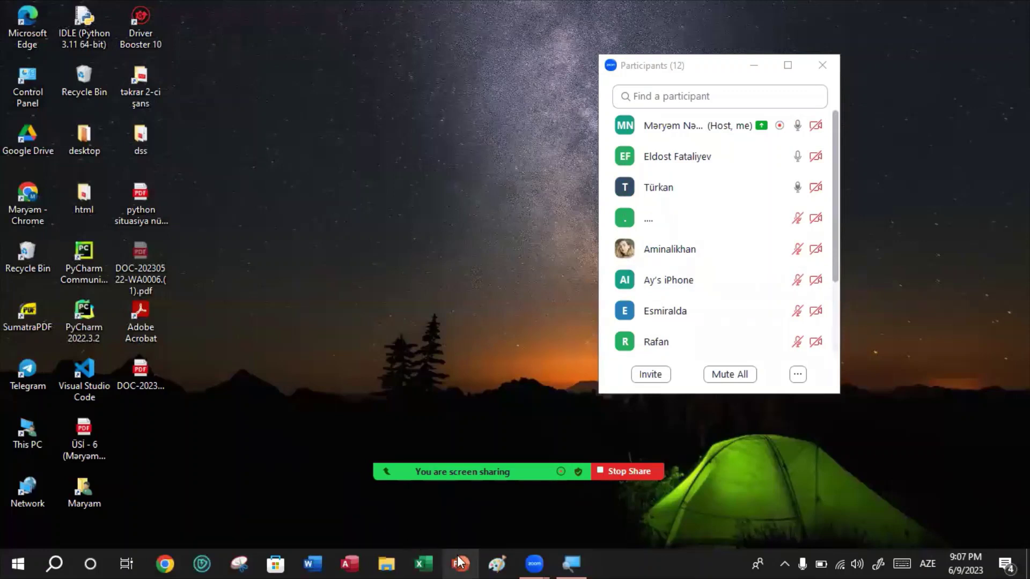
Switch to PowerPoint and open the recent presentation lent qrupları.pptx
double_click(78, 452)
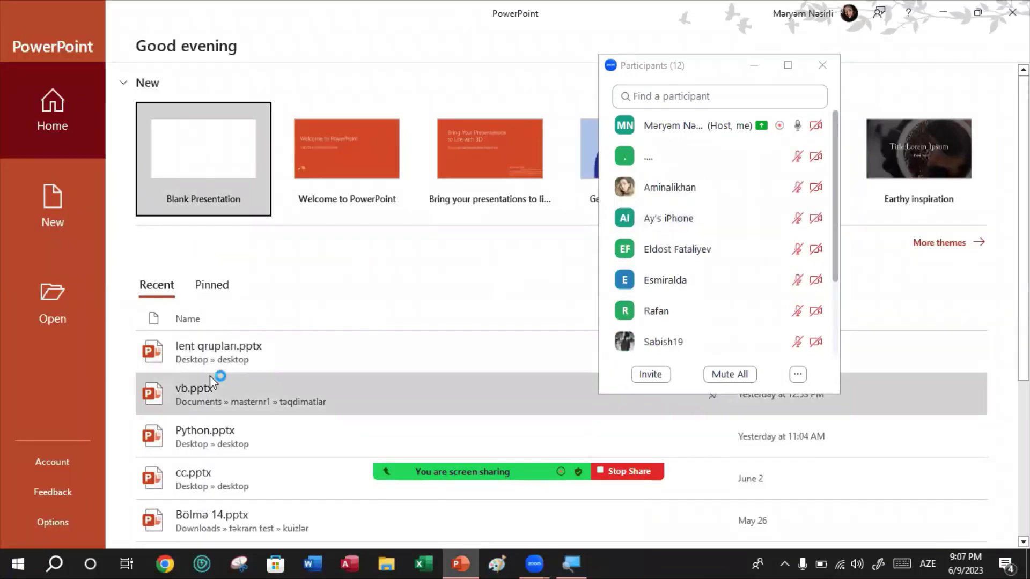
click(203, 352)
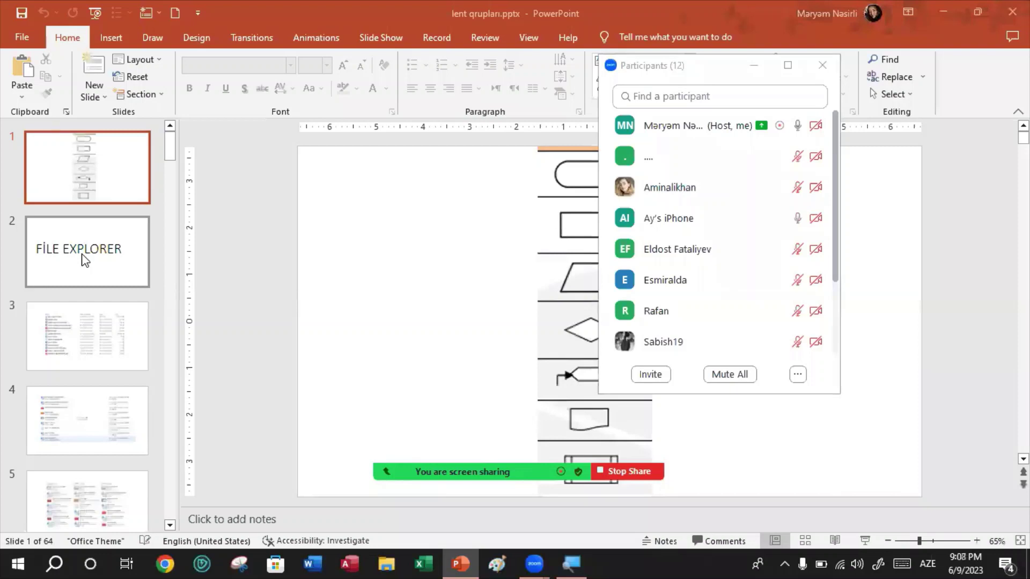
Go through slides 3 to 6, comparing the File Explorer file layouts and viewing the New group slide
click(69, 339)
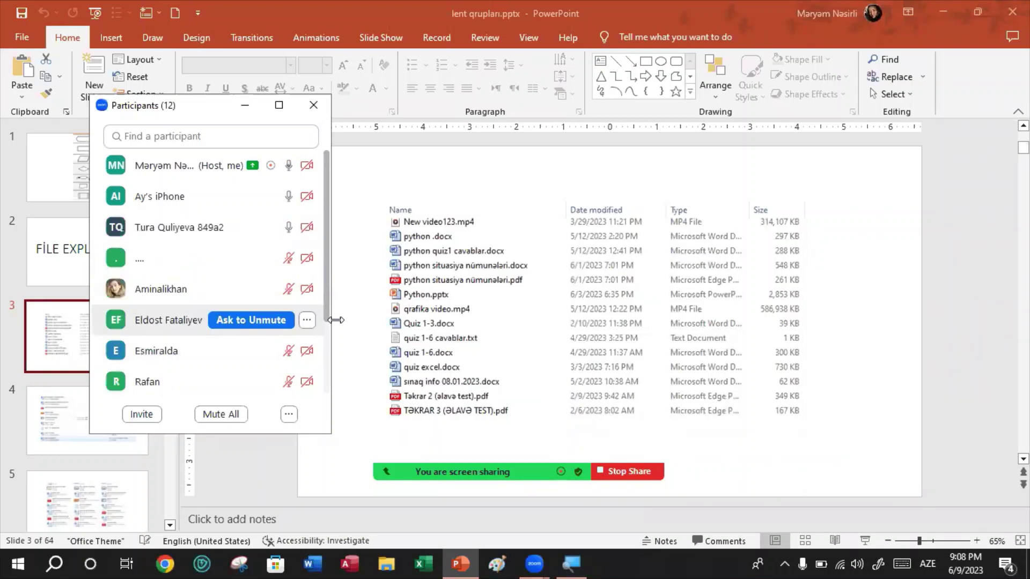
click(53, 431)
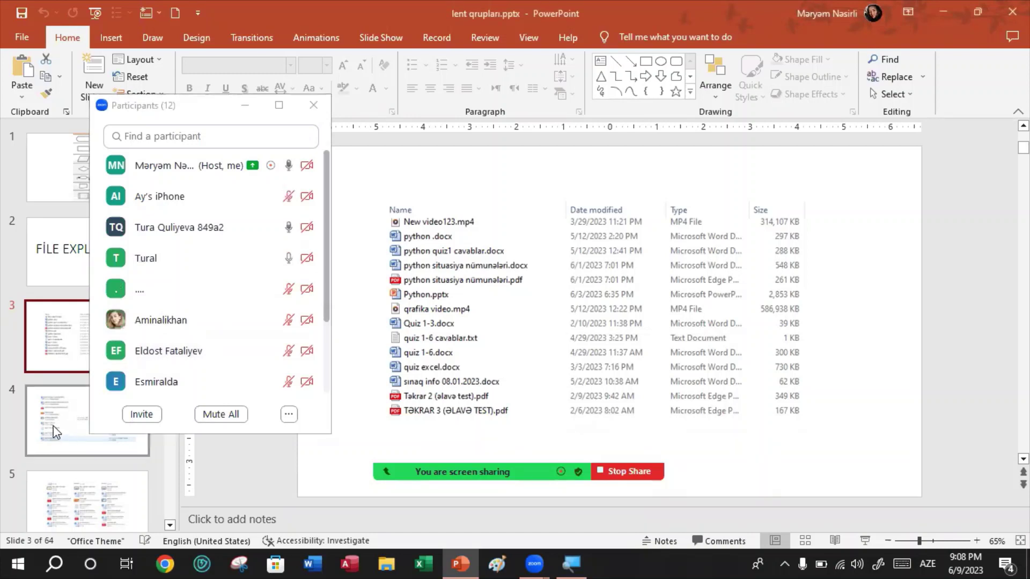
click(52, 423)
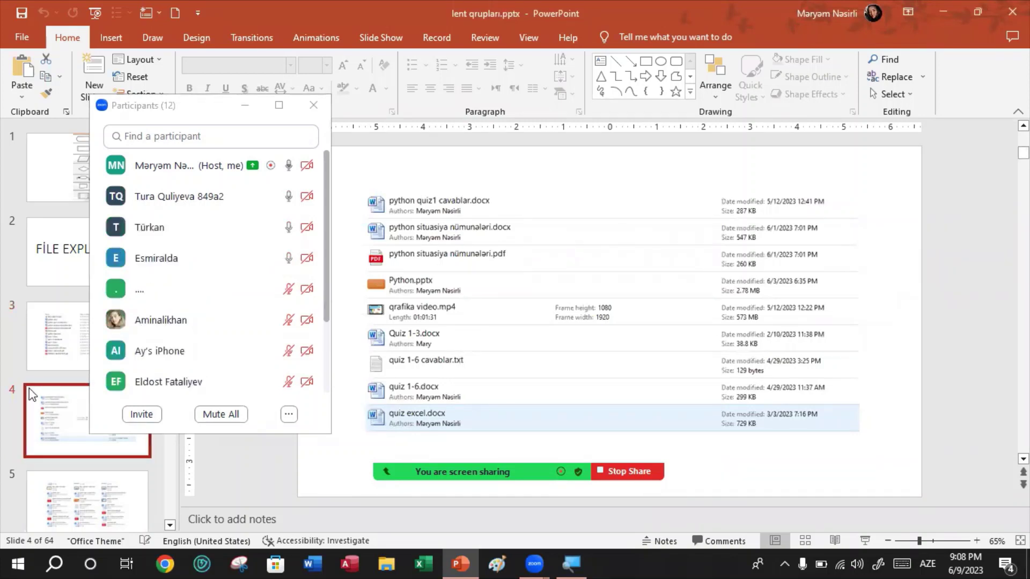
click(53, 341)
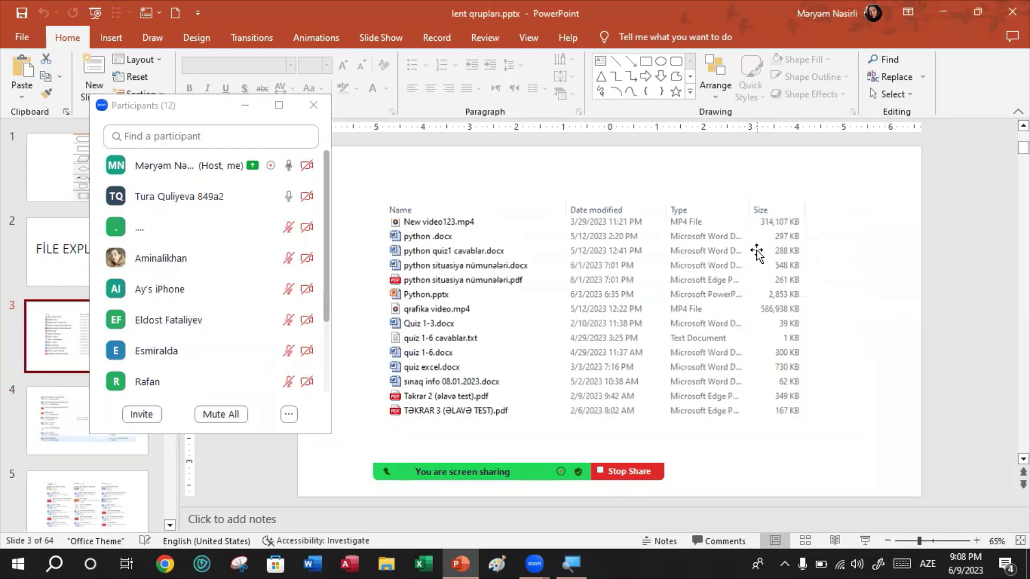
click(74, 435)
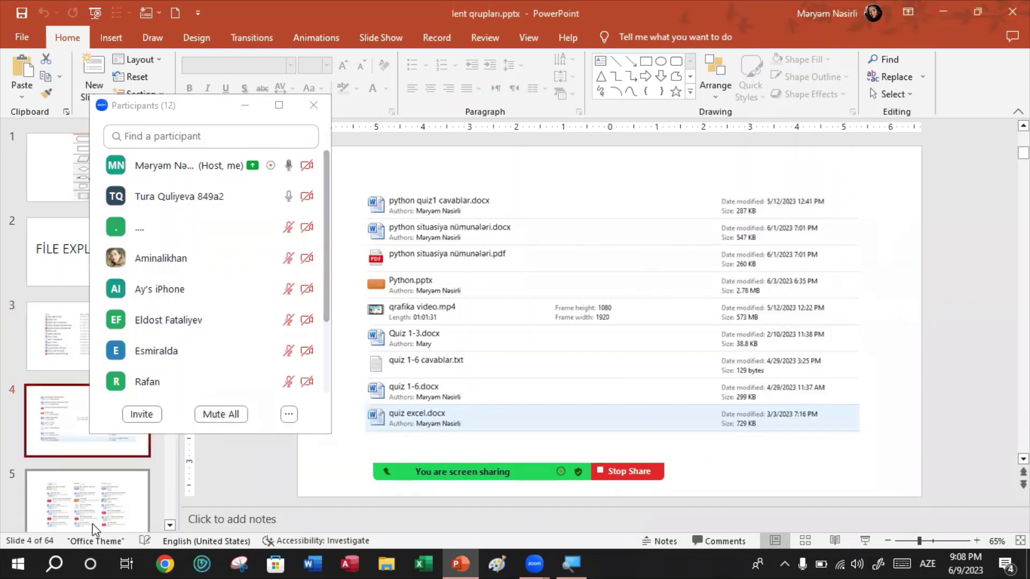
click(92, 523)
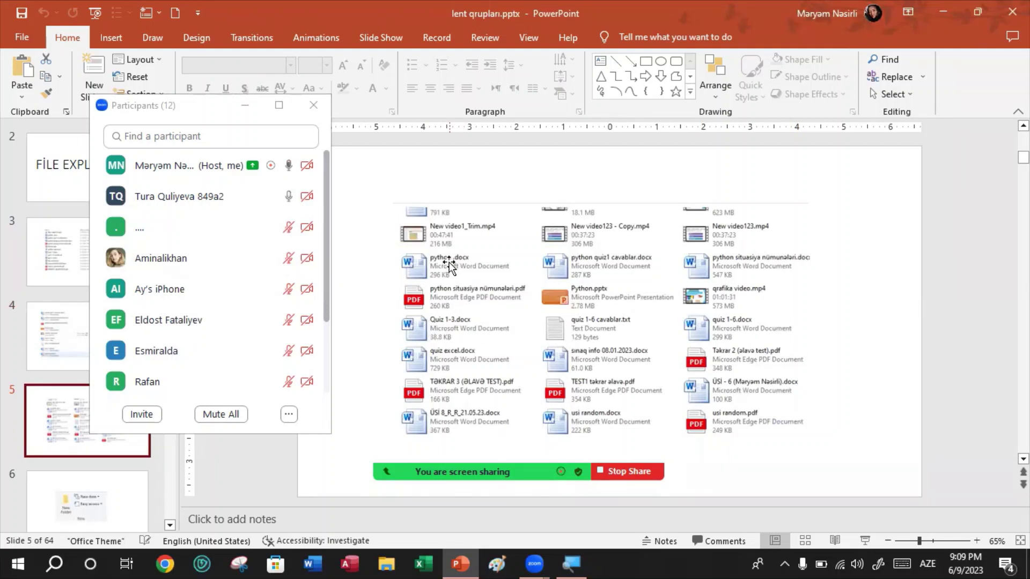
click(67, 504)
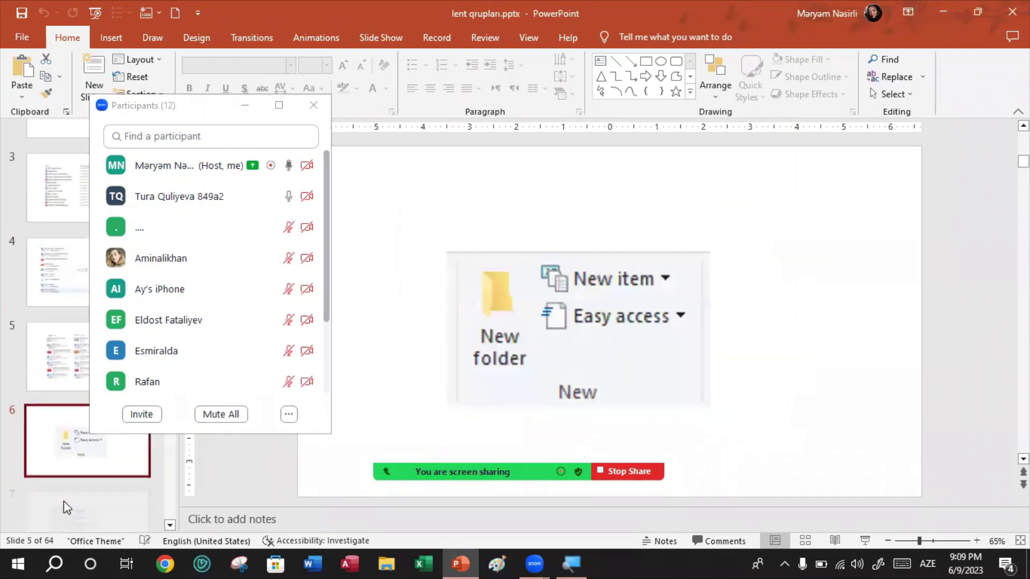
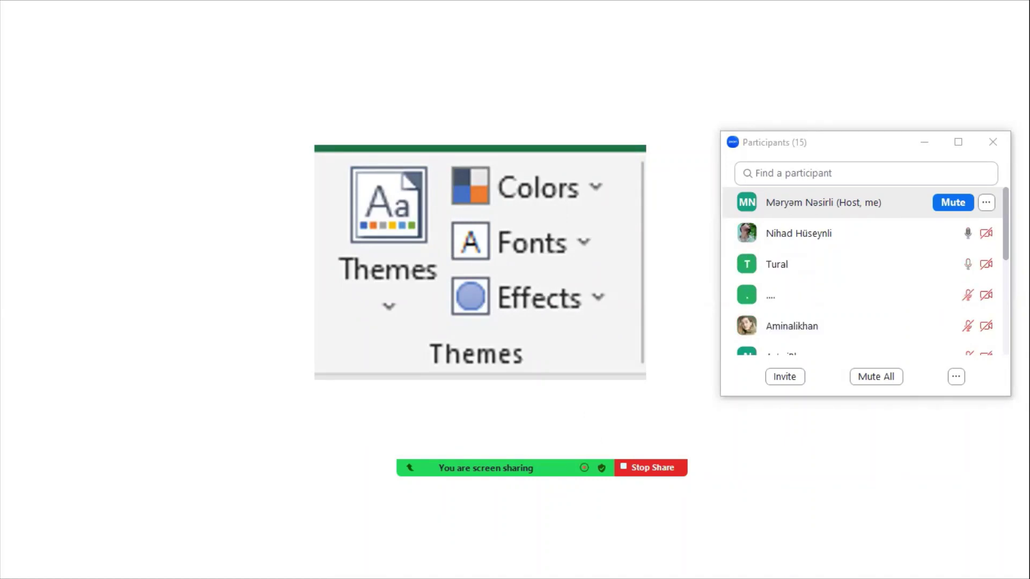
Advance the slide show from the Themes group slide to the Filters group slide with Slicer and Timeline
key(Right)
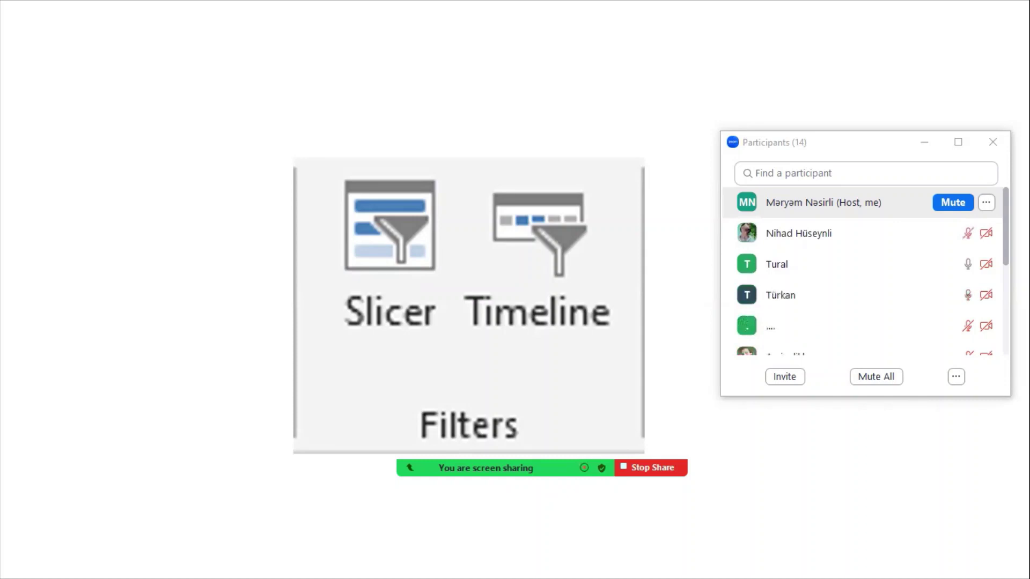
Advance the slide show from Filters past Alignment to the Tables group slide and move the participants window aside
key(Right)
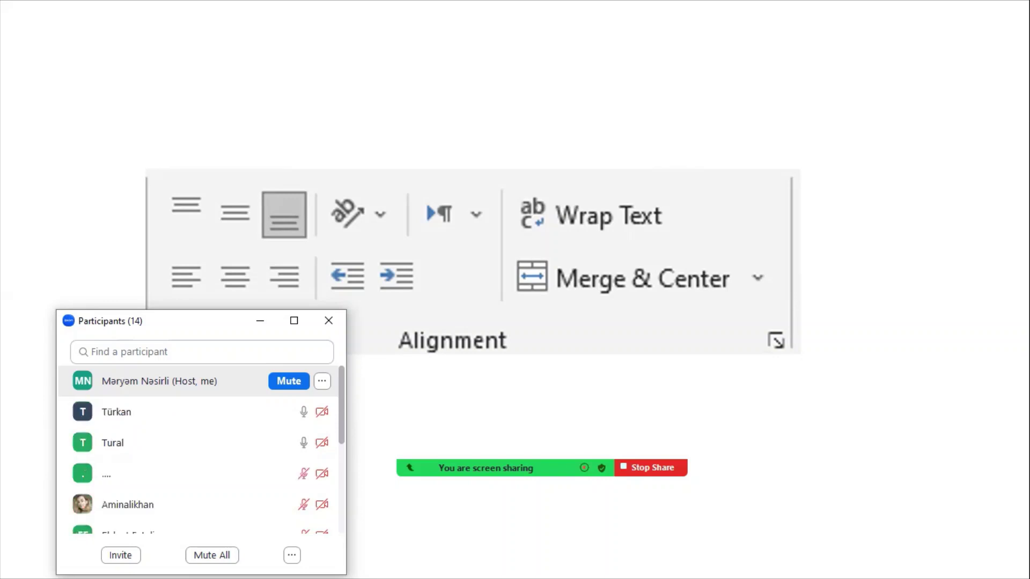
click(884, 7)
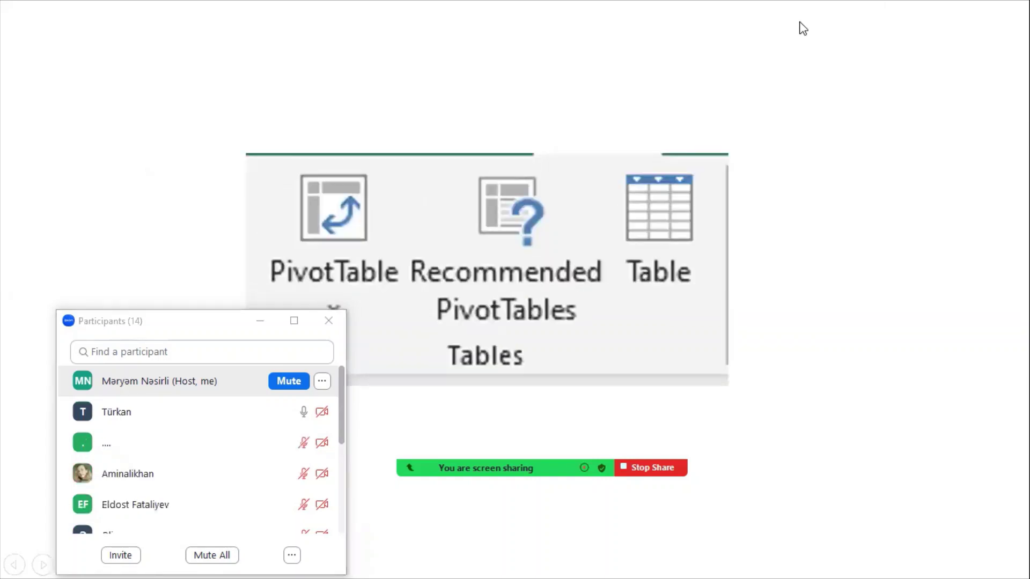
click(213, 306)
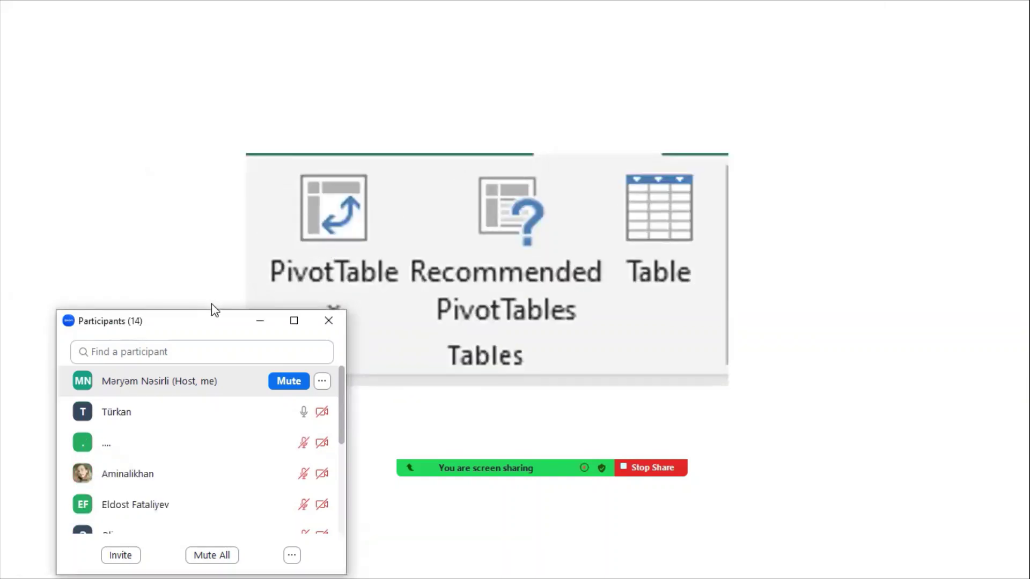
drag(211, 304, 183, 319)
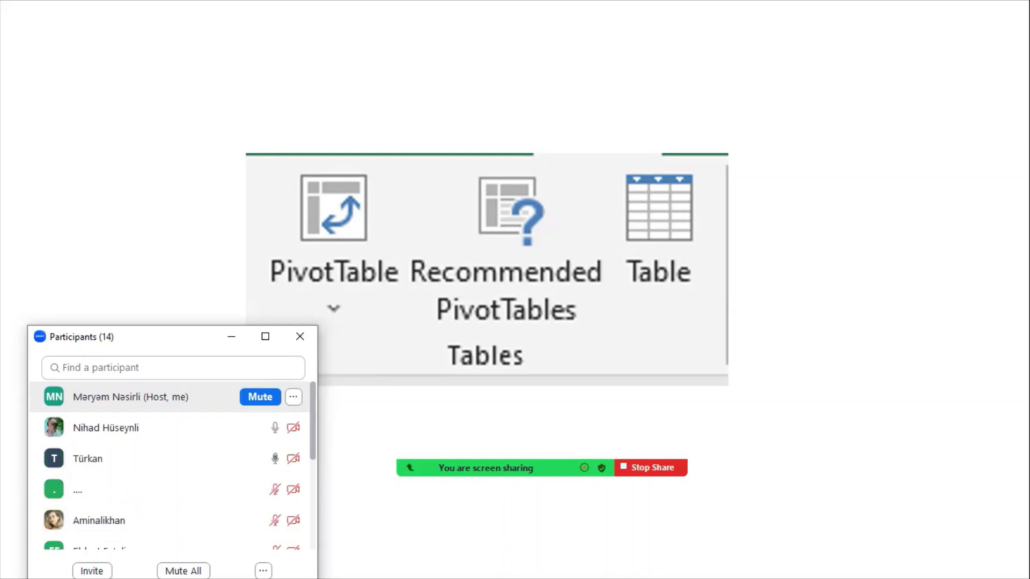
Go through the Get & Transform Data, Cells, Show and Sparklines slides to the Page Setup group slide
key(Right)
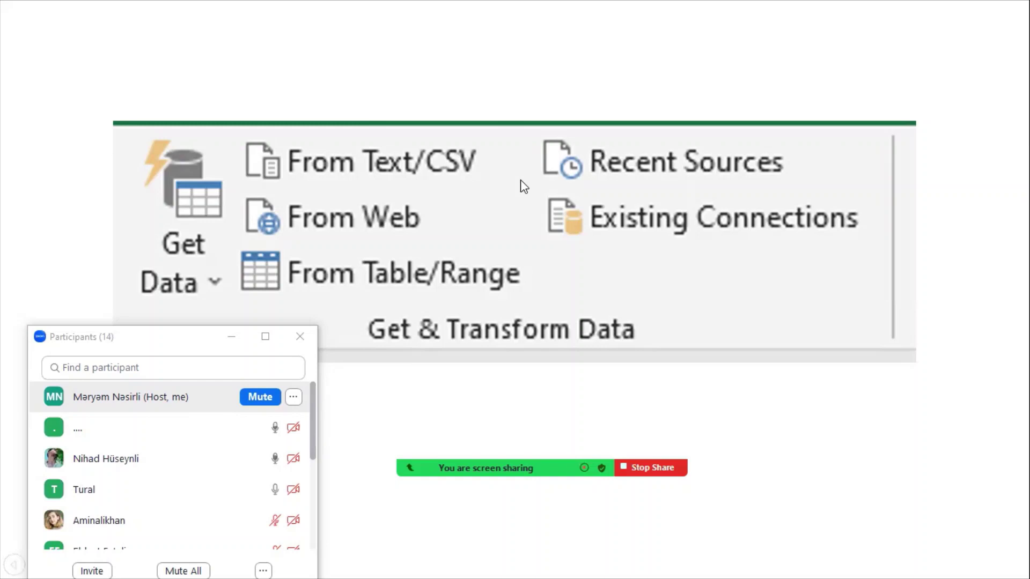
key(Right)
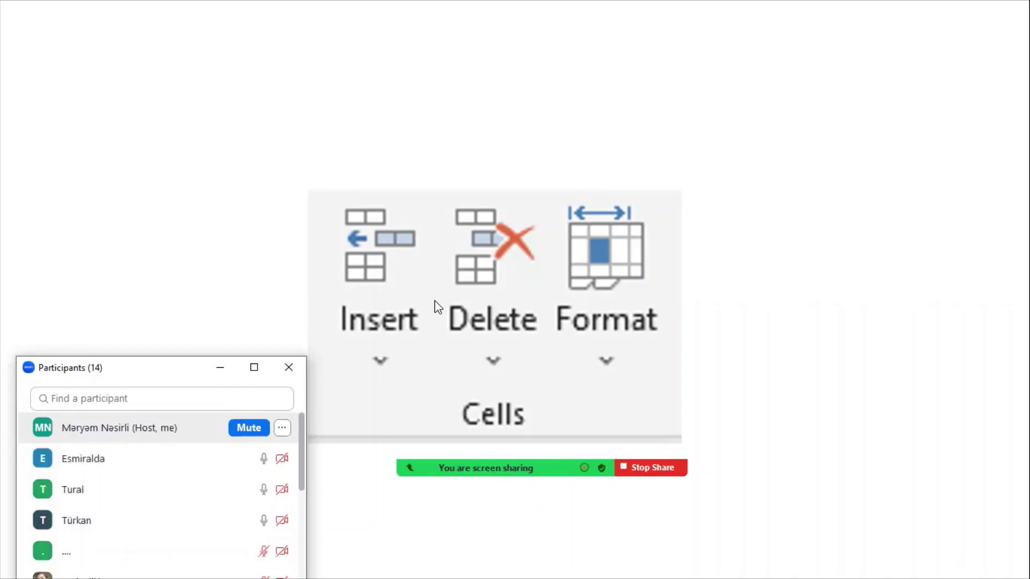
key(Right)
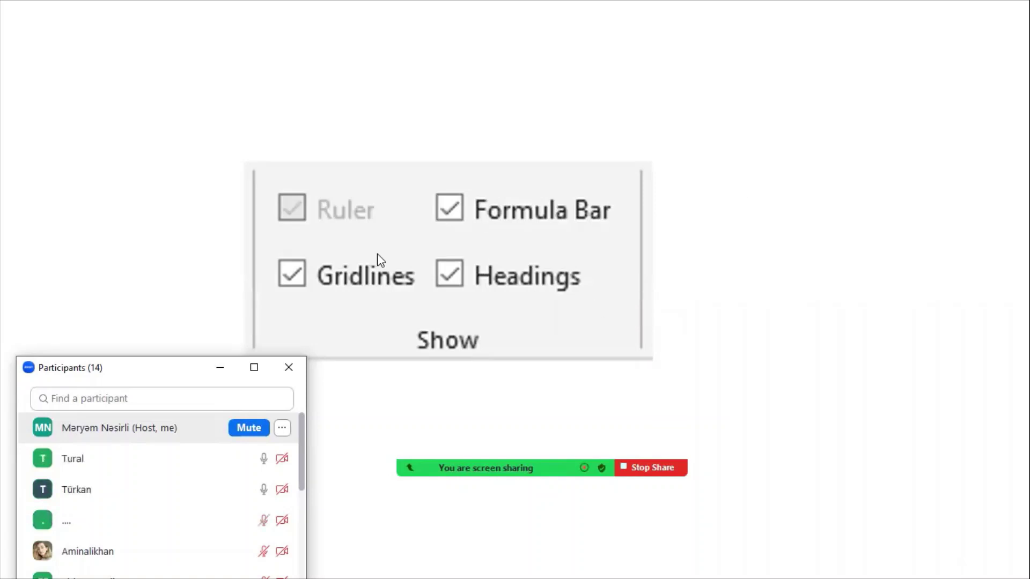
key(Right)
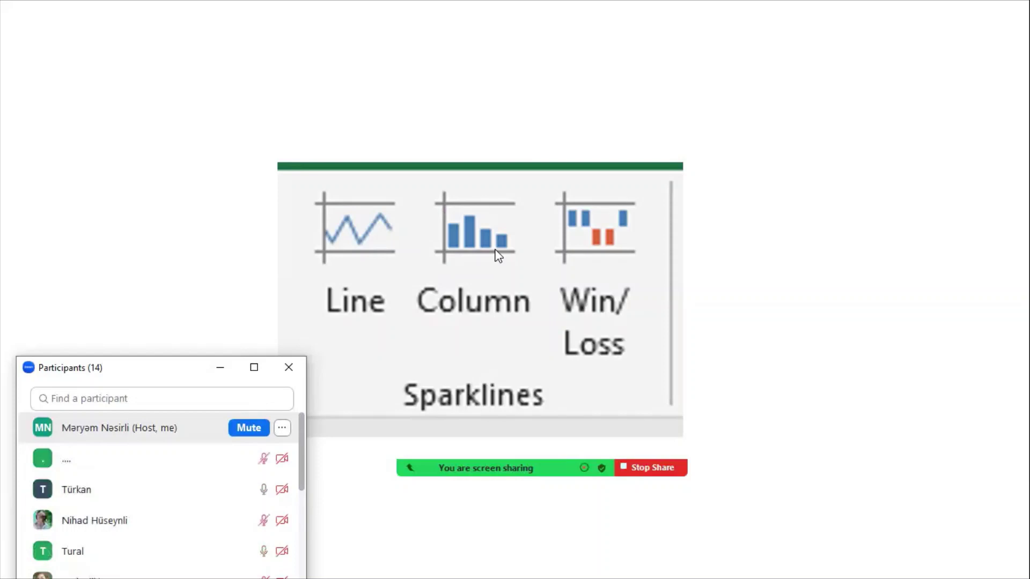
click(318, 283)
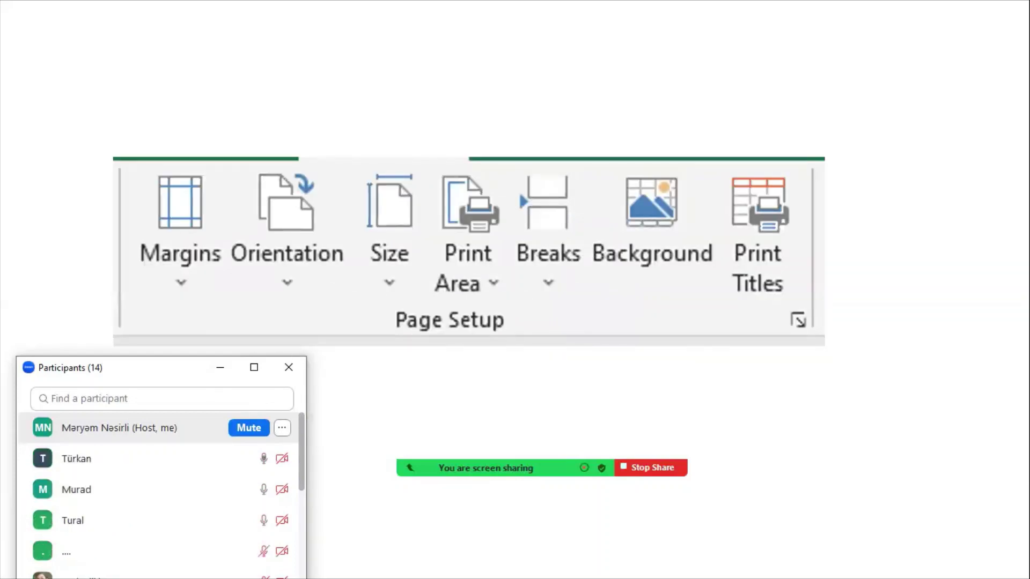
Go through the Defined Names, Formula Auditing, Calculation and Outline slides to the Məsələlər problem slide
key(Right)
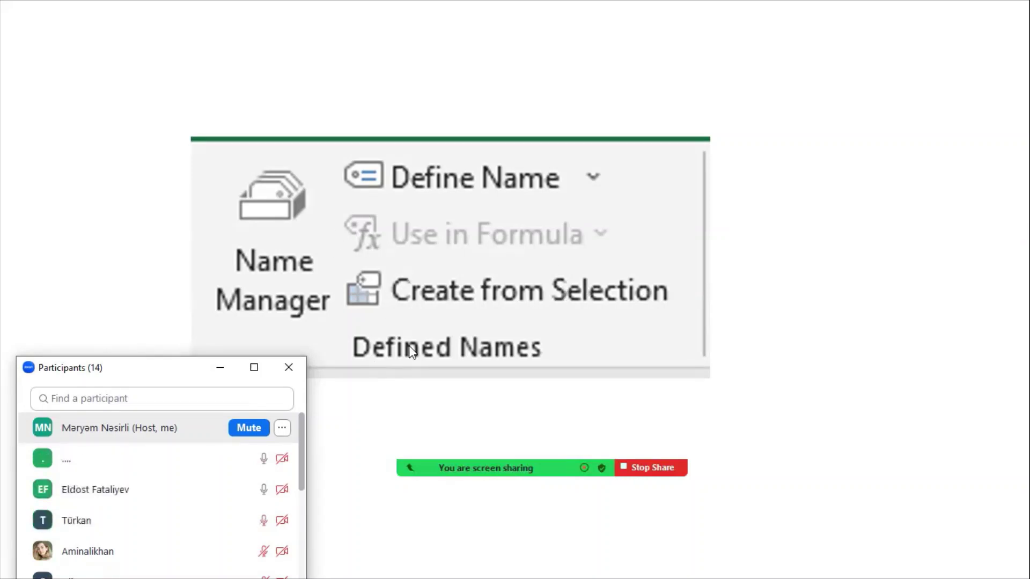
click(424, 333)
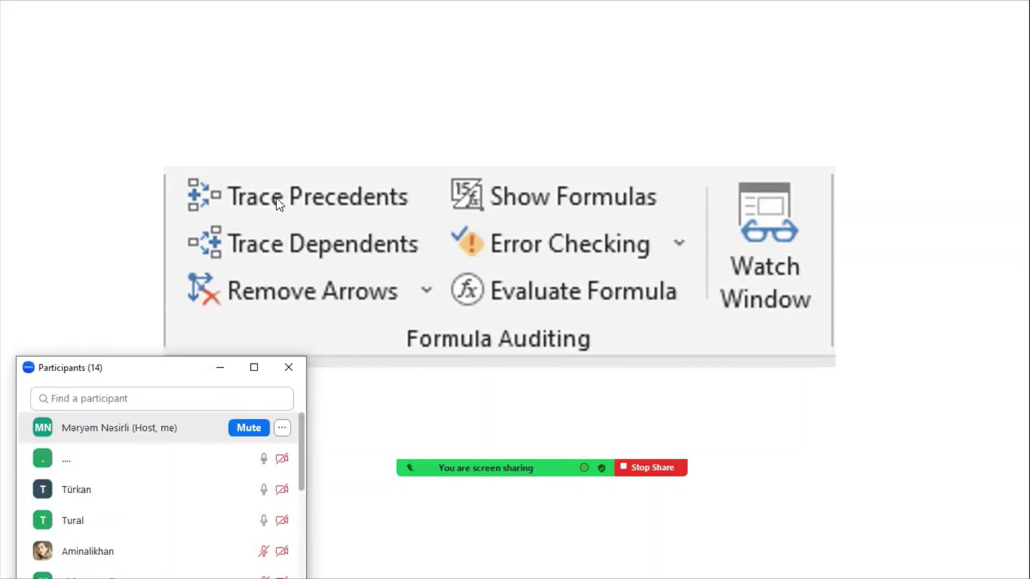
key(Right)
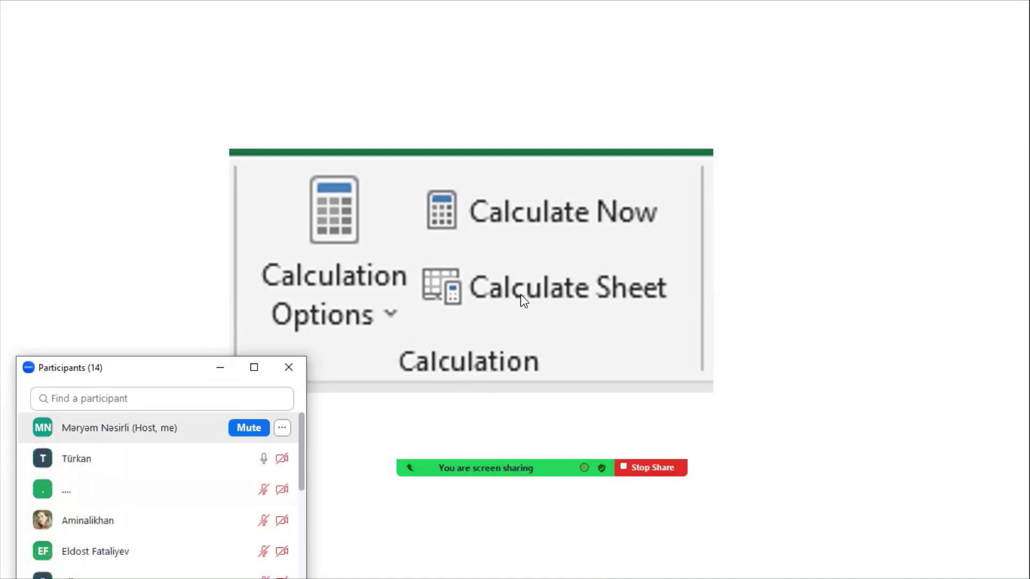
key(Right)
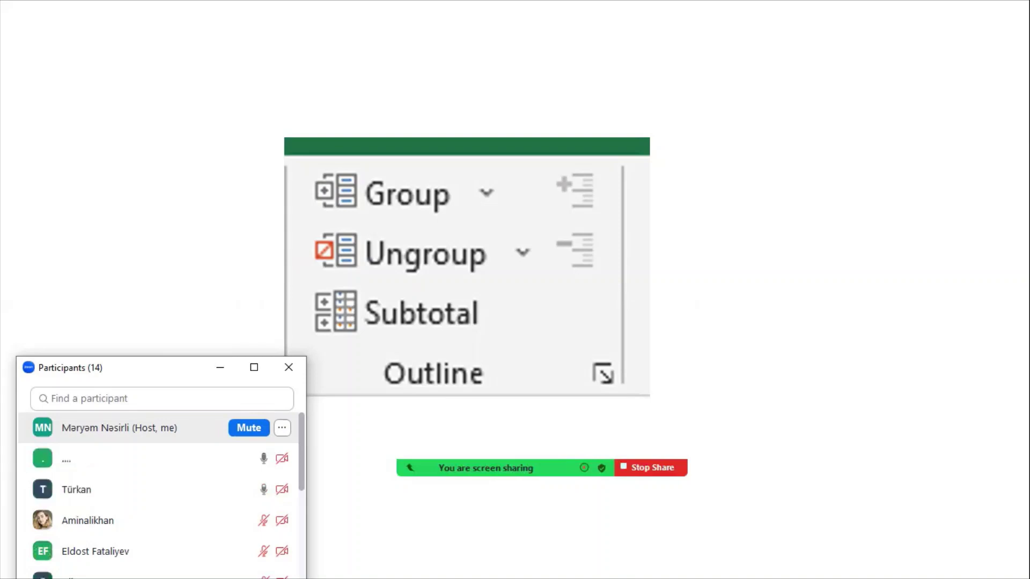
click(443, 268)
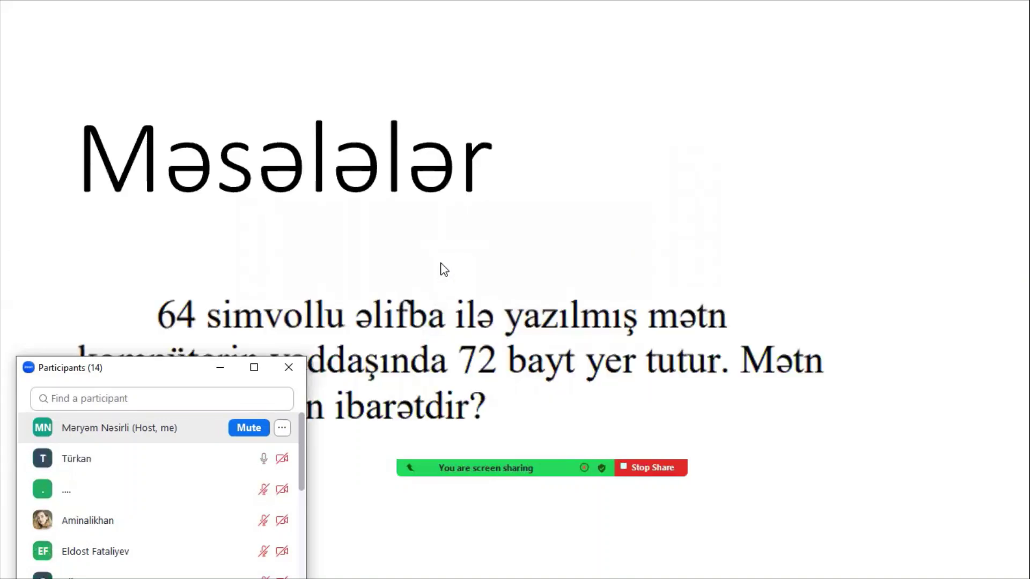
Advance to slide 63 with the 750 Mb disk problem and end the slide show
scroll(443, 268, up, 1)
scroll(443, 268, down, 3)
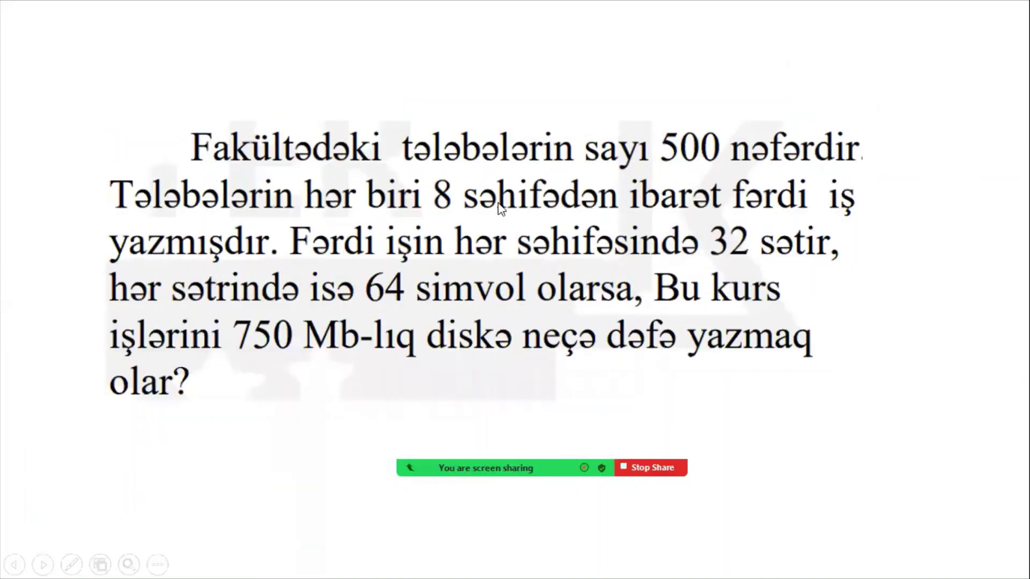
right_click(323, 179)
click(382, 395)
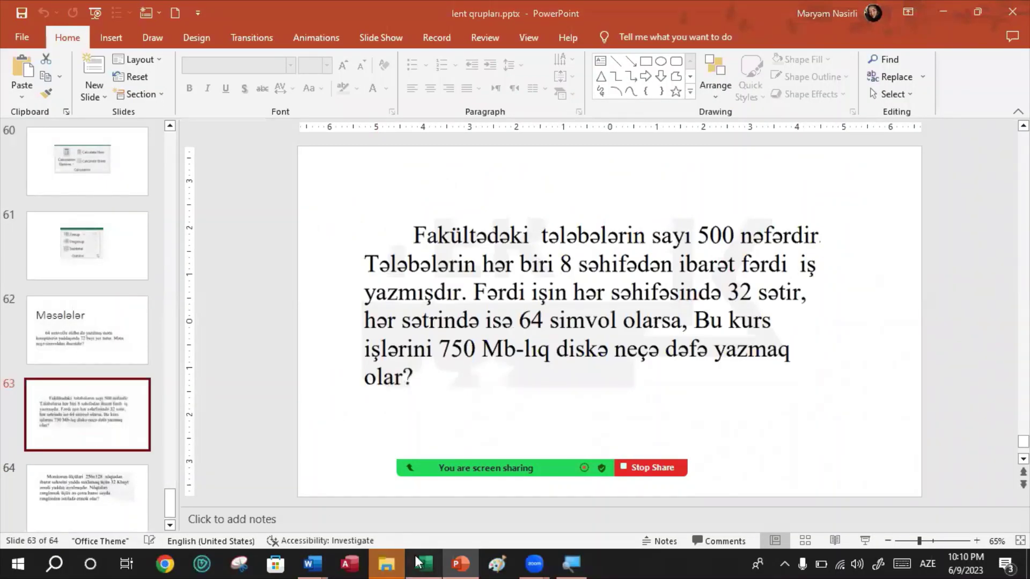
Switch to the Excel workbook Book1, zoom the sheet to 265% and select cell A1
click(422, 563)
ctrl+scroll(209, 296, up, 2)
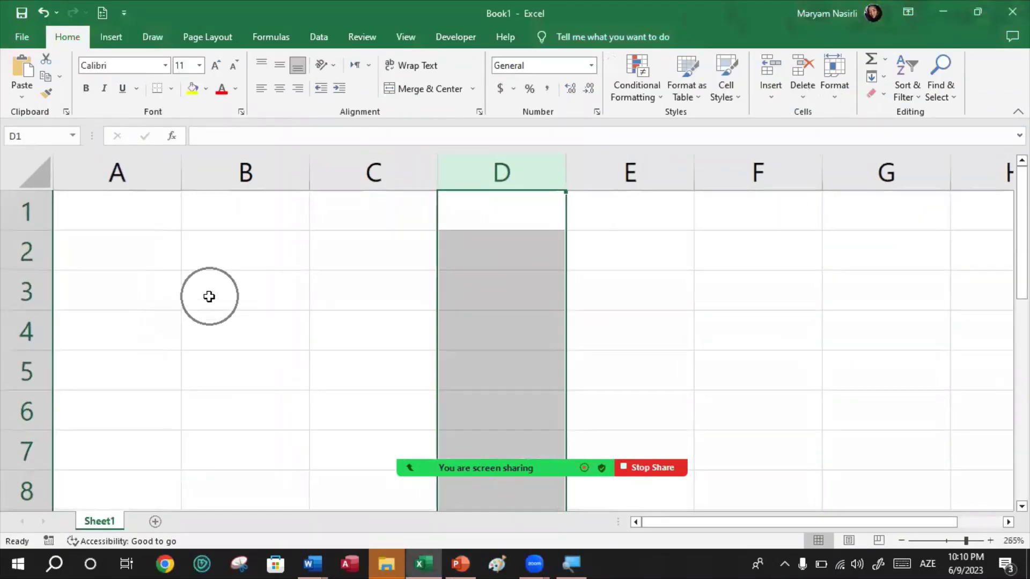
click(105, 214)
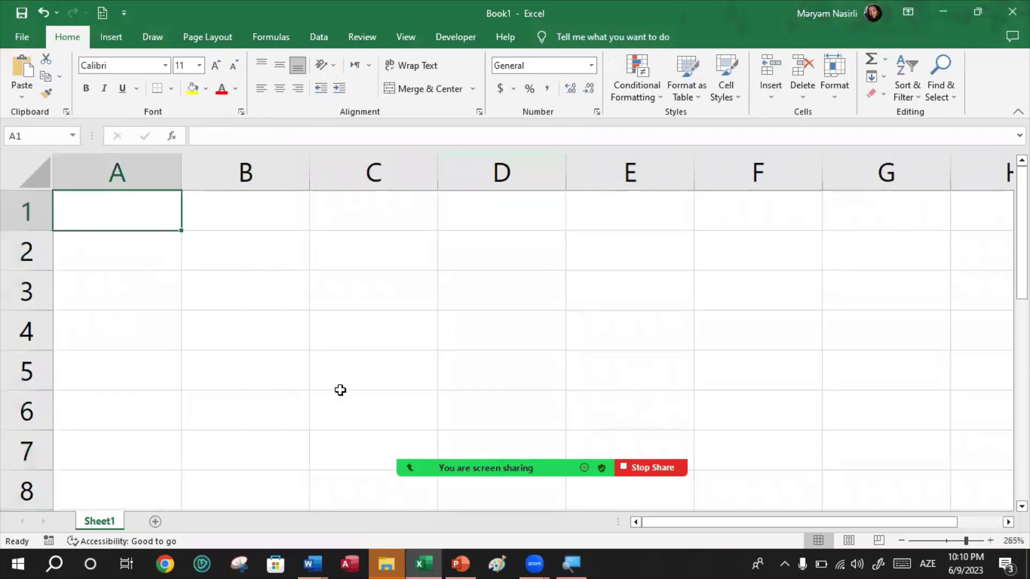
Bring up the meeting's participants list and handwrite XFD with the red pen across columns C and D
key(alt+u)
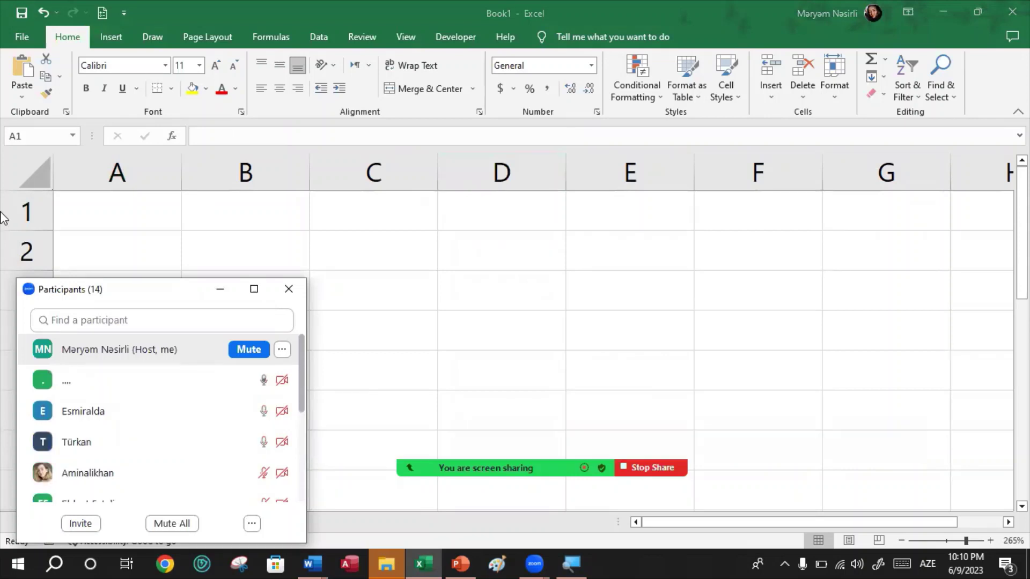
click(154, 43)
click(136, 75)
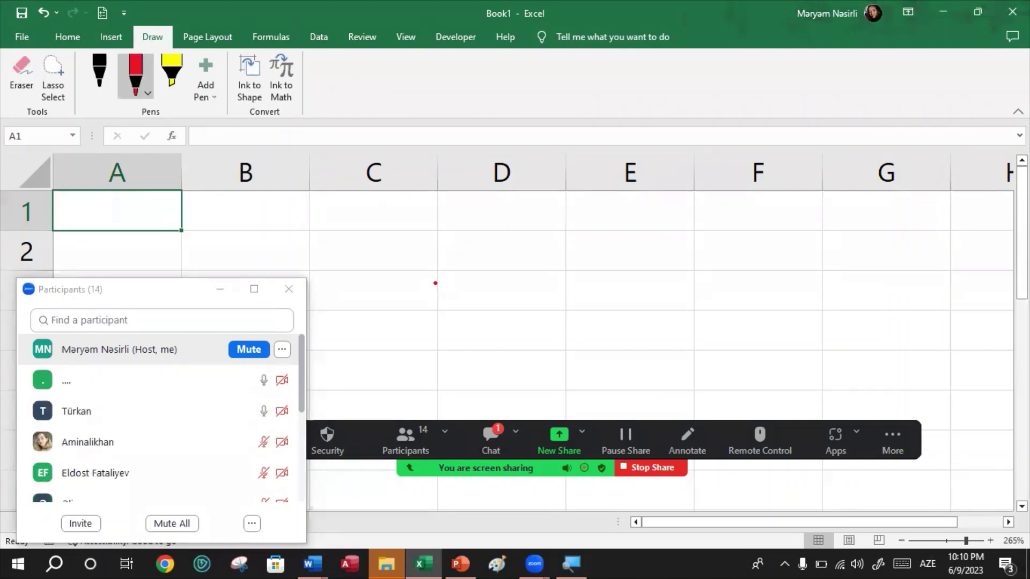
drag(390, 242, 440, 294)
drag(445, 233, 386, 295)
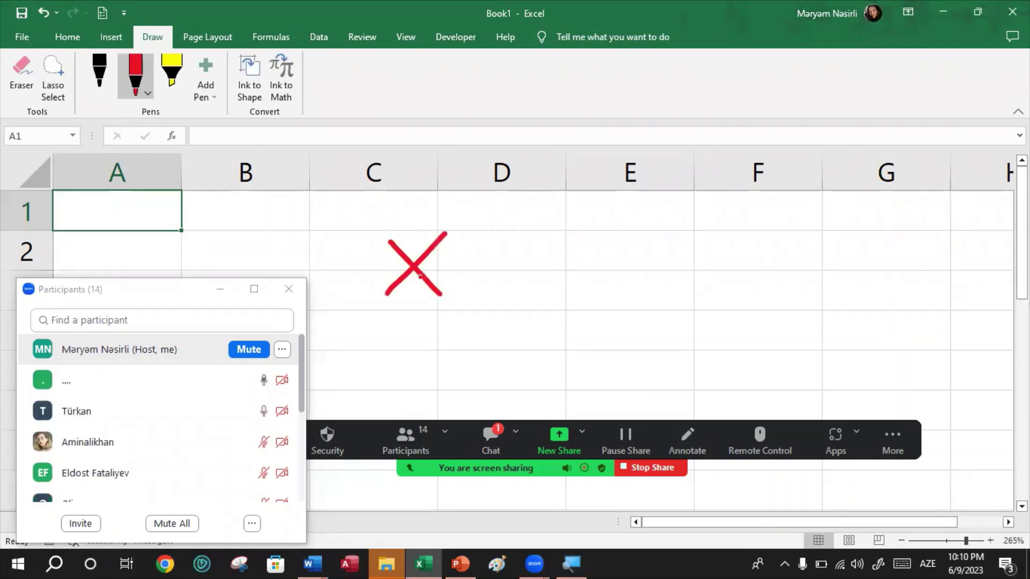
drag(461, 230, 476, 299)
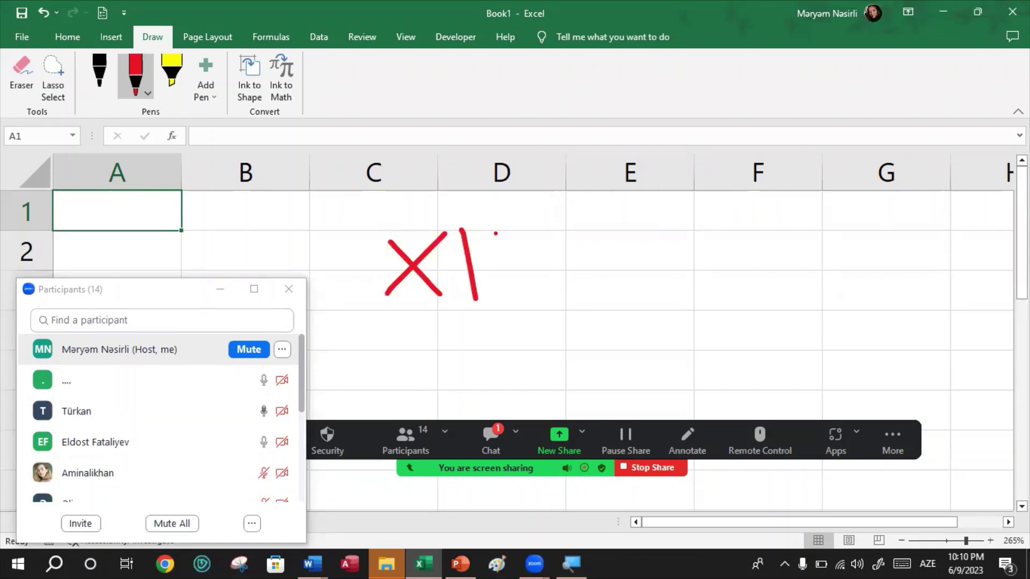
mouse_move(497, 231)
mouse_down()
mouse_move(462, 233)
mouse_move(491, 265)
mouse_move(557, 274)
mouse_up()
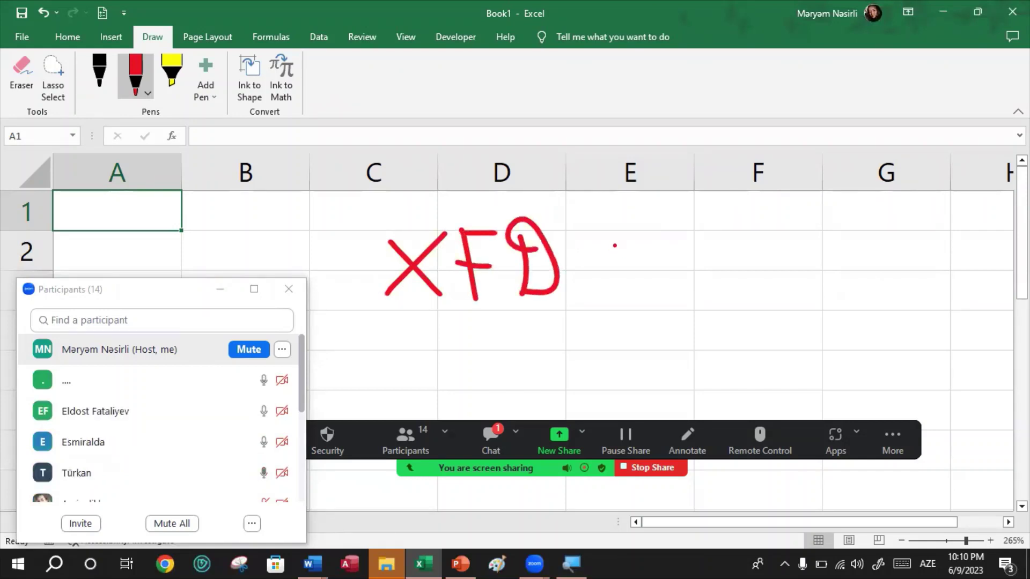
Handwrite 1048576 in red ink after XFD and draw a curved line beneath the number
drag(593, 232, 603, 282)
drag(625, 236, 681, 267)
click(680, 232)
drag(682, 231, 697, 292)
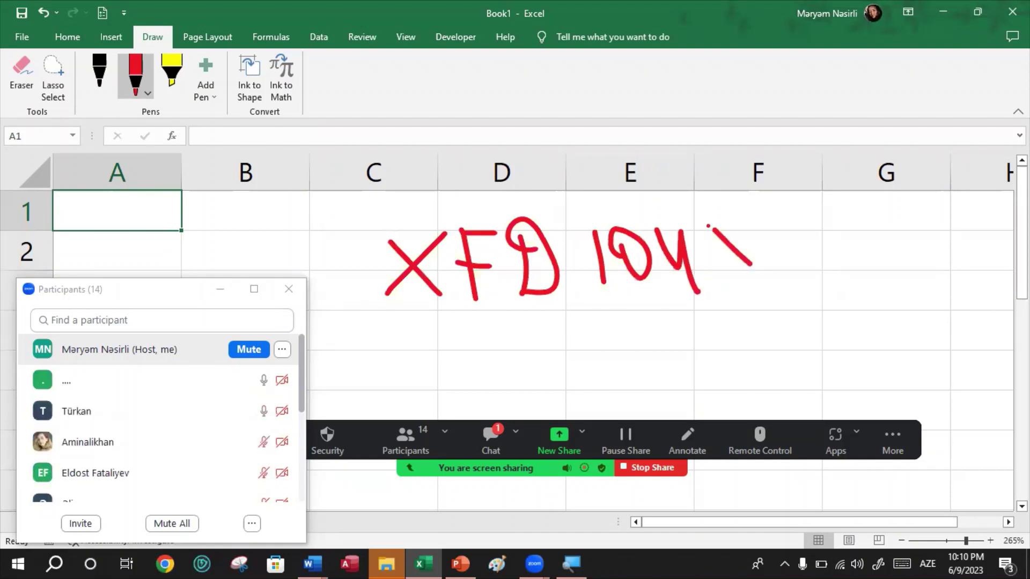
drag(706, 216, 751, 282)
mouse_move(760, 236)
mouse_down()
mouse_move(786, 252)
mouse_move(756, 268)
mouse_up()
click(766, 209)
mouse_move(762, 210)
mouse_down()
mouse_move(819, 208)
mouse_move(857, 282)
mouse_move(884, 247)
mouse_up()
drag(909, 219, 906, 263)
mouse_move(992, 236)
mouse_down()
mouse_move(840, 341)
mouse_move(566, 303)
mouse_up()
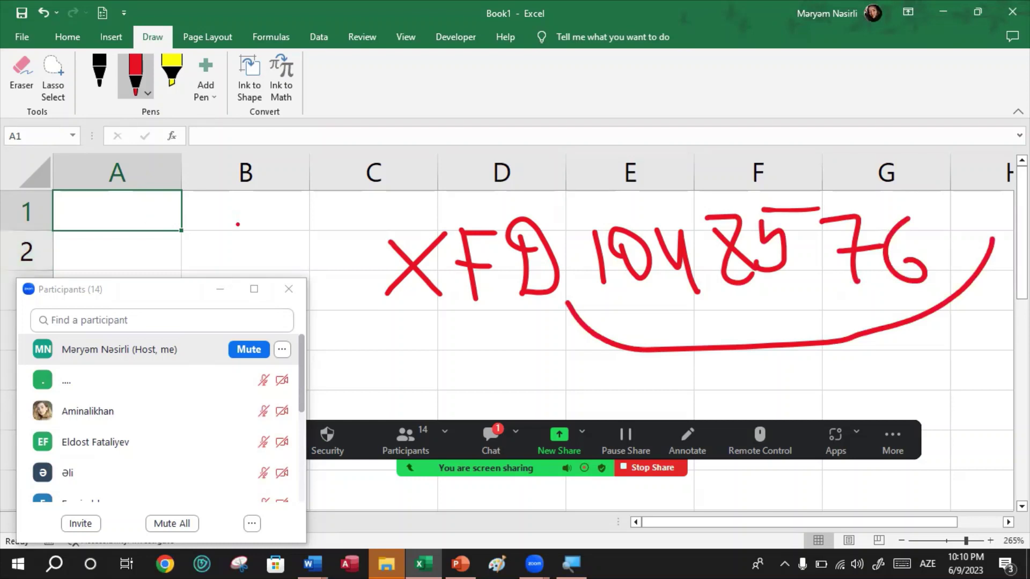
Minimize the participants window, then open and close the meeting chat
click(220, 289)
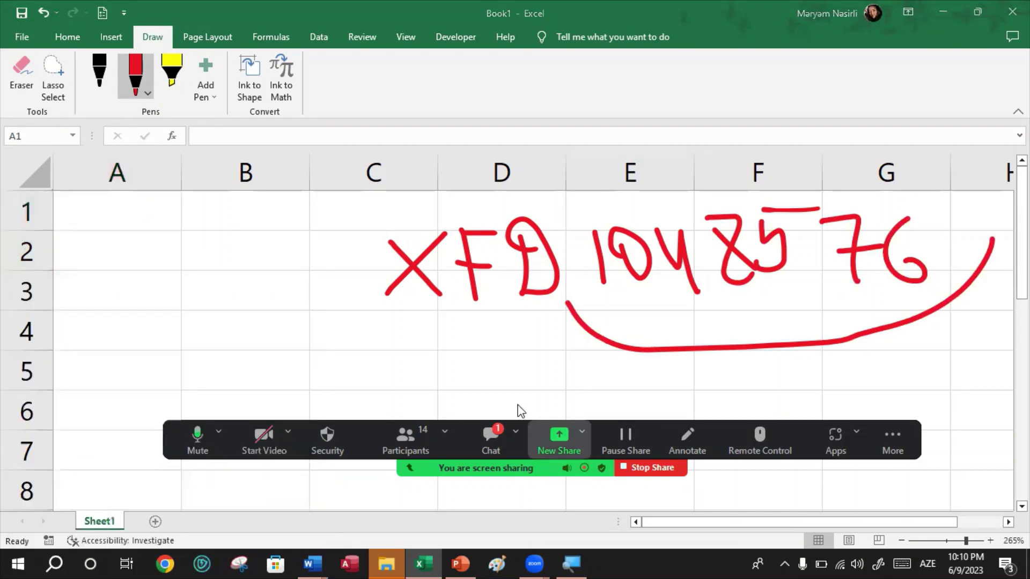
key(alt+h)
key(alt+h)
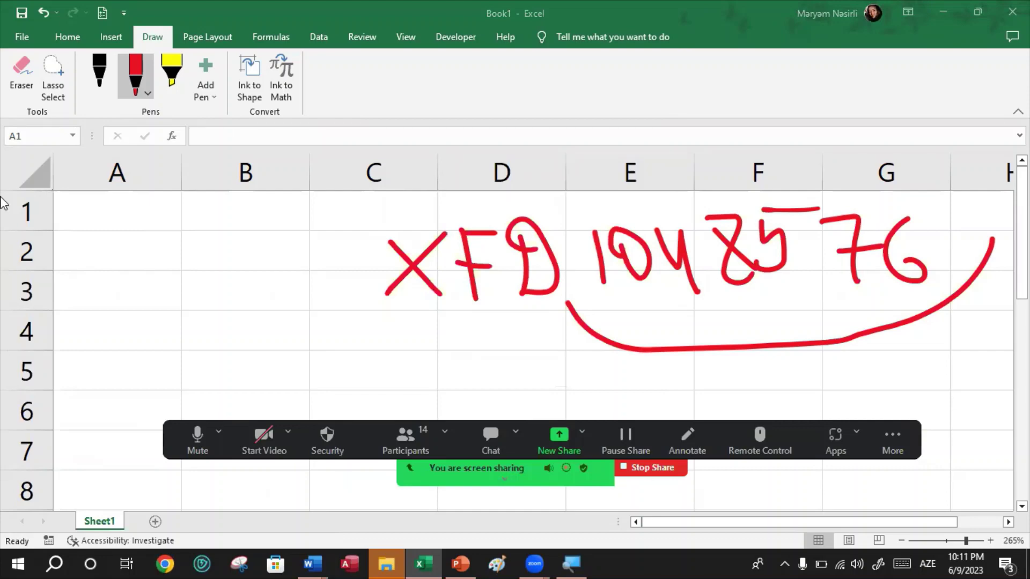
Look at the R1C1 reference style setting in Excel's Formulas options and close the options without changes
click(21, 35)
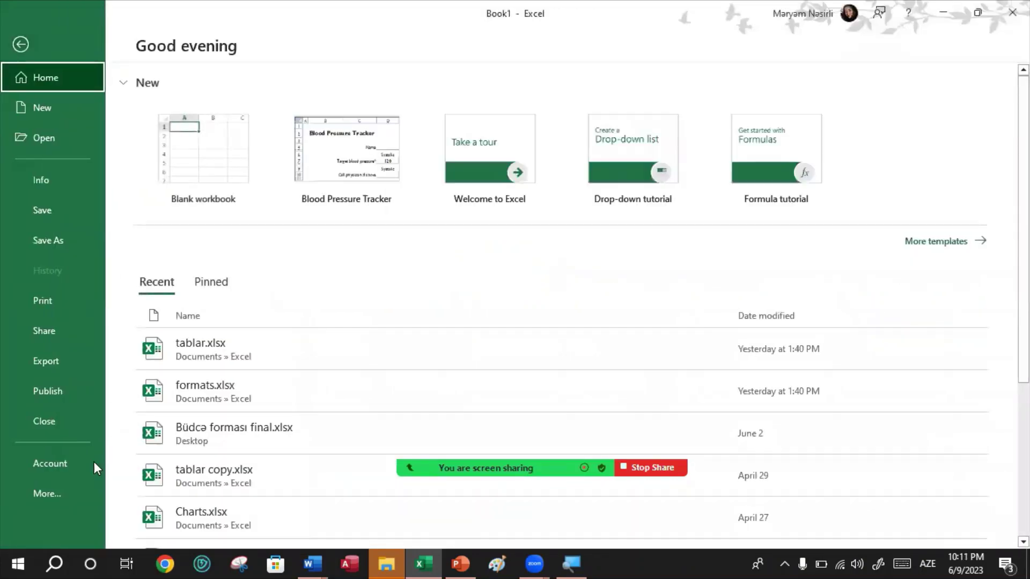
click(60, 490)
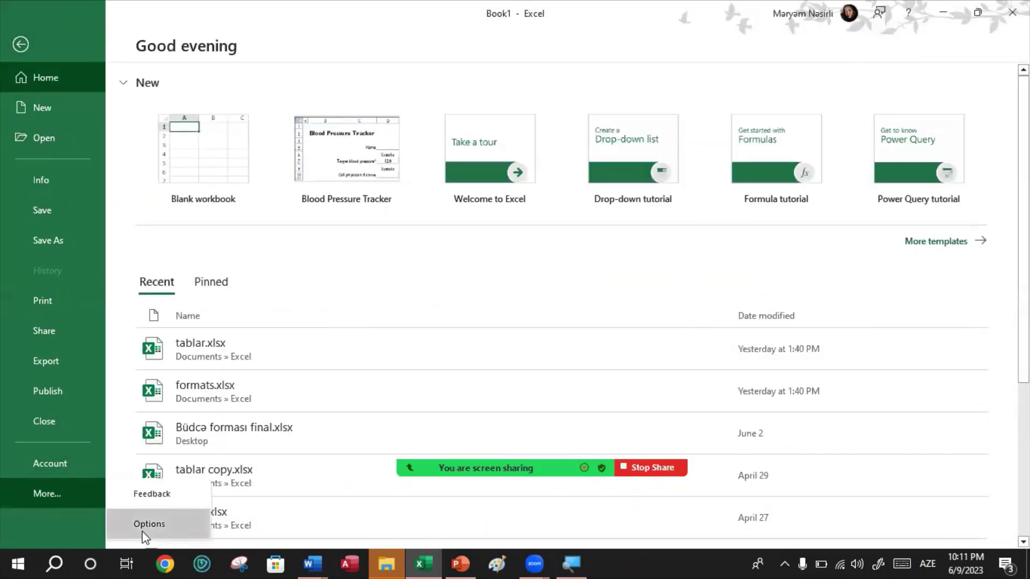
key(Escape)
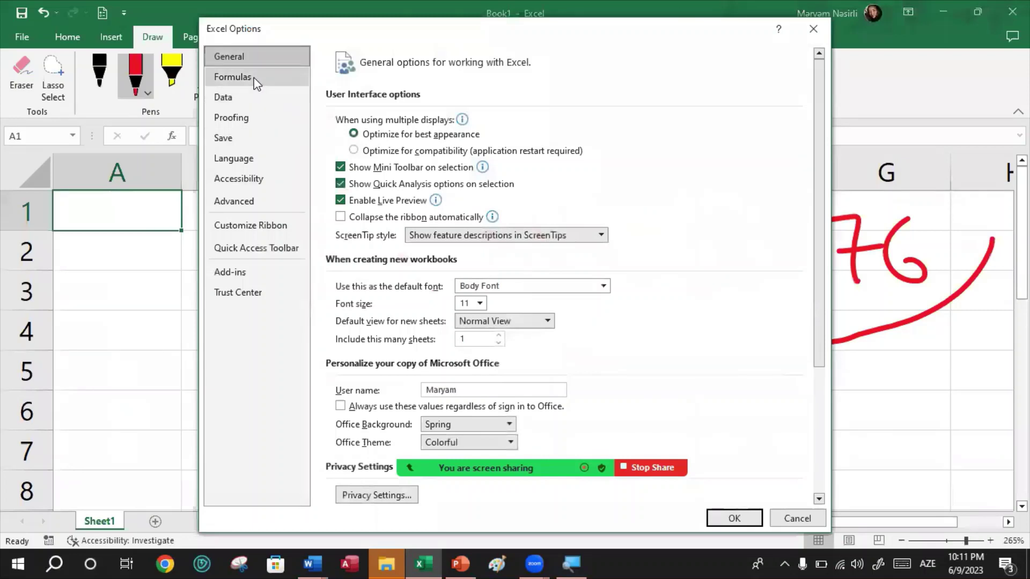
click(254, 80)
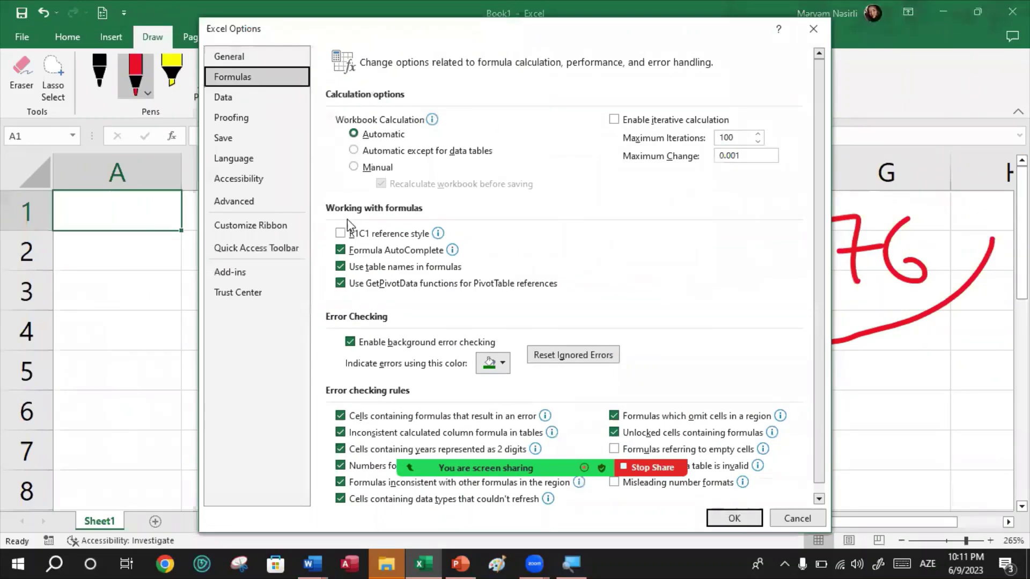
click(813, 28)
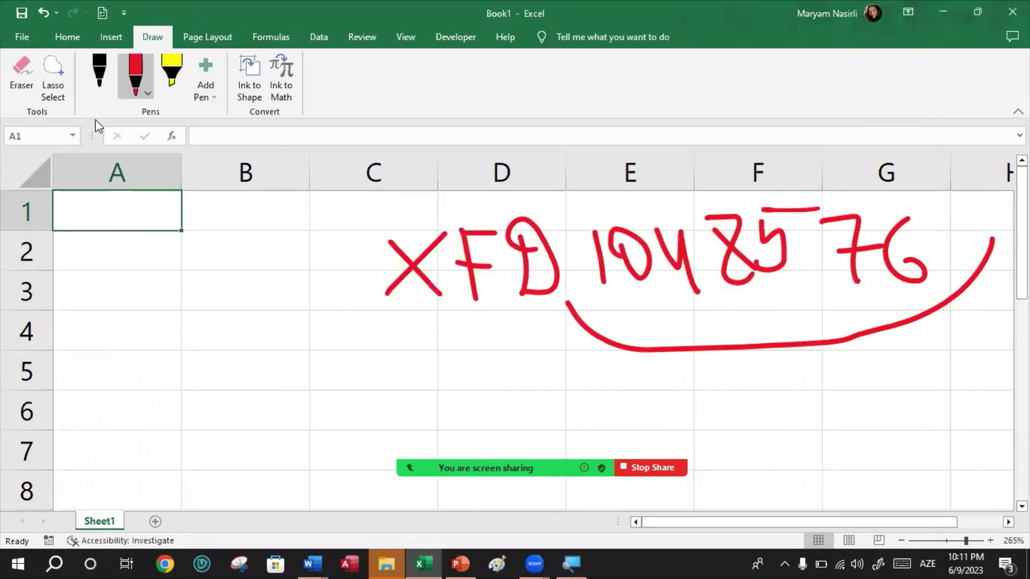
Handwrite R3C4 in red ink below XFD, across columns B to D around rows 4 and 5
click(134, 85)
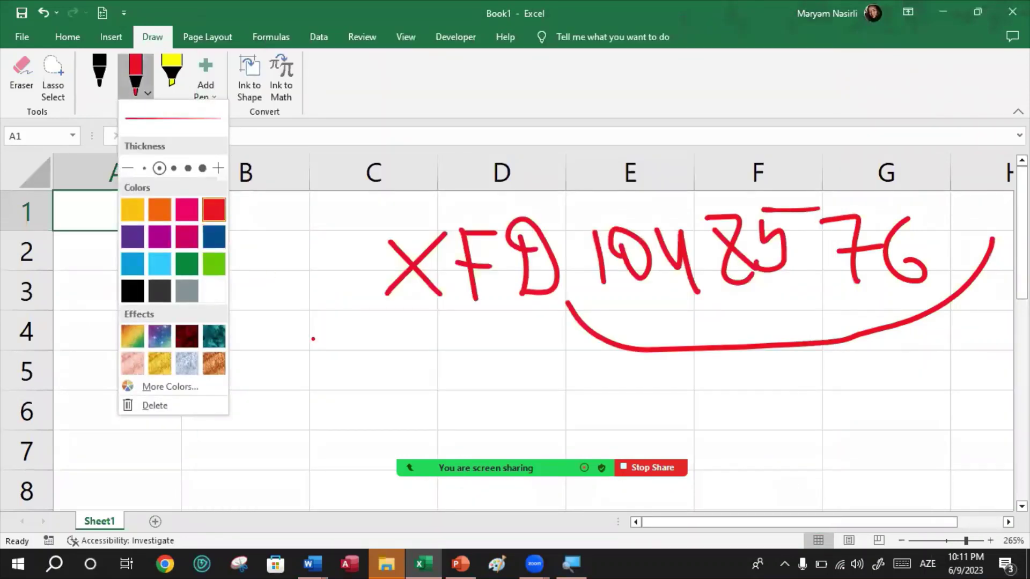
mouse_move(289, 320)
mouse_down()
mouse_move(292, 419)
mouse_move(317, 322)
mouse_move(282, 362)
mouse_move(338, 400)
mouse_up()
mouse_move(346, 323)
mouse_down()
mouse_move(361, 318)
mouse_move(369, 387)
mouse_up()
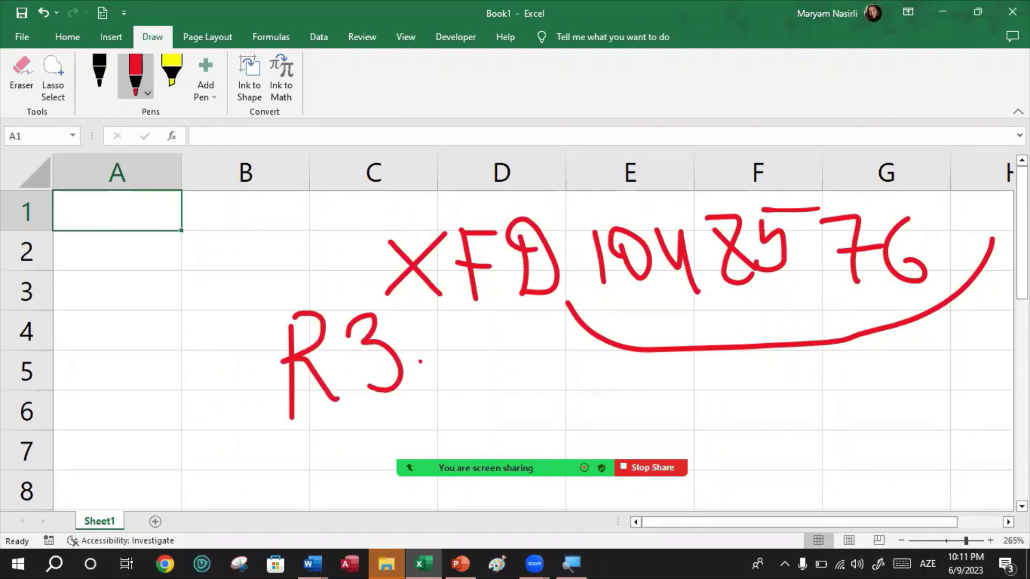
drag(447, 321, 472, 363)
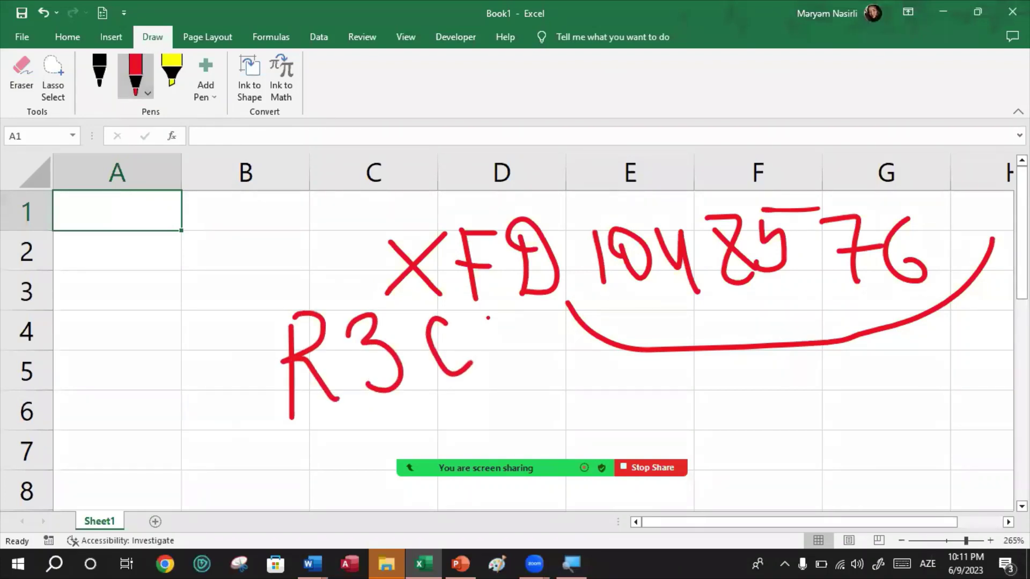
drag(488, 317, 522, 334)
drag(525, 330, 527, 386)
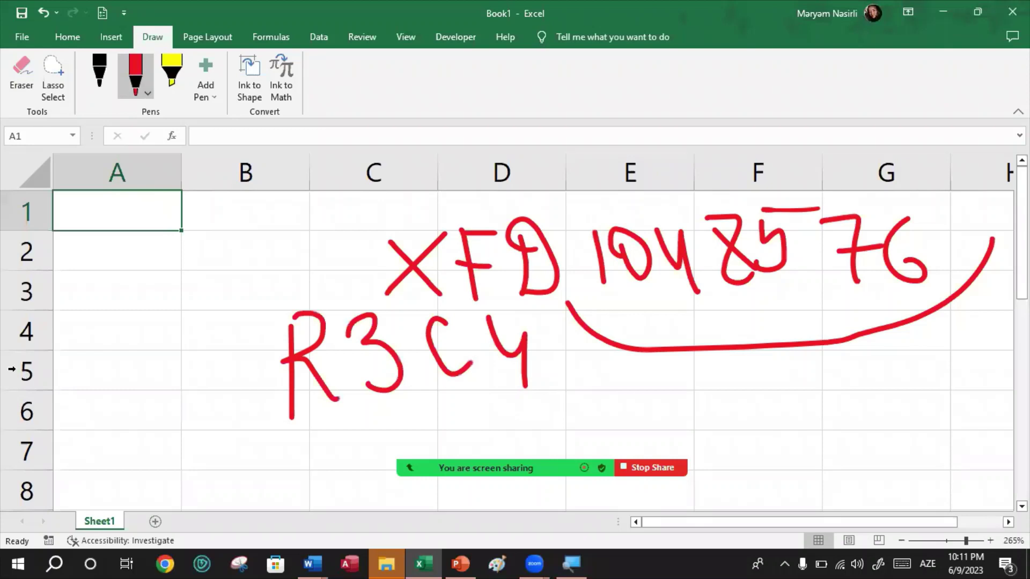
Erase the handwritten XFD1048576 with its curved line and switch back to the red pen
click(31, 85)
mouse_move(408, 258)
mouse_down()
mouse_move(496, 250)
mouse_move(657, 262)
mouse_move(728, 301)
mouse_move(912, 191)
mouse_move(901, 237)
mouse_move(753, 200)
mouse_move(818, 209)
mouse_up()
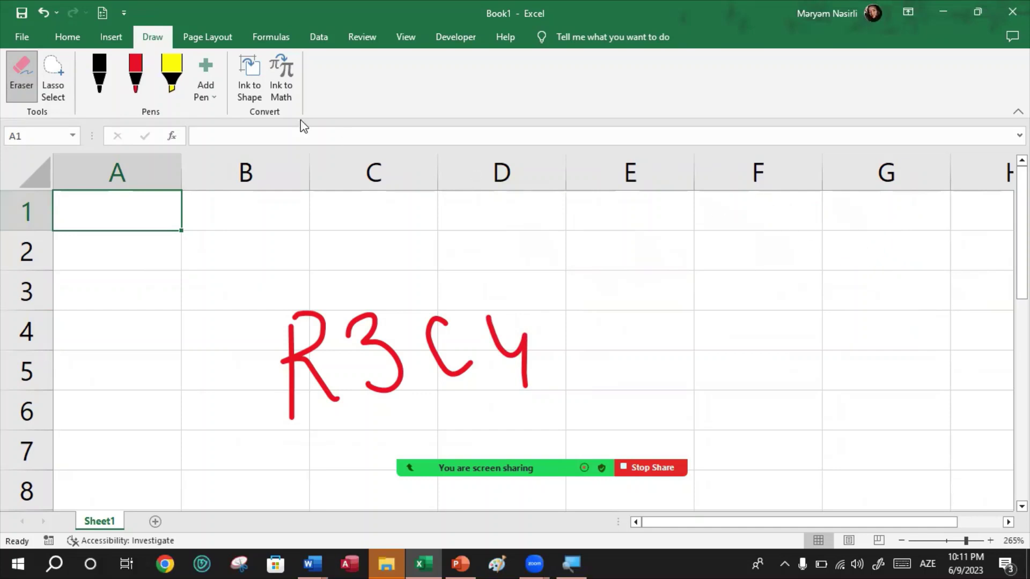
click(139, 88)
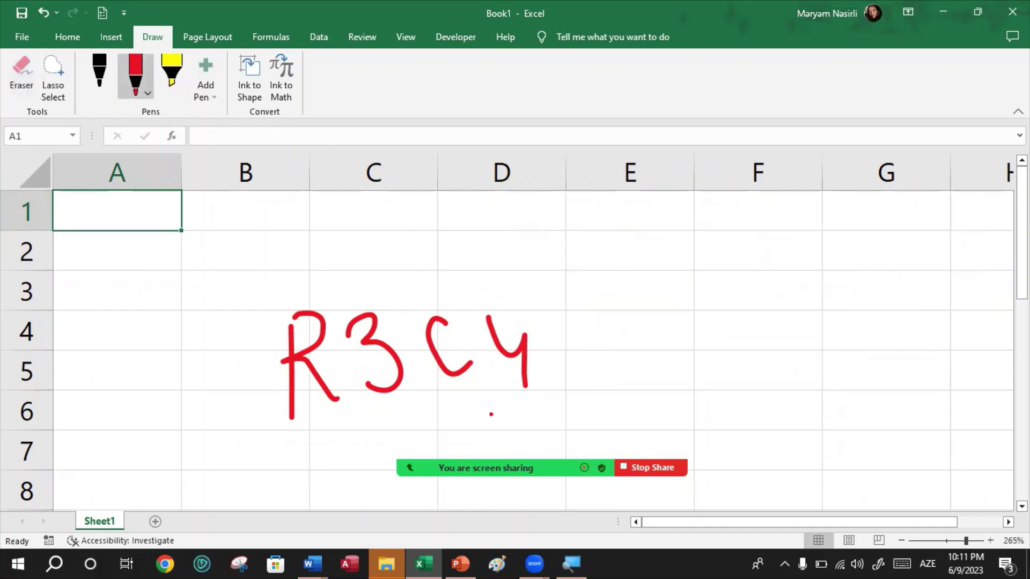
Show and hide the meeting's participants list, then dismiss the Zoom upgrade offer
key(alt+u)
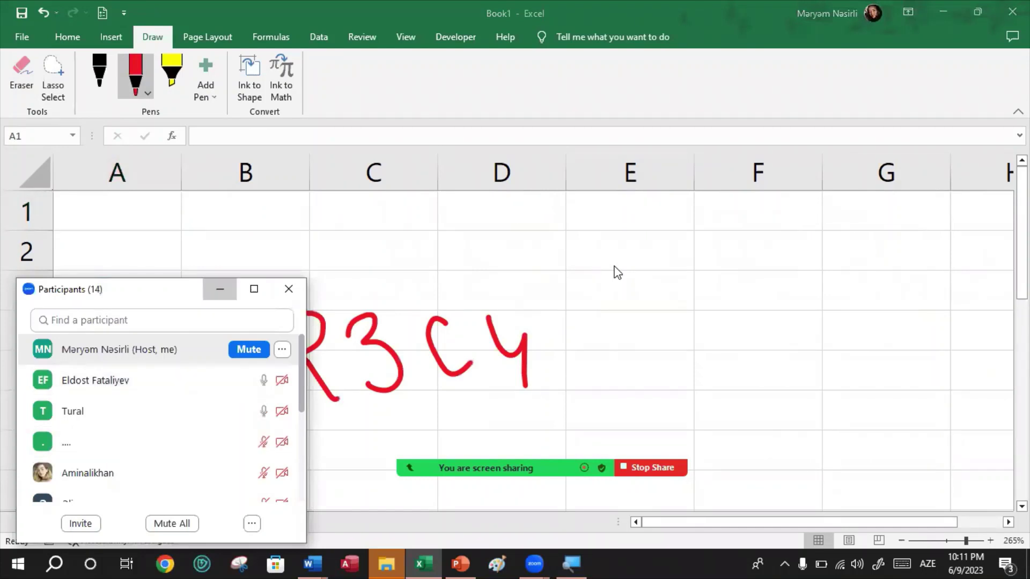
key(alt+u)
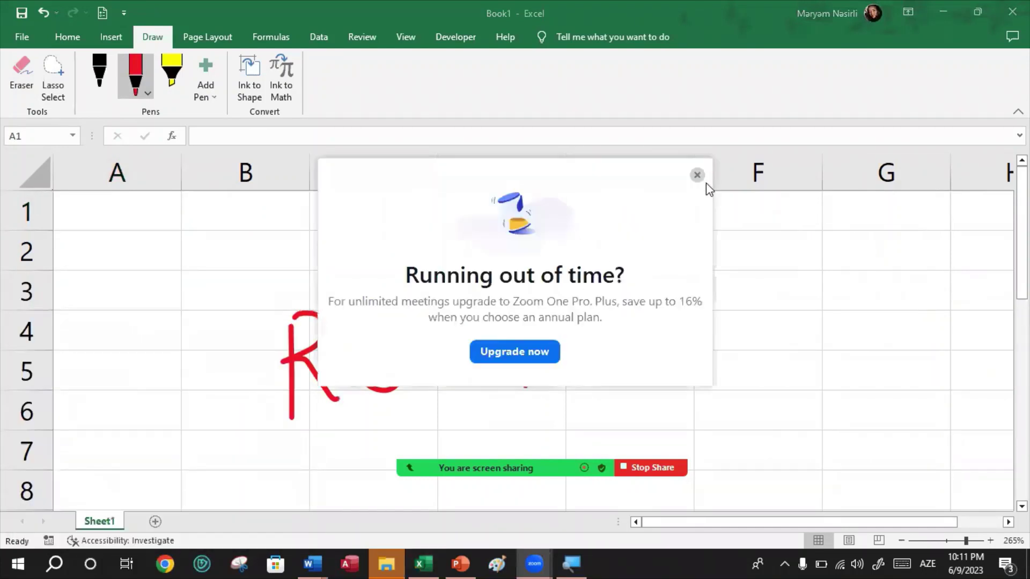
click(696, 175)
Handwrite D3 in red ink above R3C4 around row 2, then select cell A6
click(131, 73)
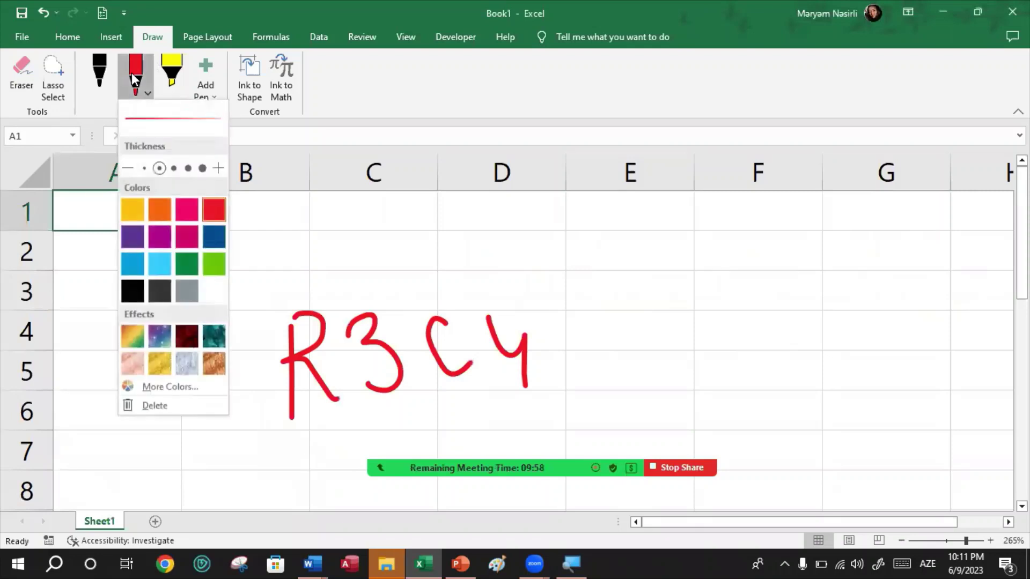
click(214, 209)
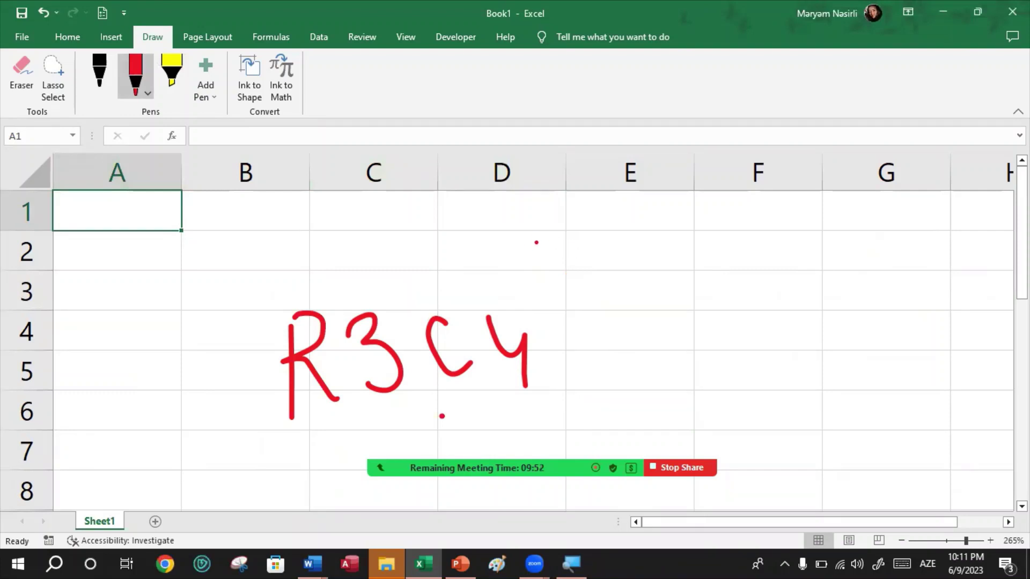
drag(527, 234, 566, 249)
mouse_move(497, 220)
mouse_down()
mouse_move(563, 248)
mouse_move(605, 237)
mouse_move(573, 271)
mouse_up()
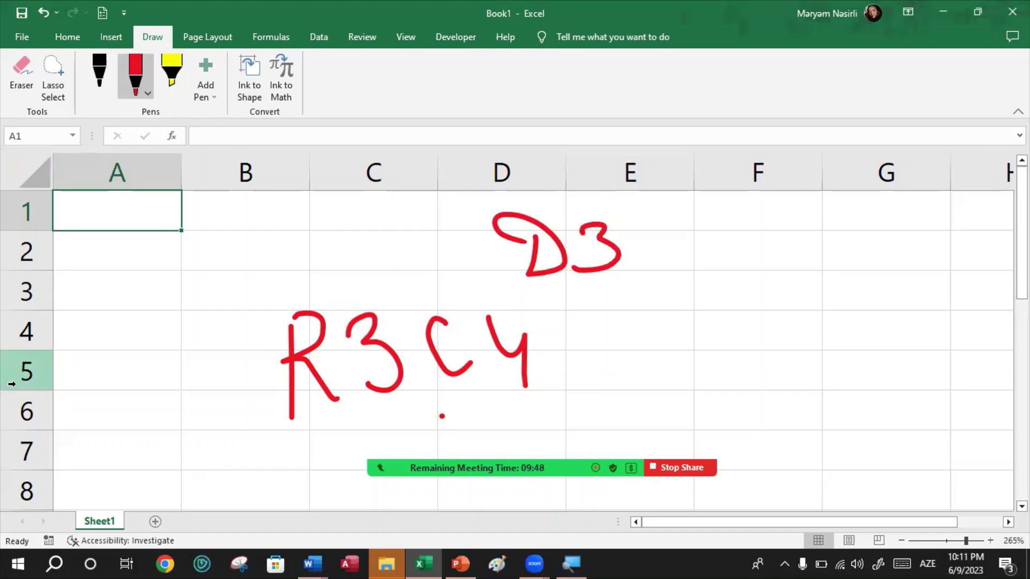
click(129, 421)
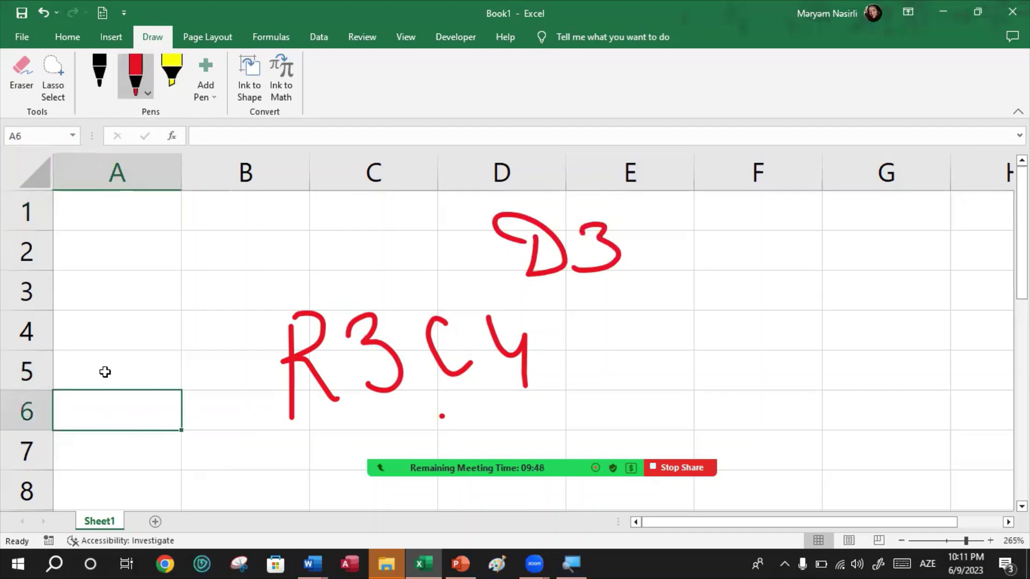
Examine the Insert and Delete options for cells, sheet rows, sheet columns and sheets in the Cells group
click(80, 39)
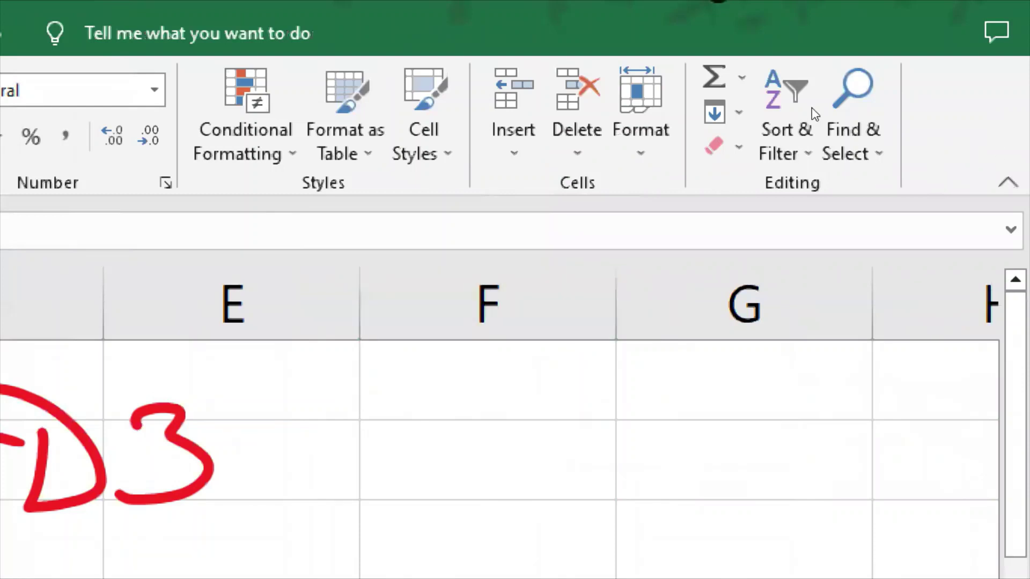
key(alt+h)
key(i)
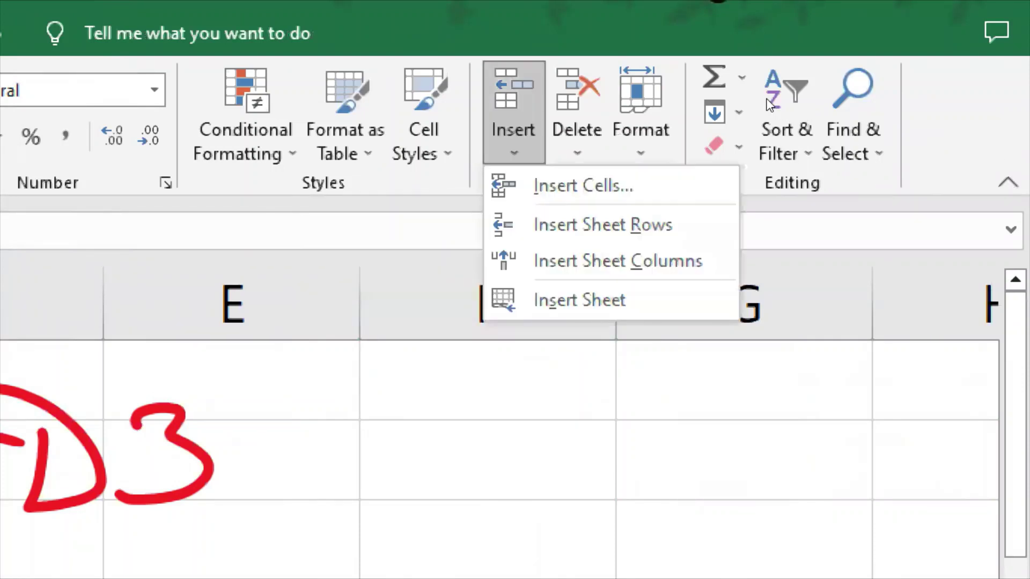
key(Escape)
key(Right)
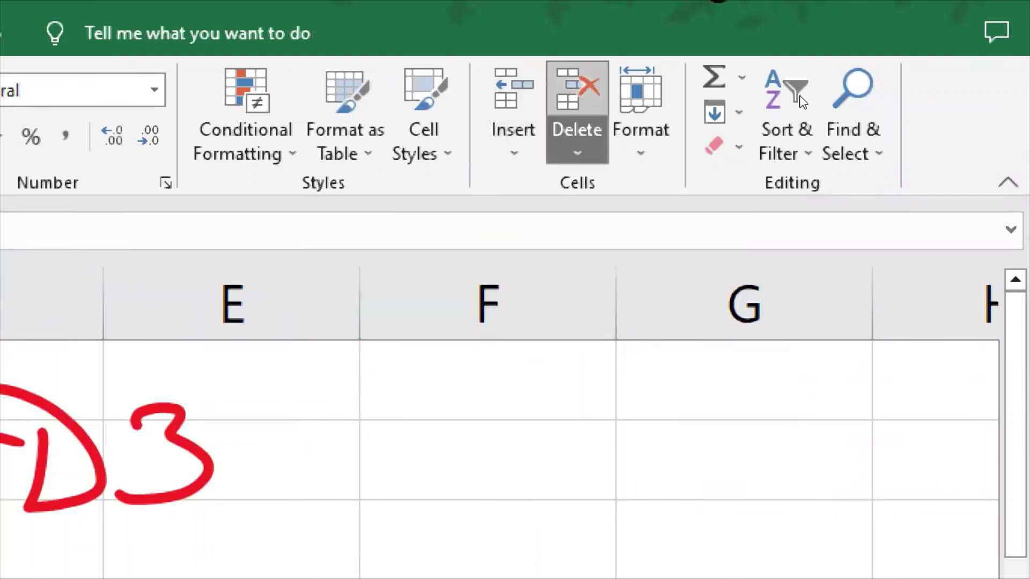
key(Down)
key(Down)
key(Down)
key(Down)
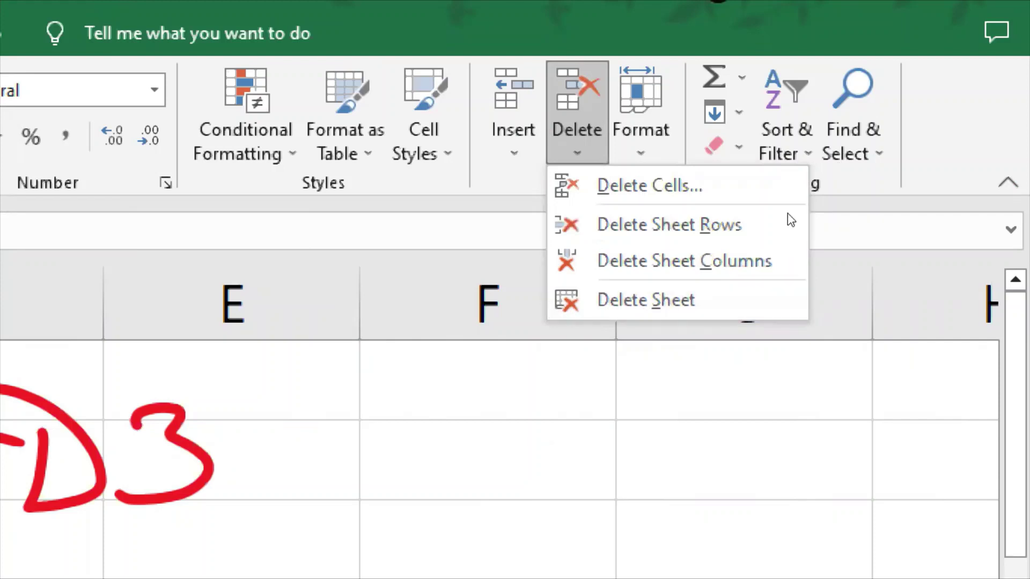
Go through the Cell Size commands of Format, from Row Height to Default Width
click(640, 128)
key(Down)
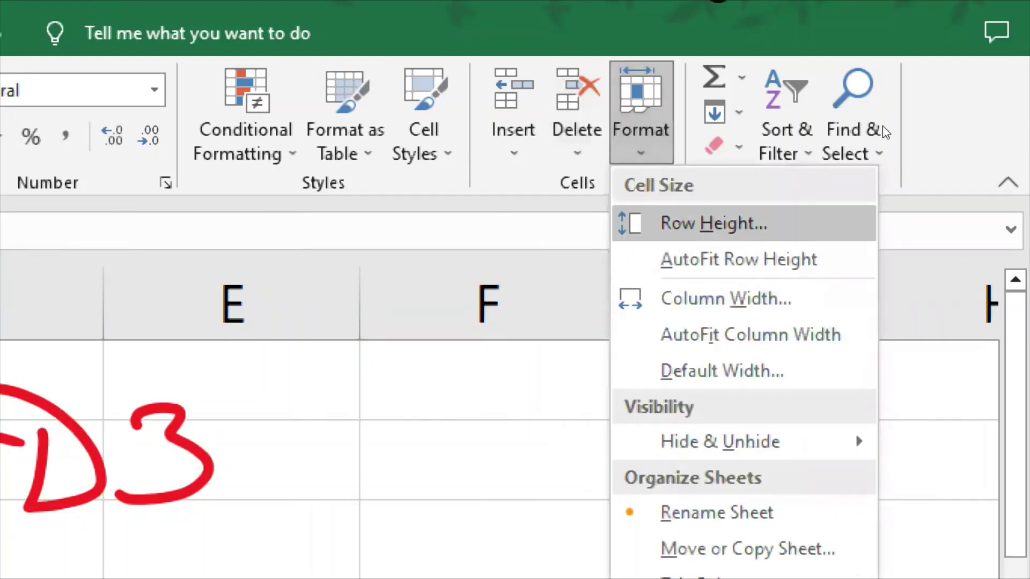
key(Down)
key(Down)
key(Down)
key(Down)
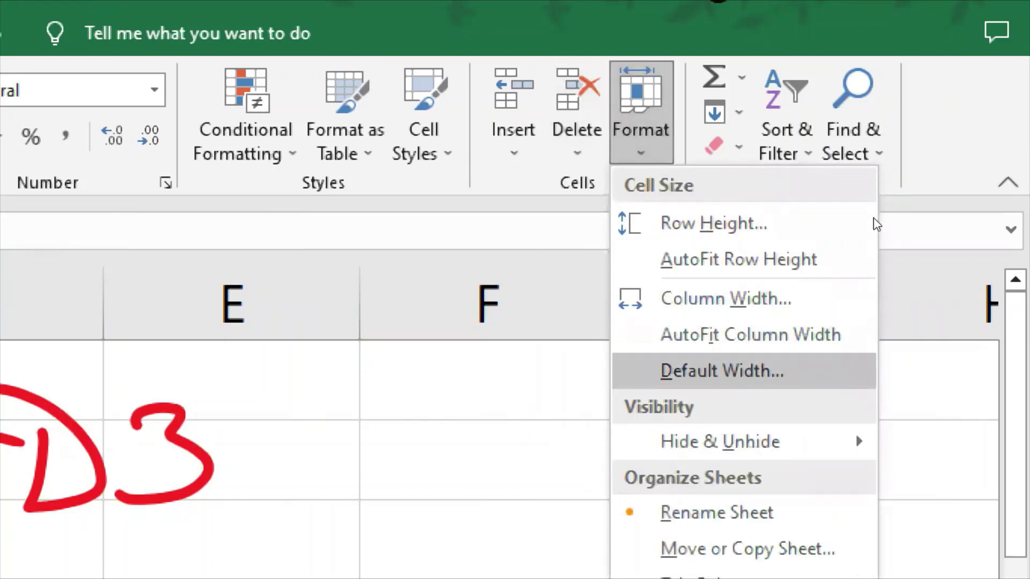
Examine the Hide & Unhide choices for rows, columns and sheets among the Format commands
key(Down)
key(Down)
key(Down)
key(Down)
key(Up)
key(Up)
key(Up)
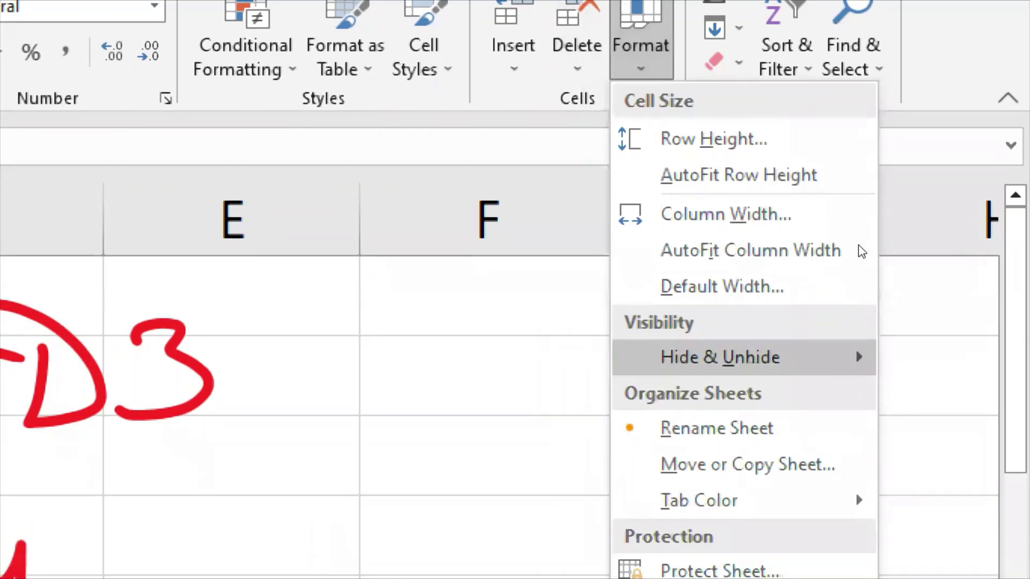
key(Right)
key(Down)
key(Down)
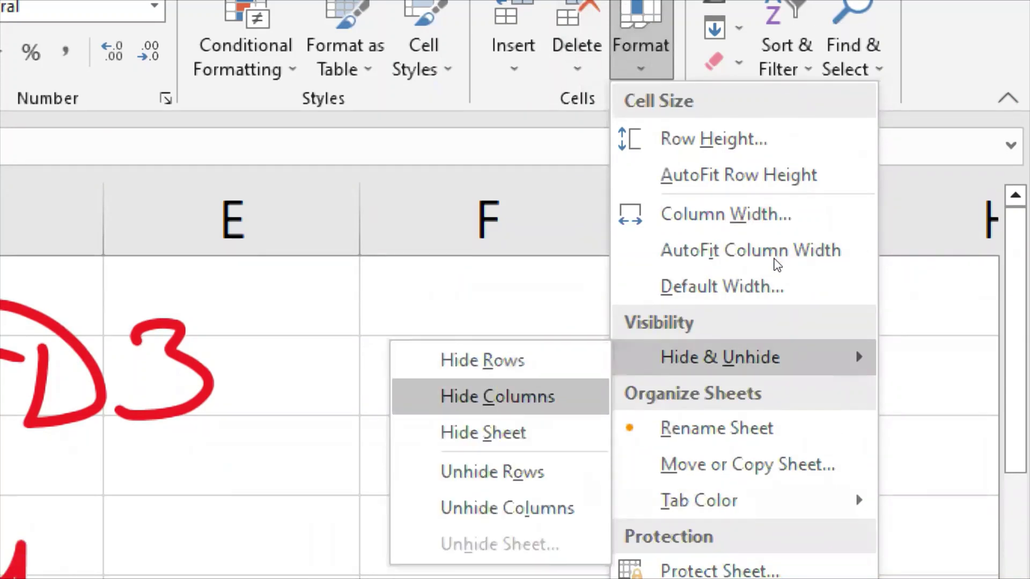
key(Up)
key(Up)
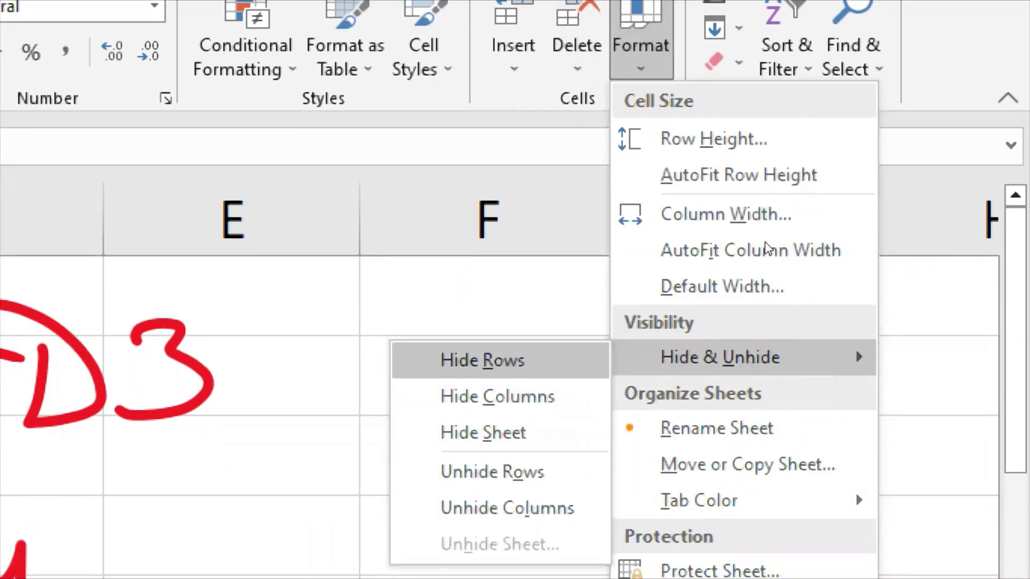
key(Down)
key(Down)
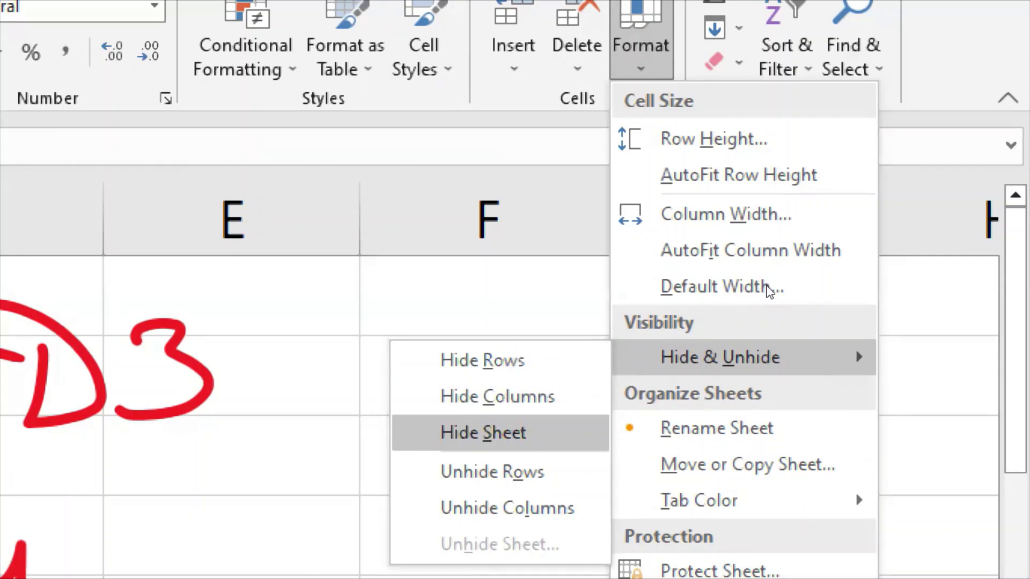
Review the Organize Sheets and Protection commands of Format, including Rename Sheet, Tab Color and Protect Sheet, and close the list
key(Left)
key(Down)
key(Down)
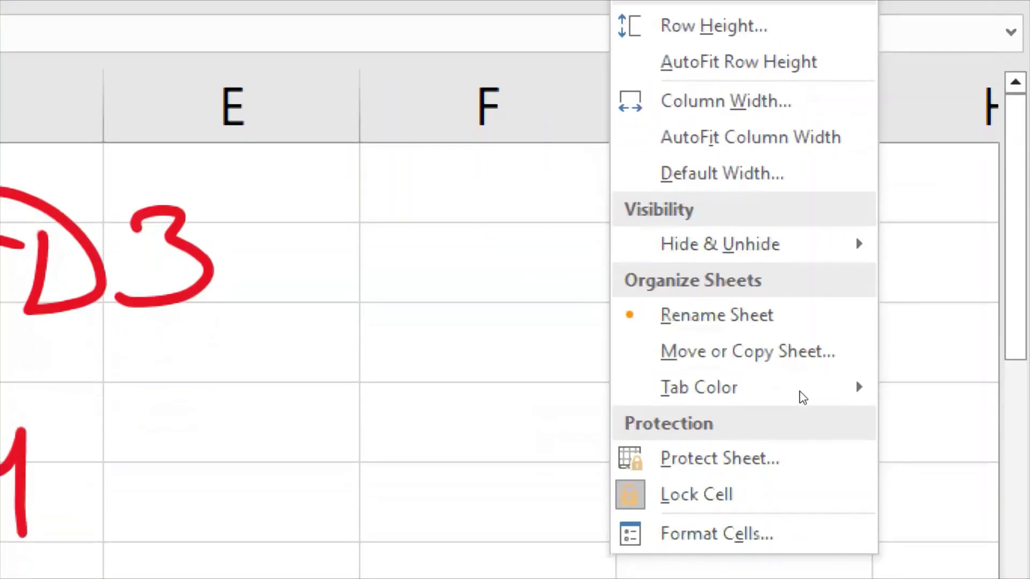
key(Up)
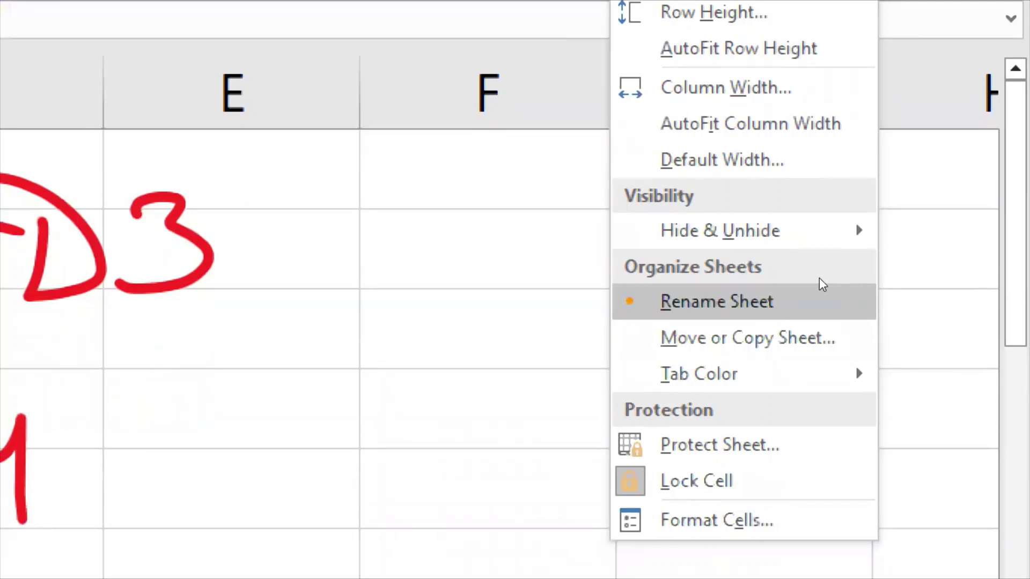
key(Down)
key(Down)
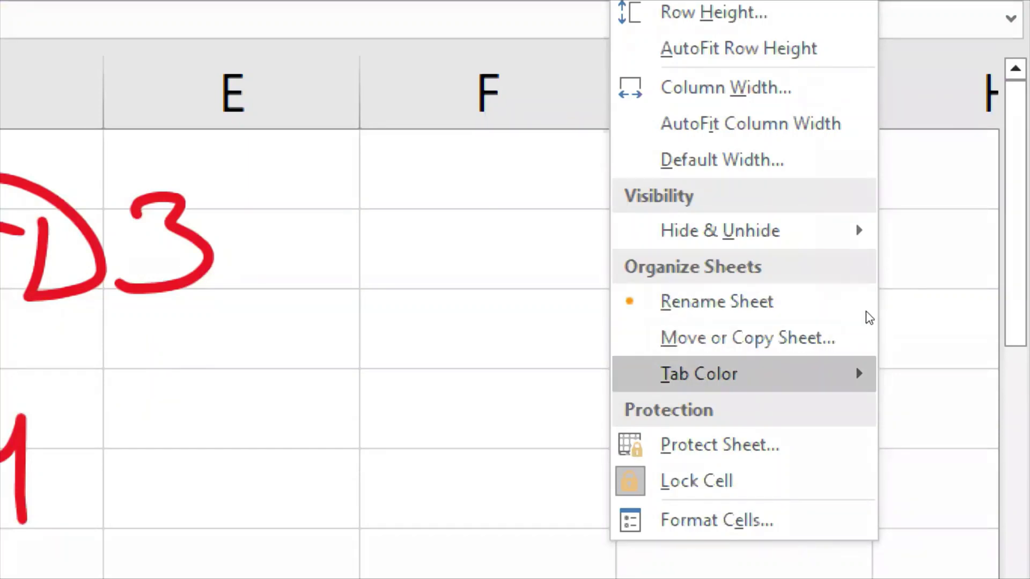
key(Down)
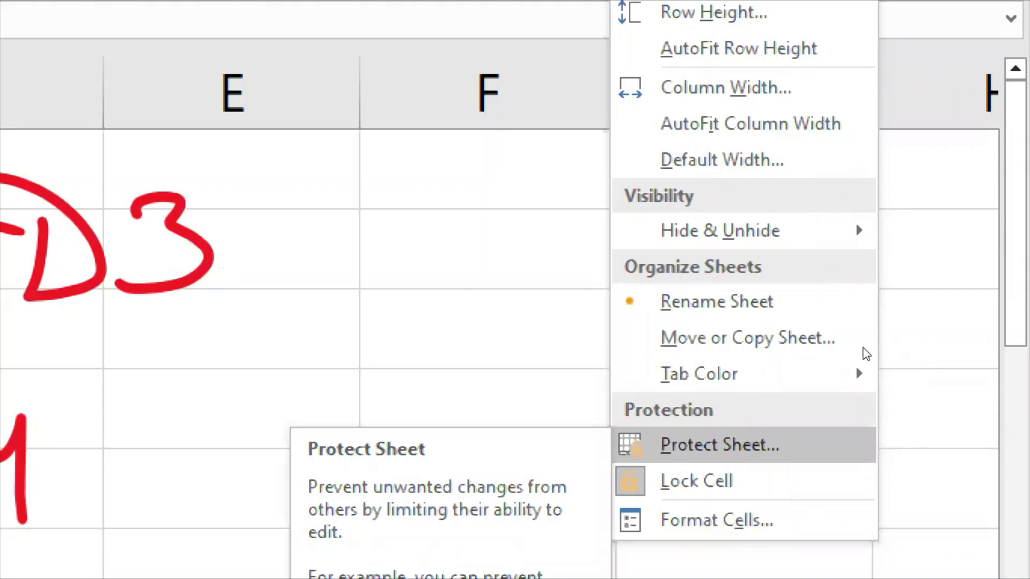
click(671, 301)
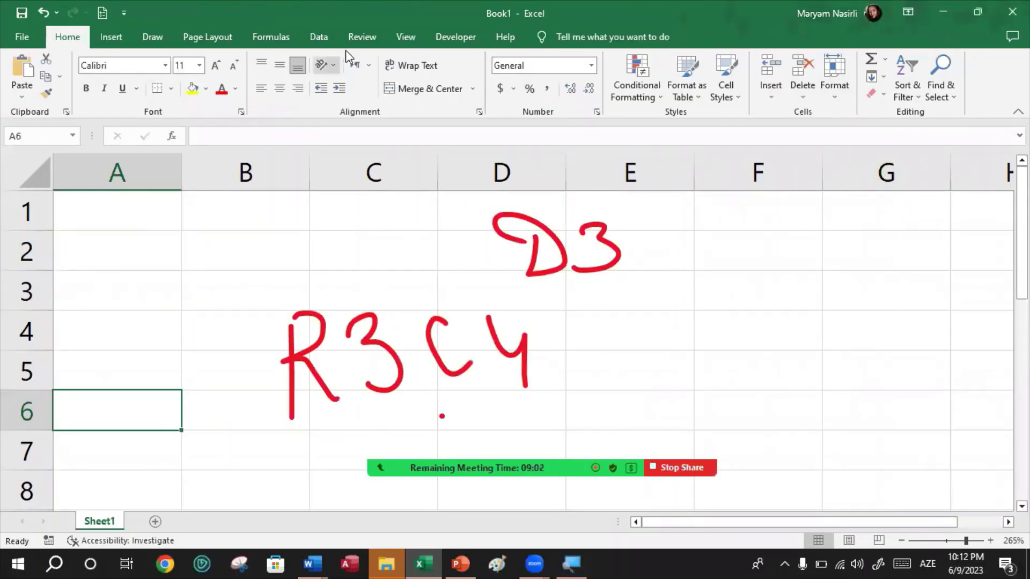
Select cell B2, look through the Format Cells pages from Alignment to Protection, and close the dialog without changes
click(396, 40)
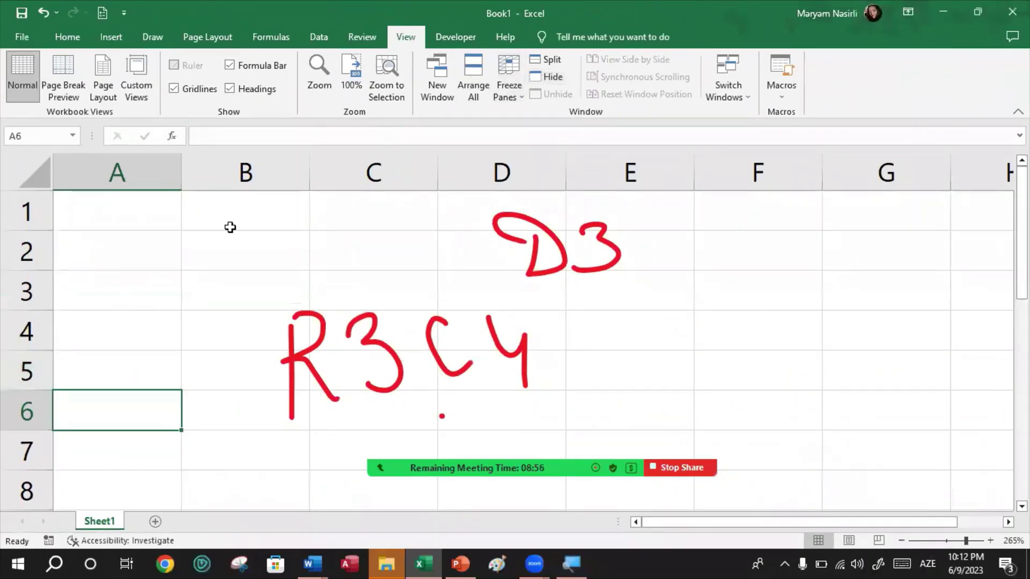
click(234, 262)
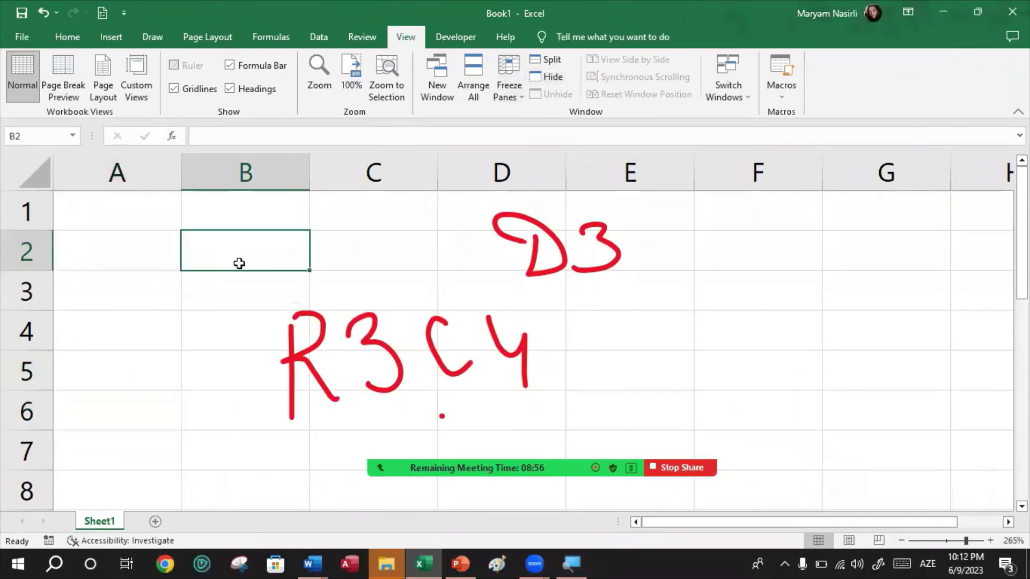
click(80, 37)
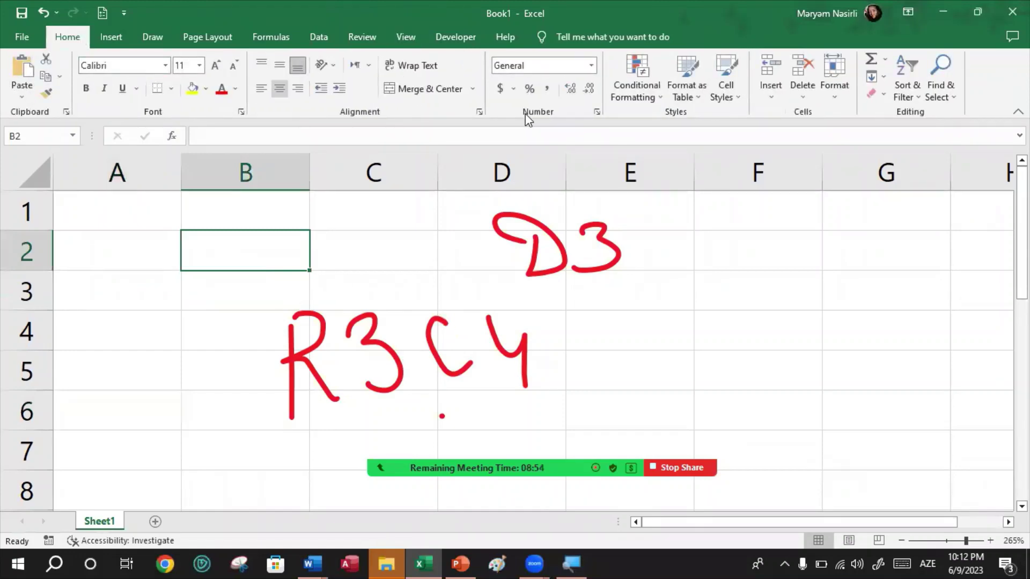
click(479, 111)
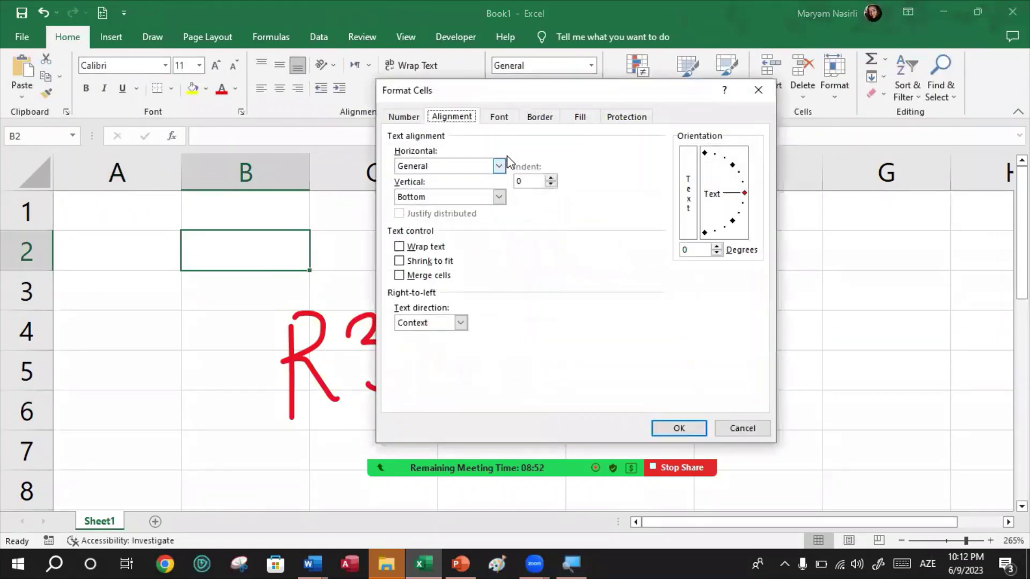
drag(489, 95, 442, 203)
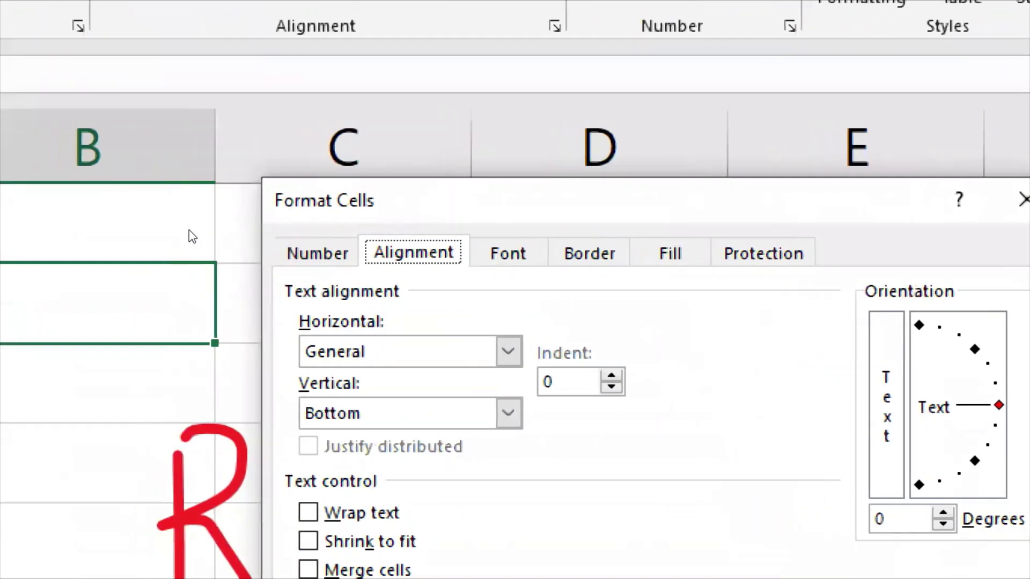
key(ctrl+Tab)
key(ctrl+Tab)
key(ctrl+Tab)
key(ctrl+Tab)
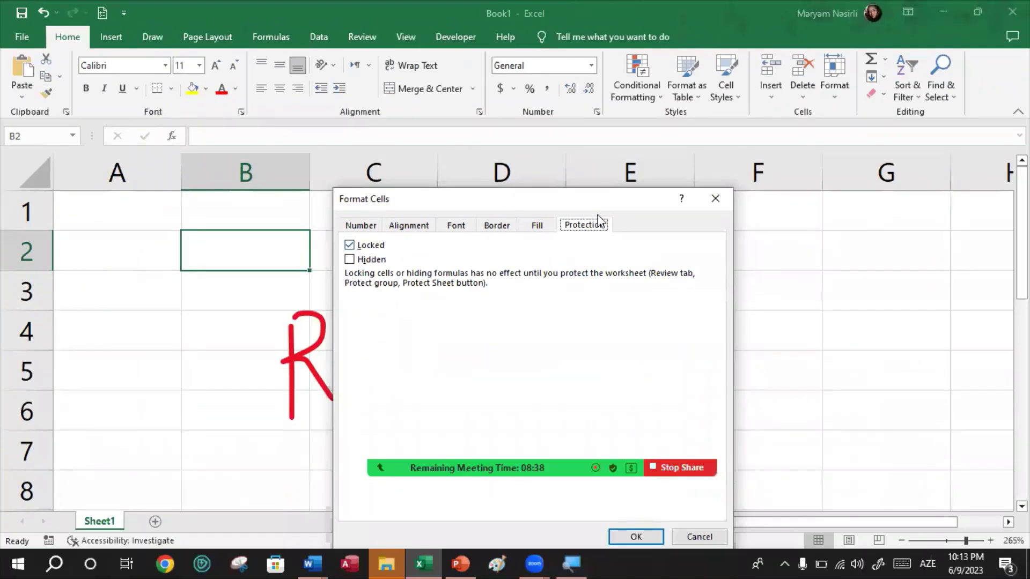
key(Escape)
Select cell B4, view the Number categories in the Format Cells dialog, and close it without changes
click(193, 320)
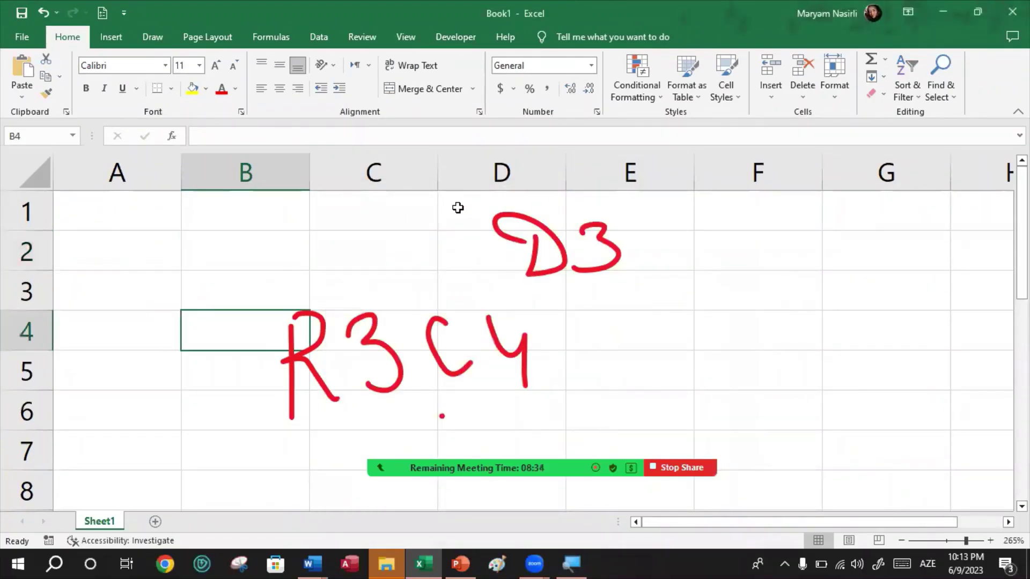
click(596, 112)
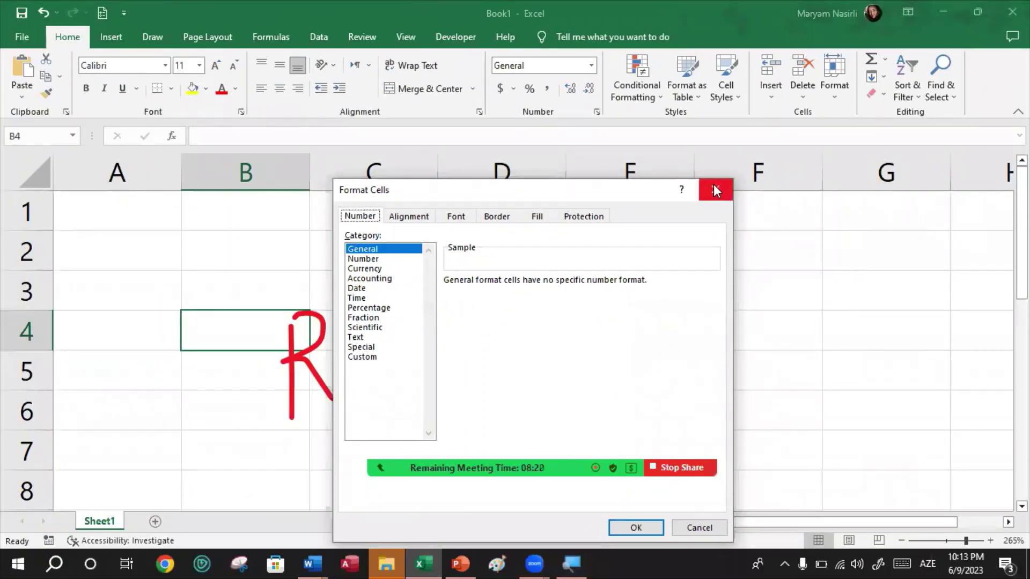
click(714, 189)
Go through the Fill directions to Series, examine its step and stop value settings, close the dialog, and select cell F2
click(883, 76)
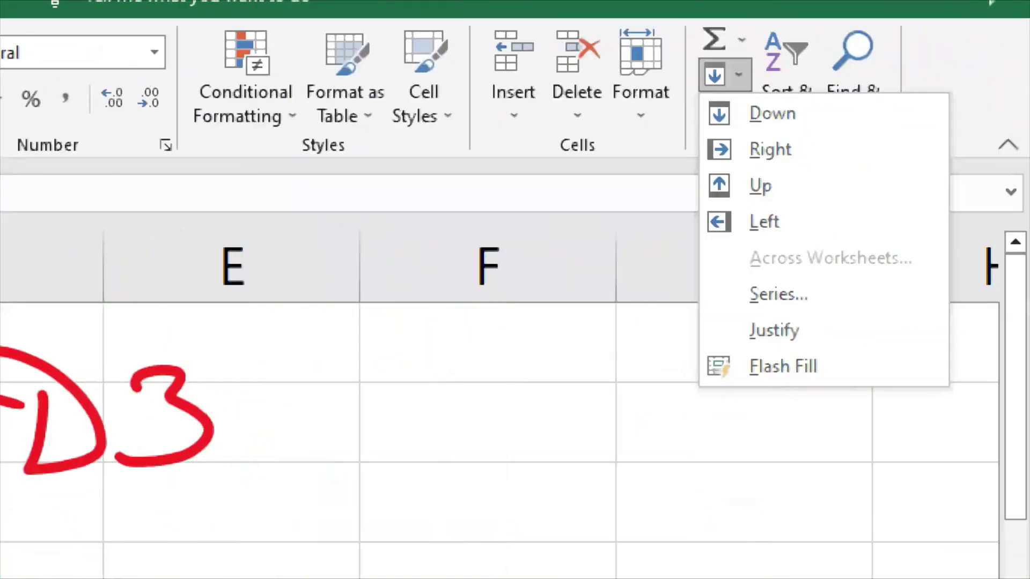
key(Down)
key(Down)
key(Down)
key(Down)
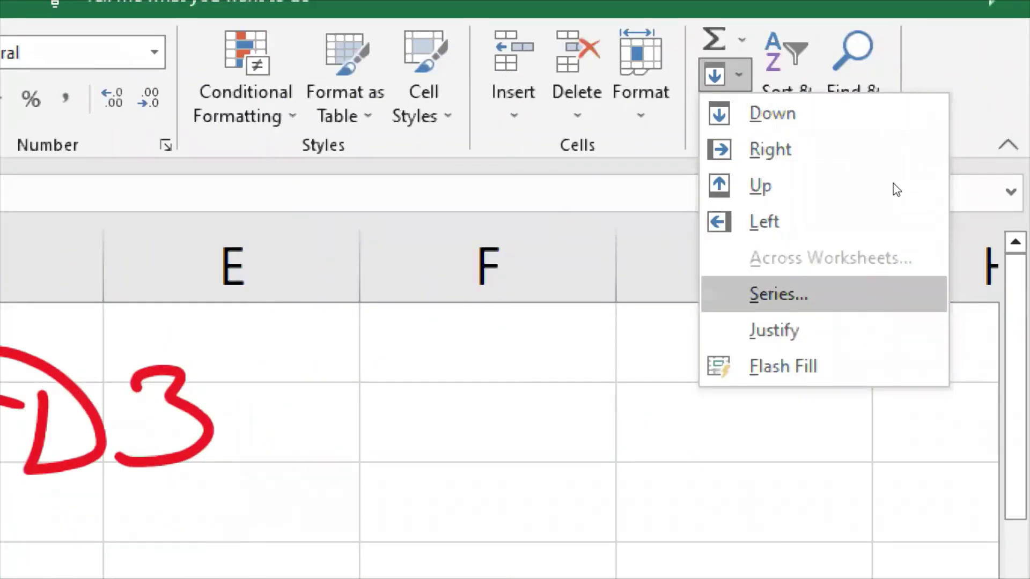
key(Return)
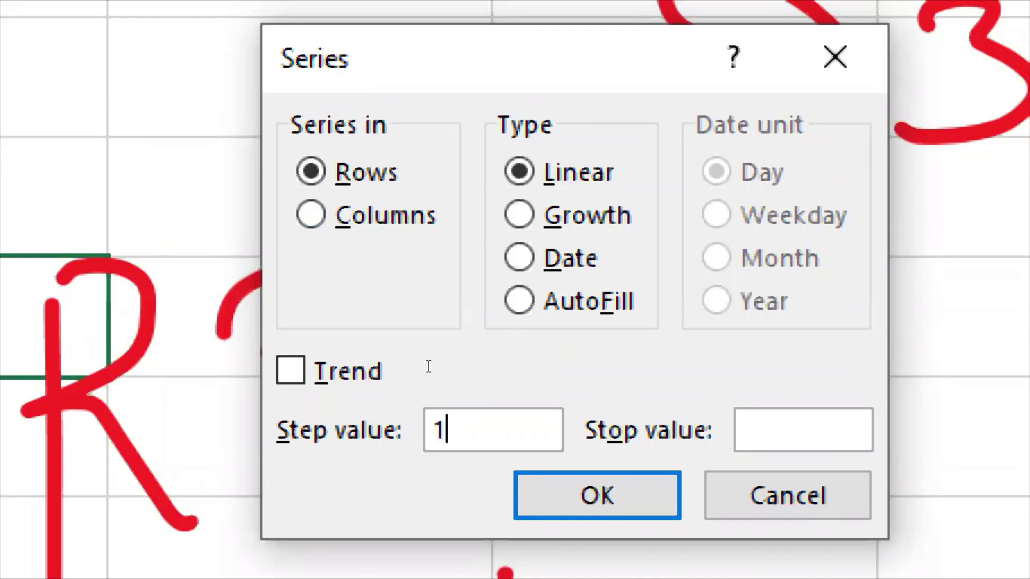
key(Tab)
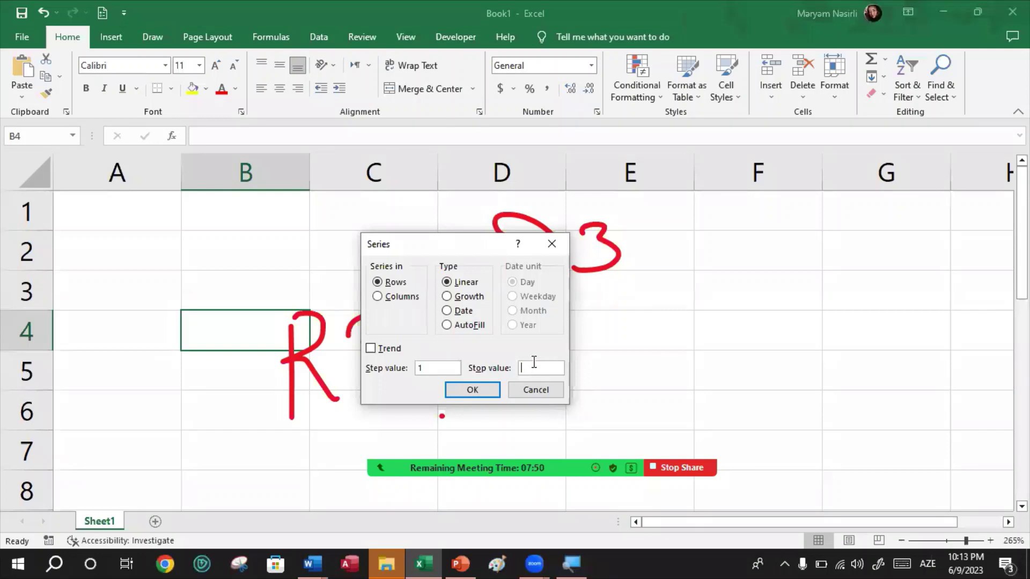
click(553, 244)
click(714, 252)
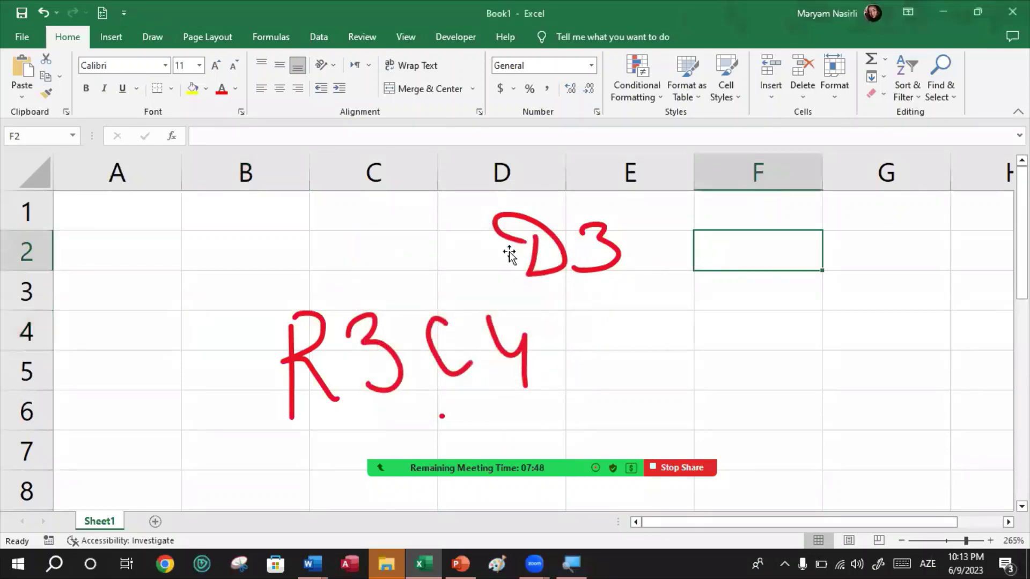
Erase the handwritten D3 and R3C4 ink from the sheet with the Eraser
click(109, 45)
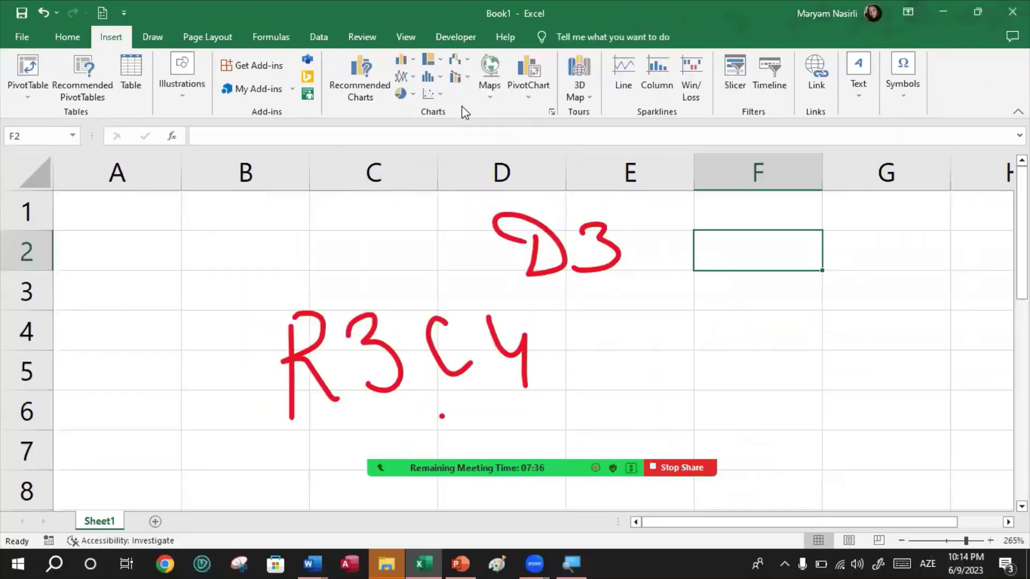
click(152, 36)
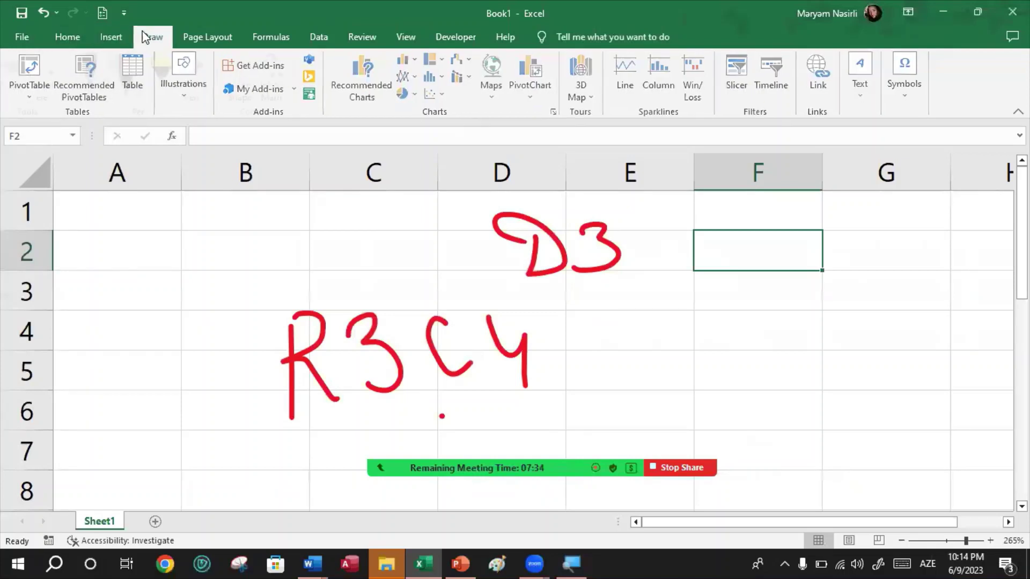
click(22, 69)
mouse_move(276, 268)
mouse_down()
mouse_move(482, 356)
mouse_move(404, 412)
mouse_up()
mouse_move(630, 234)
mouse_down()
mouse_move(386, 397)
mouse_move(430, 414)
mouse_up()
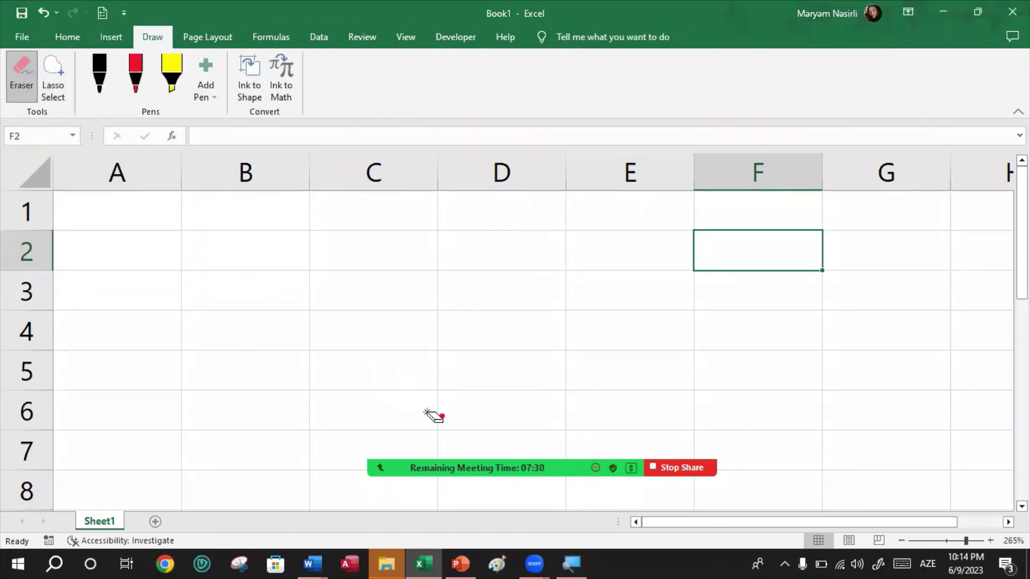
Handwrite "17 , 61" in red pen across columns B to D and draw a curved underline beneath each number
click(136, 76)
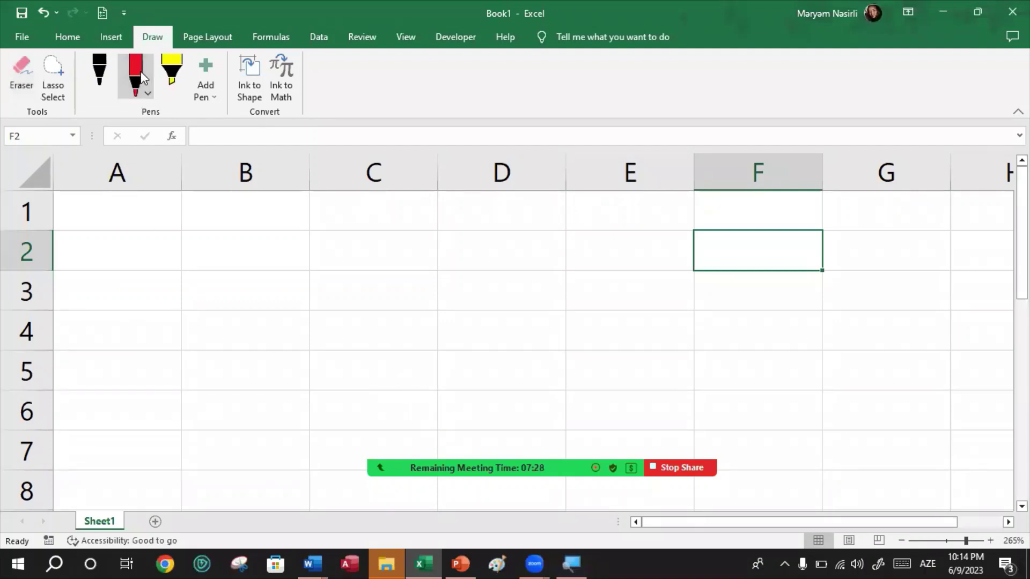
click(198, 270)
drag(196, 271, 215, 290)
mouse_move(226, 225)
mouse_down()
mouse_move(266, 259)
mouse_move(266, 279)
mouse_move(283, 249)
mouse_up()
drag(367, 256, 371, 288)
mouse_move(472, 217)
mouse_down()
mouse_move(455, 274)
mouse_move(432, 256)
mouse_move(517, 262)
mouse_move(447, 276)
mouse_up()
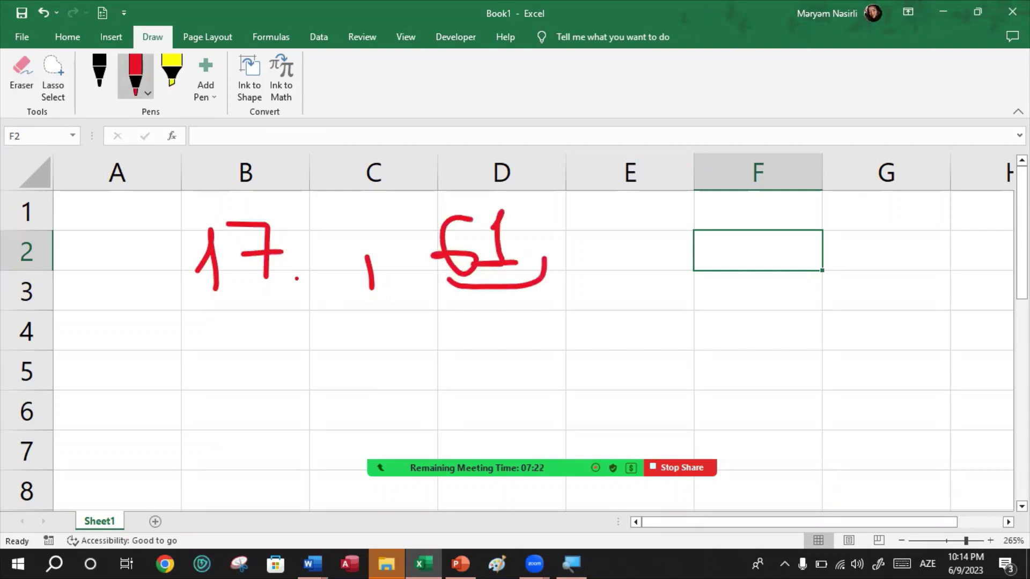
drag(304, 275, 180, 294)
Look over the Insert and Page Layout commands, examine the Print Area choices, and close the list without setting an area
click(107, 36)
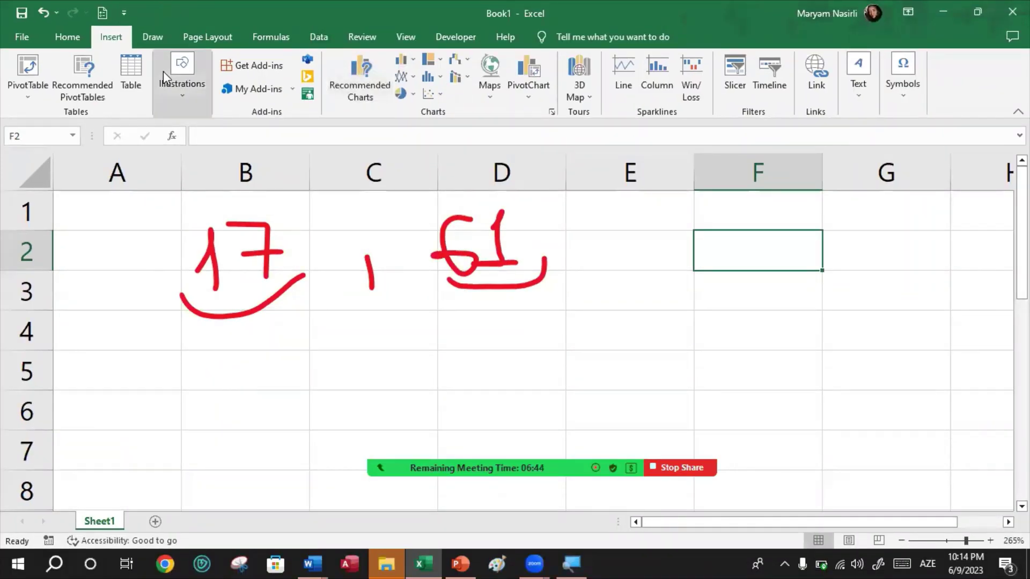
click(204, 34)
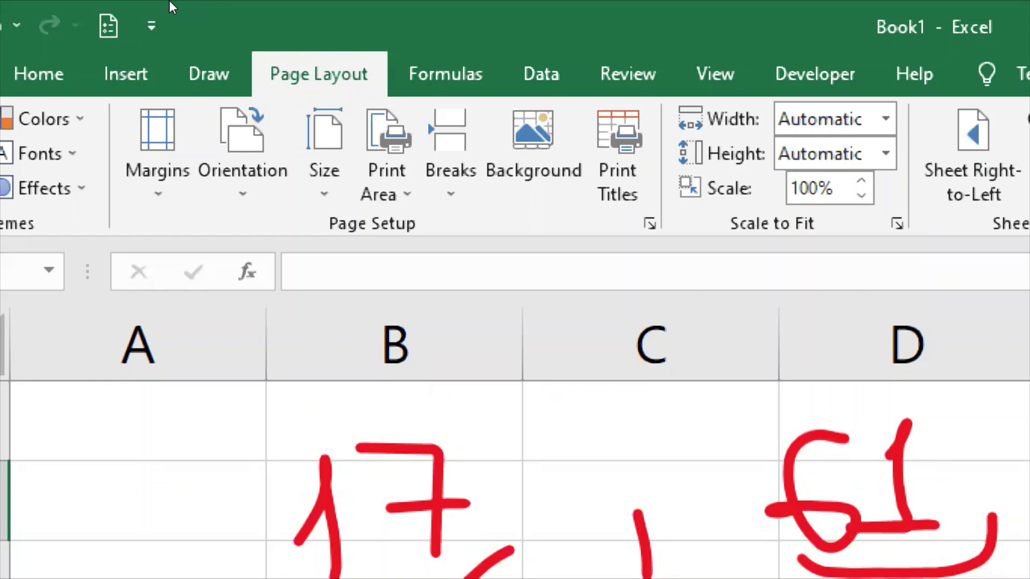
key(alt+p)
key(r)
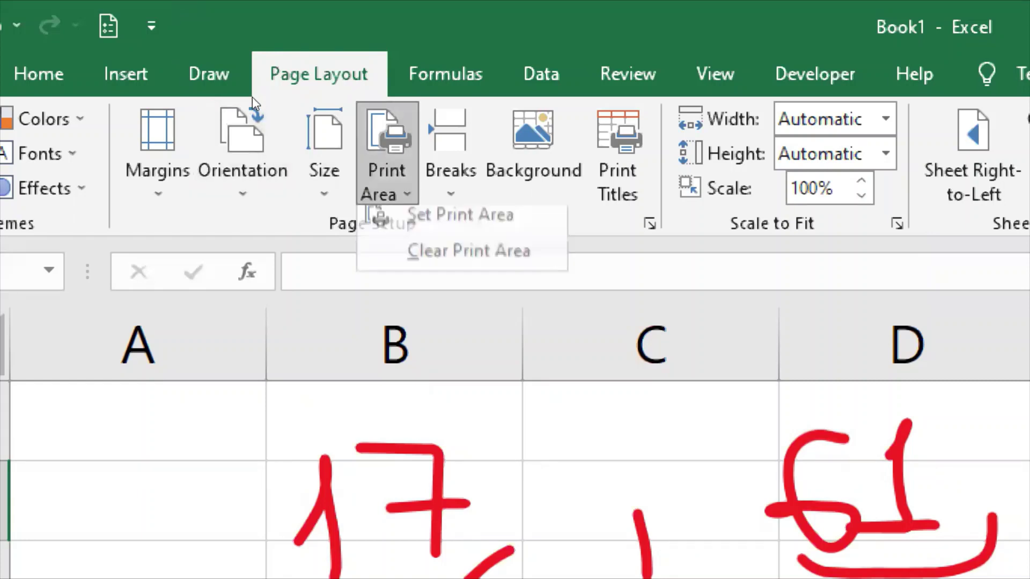
key(Down)
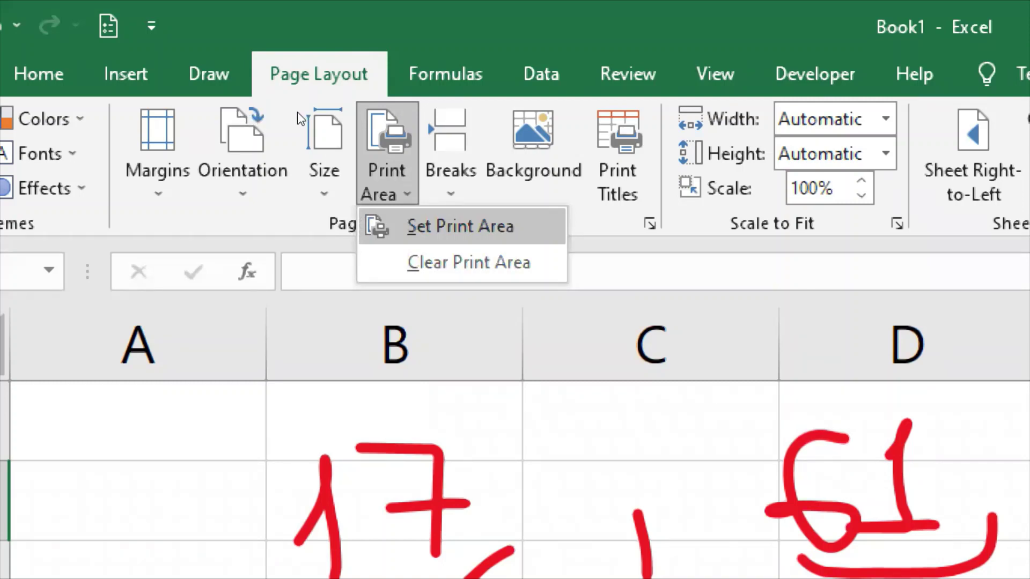
click(469, 474)
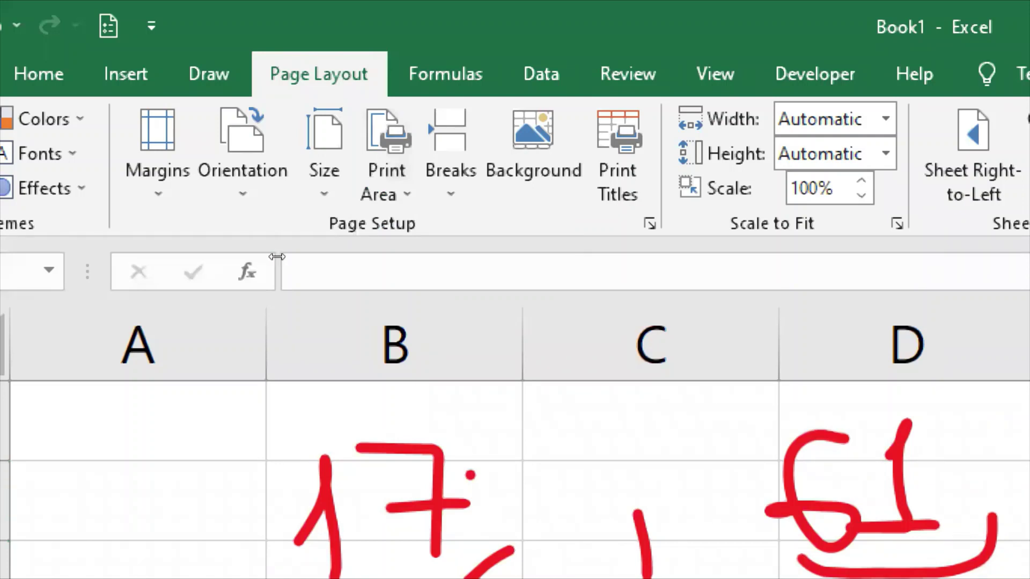
key(Escape)
key(Escape)
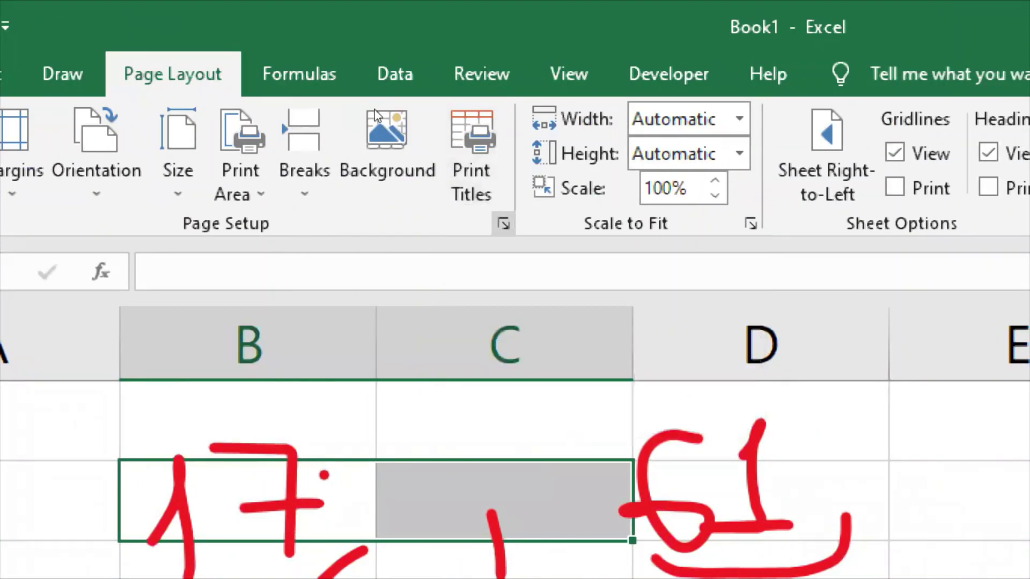
Open Page Setup and examine its Margins, Header/Footer and Sheet pages, including the rows to repeat at top
click(503, 224)
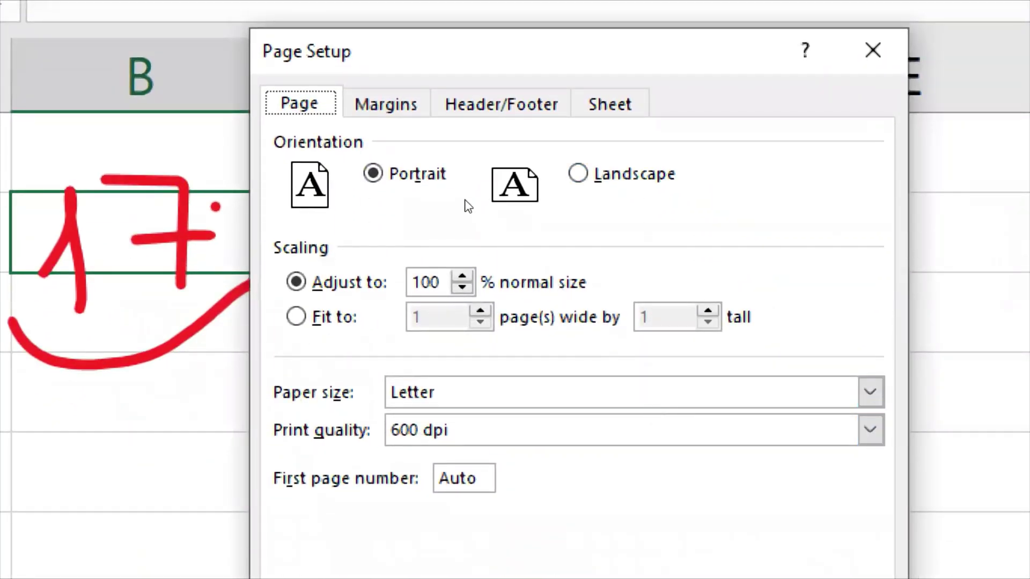
key(ctrl+Tab)
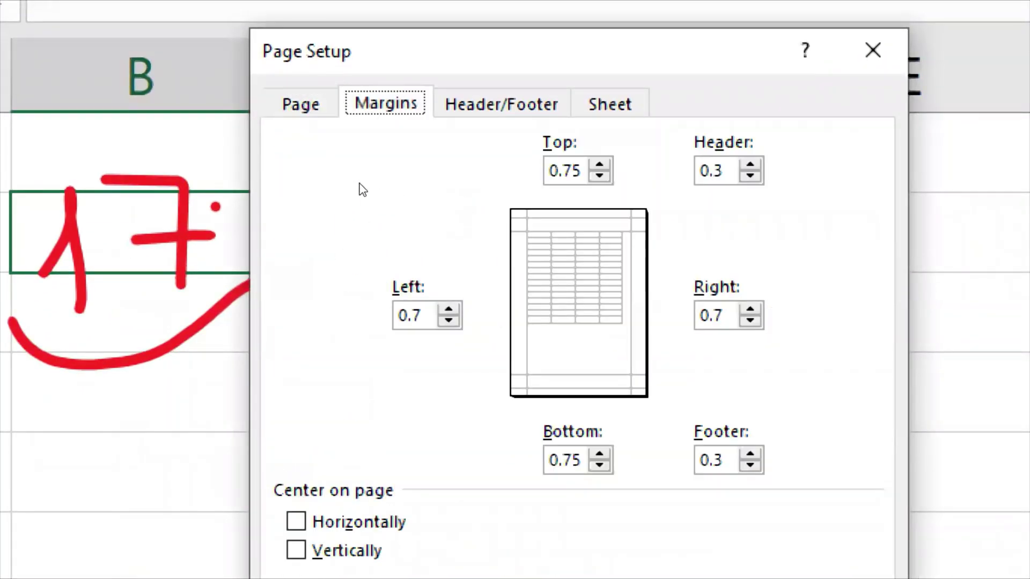
key(ctrl+Tab)
key(ctrl+Tab)
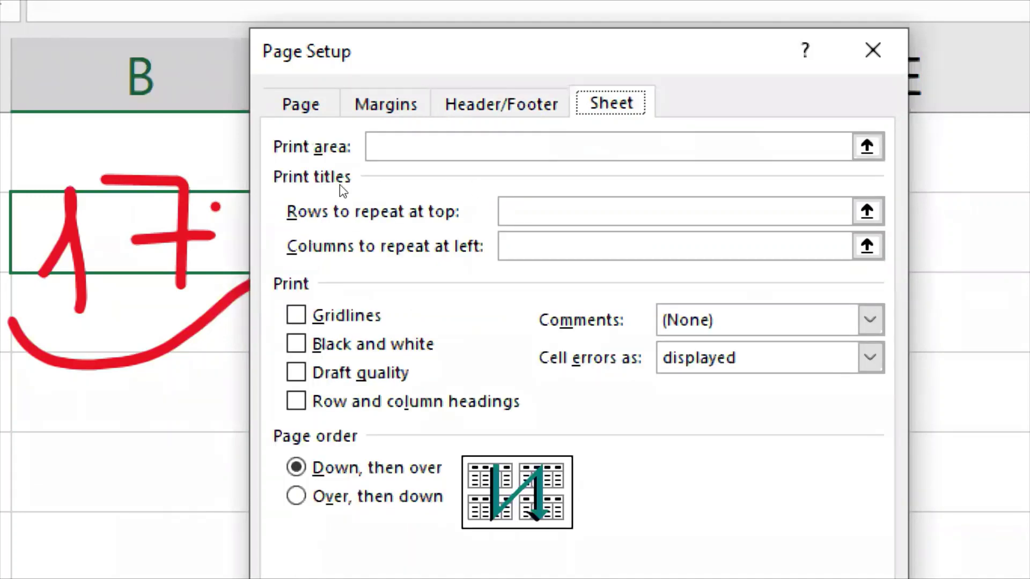
key(alt+r)
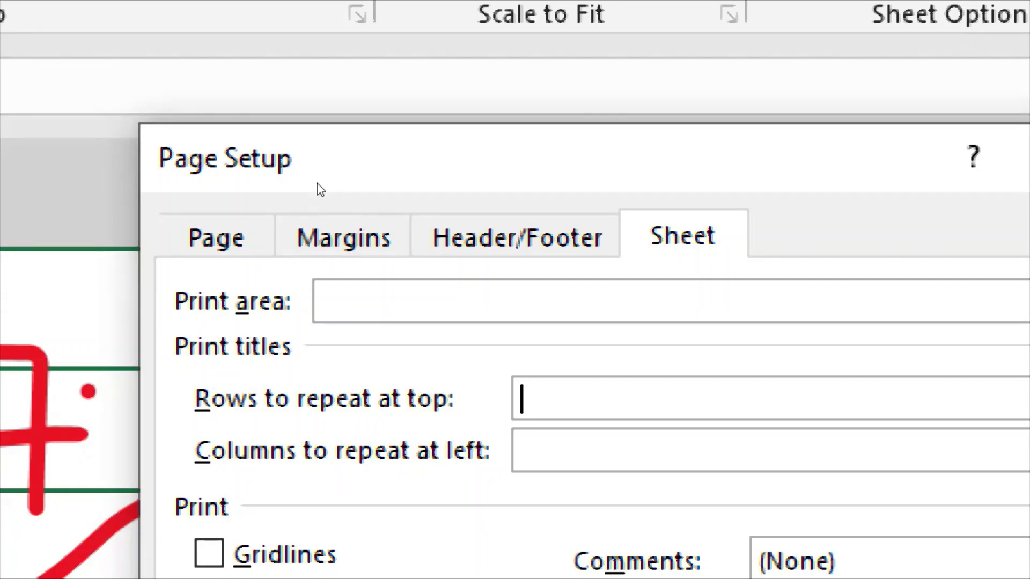
key(ctrl+shift+Tab)
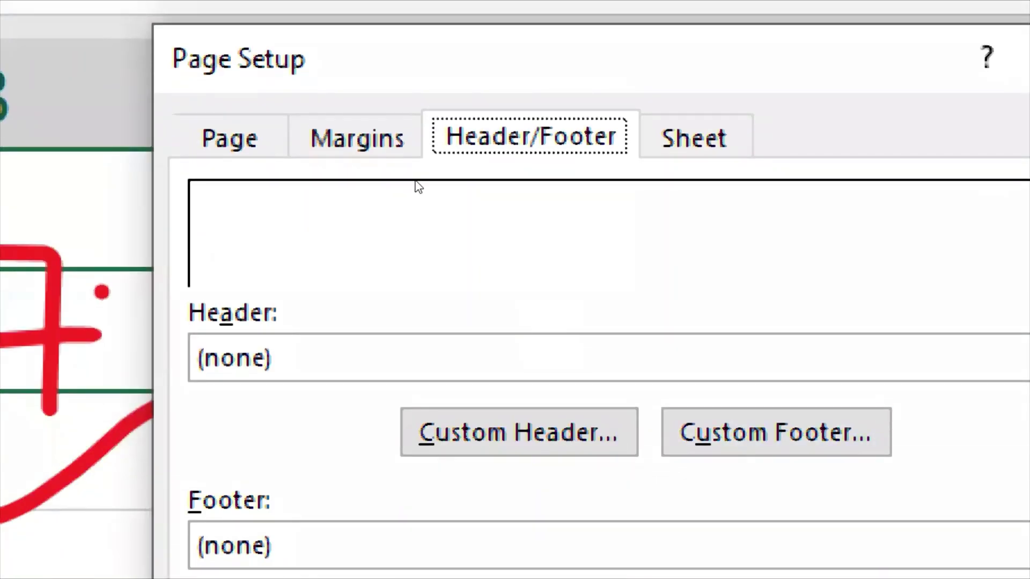
key(ctrl+Tab)
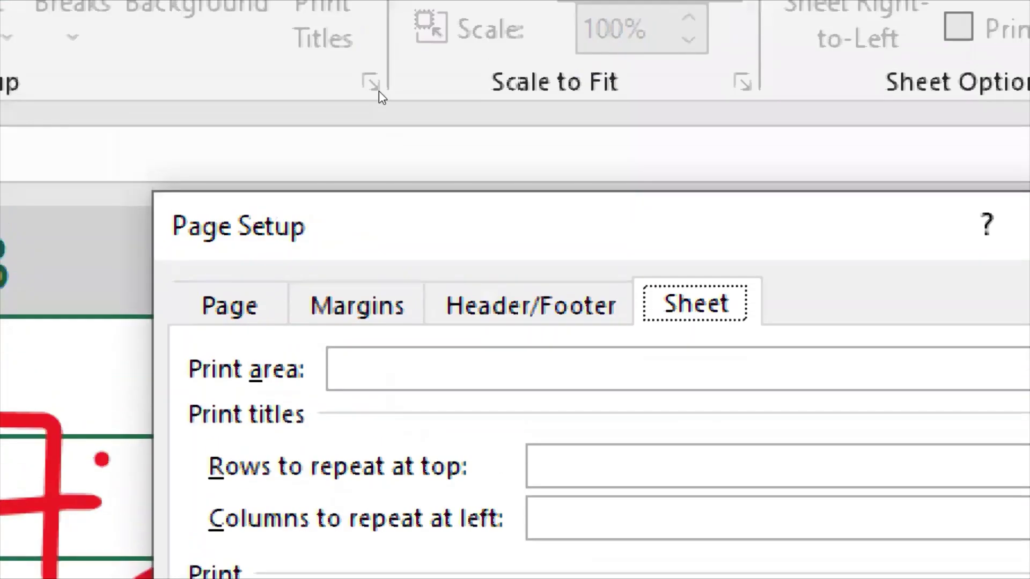
key(Left)
key(Left)
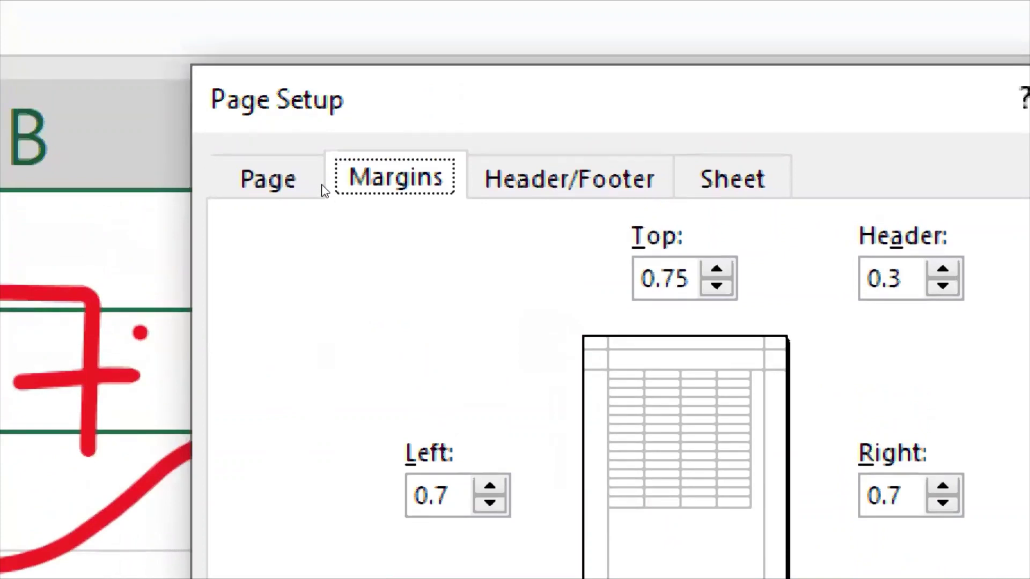
Review the orientation and scaling settings on Page Setup's Page page, close the dialog without changes, and select cell C3
click(322, 188)
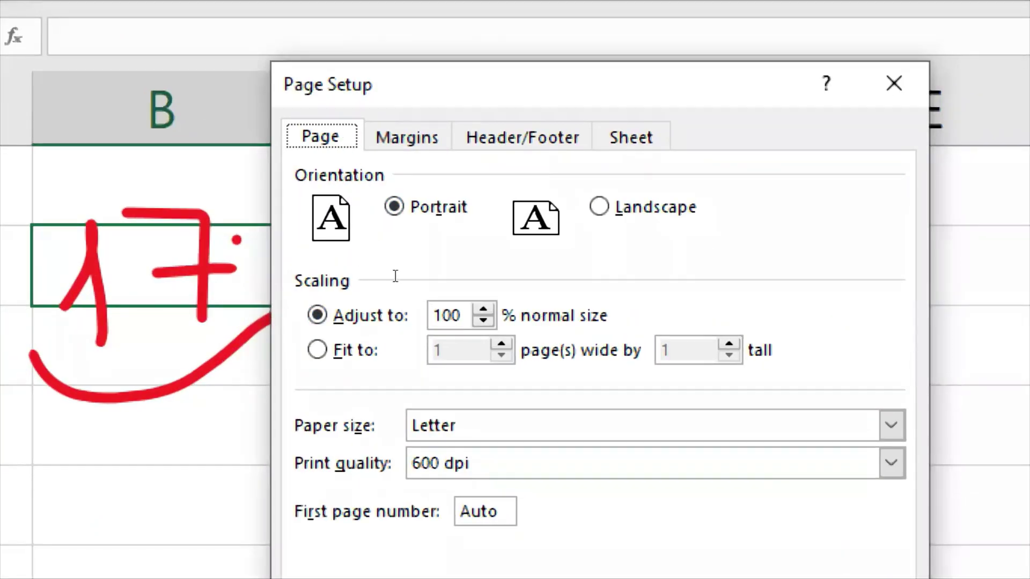
key(Tab)
key(Tab)
key(Tab)
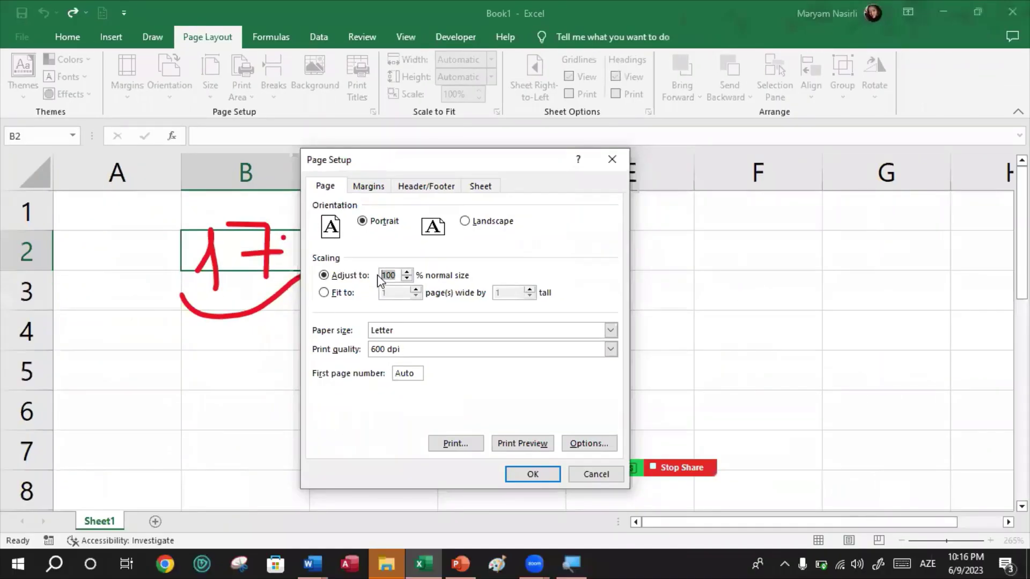
click(611, 160)
click(322, 292)
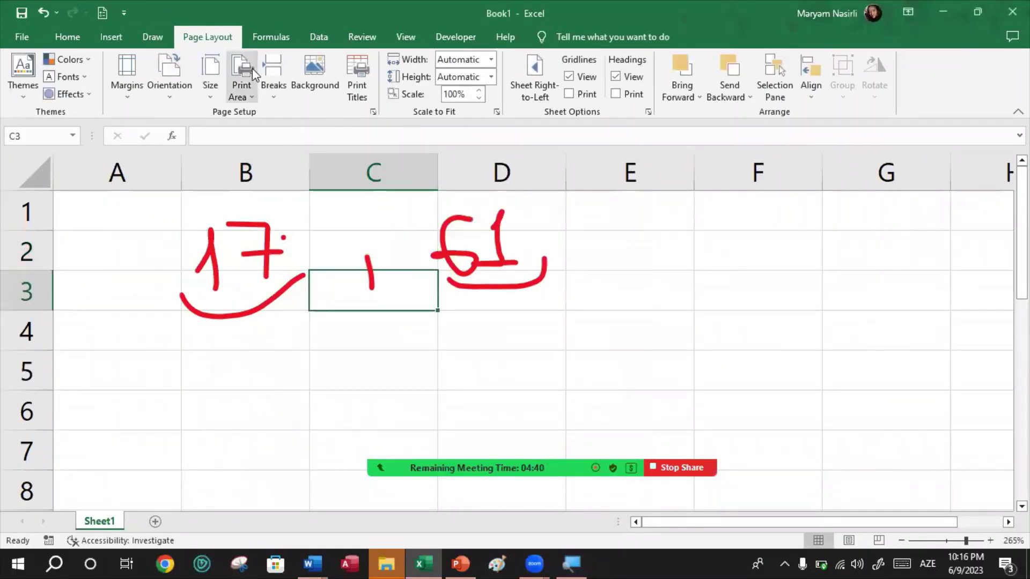
Display the Formulas commands for reviewing the Function Library and move the selection to cell A1
click(280, 46)
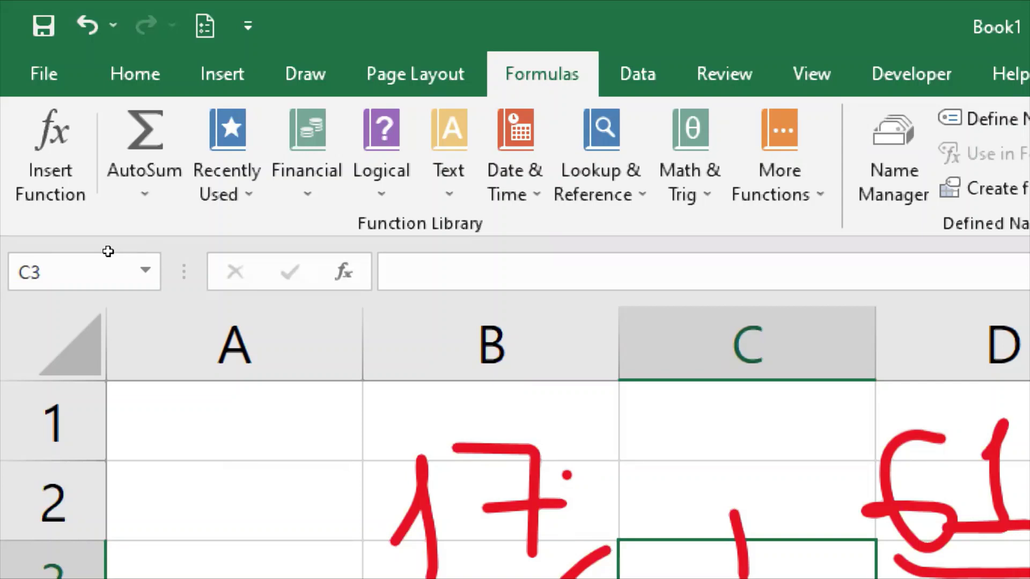
key(XF86AudioRaiseVolume)
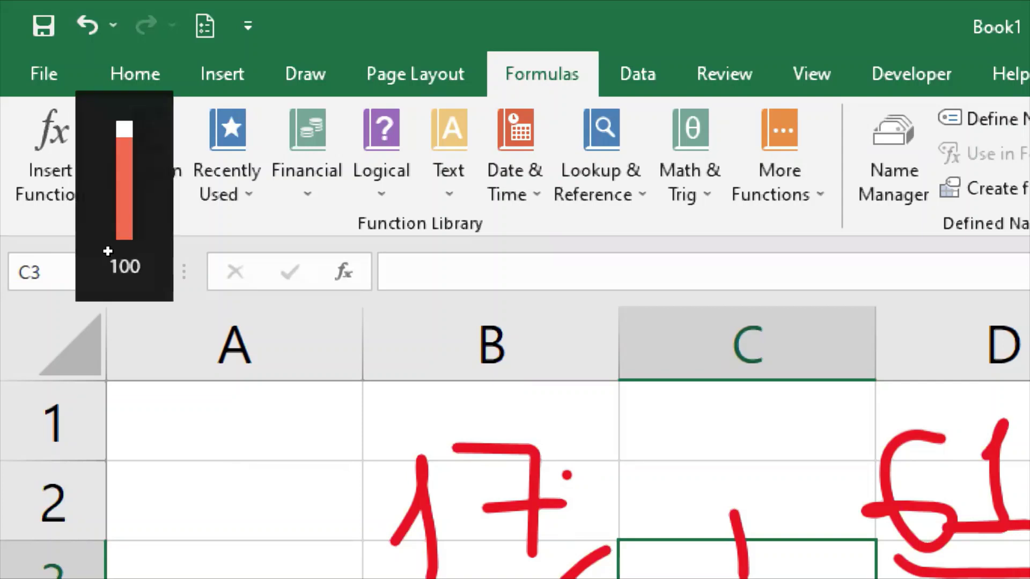
key(Home)
key(Up)
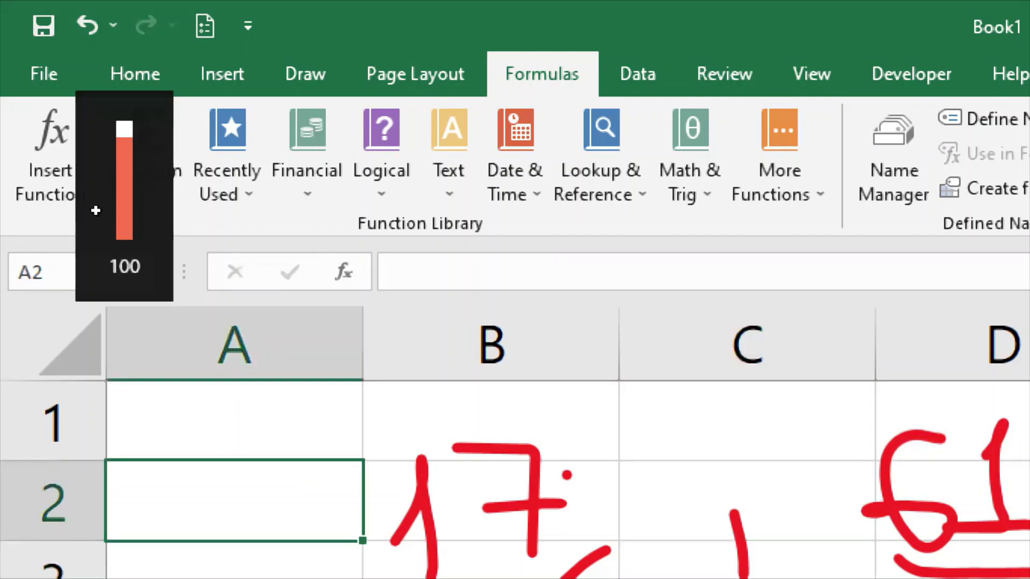
key(Up)
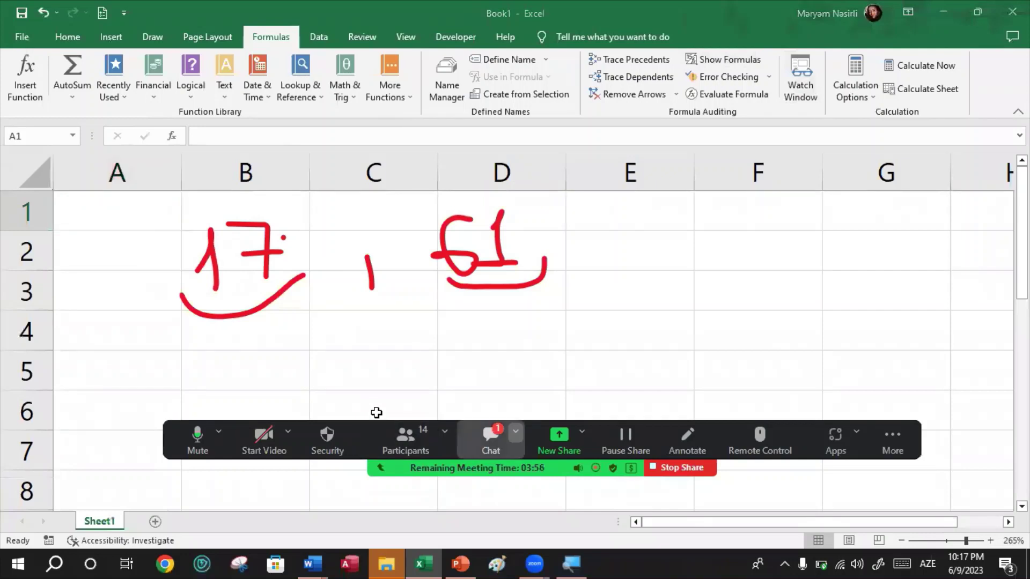
Read the new message in the Zoom meeting chat and return to the worksheet
click(491, 440)
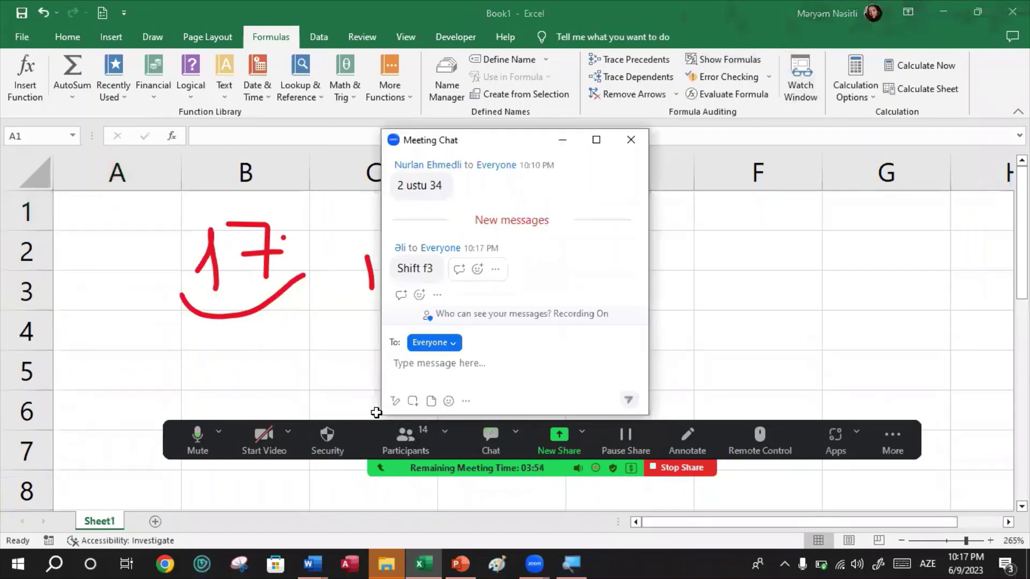
click(376, 412)
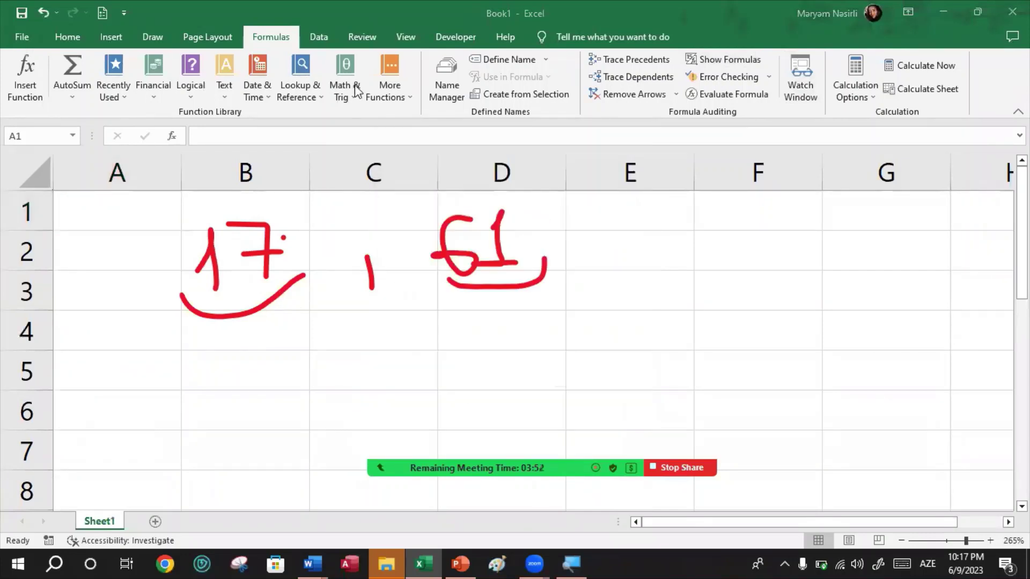
Delete all ink in the workbook to clear the handwritten numbers 17 and 61
click(363, 34)
click(772, 81)
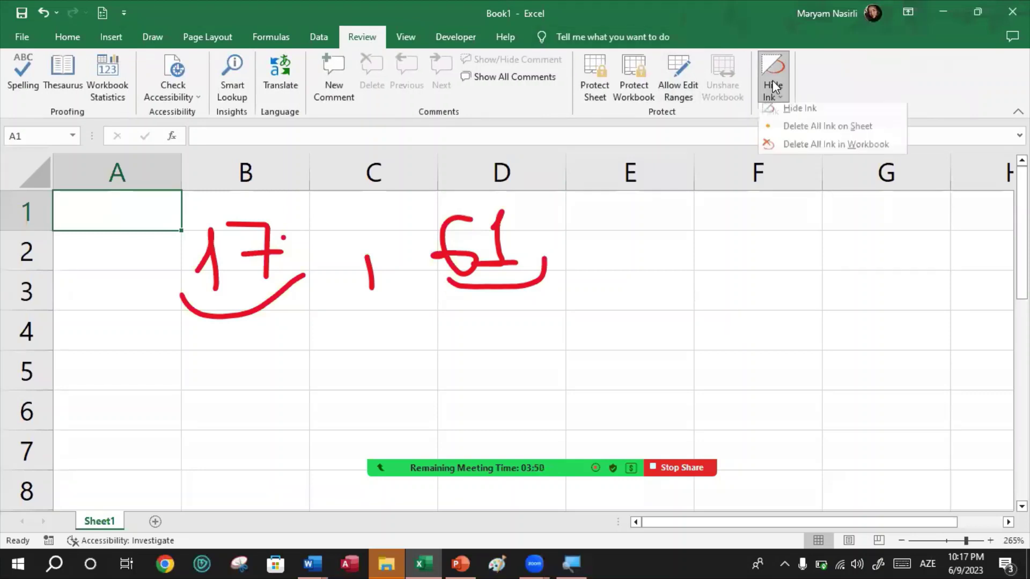
click(810, 144)
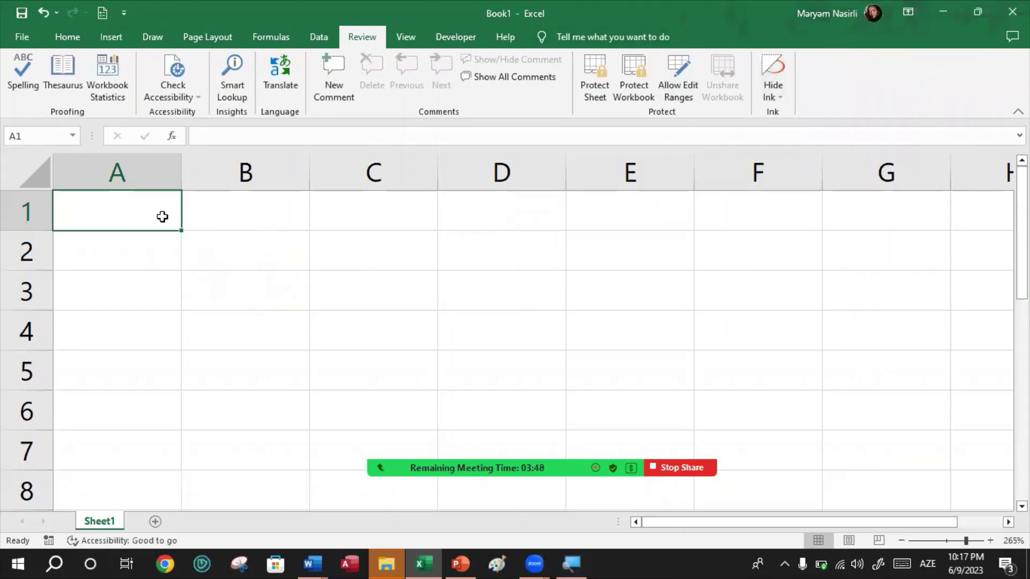
click(240, 304)
text(=)
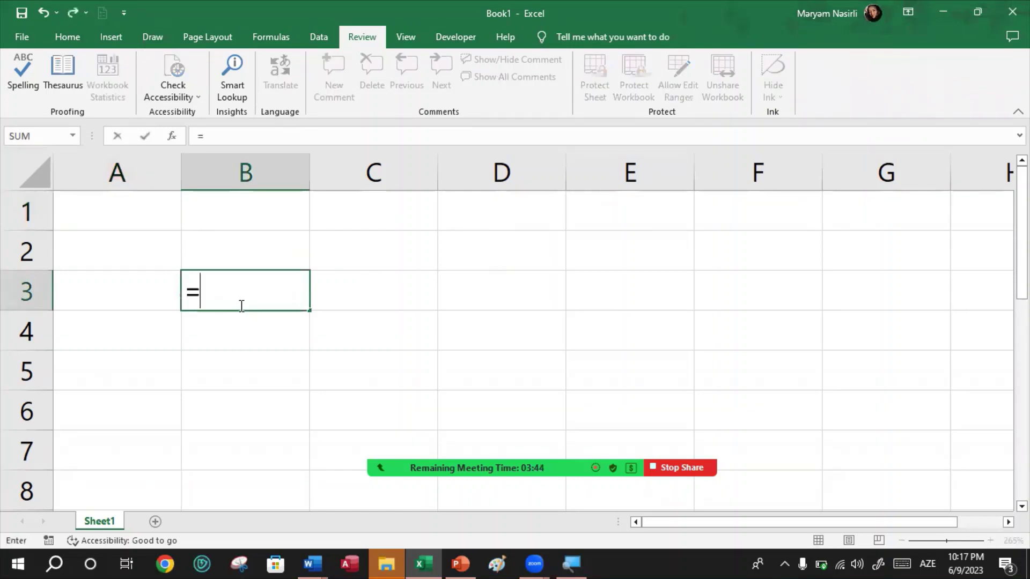
key(Escape)
click(391, 346)
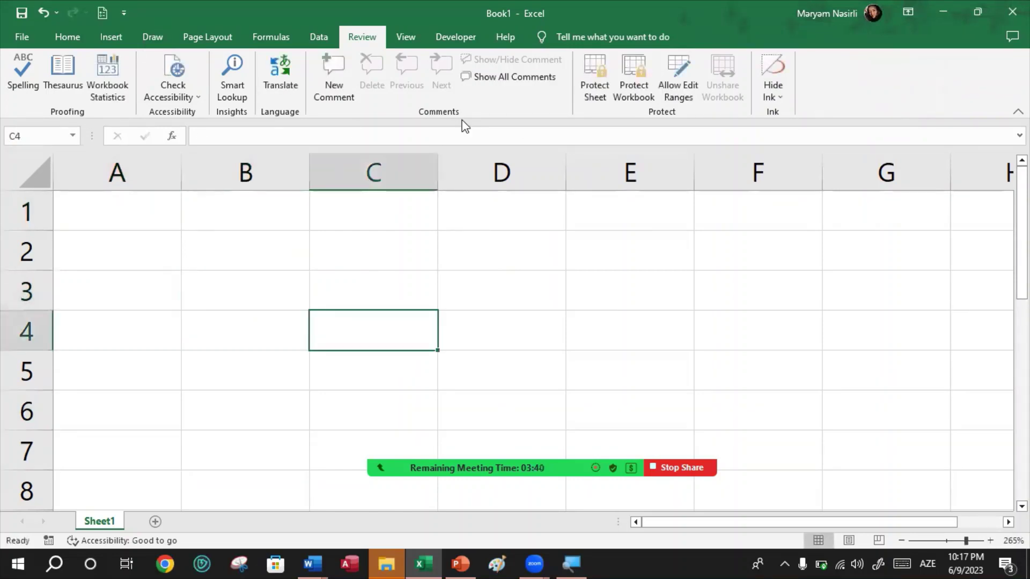
Handwrite the formula =len("info") with the red pen across rows 2 and 3, adding quotation marks around info
click(152, 36)
click(147, 92)
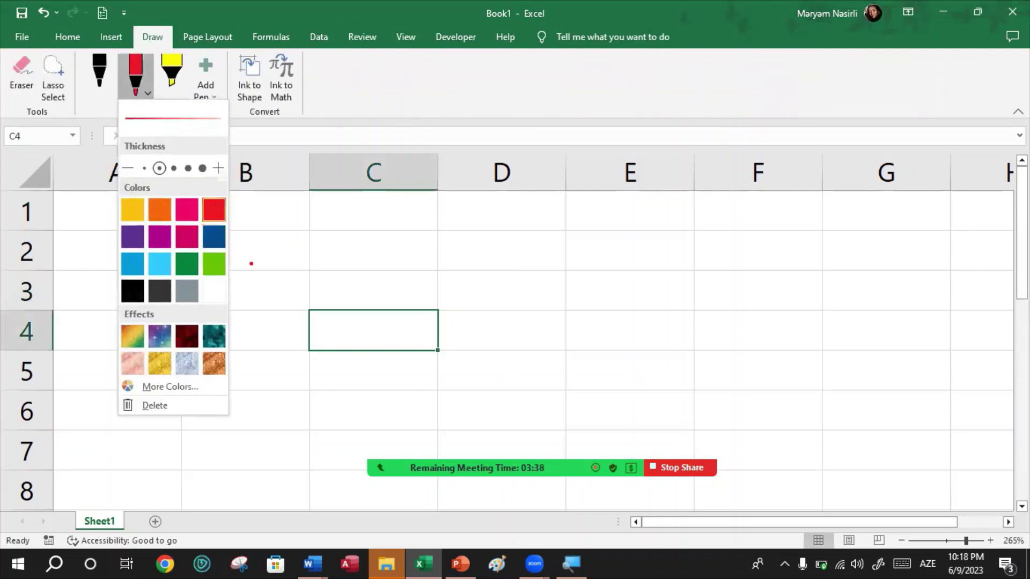
mouse_move(283, 259)
mouse_down()
mouse_move(321, 258)
mouse_move(320, 268)
mouse_up()
mouse_move(382, 245)
mouse_down()
mouse_move(370, 268)
mouse_move(399, 252)
mouse_move(443, 252)
mouse_move(449, 276)
mouse_up()
drag(467, 217, 484, 284)
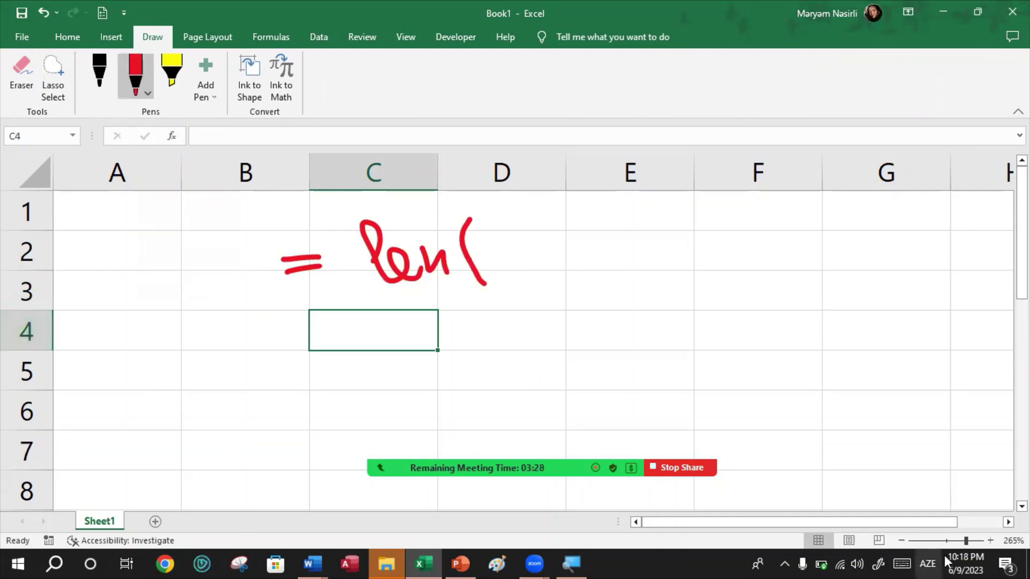
mouse_move(821, 558)
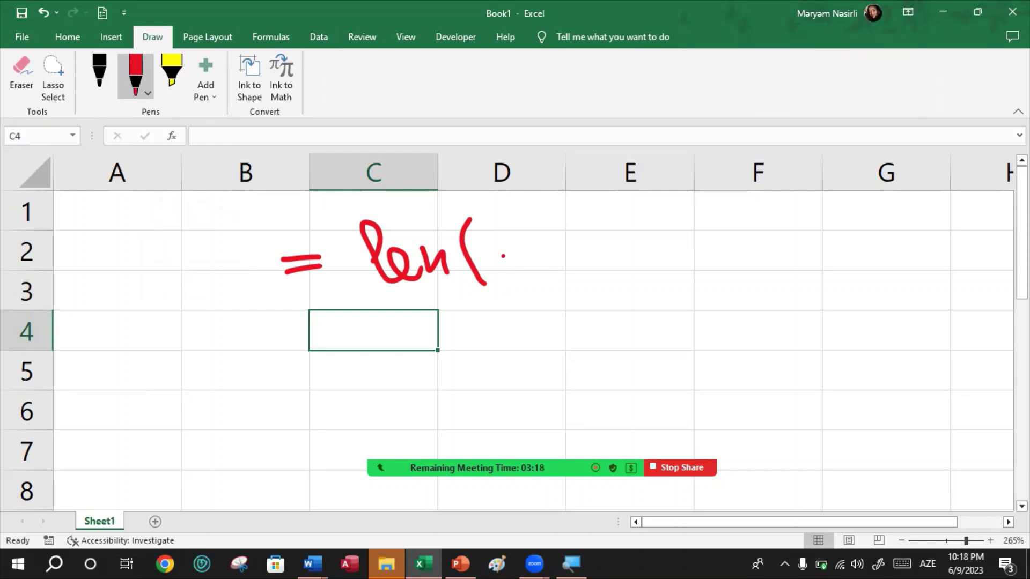
mouse_move(508, 244)
mouse_down()
mouse_move(518, 264)
mouse_move(567, 263)
mouse_move(592, 277)
mouse_move(595, 248)
mouse_up()
mouse_move(617, 236)
mouse_down()
mouse_move(625, 262)
mouse_move(619, 236)
mouse_move(666, 224)
mouse_move(665, 265)
mouse_up()
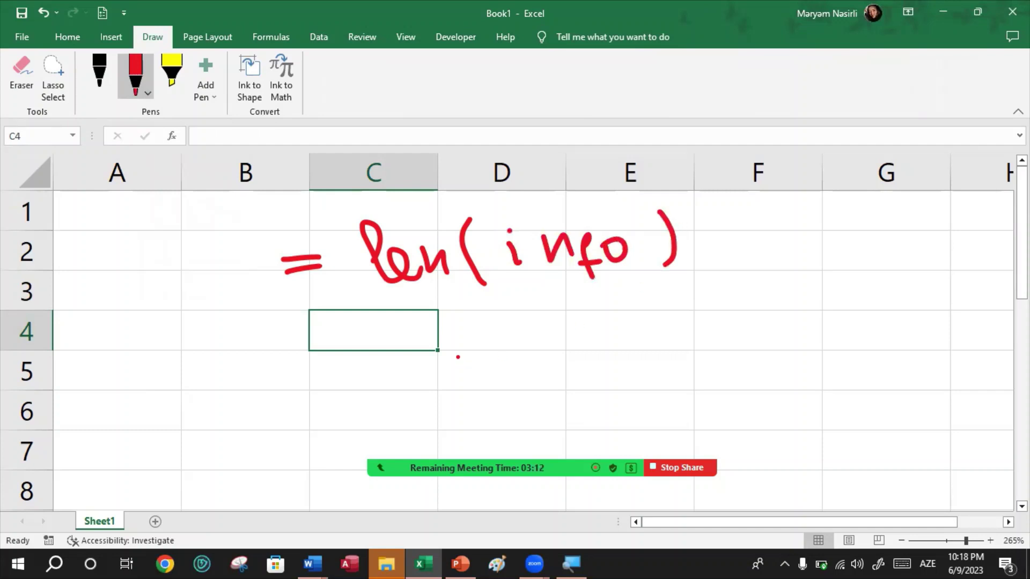
drag(474, 220, 475, 234)
drag(486, 216, 486, 236)
drag(630, 214, 631, 229)
drag(640, 210, 639, 225)
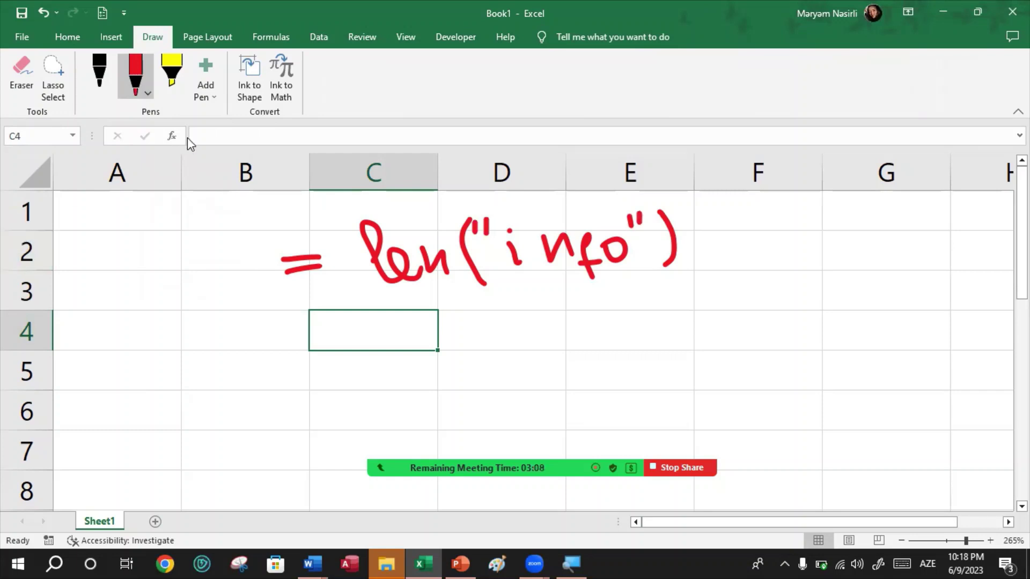
Handwrite the formula =left(A2) in red ink below the len formula, across rows 4 and 5
mouse_move(297, 346)
mouse_down()
mouse_move(325, 343)
mouse_move(320, 357)
mouse_move(328, 356)
mouse_up()
click(355, 326)
mouse_move(365, 335)
mouse_down()
mouse_move(353, 355)
mouse_move(383, 360)
mouse_move(410, 392)
mouse_move(423, 367)
mouse_up()
drag(431, 323, 429, 370)
mouse_move(414, 347)
mouse_down()
mouse_move(437, 341)
mouse_move(448, 382)
mouse_up()
drag(441, 325, 441, 348)
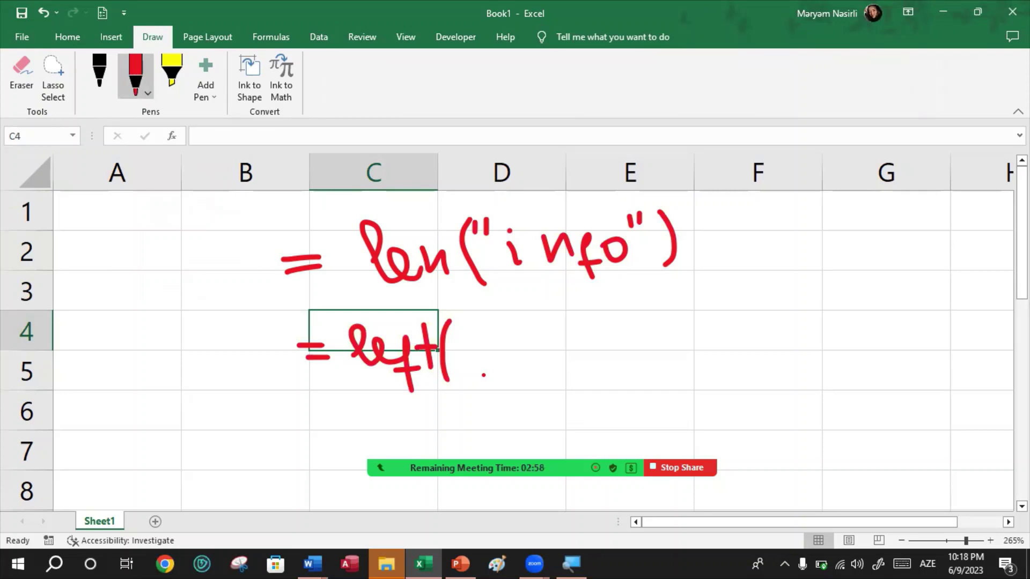
mouse_move(471, 354)
mouse_down()
mouse_move(477, 325)
mouse_move(494, 355)
mouse_move(493, 340)
mouse_up()
drag(523, 355, 525, 358)
mouse_move(521, 312)
mouse_down()
mouse_move(538, 349)
mouse_move(531, 380)
mouse_up()
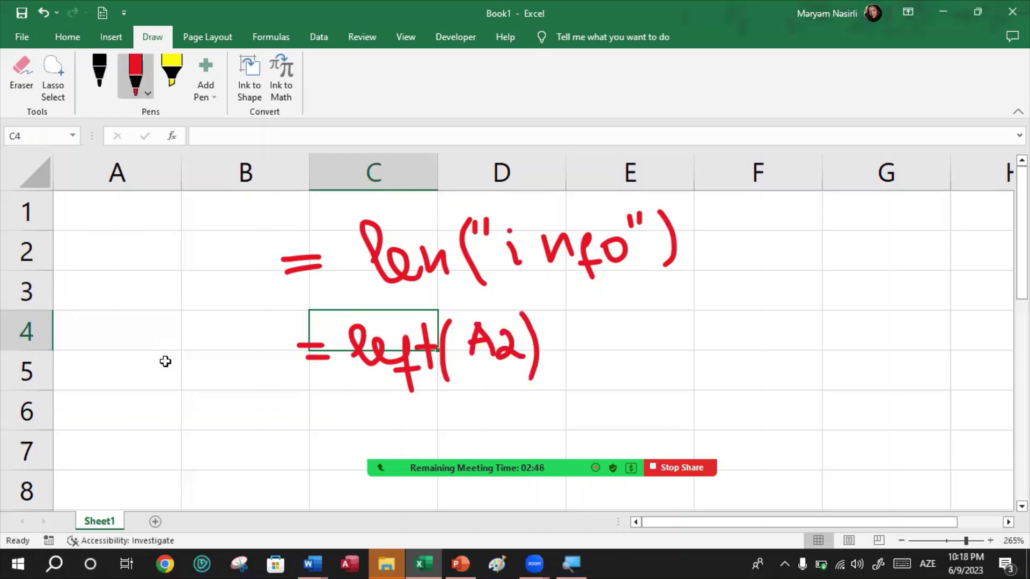
Enter the sample text uhbchd in cell A1
click(204, 335)
click(209, 413)
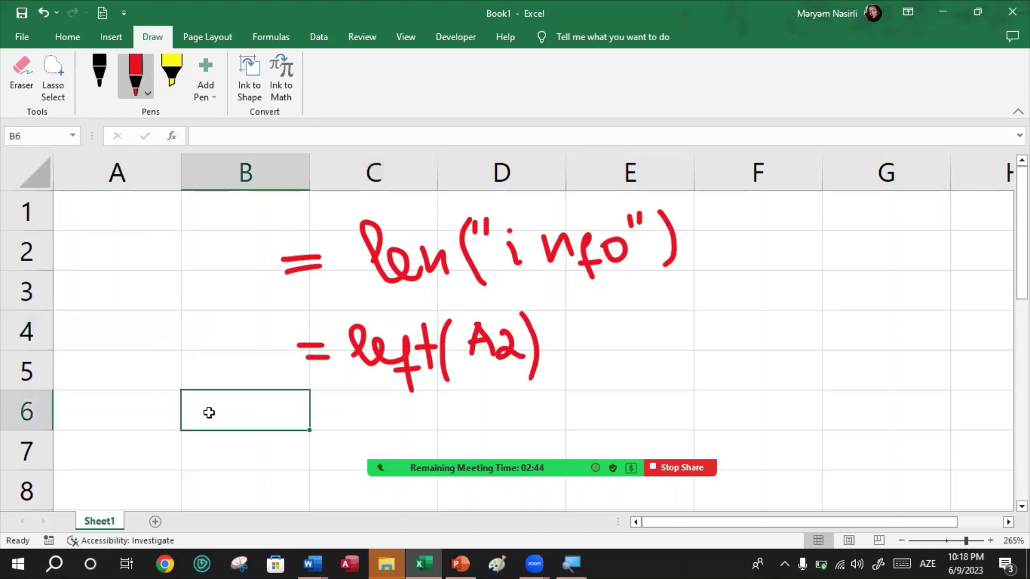
click(115, 208)
text(uhbchd)
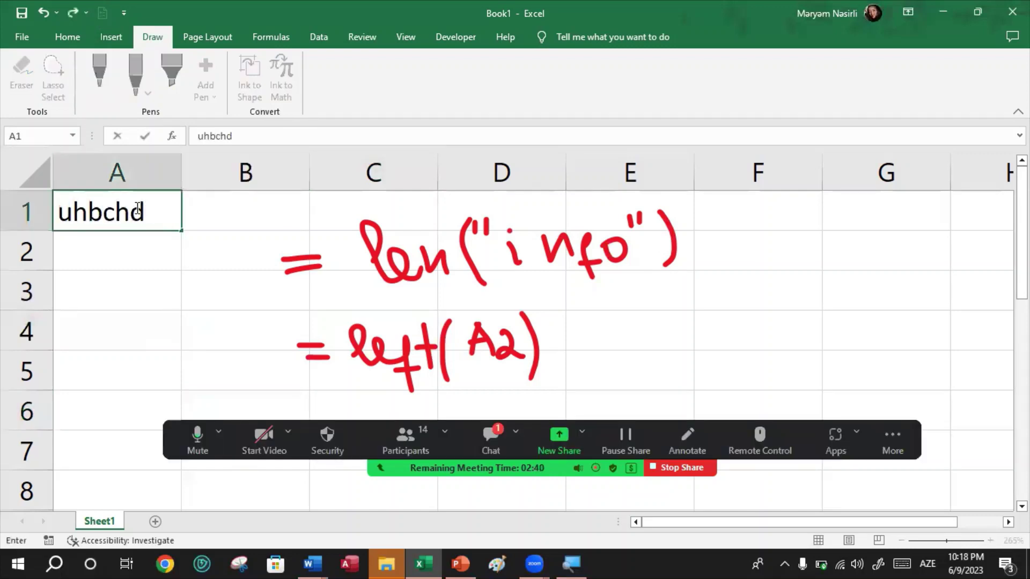
Enter the formula =LEFT(A1) in cell A3
click(124, 291)
text(=)
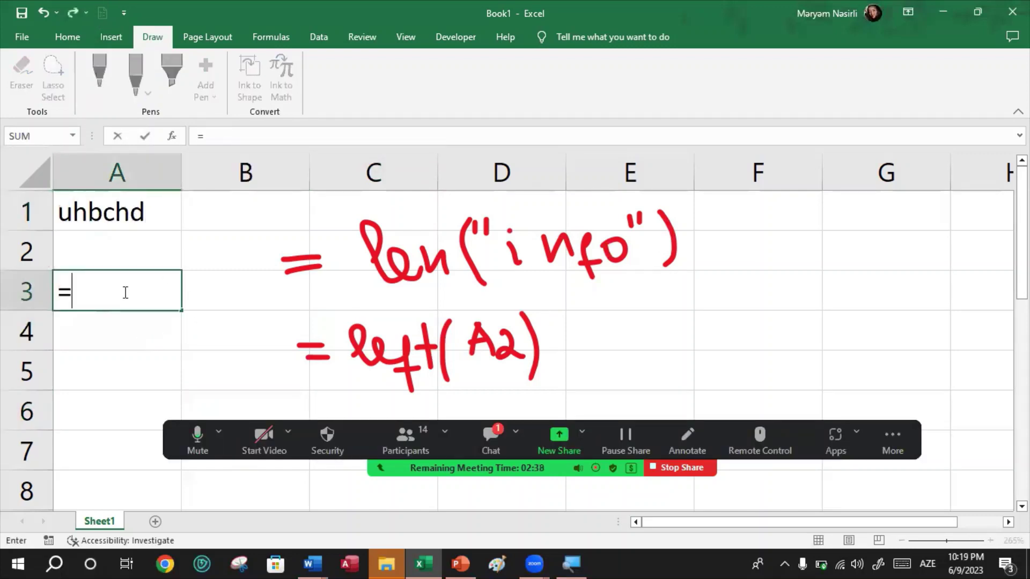
text(left()
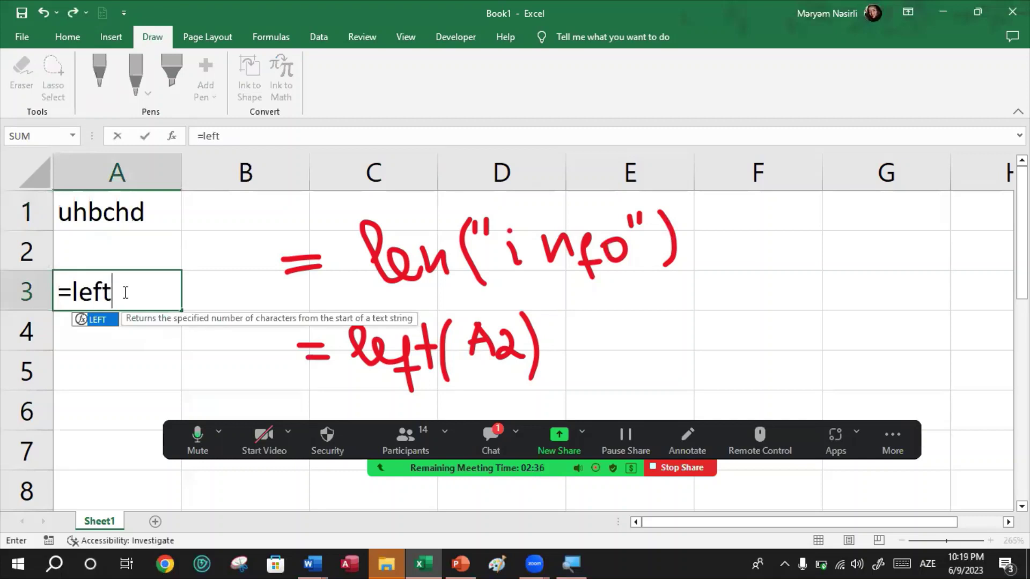
click(80, 210)
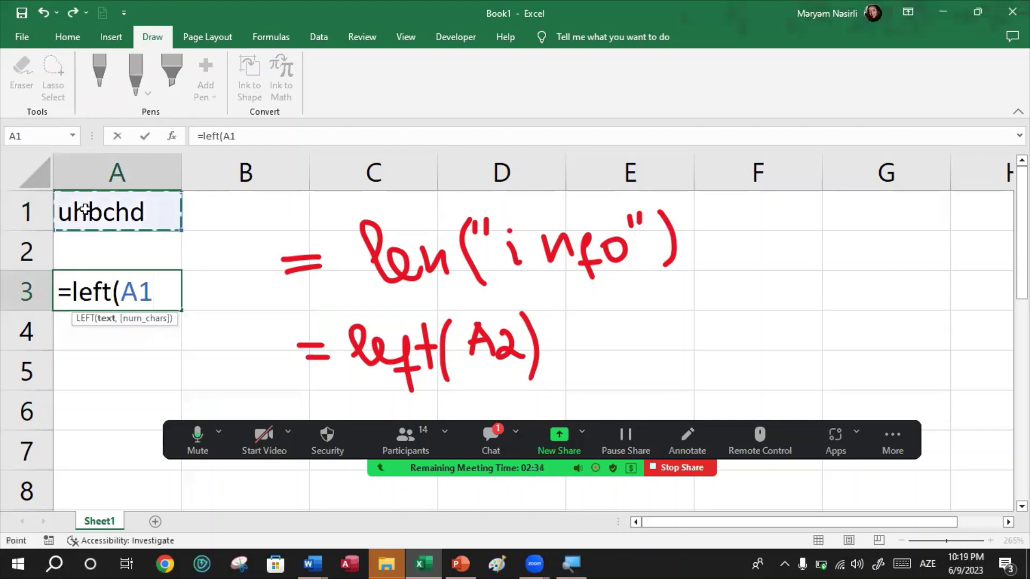
text())
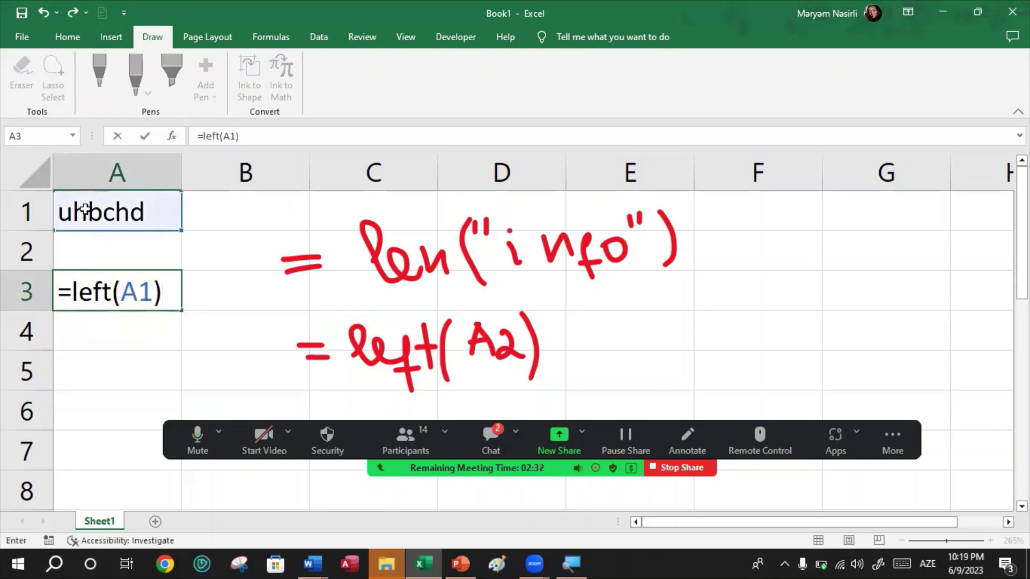
key(Return)
Extend the formula in A3 to =LEFT(A1,5) so that it extracts five characters
click(104, 287)
double_click(102, 289)
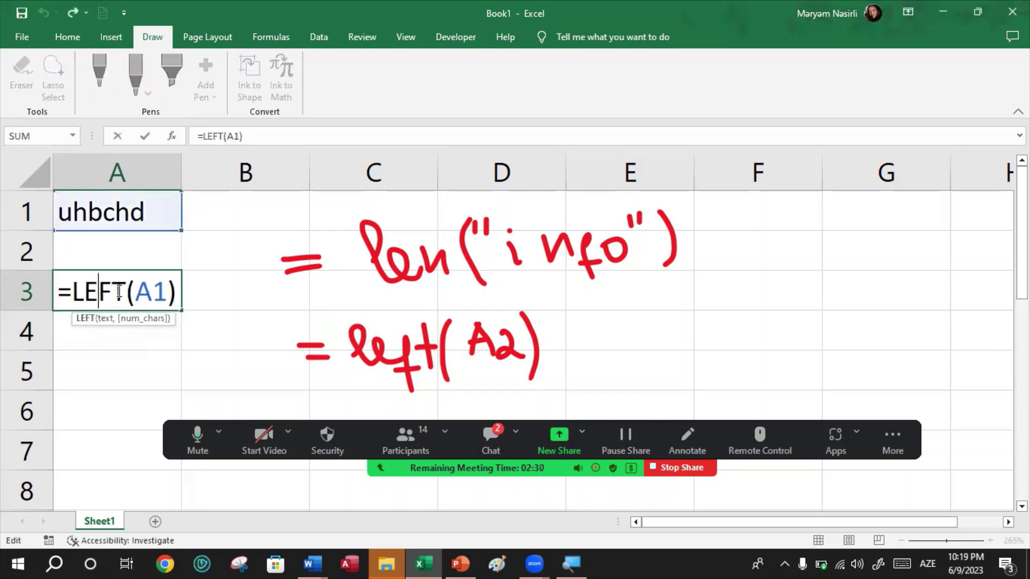
click(168, 287)
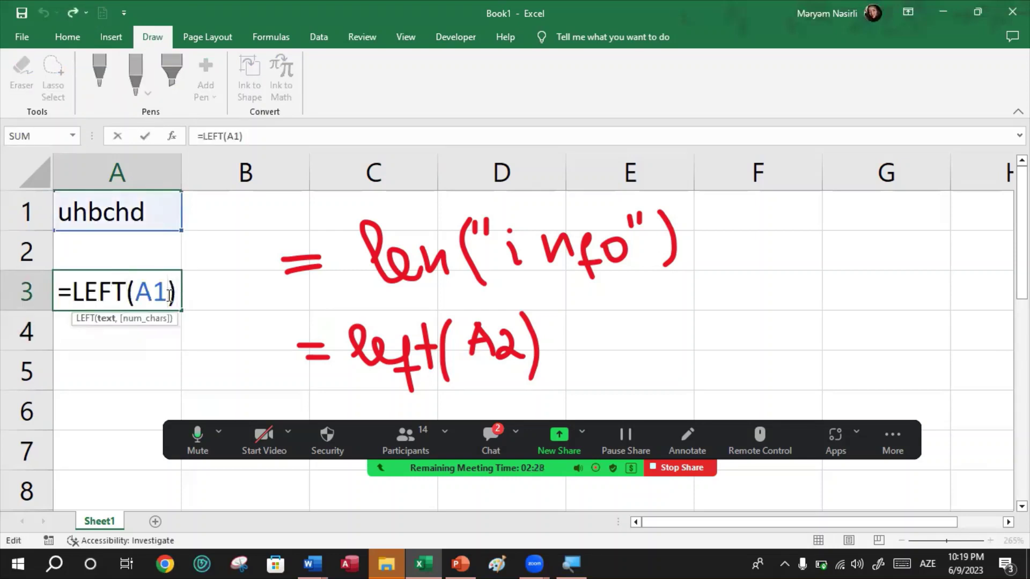
text(ç)
key(BackSpace)
text(,5)
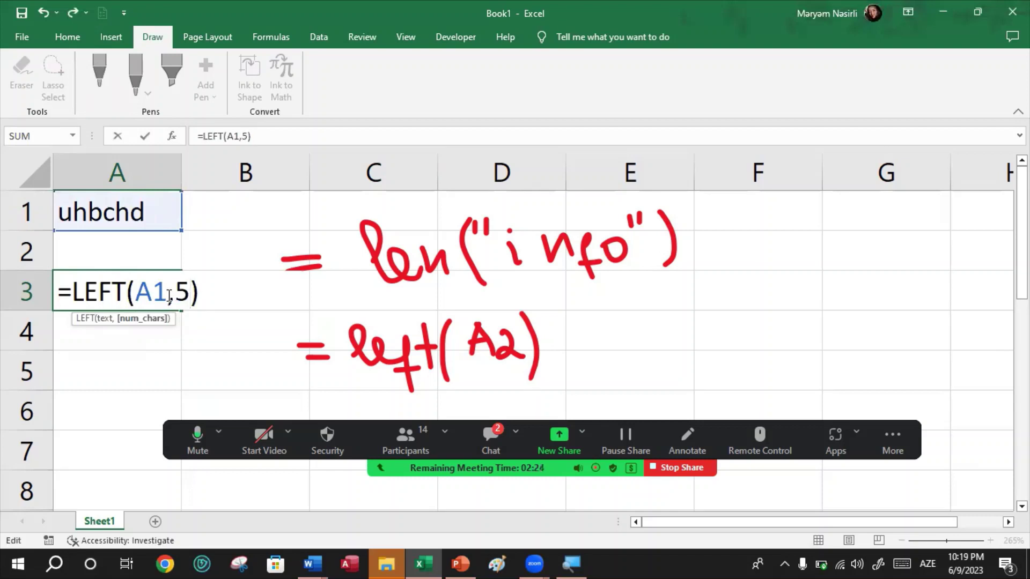
key(Return)
Clear the LEFT formula from A3 and the sample text from A1
click(167, 295)
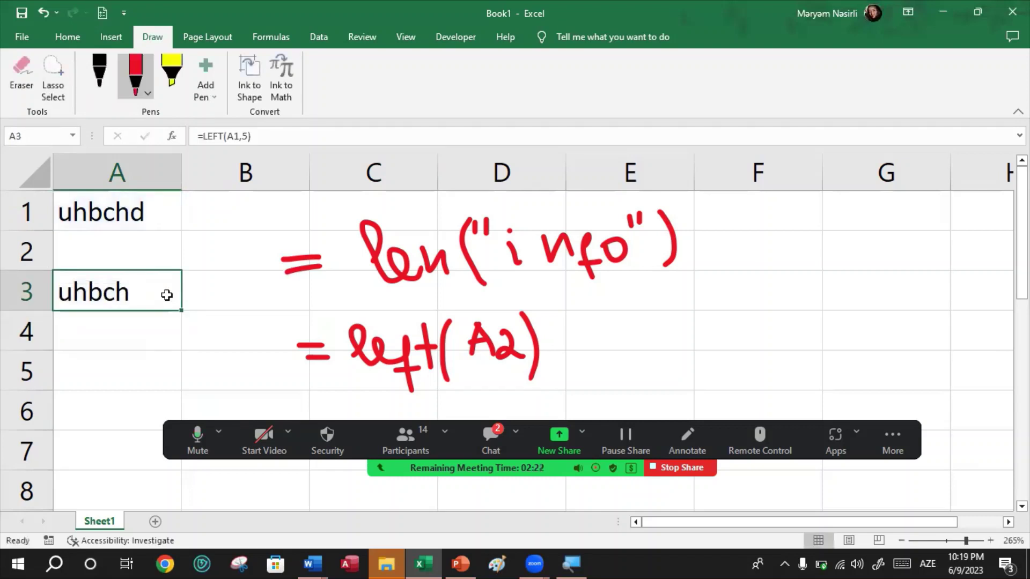
key(Delete)
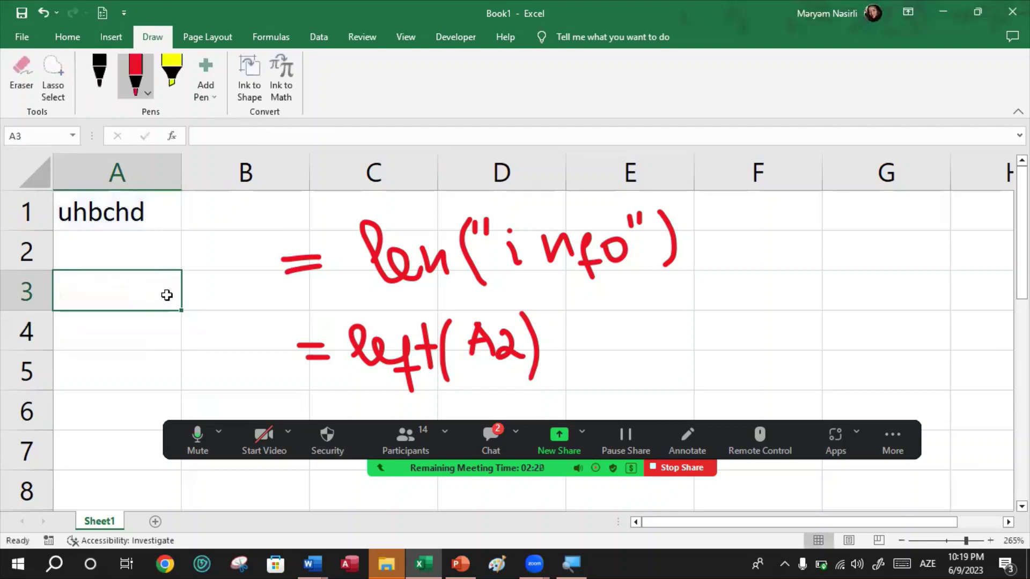
click(130, 222)
key(Delete)
Delete all ink in the workbook to remove the handwritten len and left formulas, and select cell E2
key(ctrl+a)
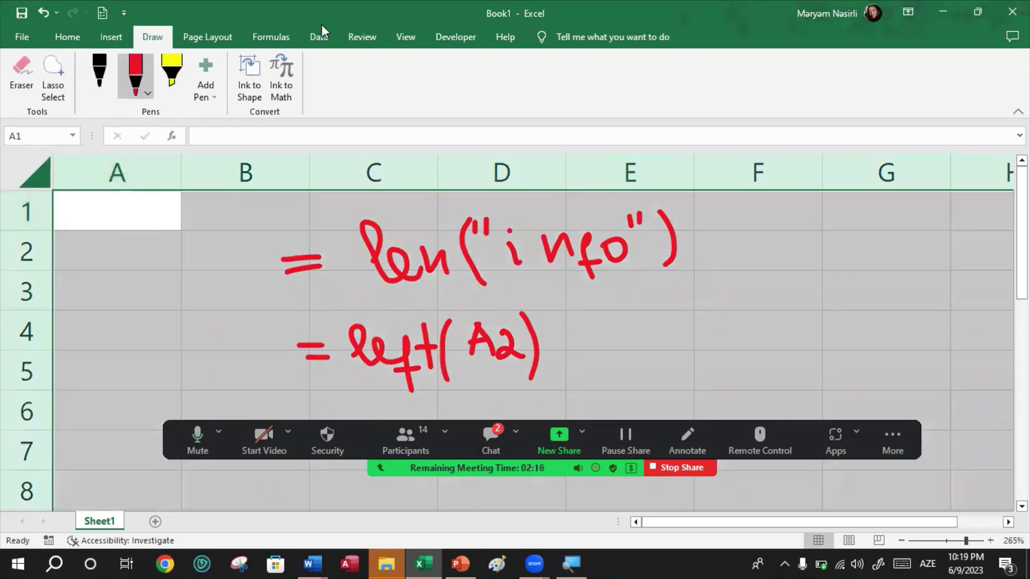
click(362, 36)
click(770, 96)
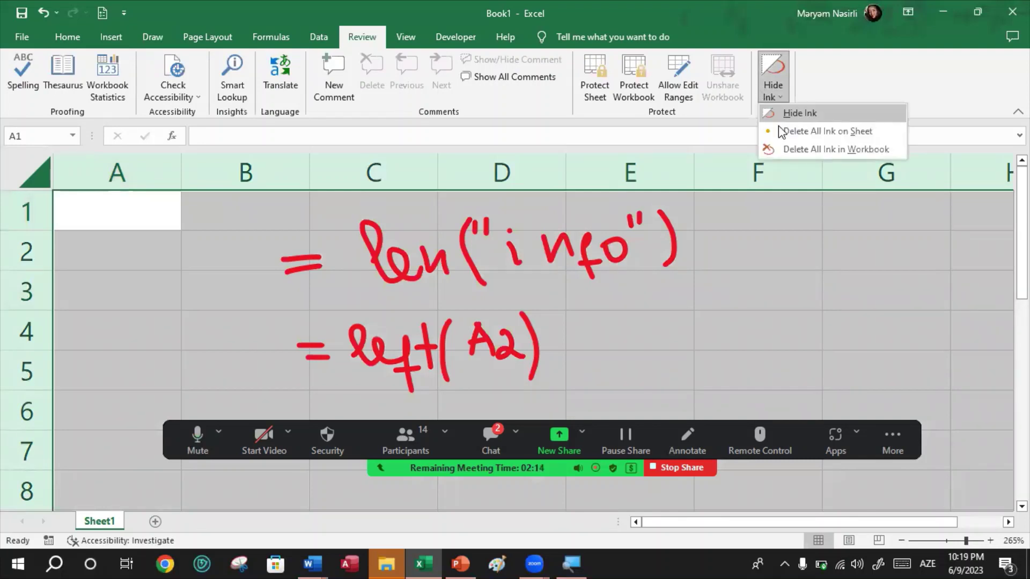
click(797, 144)
click(590, 270)
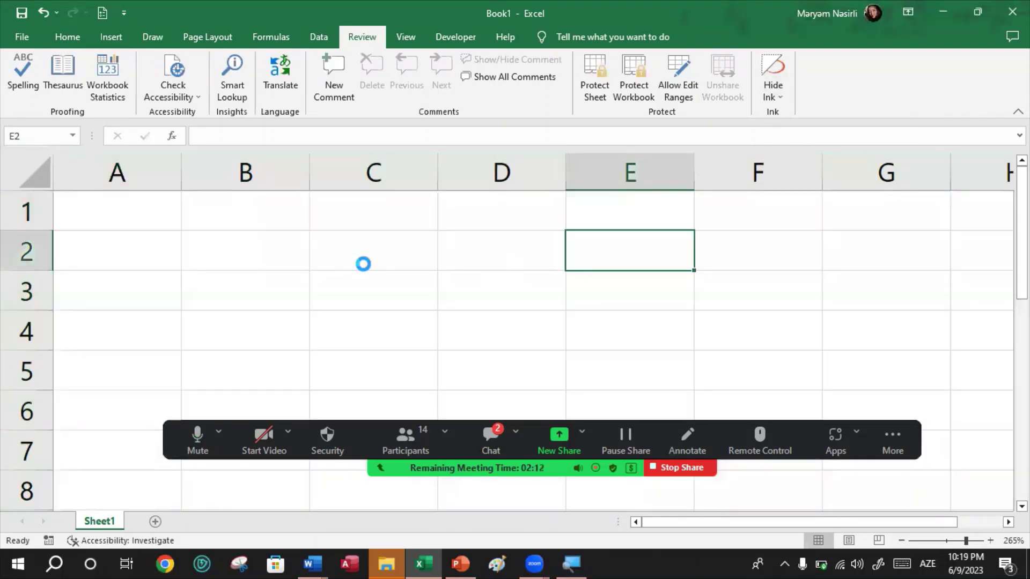
Enter the number 3 in cell A1
scroll(297, 257, up, 2)
click(296, 257)
click(144, 229)
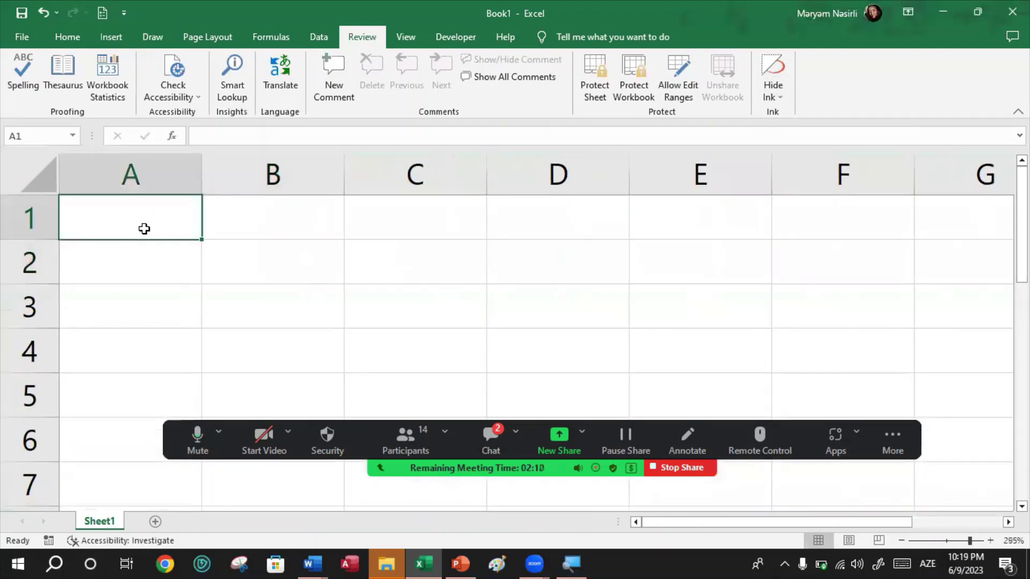
text(3)
key(Return)
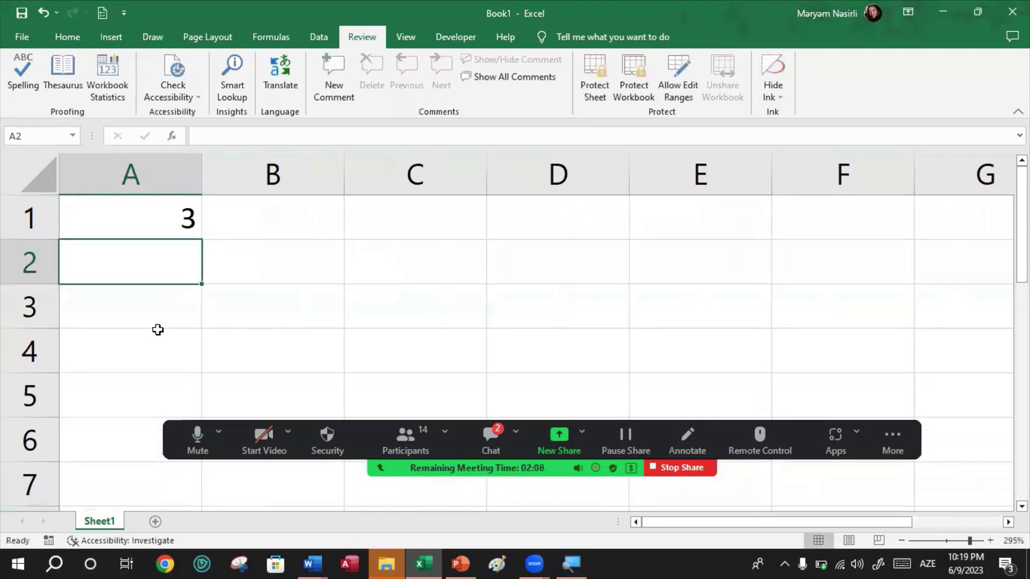
Enter "5" with its quotation marks in cell A2
text(ə)
key(BackSpace)
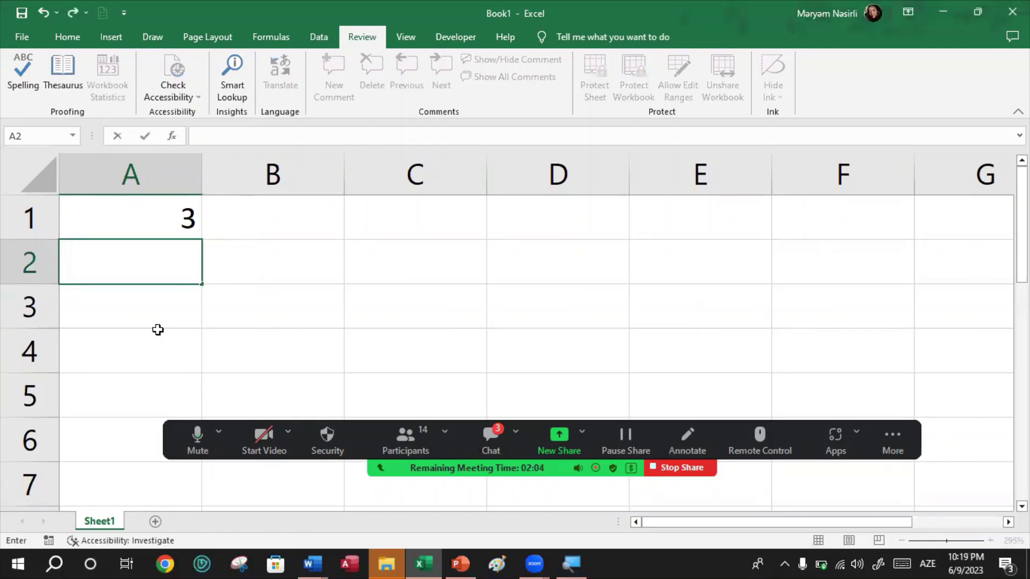
text("5")
key(Return)
click(145, 264)
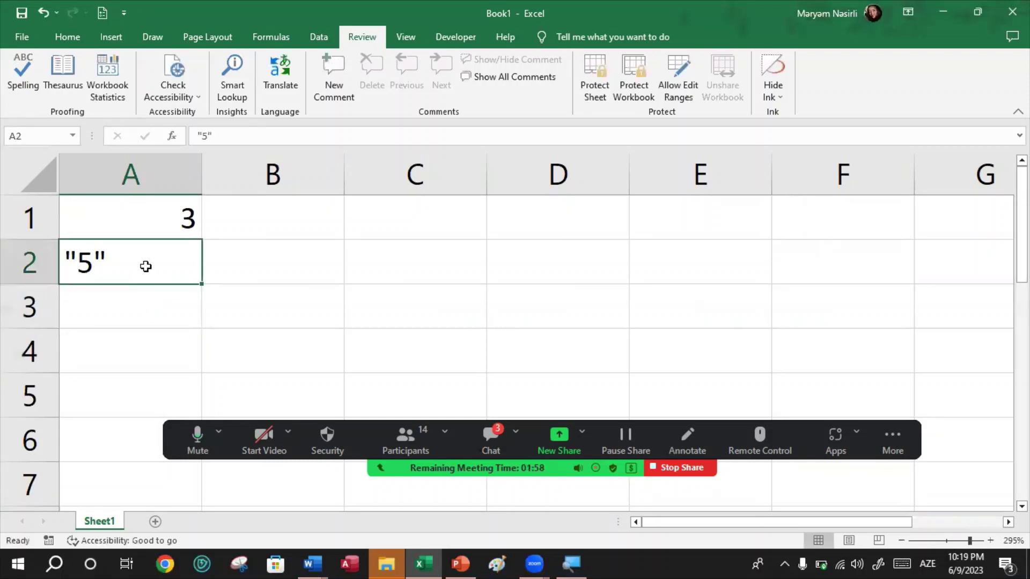
Center the contents of the range A1:C5 horizontally
click(141, 224)
drag(187, 230, 375, 377)
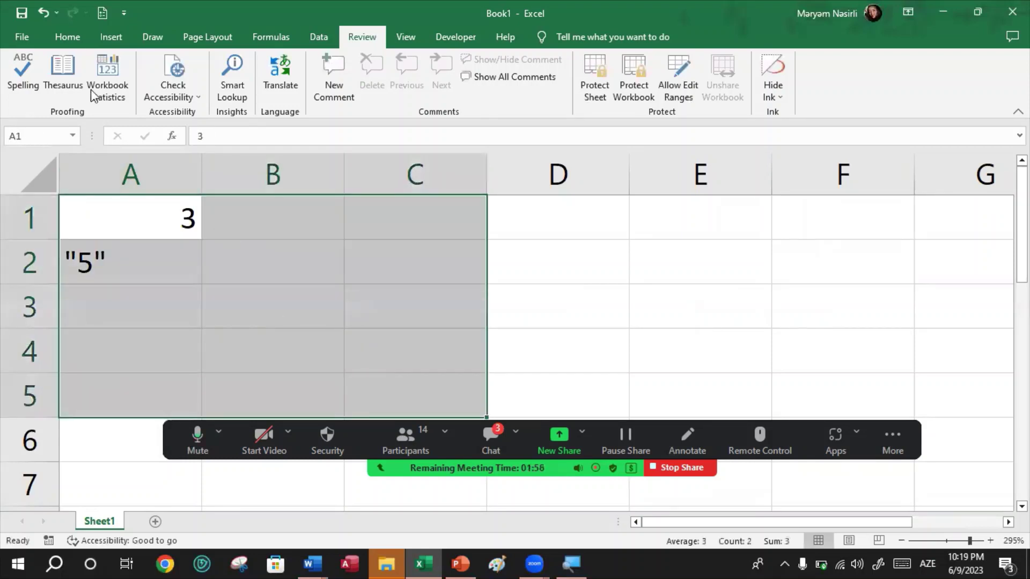
click(73, 38)
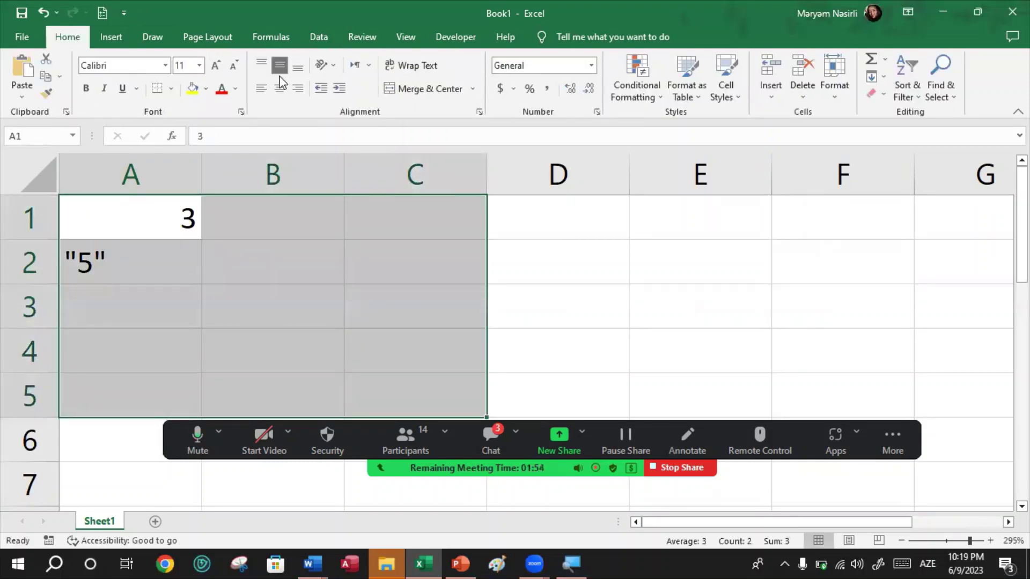
click(279, 92)
click(253, 253)
Enter y in cell A3, true in cell B2 and false in cell B3
click(147, 315)
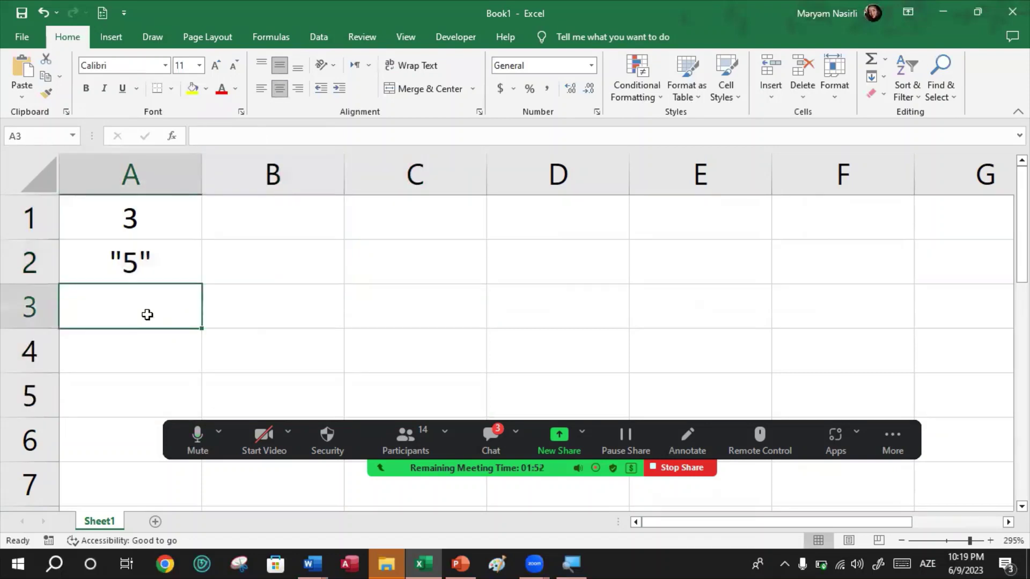
text(y)
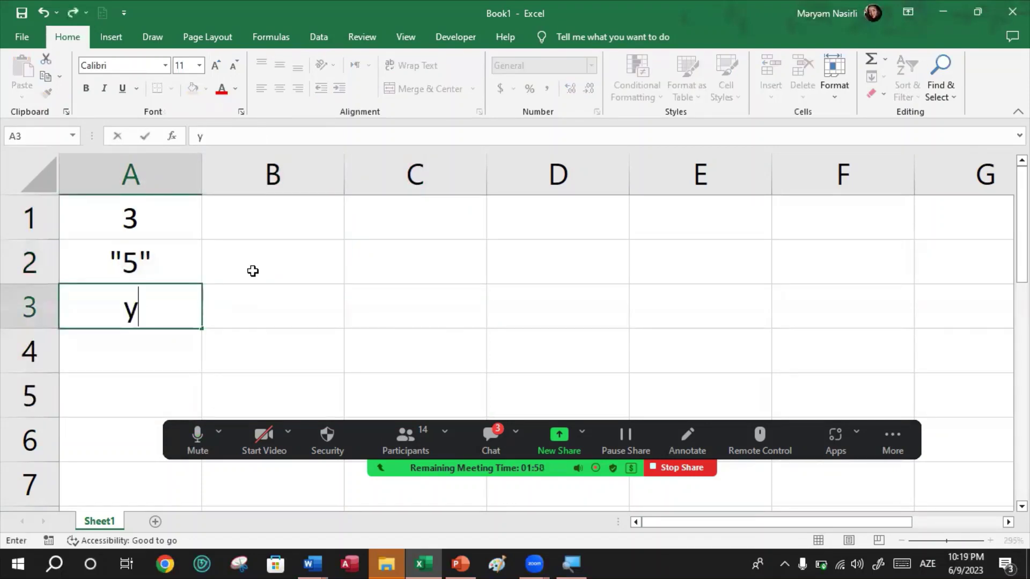
click(253, 271)
text(true)
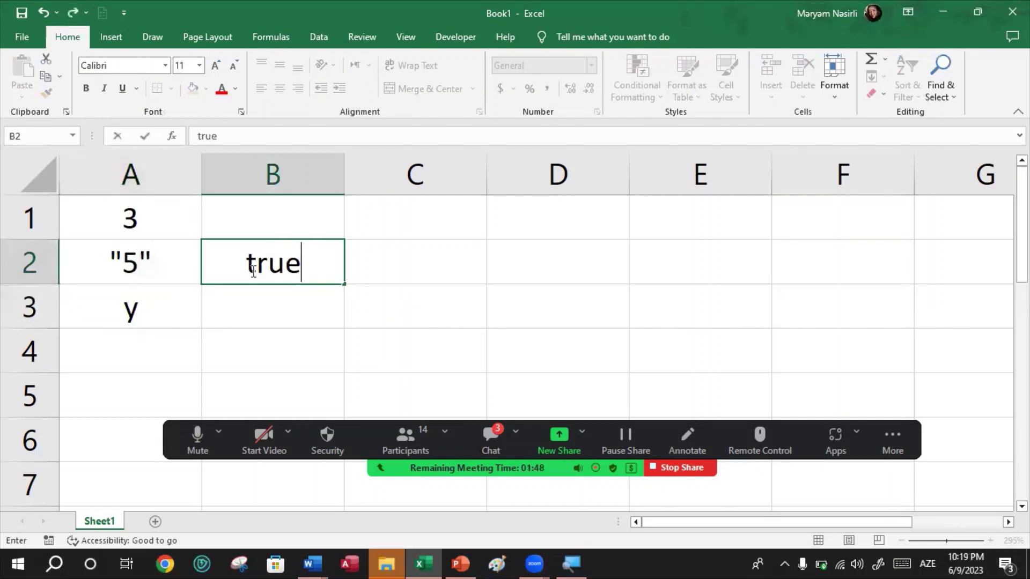
click(260, 316)
text(false)
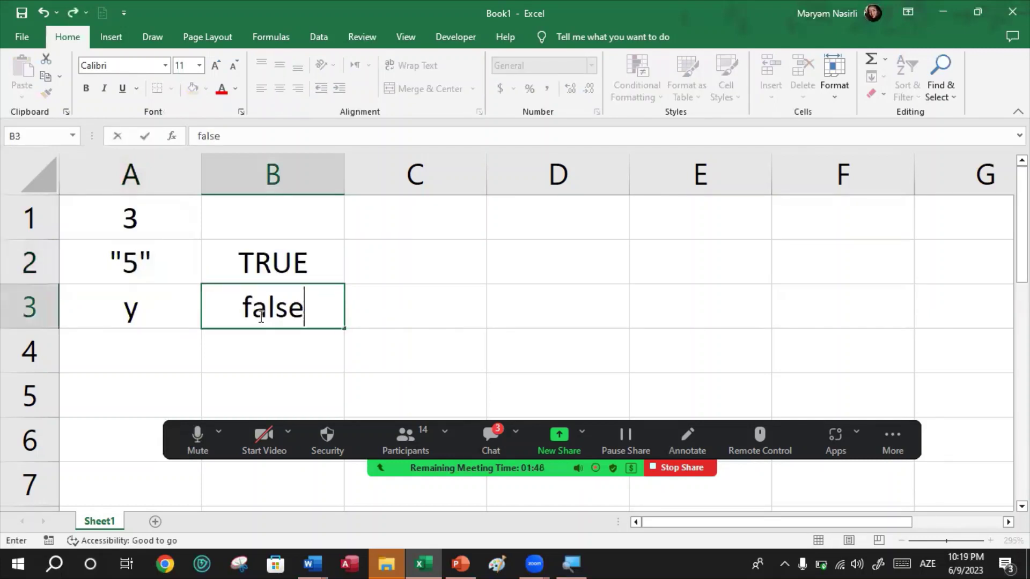
Enter the number 0 in cell C1 and the number 7 in cell C3
click(423, 300)
click(395, 237)
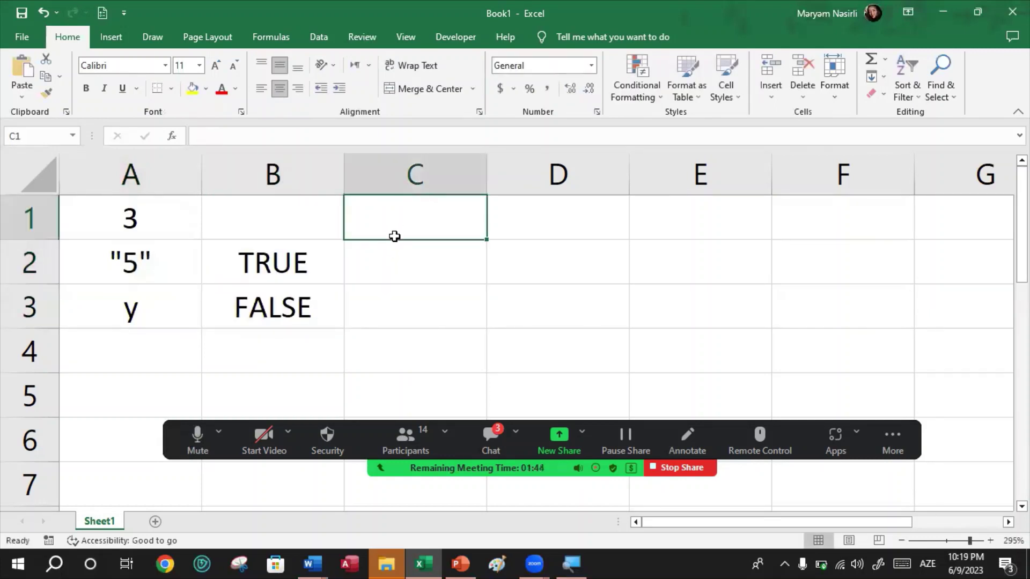
text(0)
click(431, 318)
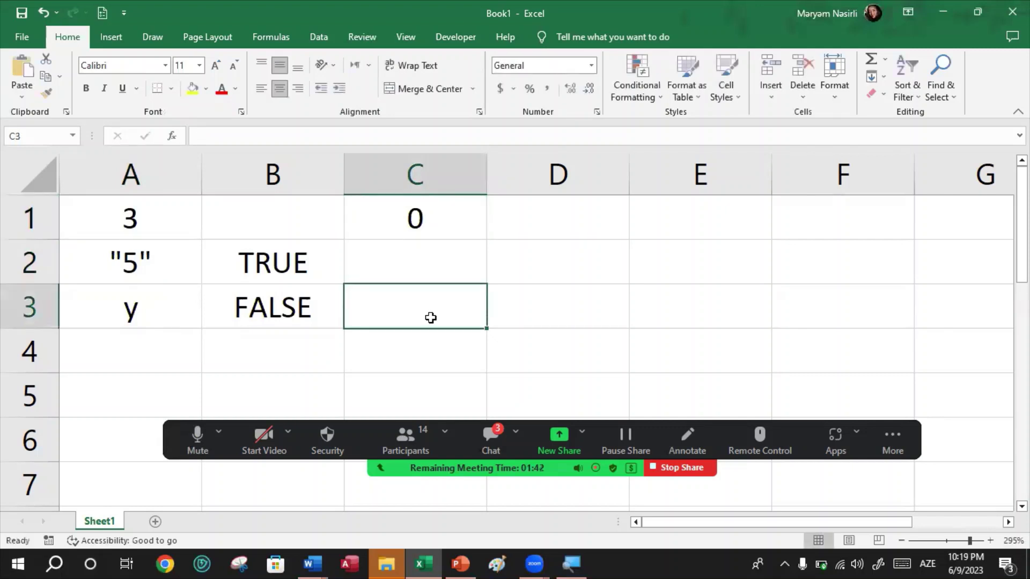
text(7)
click(538, 326)
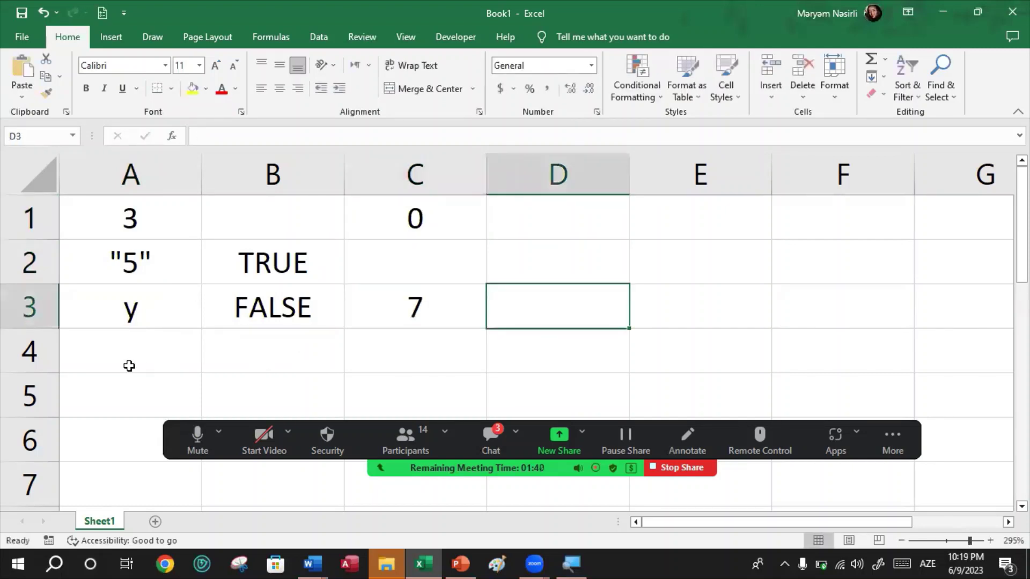
Enter a COUNT formula in cell A4 over the range A1:C3
click(128, 364)
text(=)
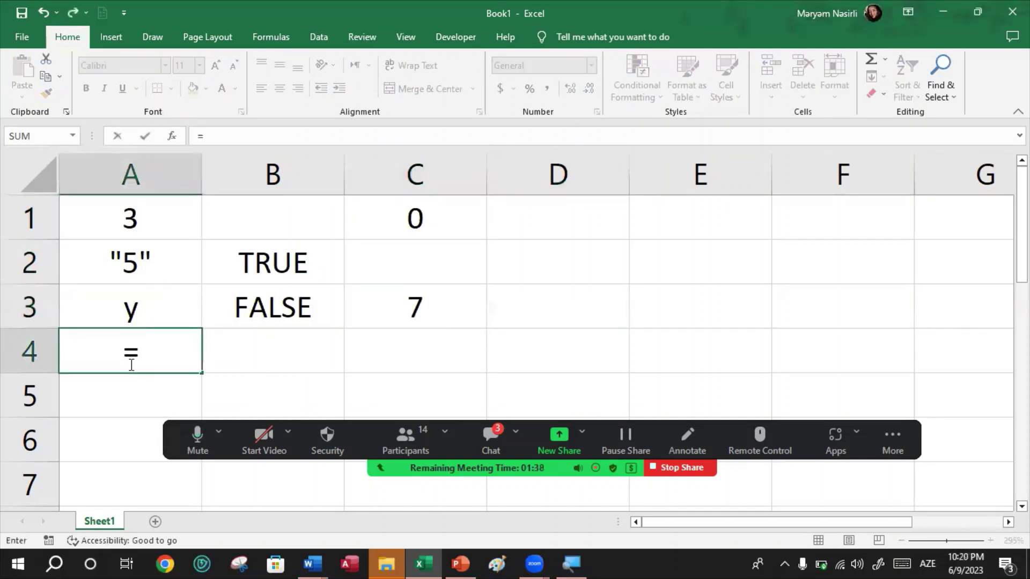
text(count)
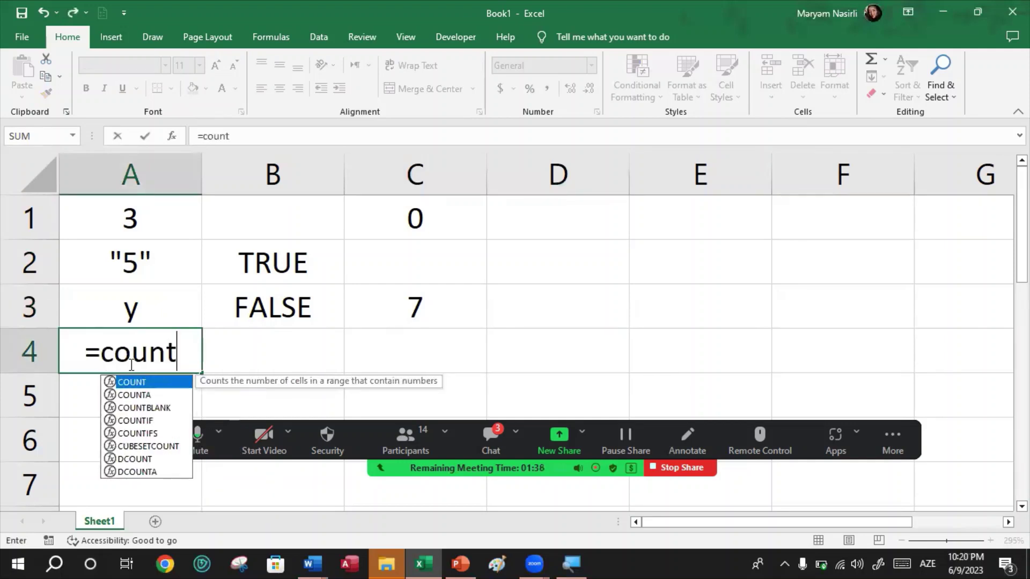
text(()
drag(104, 235, 405, 317)
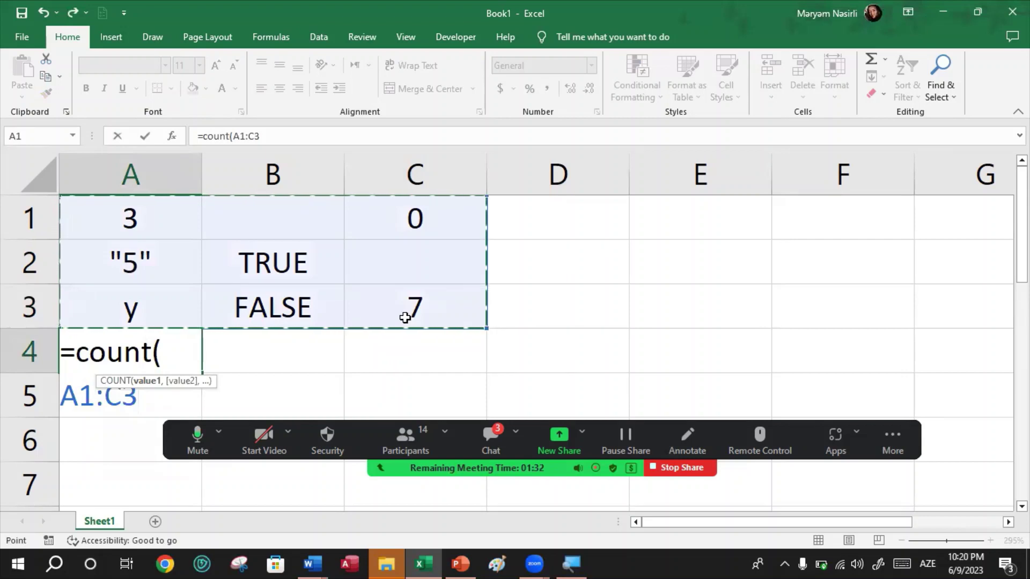
text())
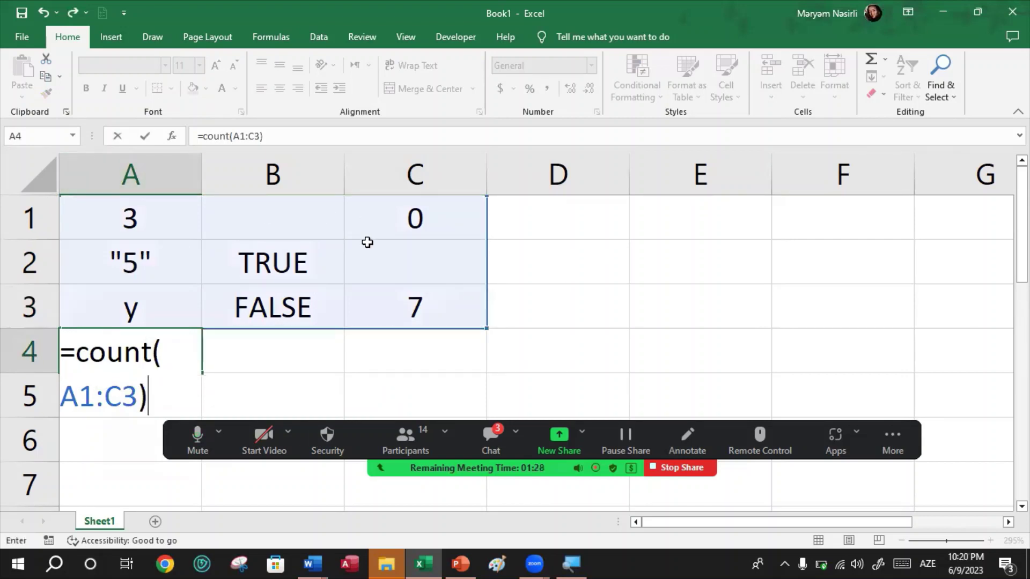
key(Return)
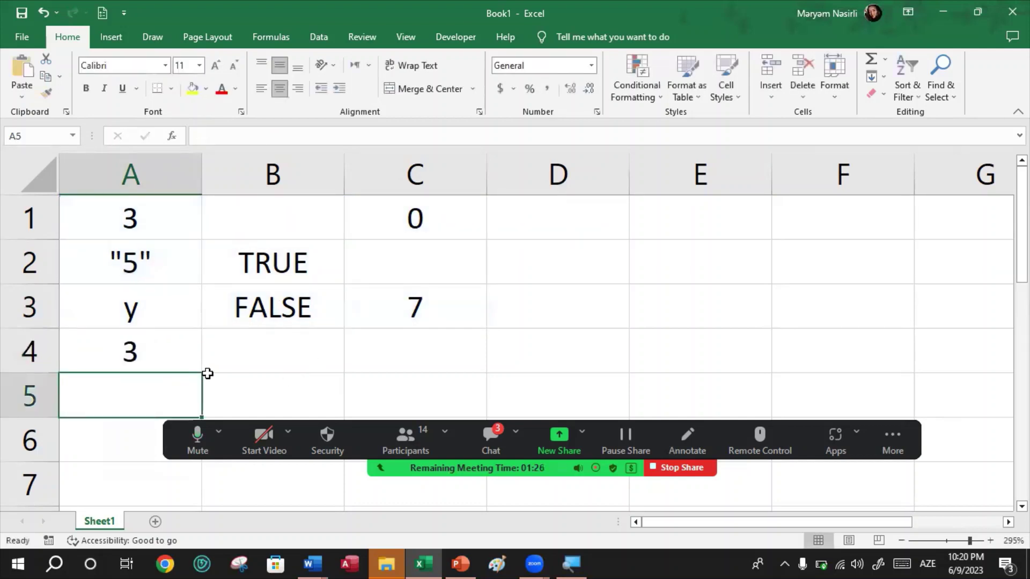
Widen column A enough for the whole formula in cell A4 to fit on one line
double_click(175, 354)
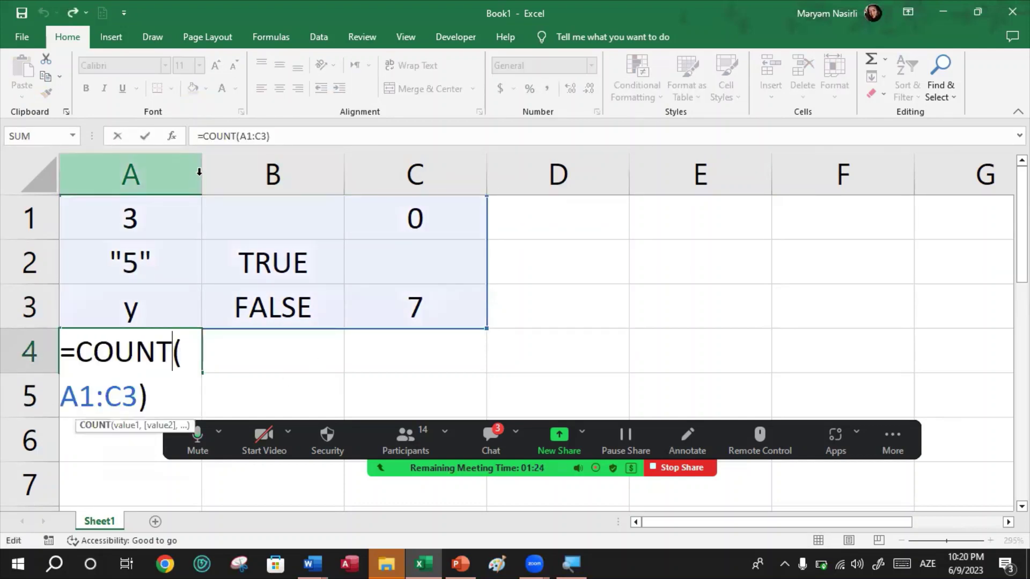
click(206, 181)
double_click(204, 180)
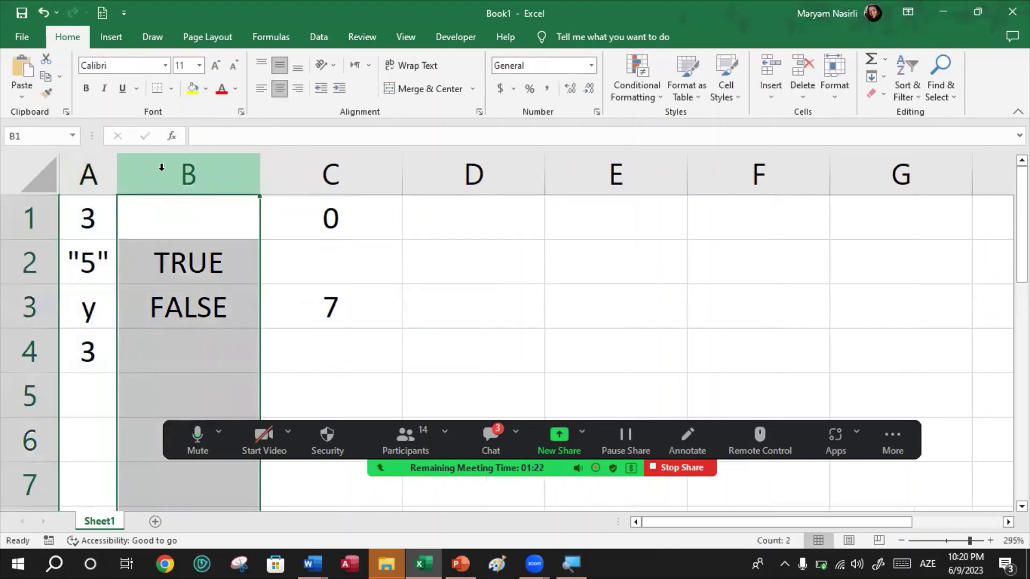
drag(114, 172, 321, 177)
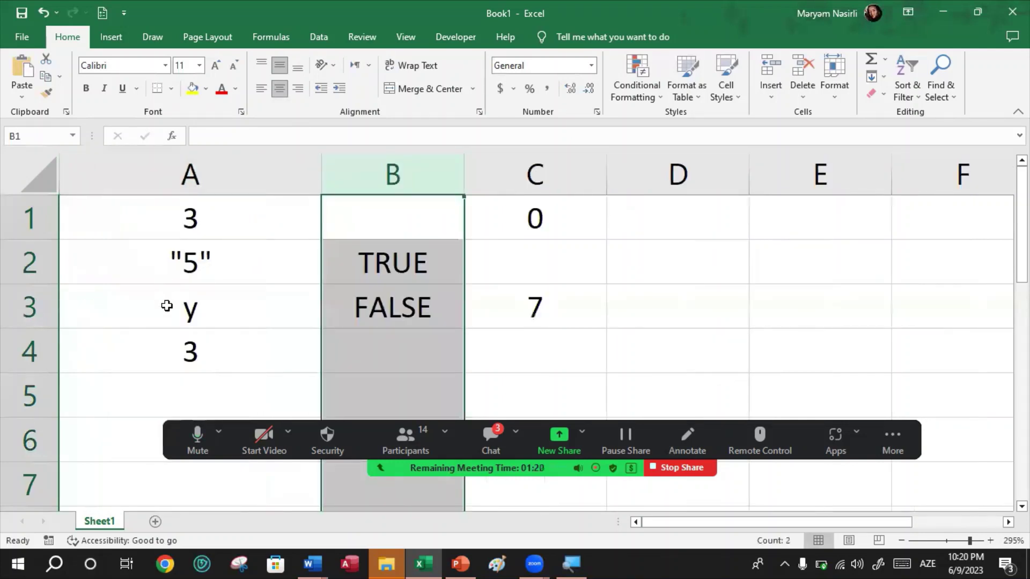
Change the function in the cell A4 formula from COUNT to COUNTA, keeping the range A1:C3
double_click(173, 348)
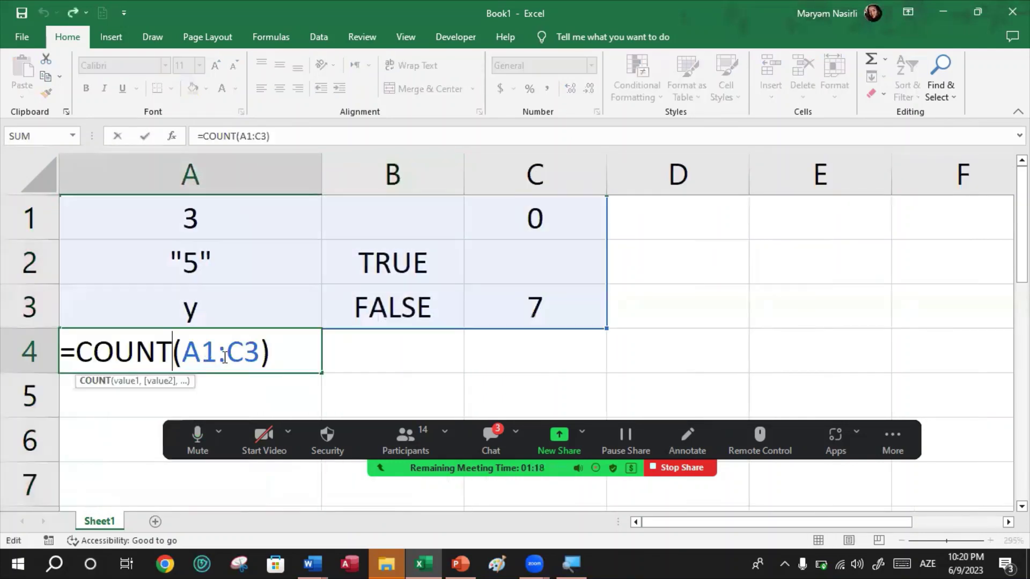
click(172, 358)
text(a)
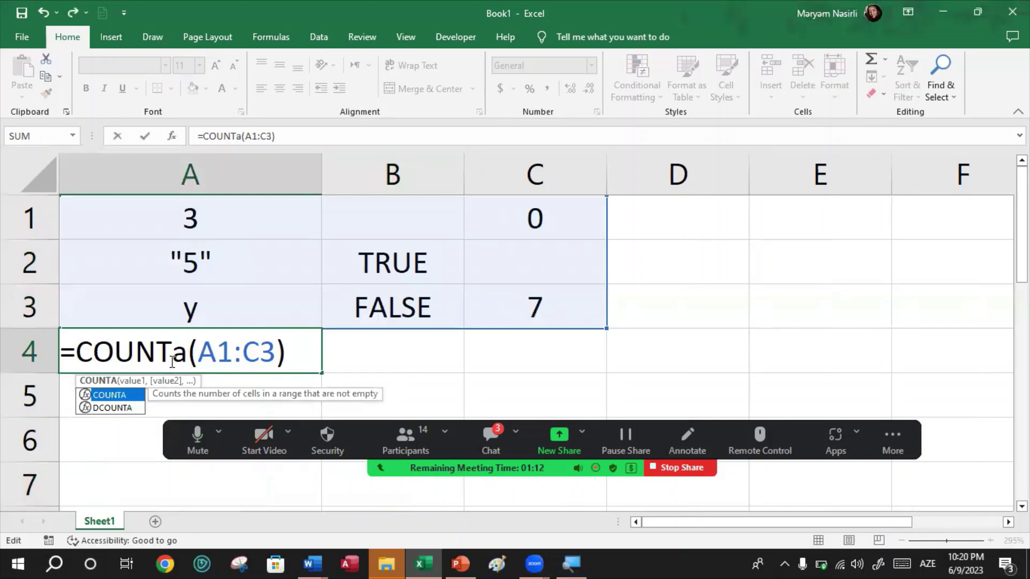
key(Return)
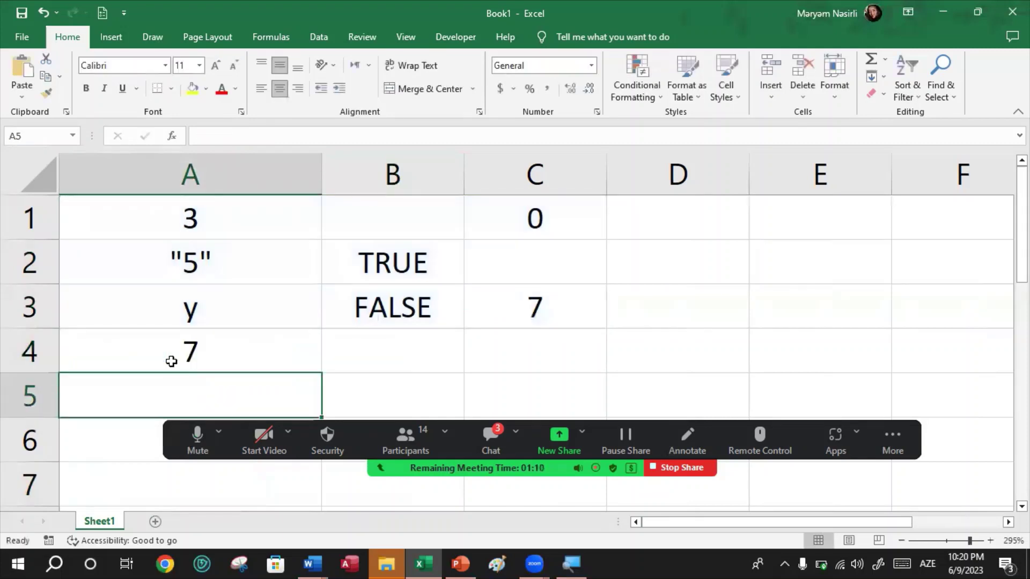
Replace COUNTA with AVERAGE in the cell A4 formula, keeping the range A1:C3
click(171, 362)
double_click(172, 353)
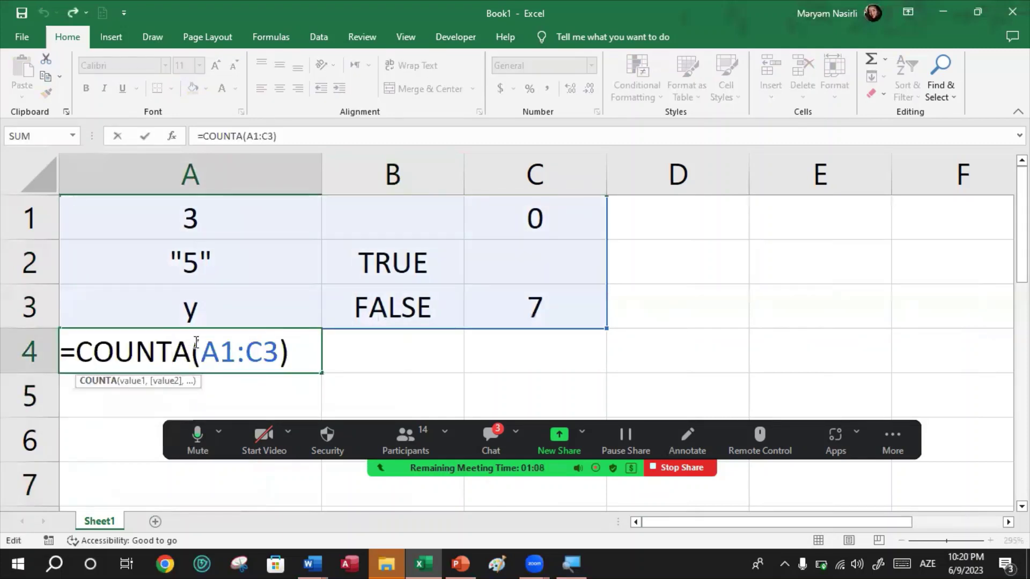
key(Right)
key(shift+Left)
key(shift+Left)
key(shift+Left)
key(shift+Left)
key(shift+Left)
key(shift+Left)
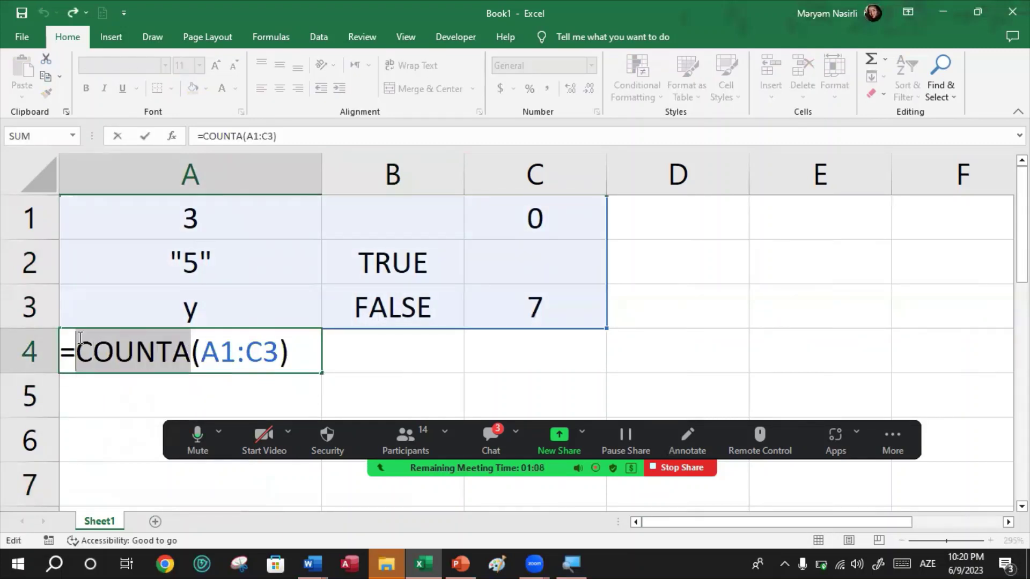
text(ab)
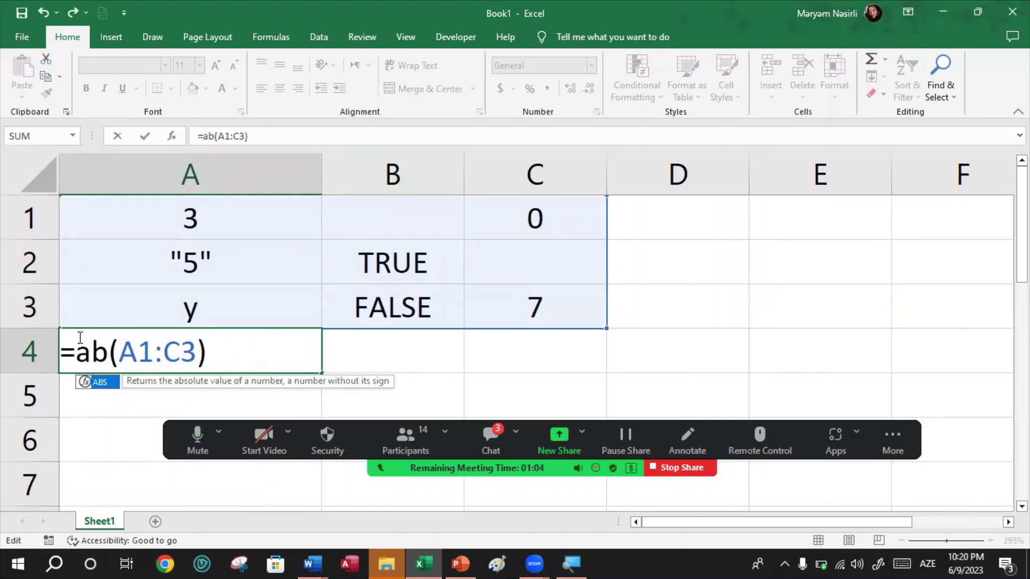
key(BackSpace)
text(verage)
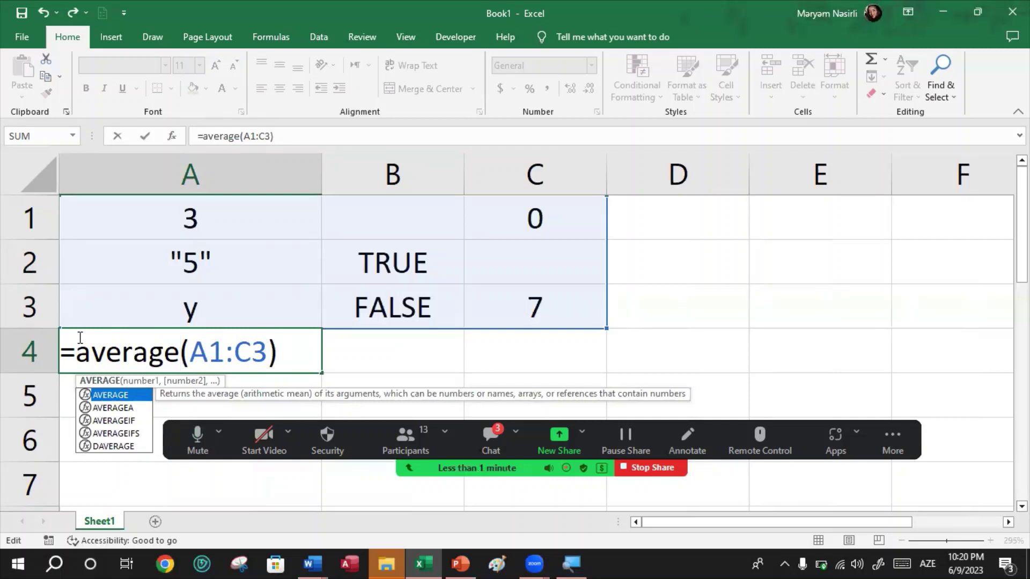
key(alt+h)
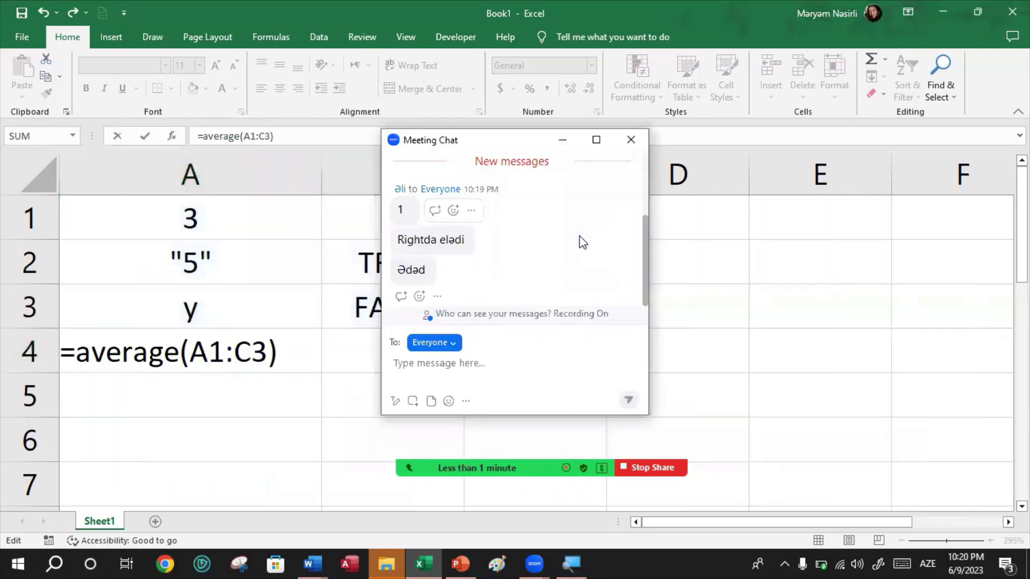
key(alt+h)
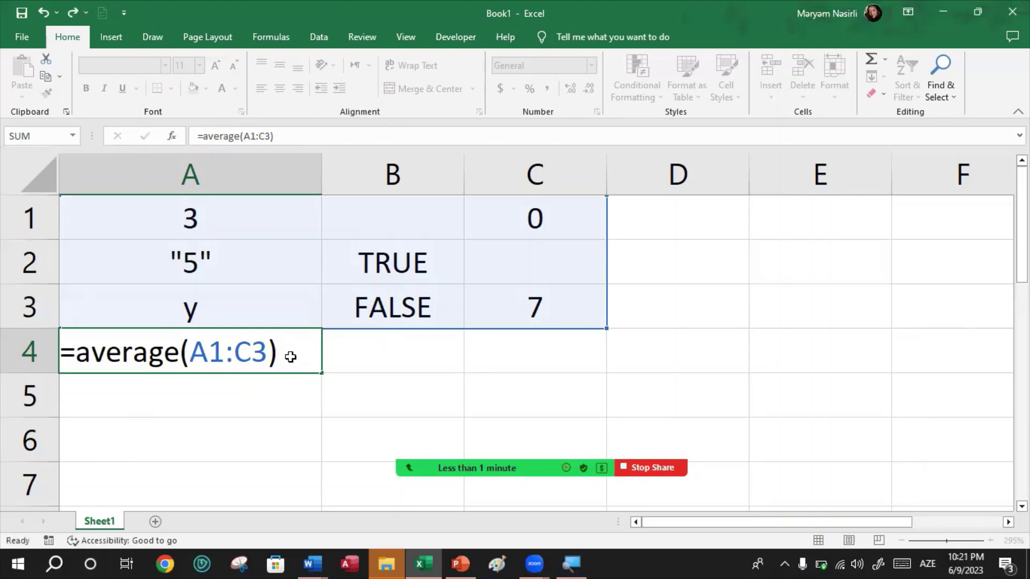
key(Return)
click(290, 357)
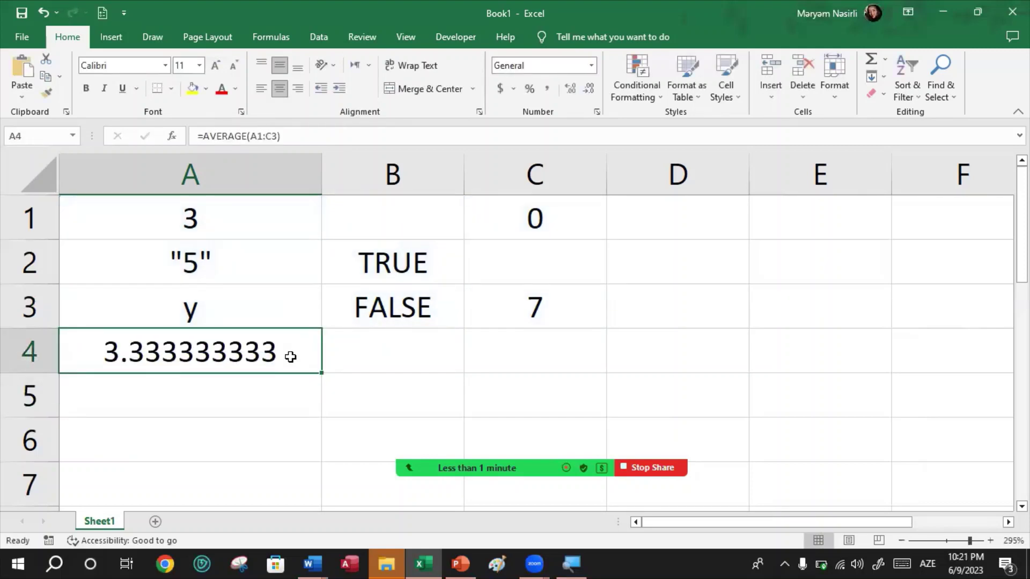
click(287, 409)
Replace AVERAGE with PRODUCT in the cell A4 formula, keeping the range A1:C3
click(235, 350)
double_click(235, 350)
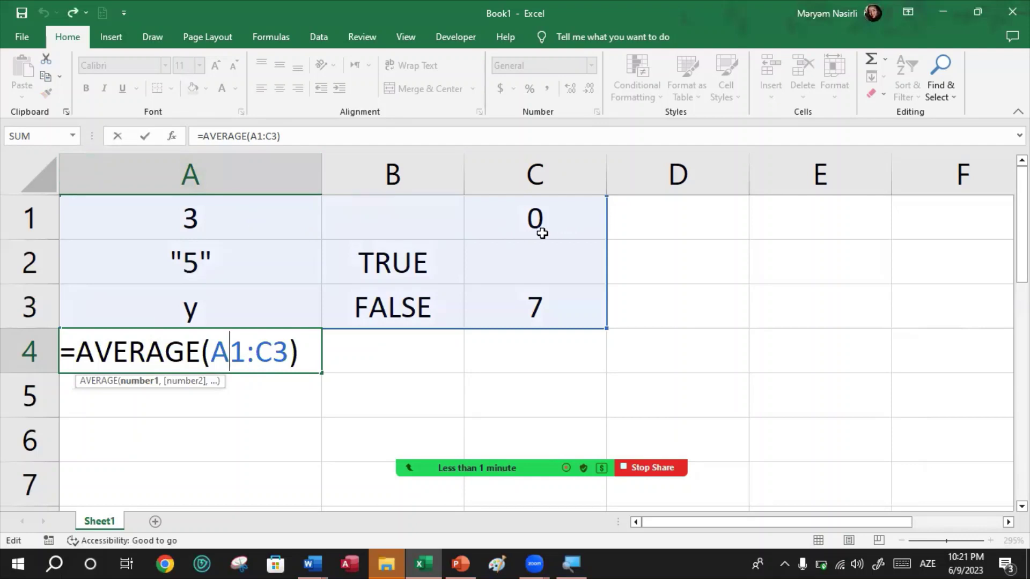
click(201, 352)
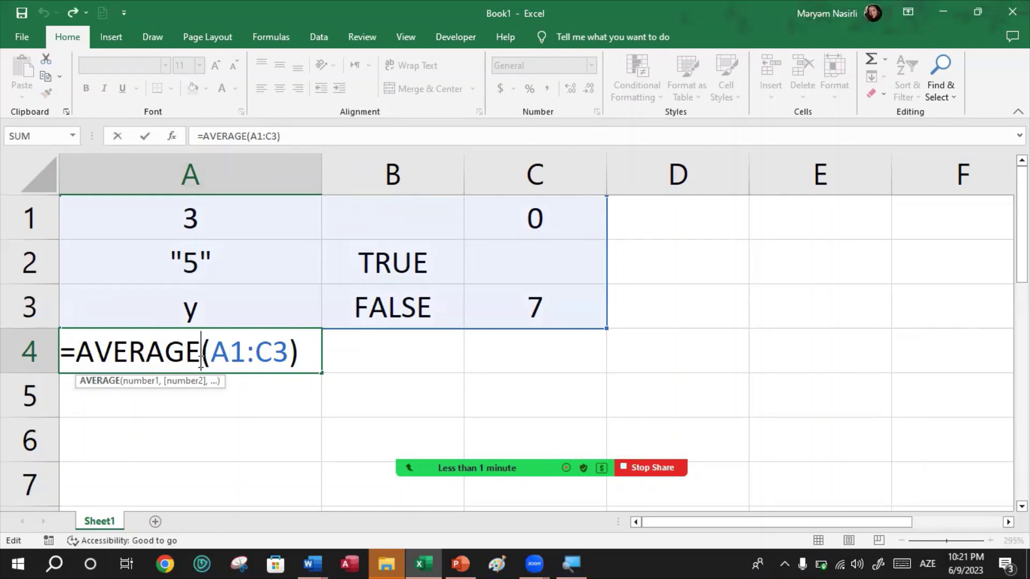
key(BackSpace)
key(BackSpace)
key(BackSpace)
key(BackSpace)
key(BackSpace)
key(BackSpace)
key(BackSpace)
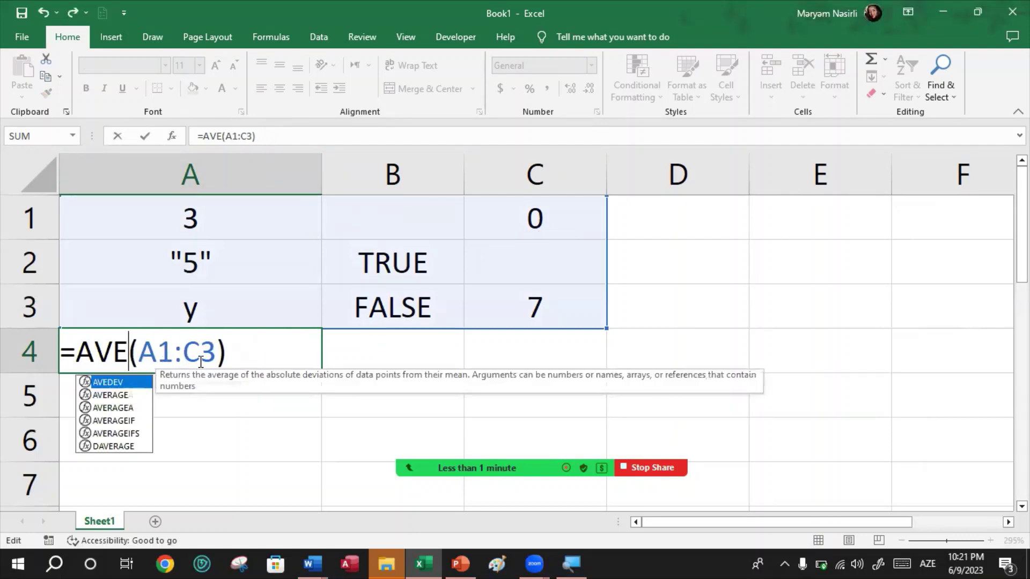
text(pr)
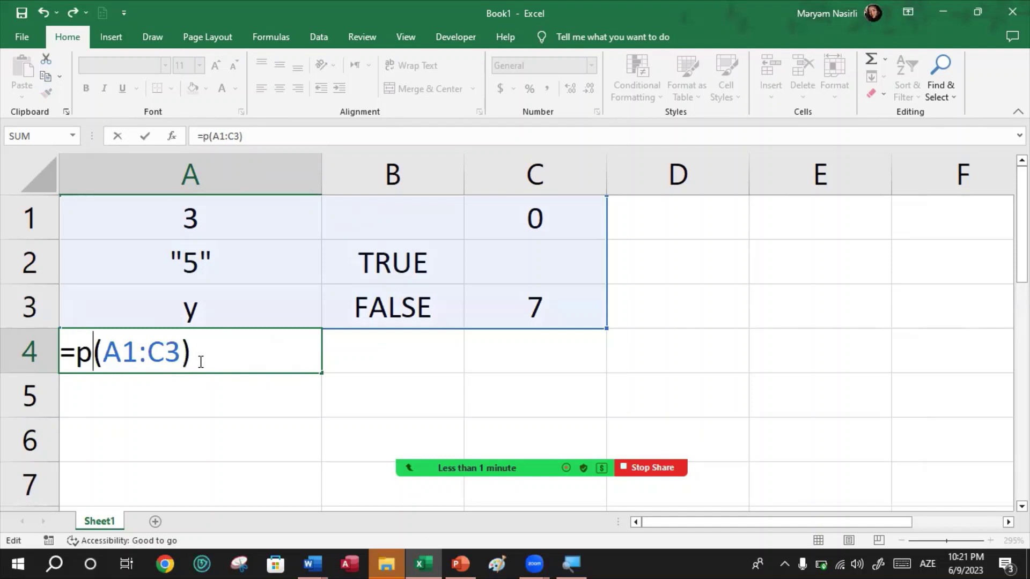
text(oduct)
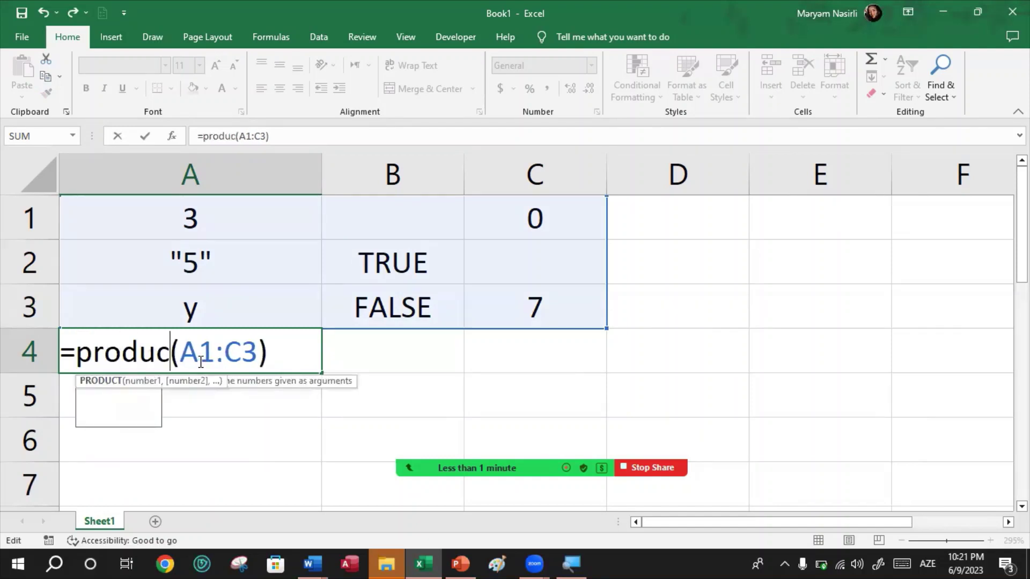
click(303, 354)
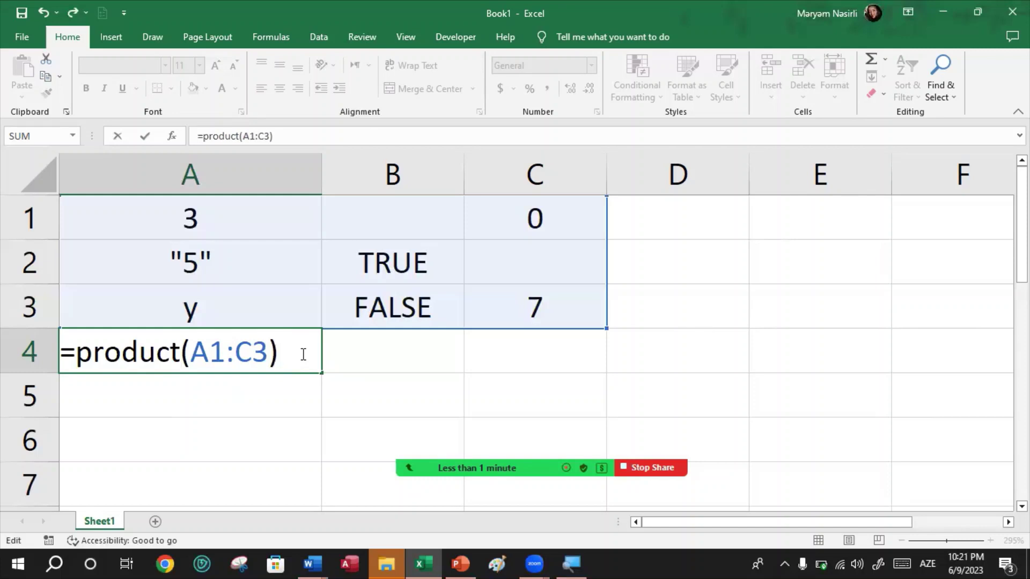
key(Return)
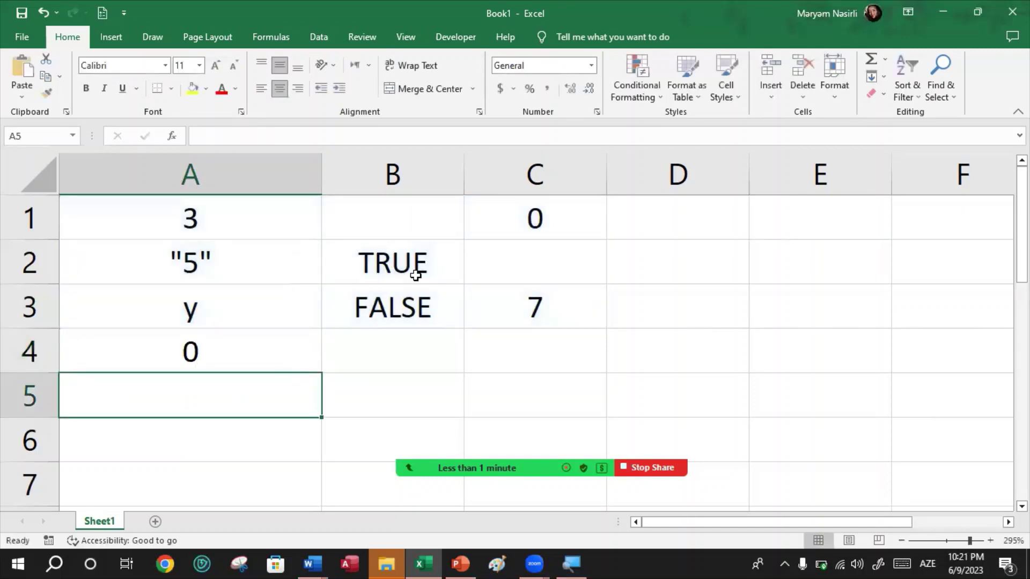
Clear the contents of cell C1
click(518, 203)
key(Delete)
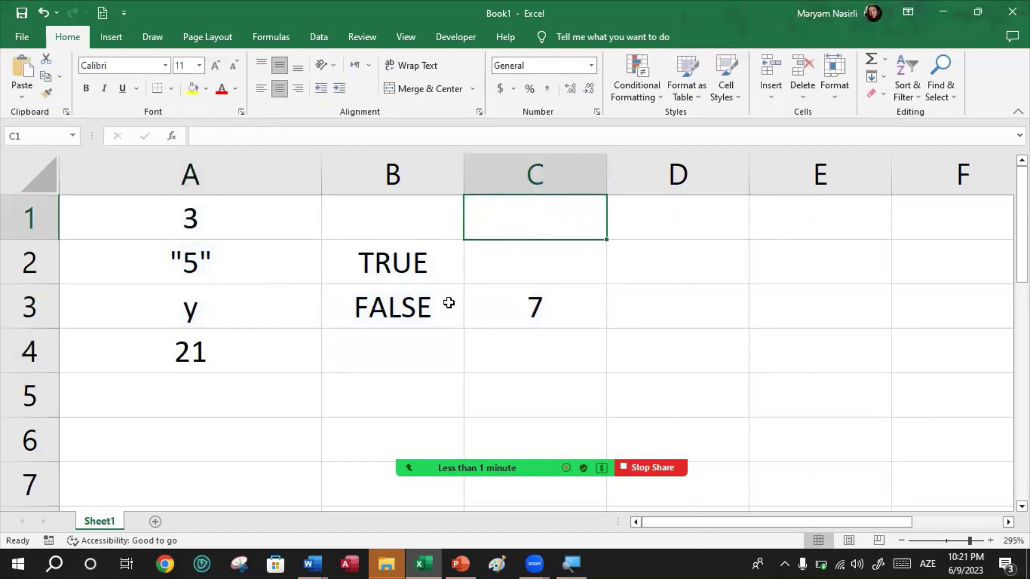
Add the logical value FALSE as a second argument after A1:C3 in the PRODUCT formula in cell A4
double_click(204, 343)
click(290, 351)
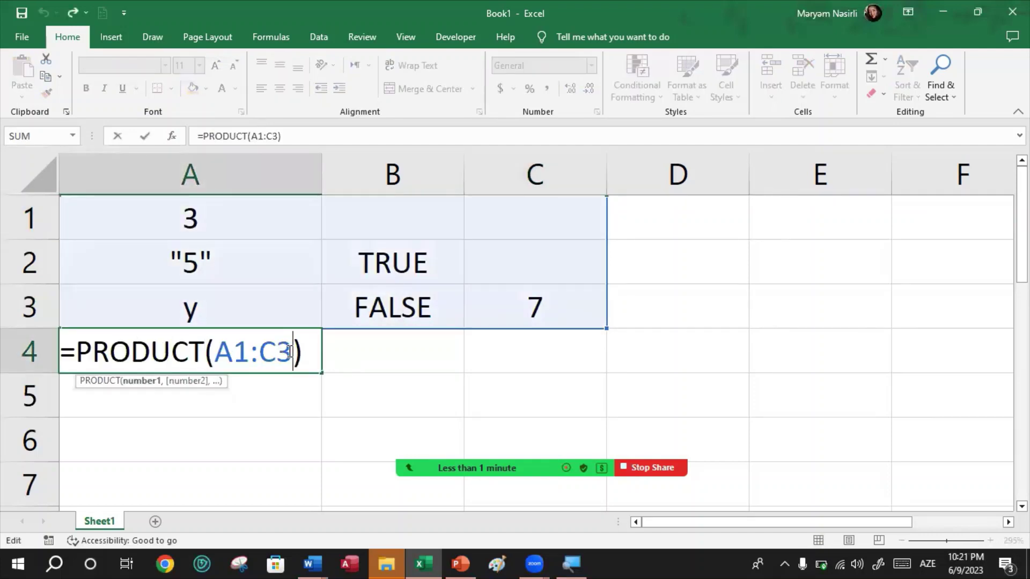
text(ş)
key(BackSpace)
text(,fa)
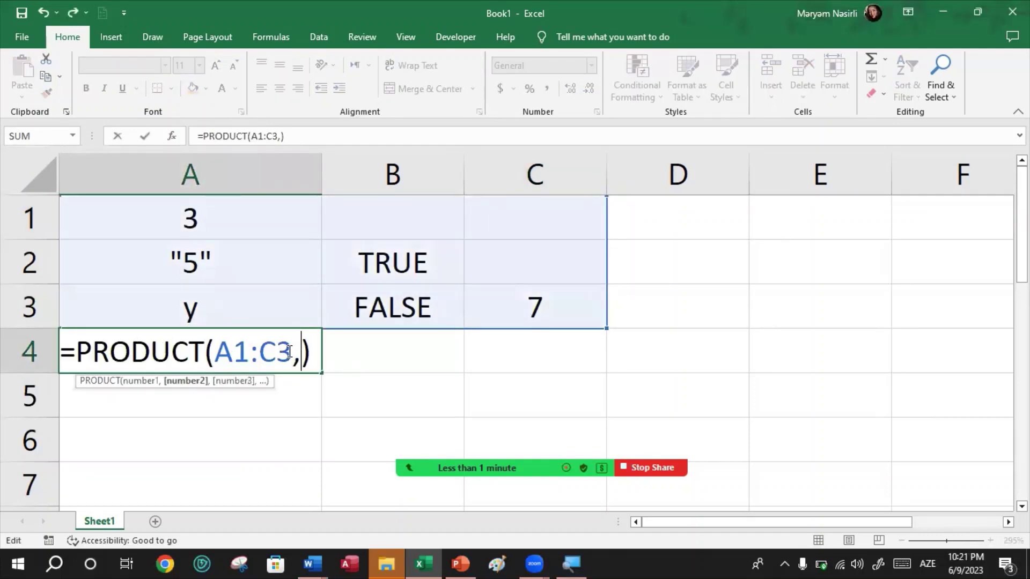
text(lse)
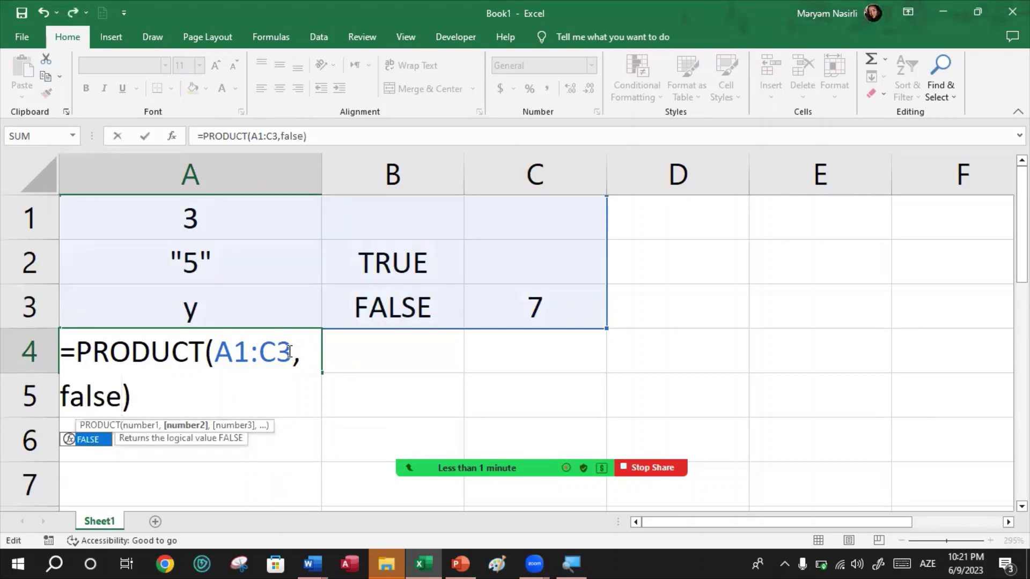
key(Return)
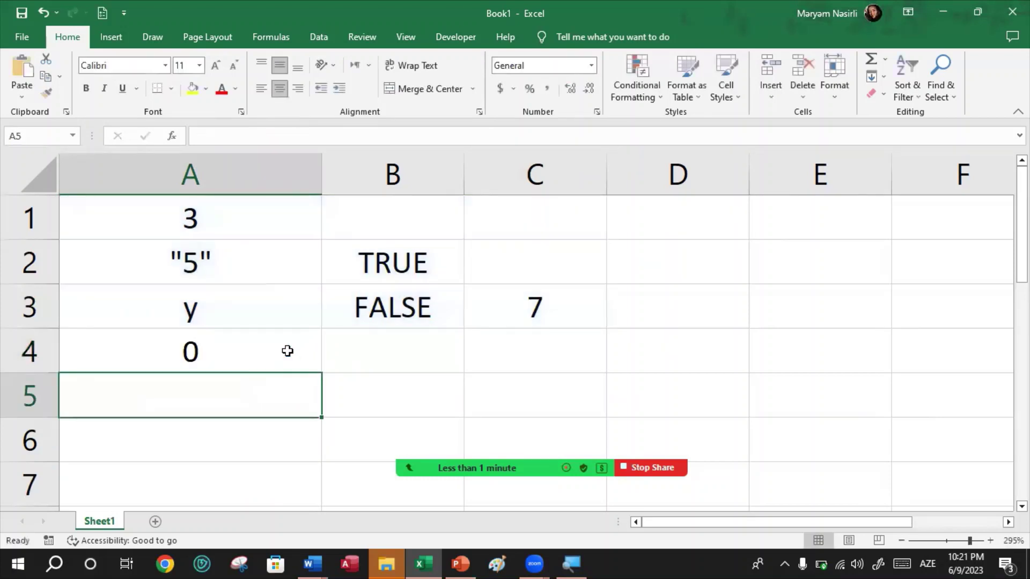
Enclose the FALSE argument in quotation marks so the cell A4 formula reads =PRODUCT(A1:C3,"FALSE")
double_click(287, 350)
click(140, 394)
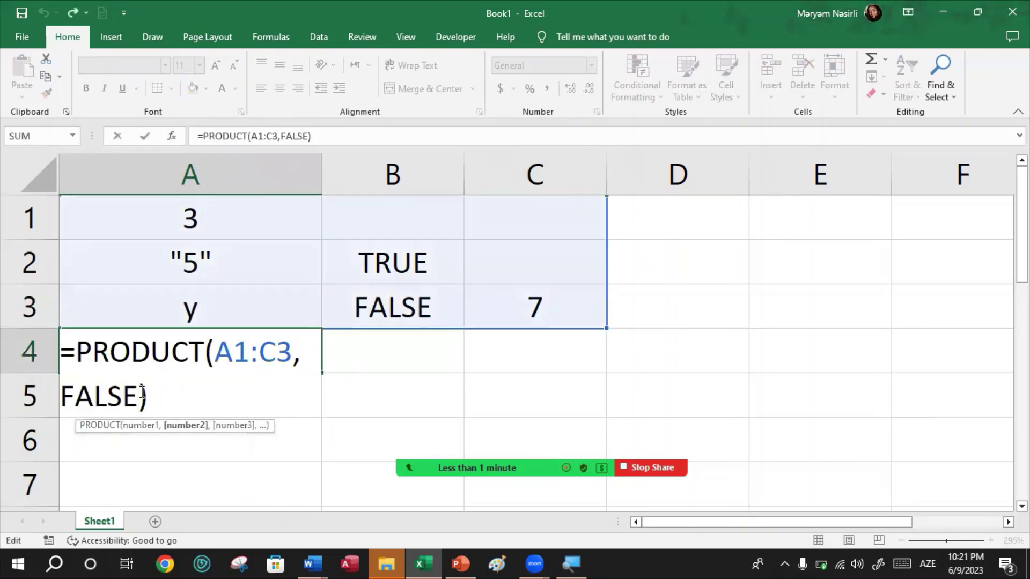
text(ə)
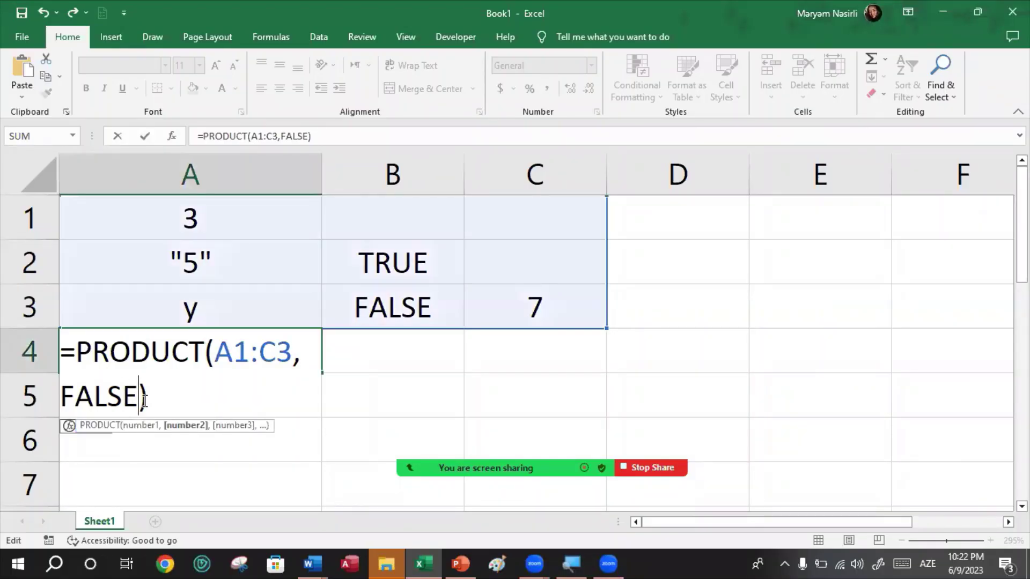
text(ə)
key(BackSpace)
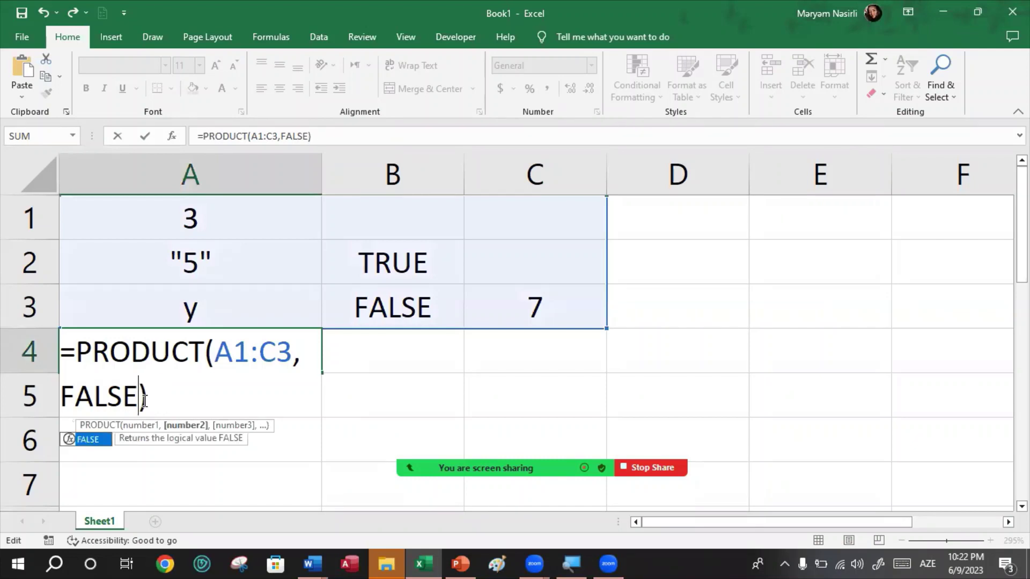
key(alt+shift)
text(")
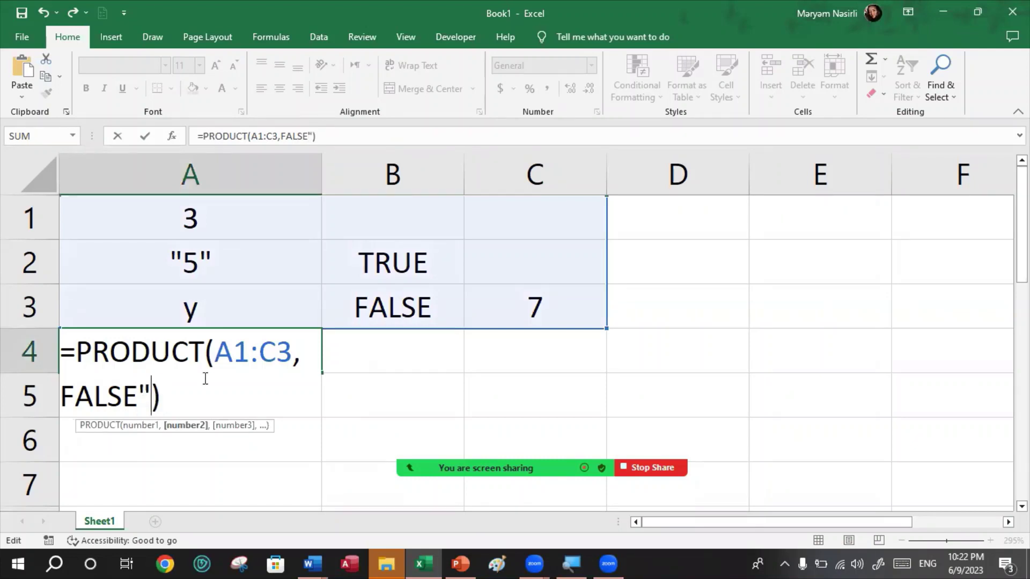
click(67, 386)
text(")
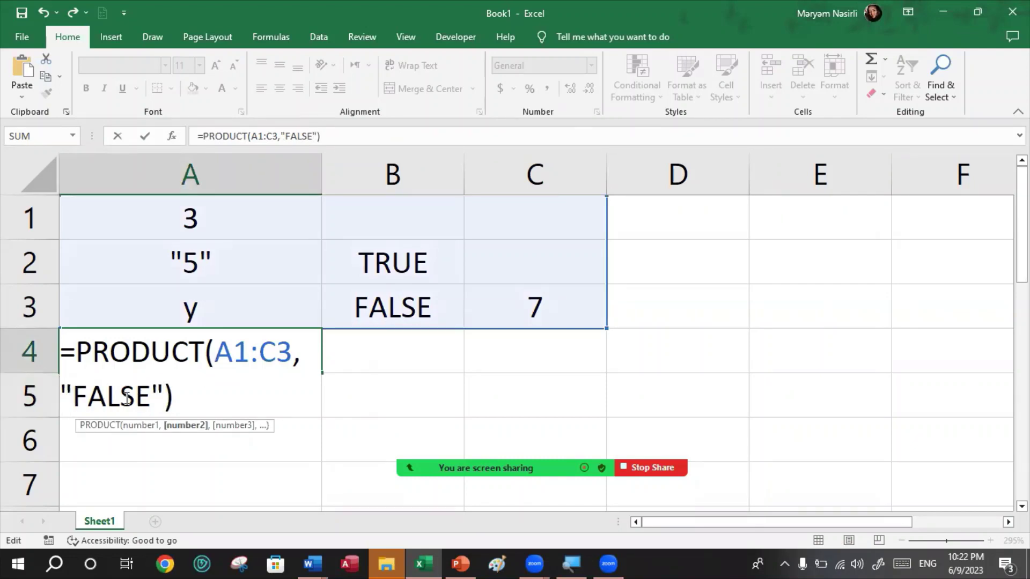
key(Return)
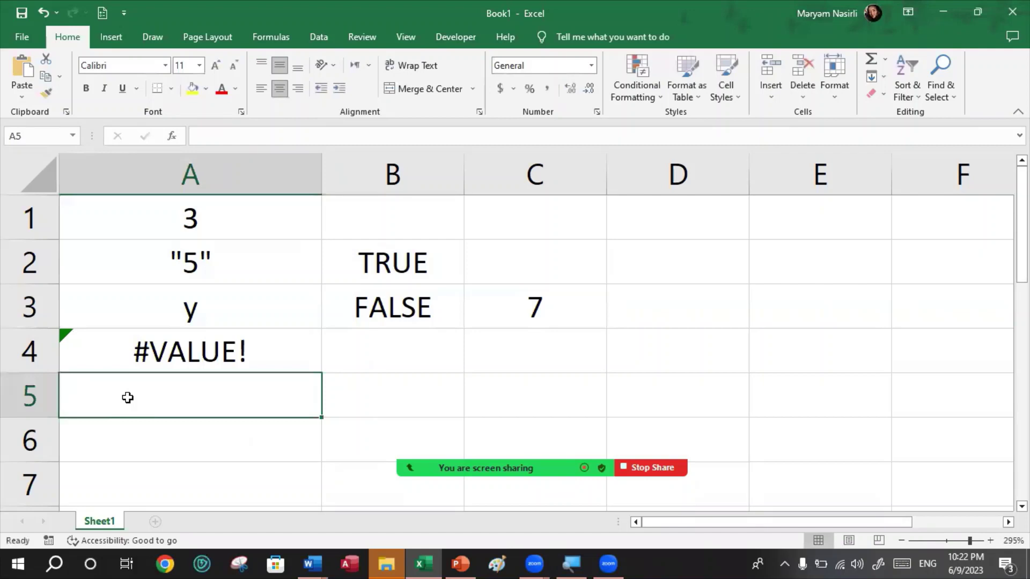
Enter a SUM formula in cell A6 with the range A1:B4 and the unquoted word info as arguments
double_click(220, 365)
key(Return)
key(Return)
text(=)
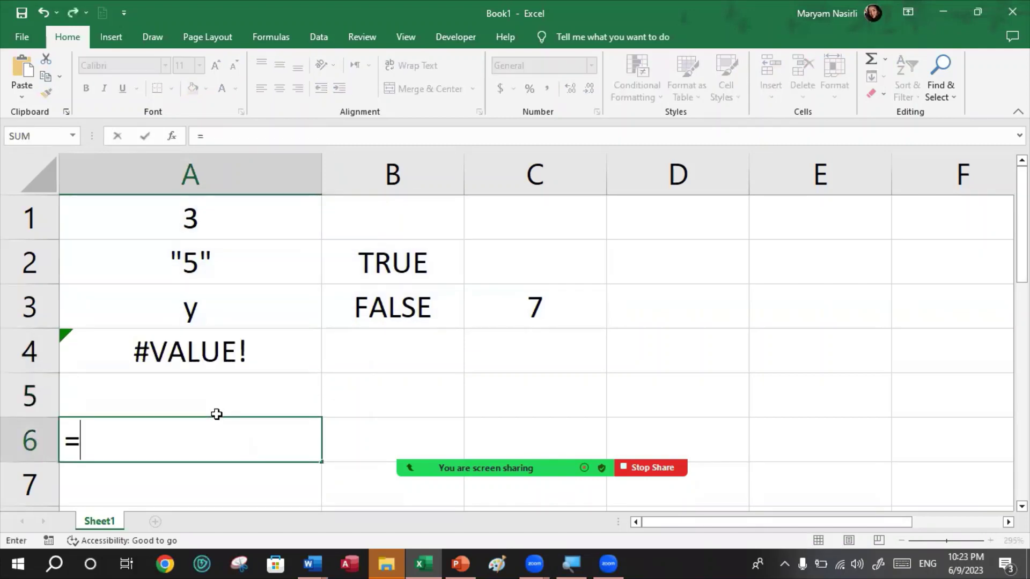
text(sum()
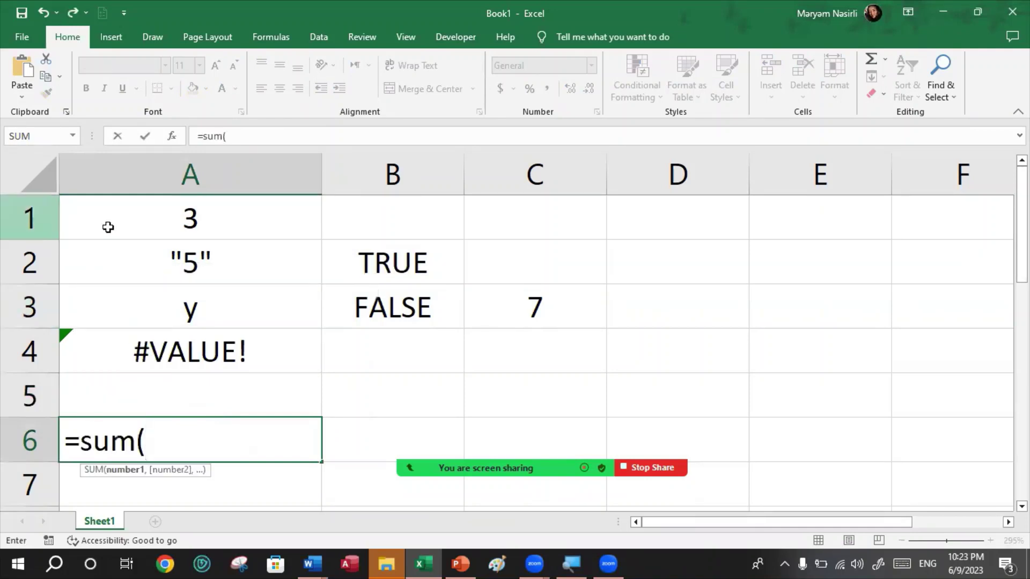
drag(105, 225, 379, 352)
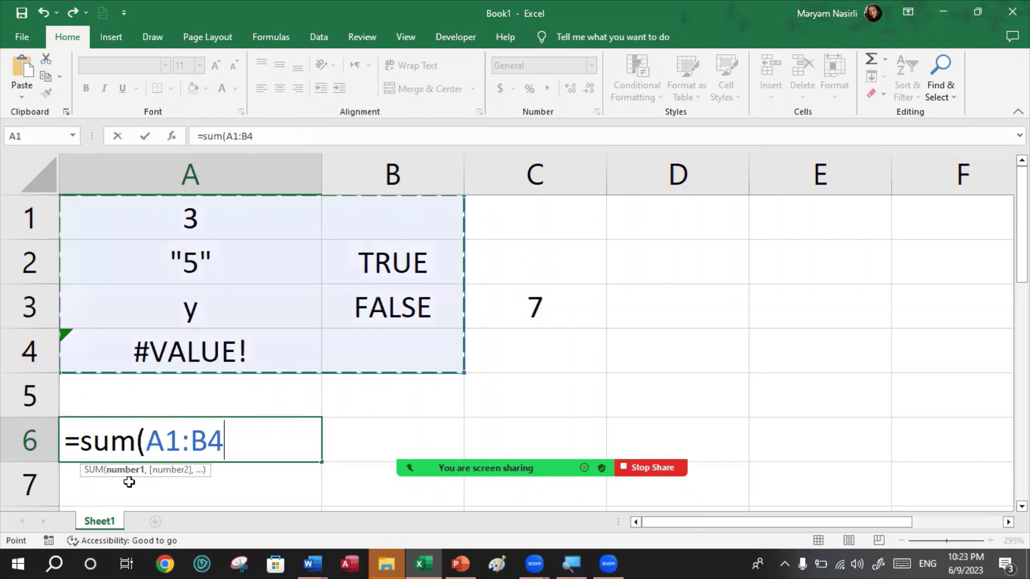
text(?)
key(BackSpace)
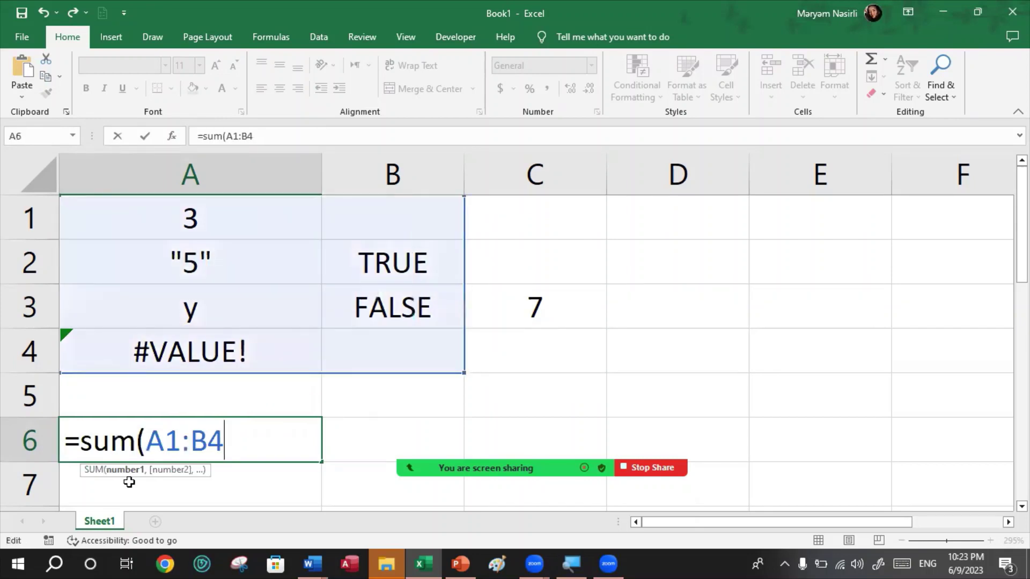
text(, )
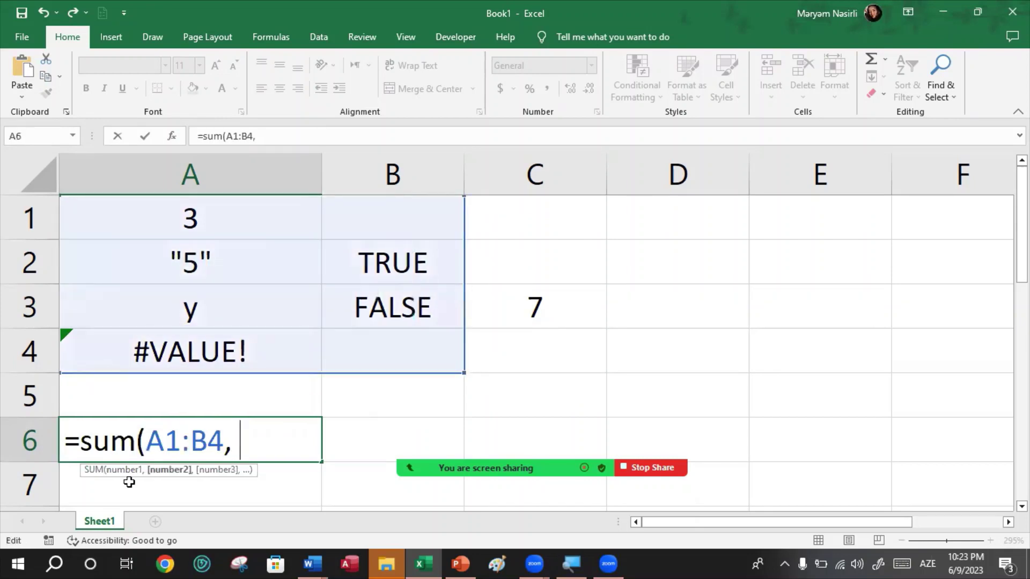
text(info)
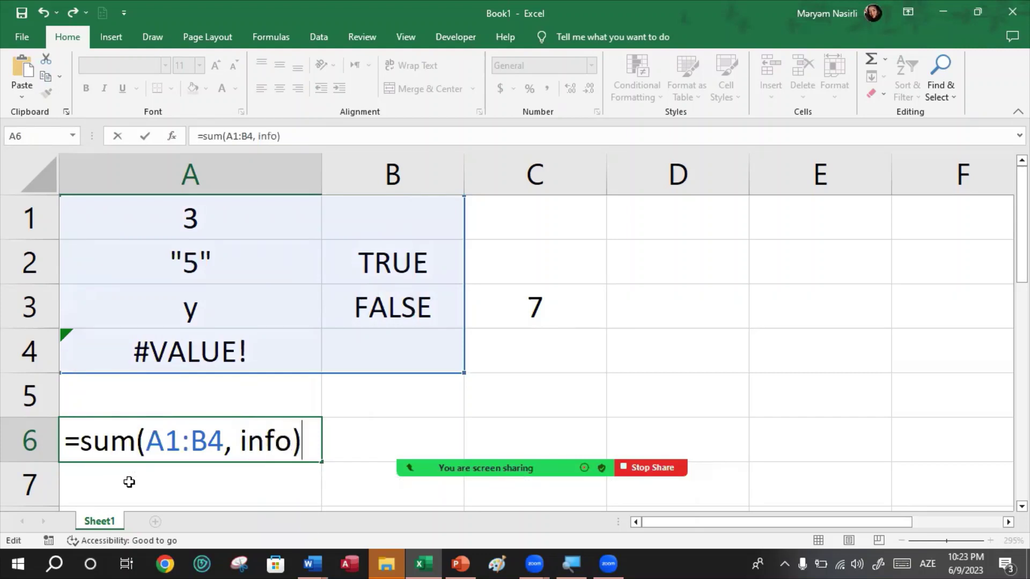
key(Left)
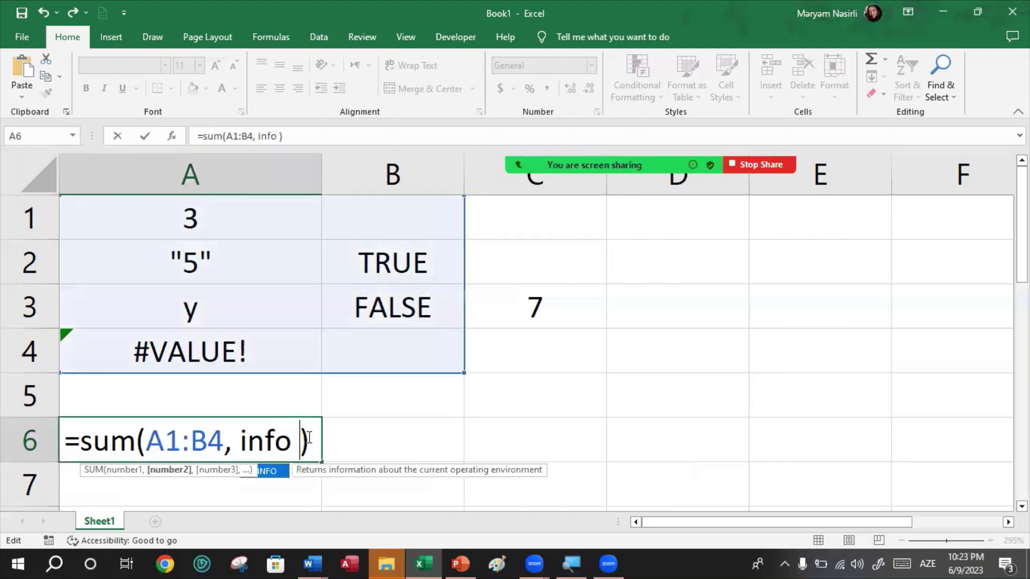
click(309, 438)
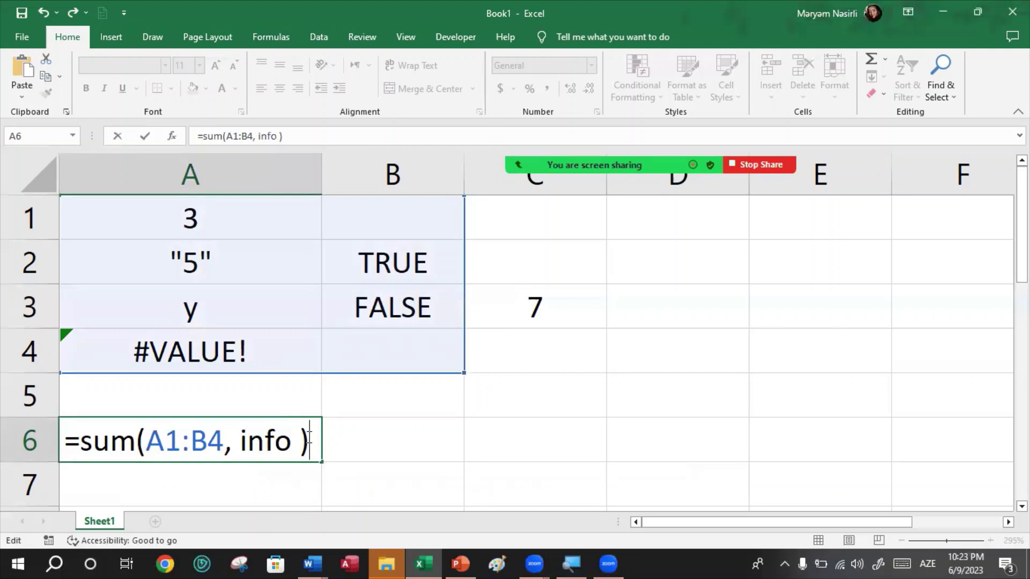
key(Return)
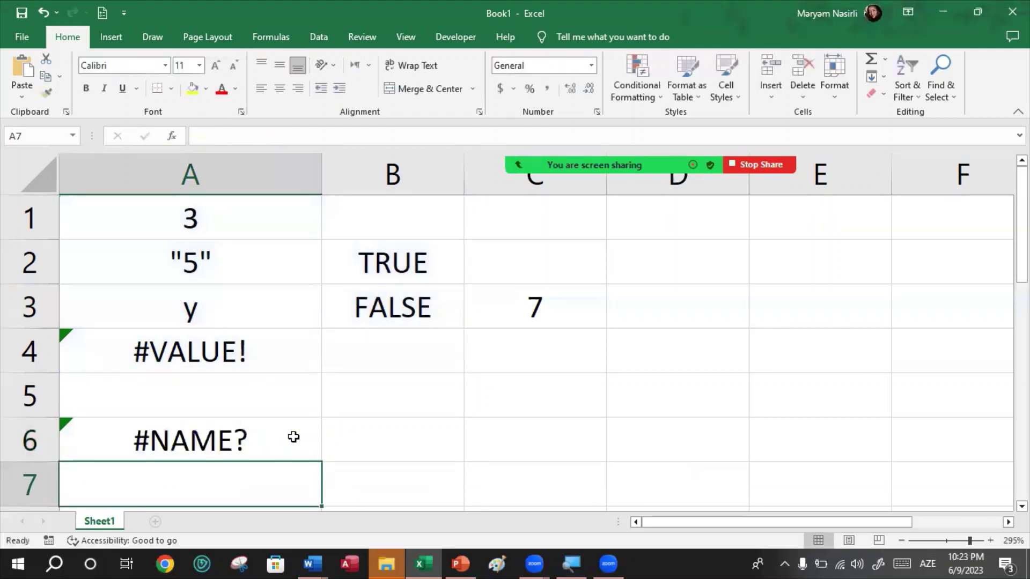
Remove the space between info and the closing parenthesis in the cell A6 SUM formula
double_click(280, 434)
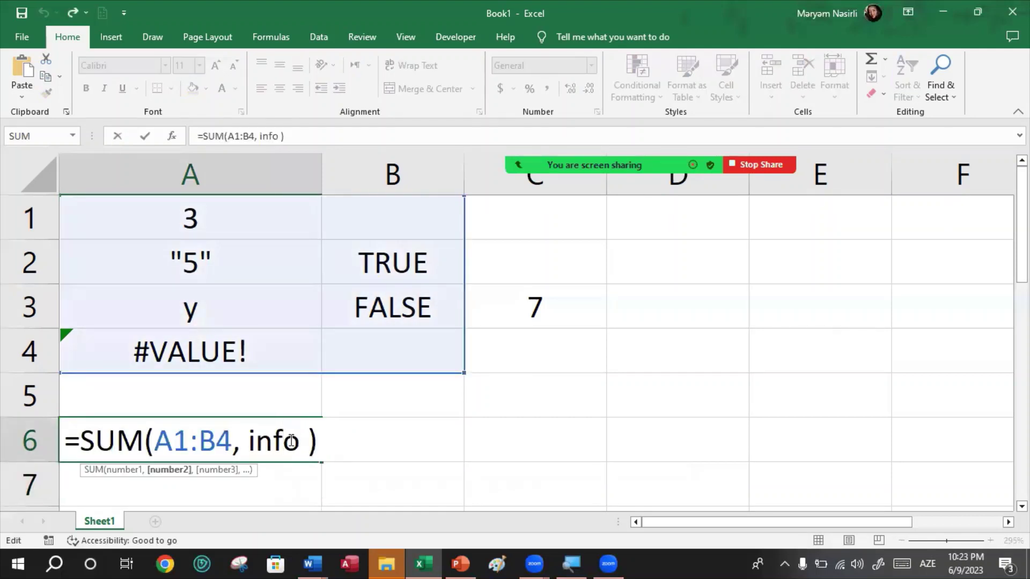
drag(300, 438, 248, 438)
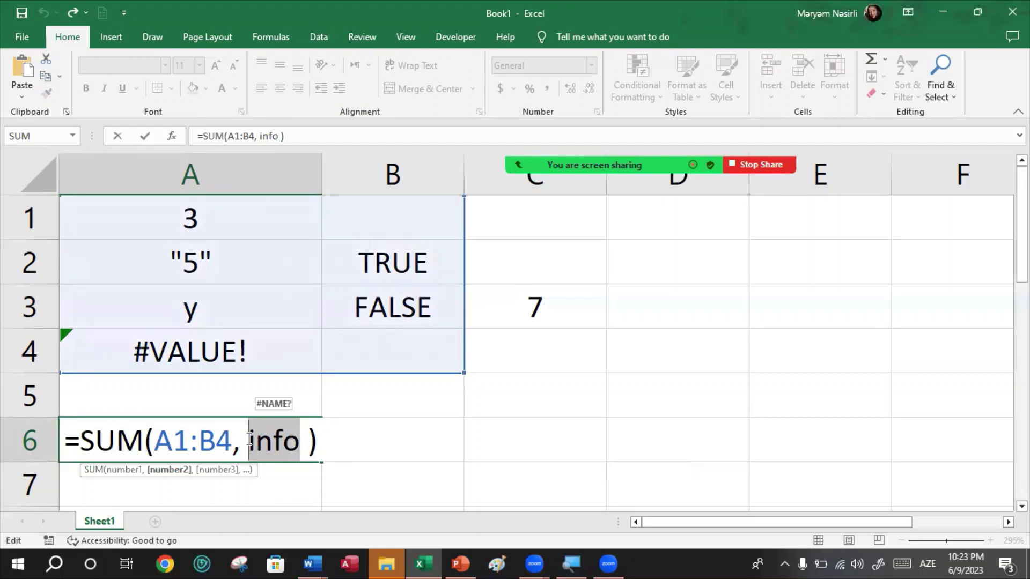
key(Left)
click(304, 441)
key(Delete)
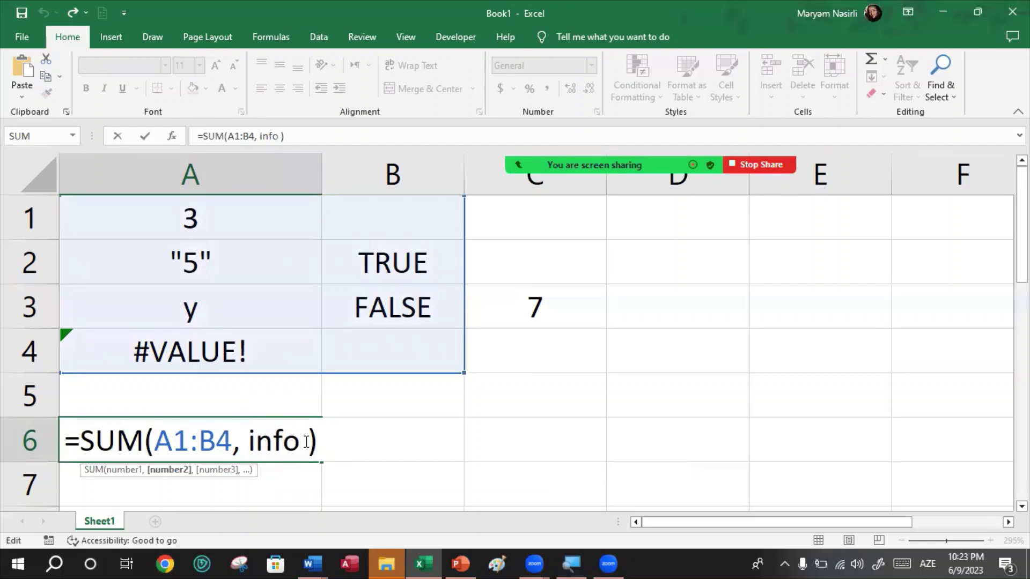
key(Delete)
key(Return)
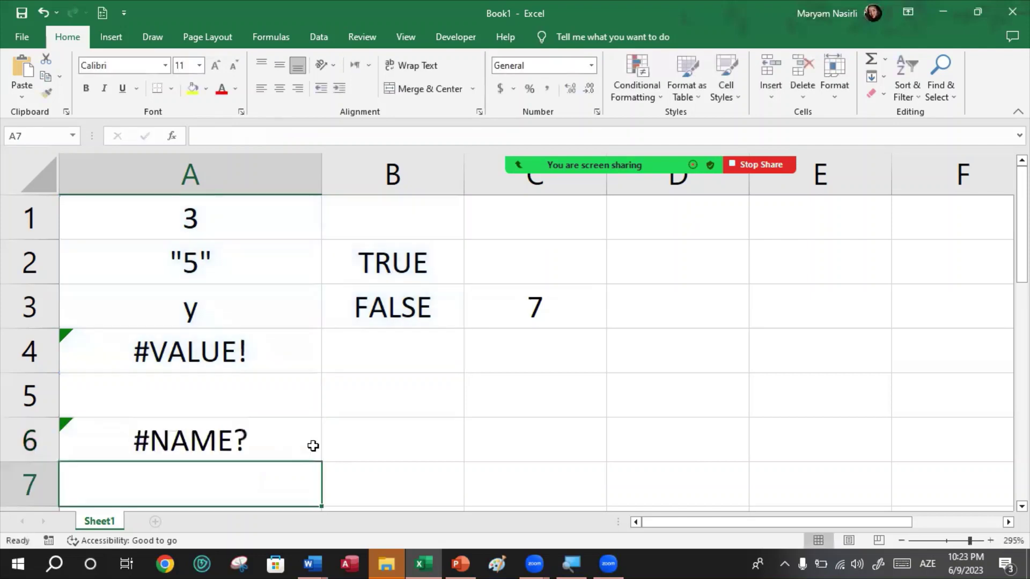
Enter a formula in cell B5 that divides 5 by the logical value FALSE
click(359, 394)
text(=)
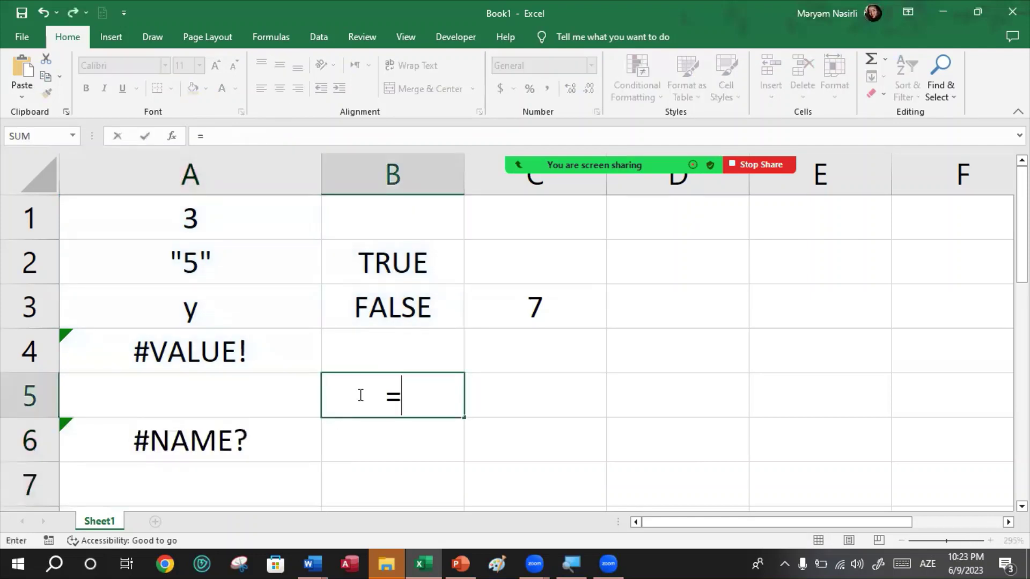
key(alt+shift)
text(5)
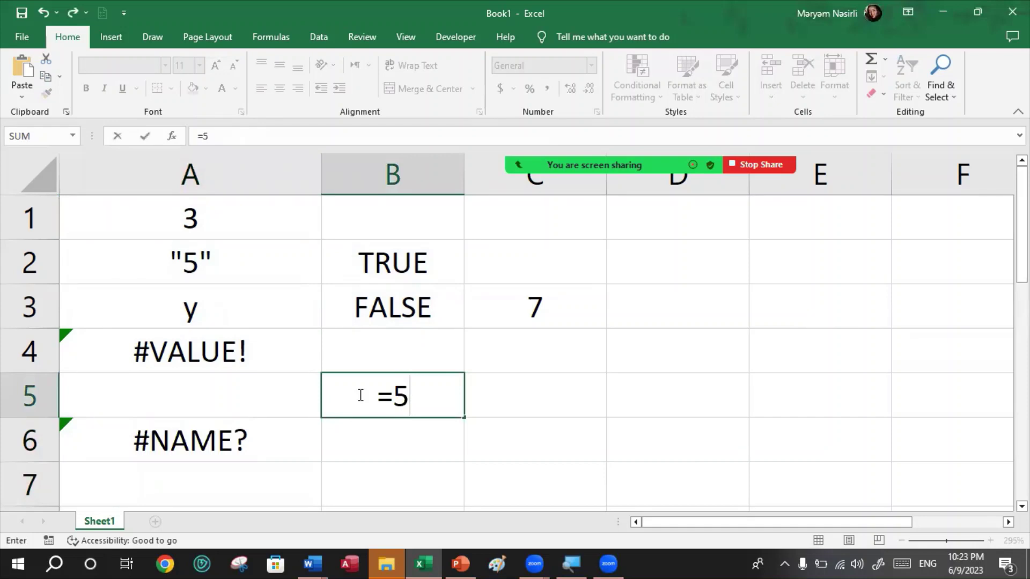
text(/false)
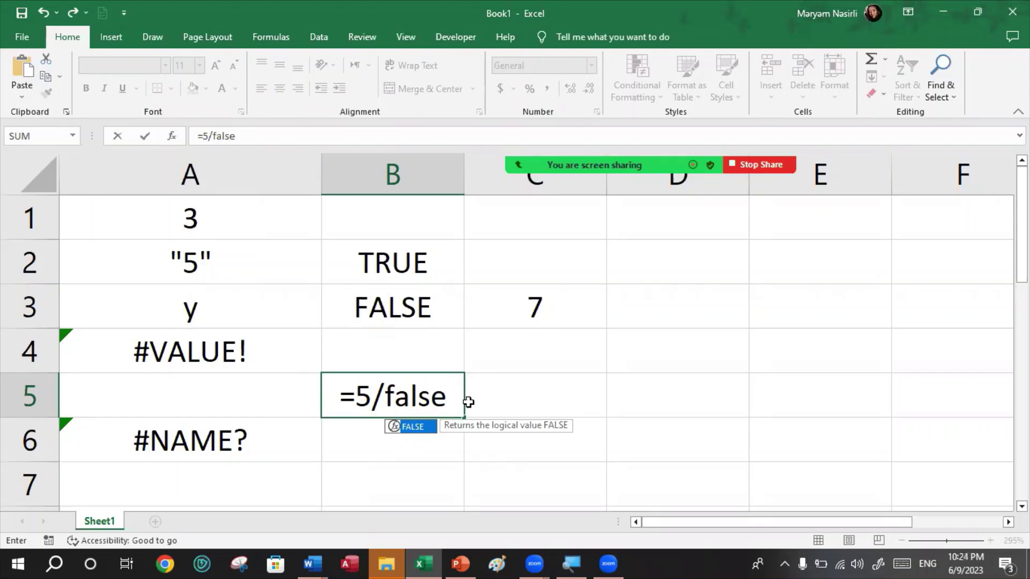
key(Return)
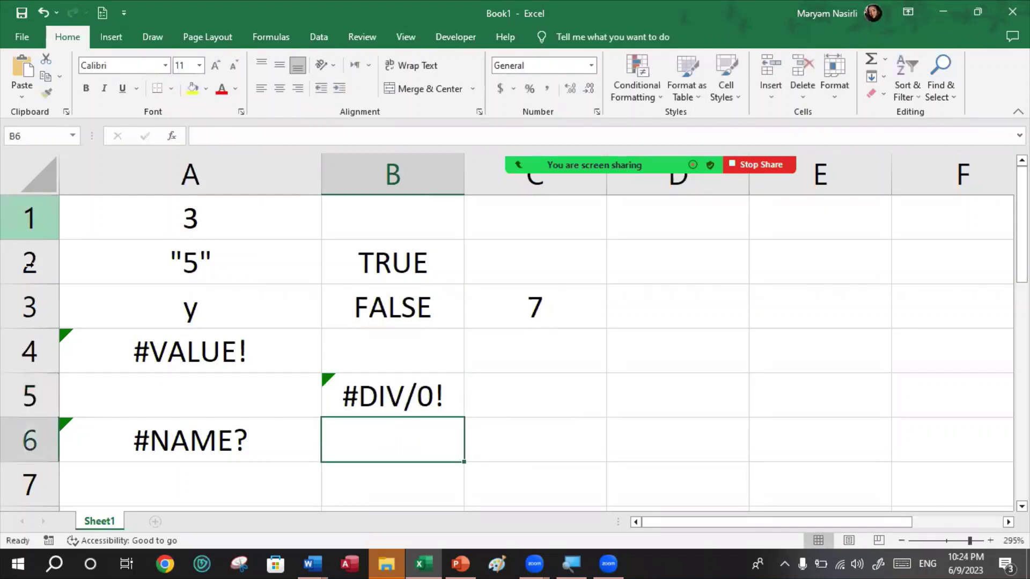
Replace the quoted text FALSE with info in the cell A4 PRODUCT formula
double_click(193, 353)
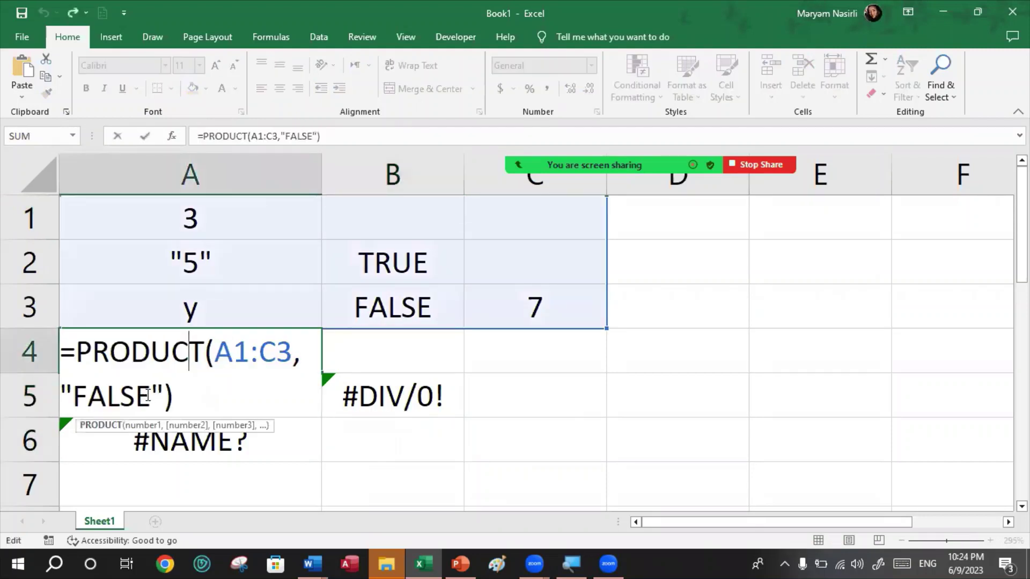
drag(151, 397, 74, 396)
text(info)
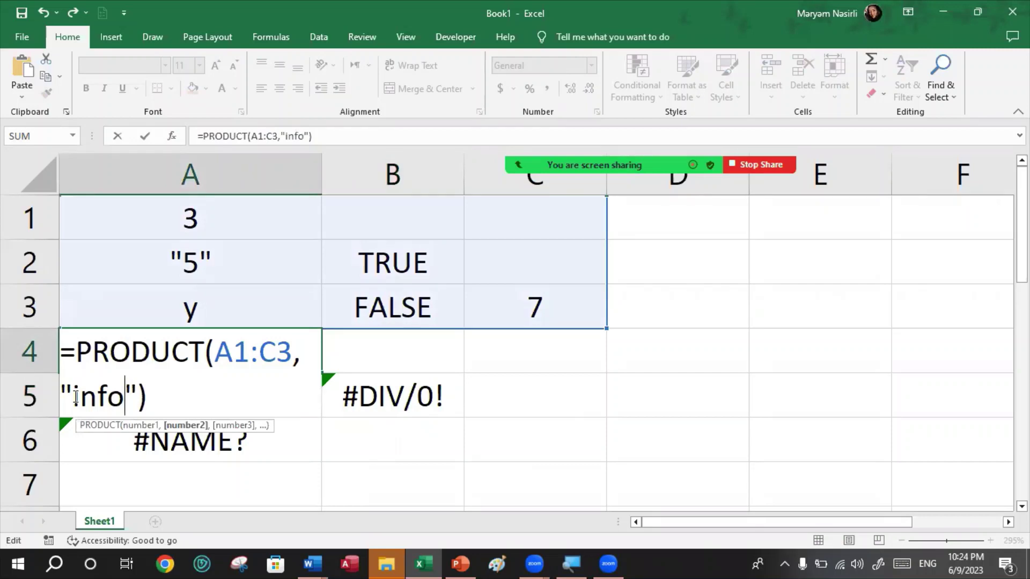
key(Return)
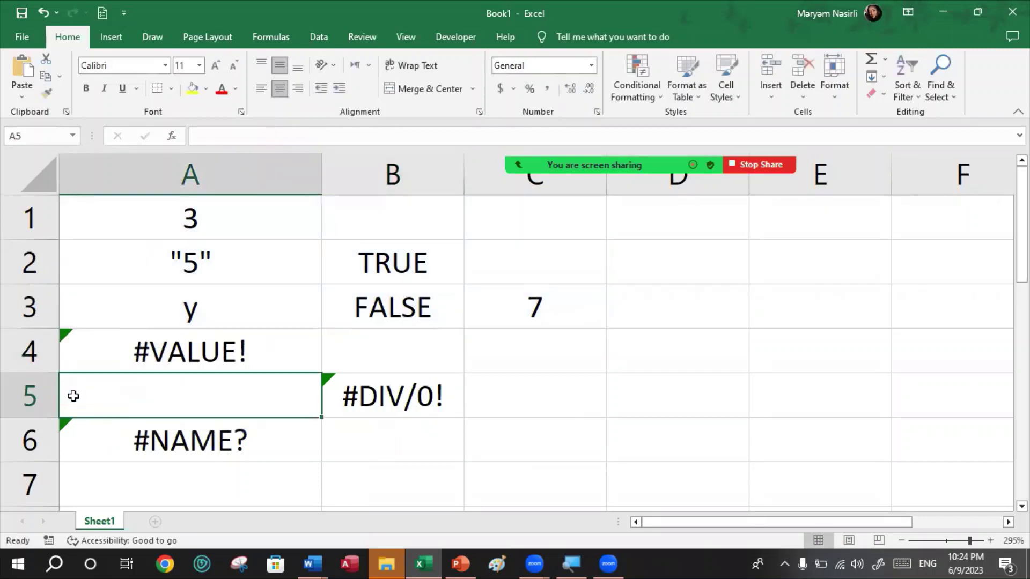
Enclose info in quotation marks in the cell A6 formula, making it =SUM(A1:B4, "info")
double_click(200, 439)
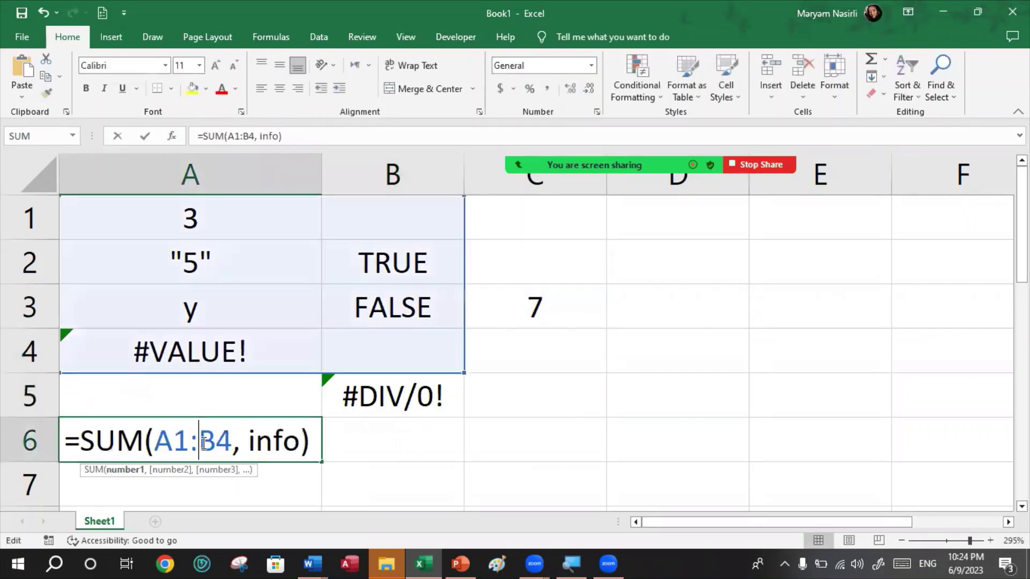
click(247, 441)
text(")
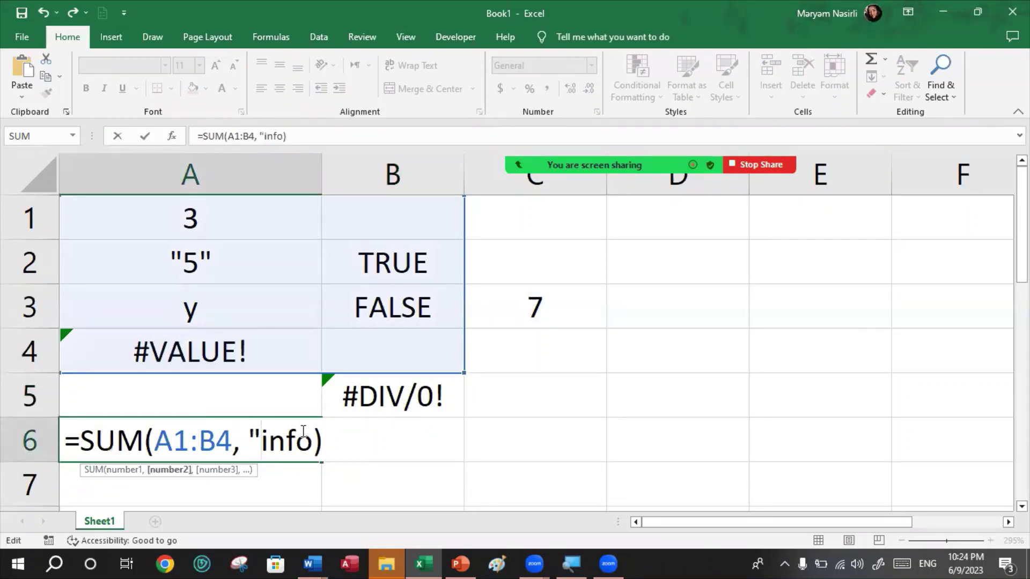
click(315, 440)
text(")
key(Return)
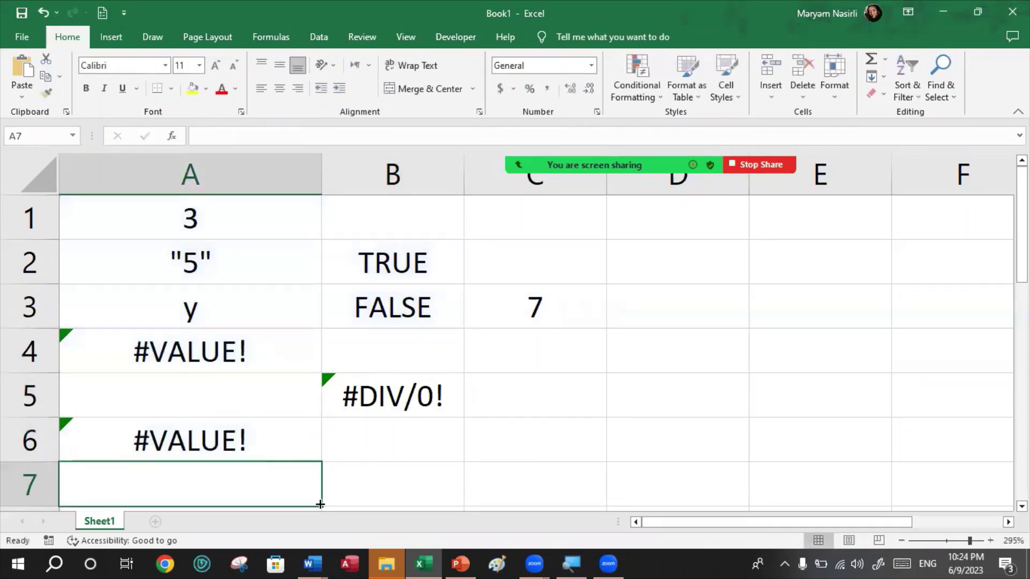
click(257, 409)
click(241, 363)
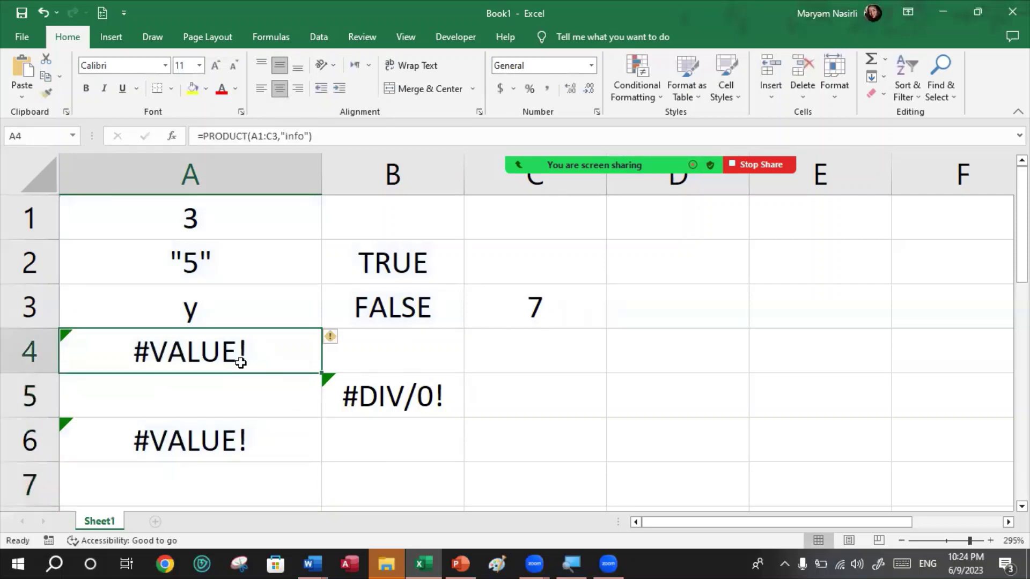
click(554, 375)
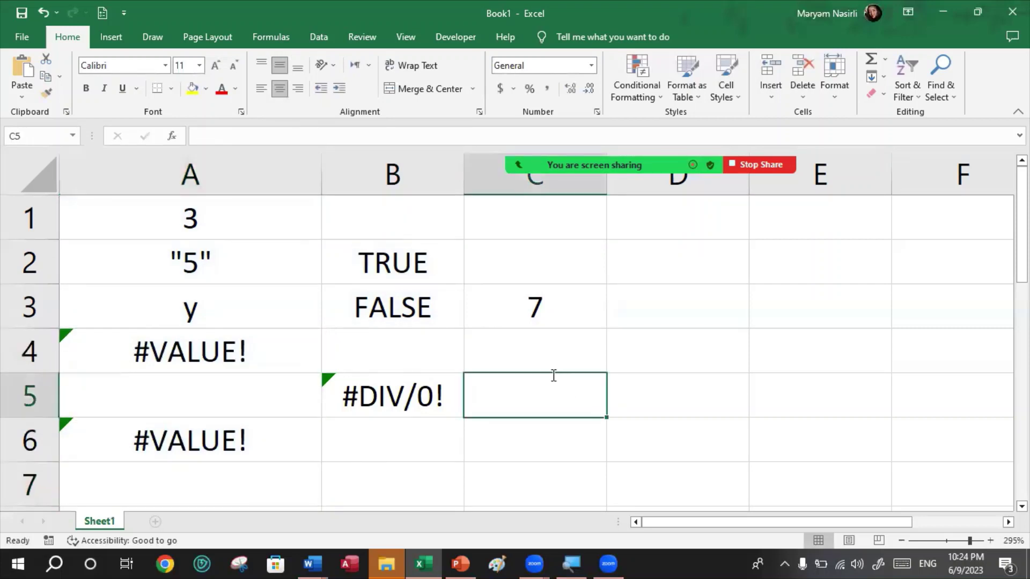
Enter the formula =FACT(-1) in cell C5 to calculate the factorial of a negative number
text(=fav)
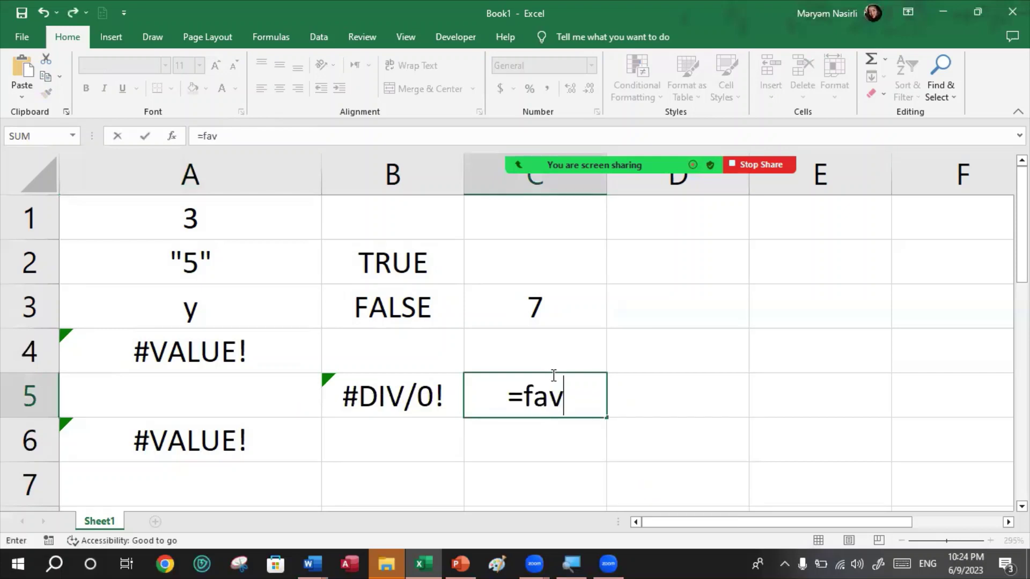
text(t)
key(BackSpace)
key(BackSpace)
text(ct)
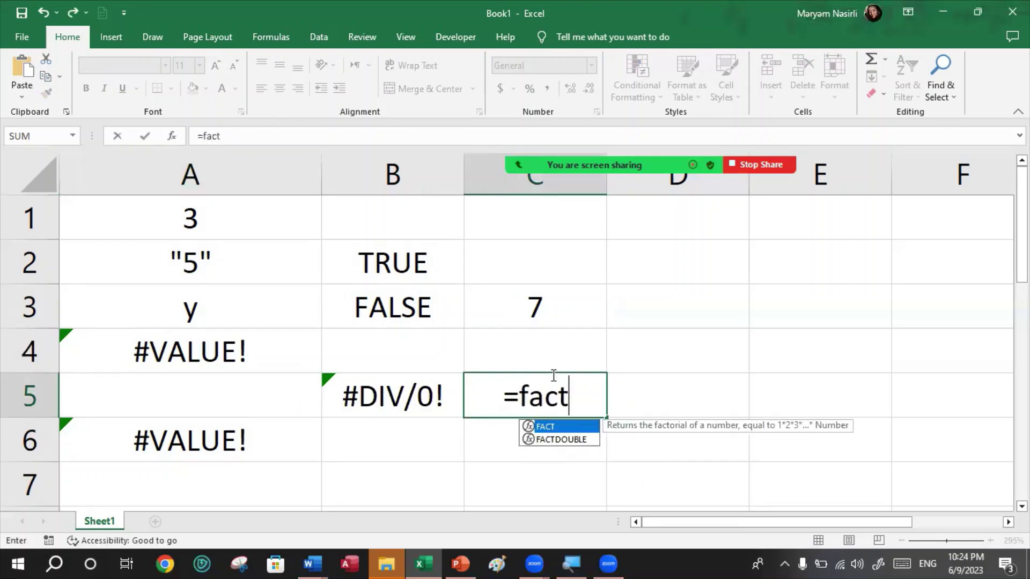
text((-1)
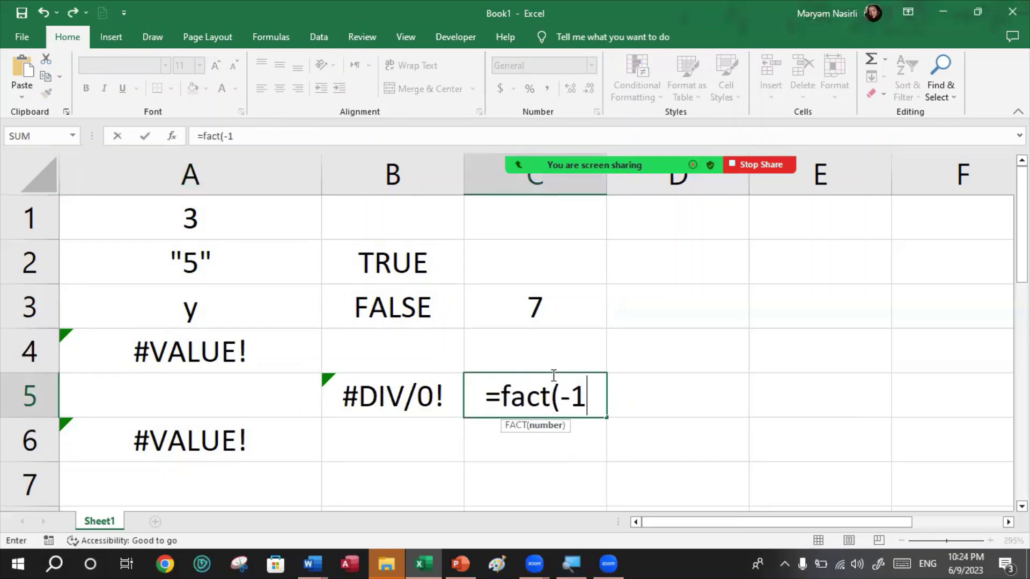
text())
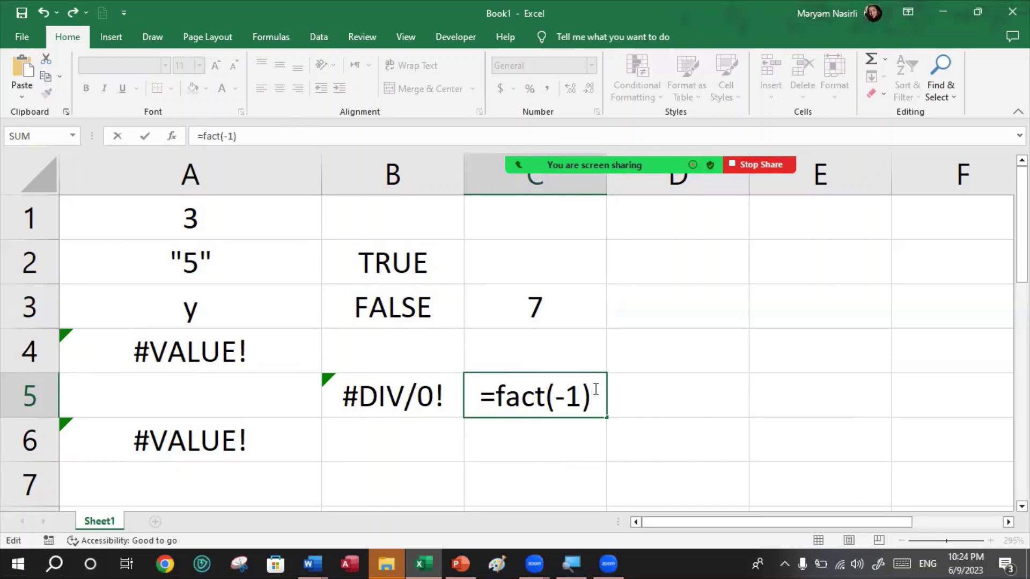
key(Return)
click(593, 389)
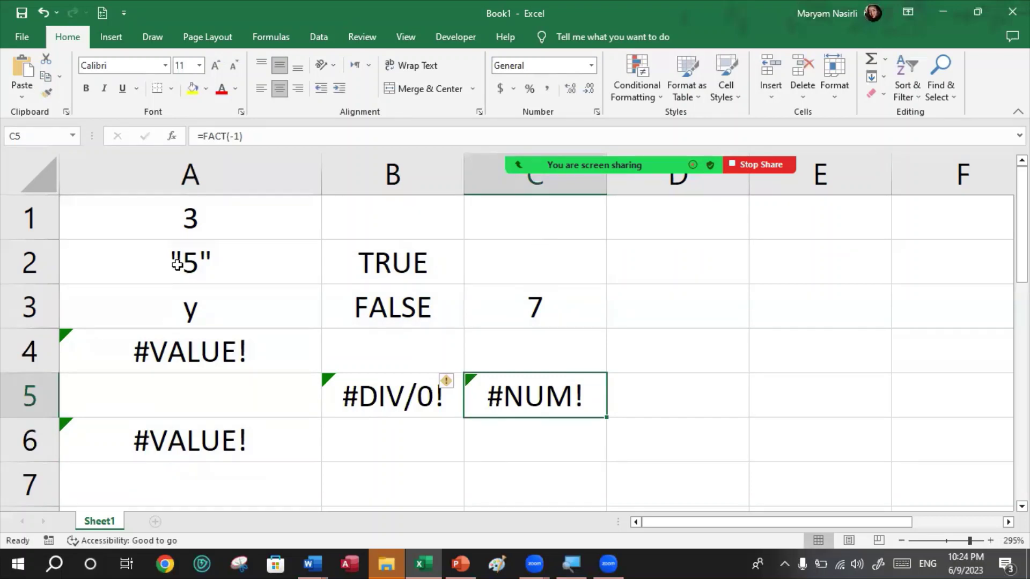
Examine the division formula in cell B5, highlighting its FALSE divisor and leaving the formula as it is
click(383, 405)
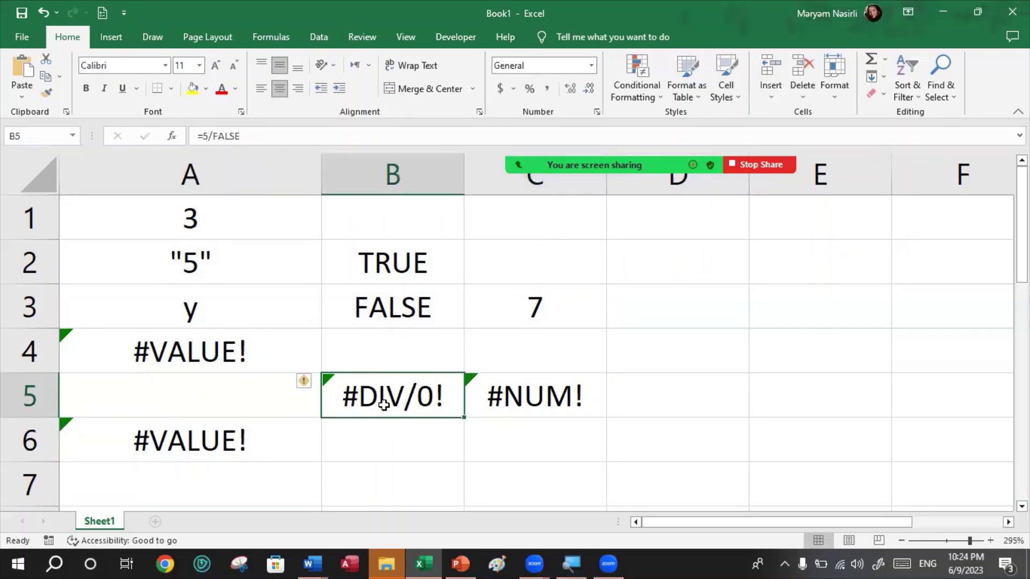
double_click(383, 405)
key(End)
key(shift+Left)
key(shift+Left)
key(shift+Left)
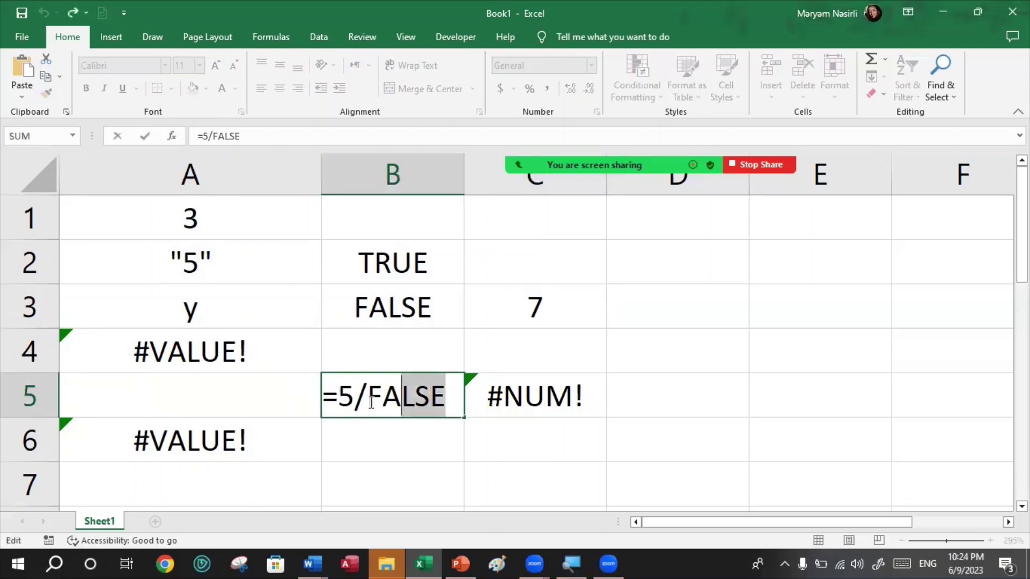
key(shift+Left)
key(shift+Left)
key(Return)
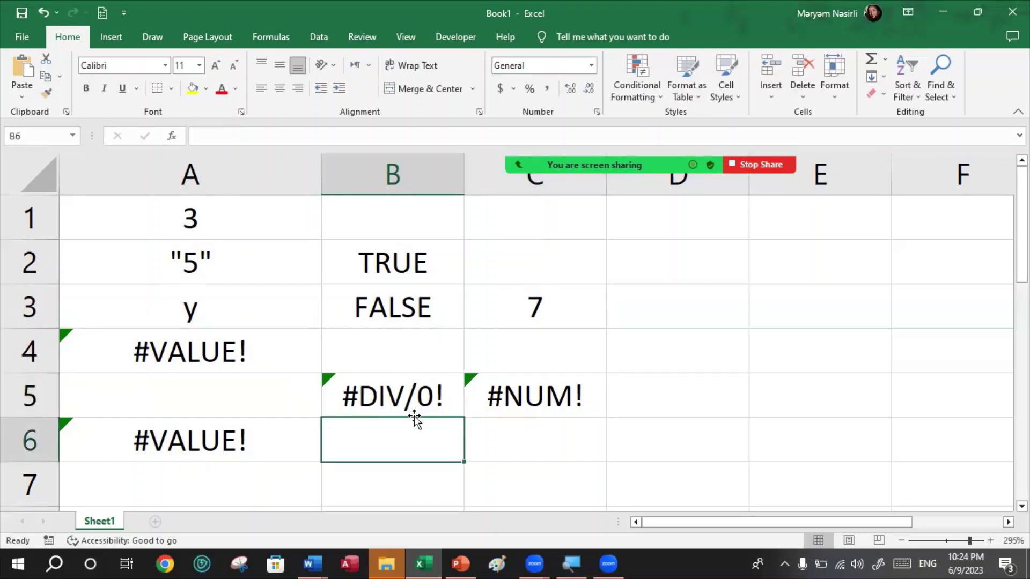
Begin an addition formula in cell D2 with cell A1 as its first term
drag(138, 221, 667, 439)
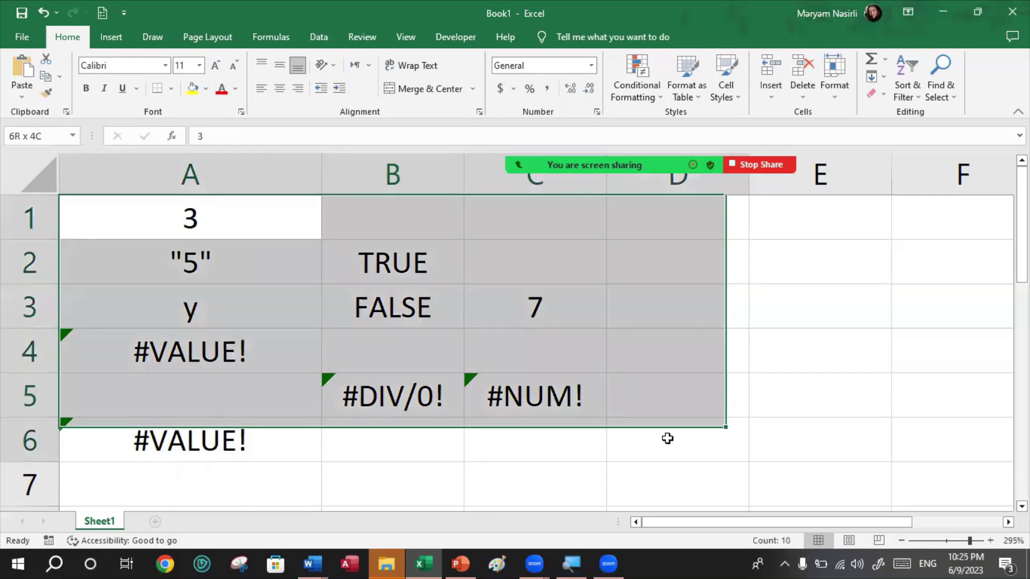
click(715, 391)
click(655, 268)
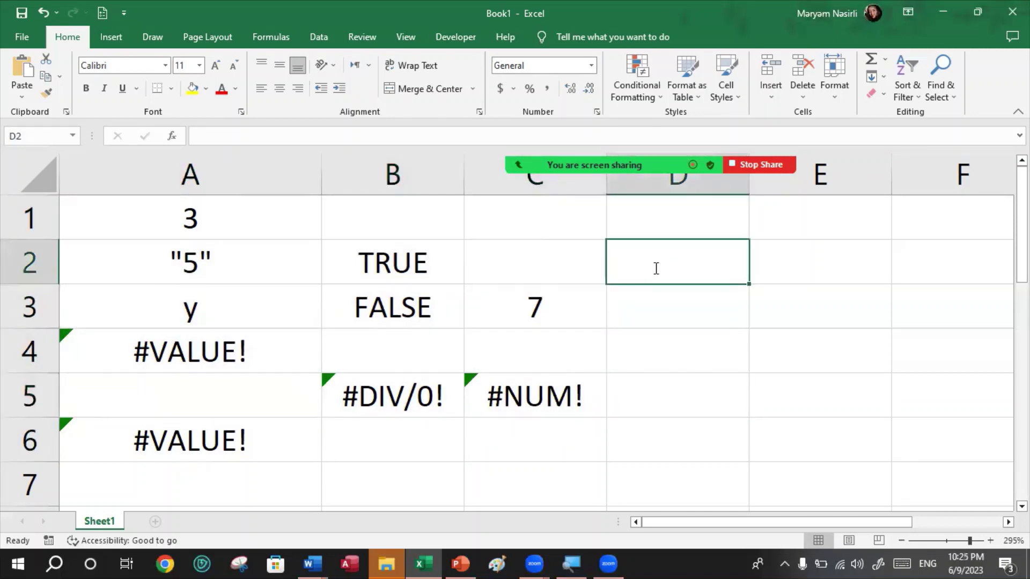
text(=)
click(287, 230)
text(+)
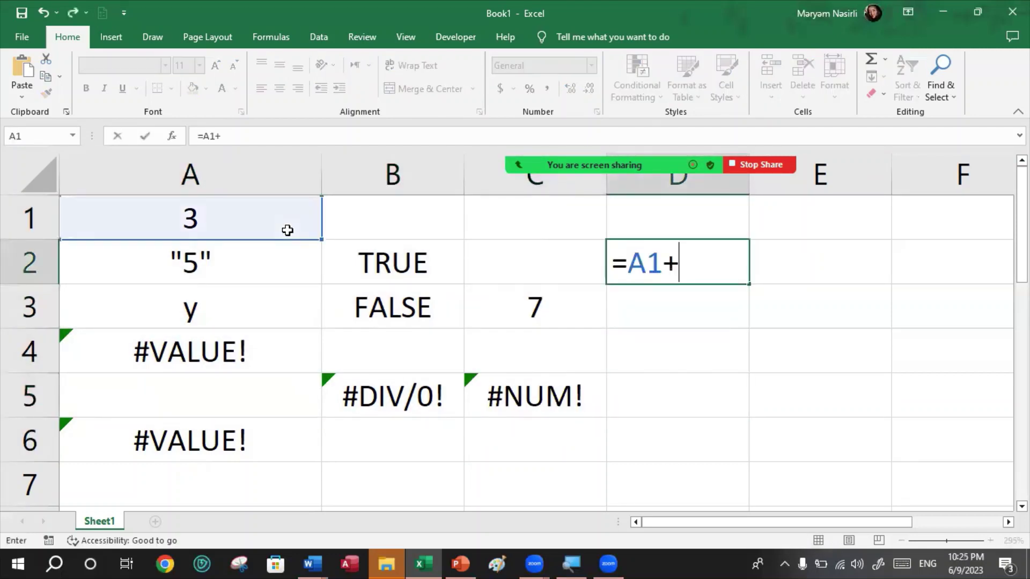
Complete the formula =A1+C3 in cell D2
click(532, 321)
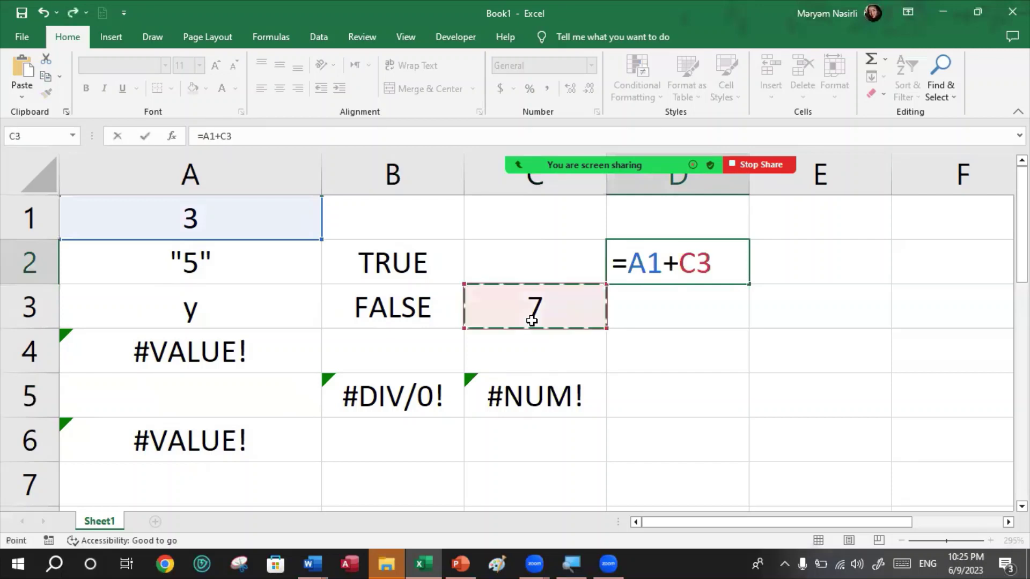
key(Return)
Clear the contents of cell A1 using the on-screen keyboard, close the keyboard and undo the clearing
click(228, 224)
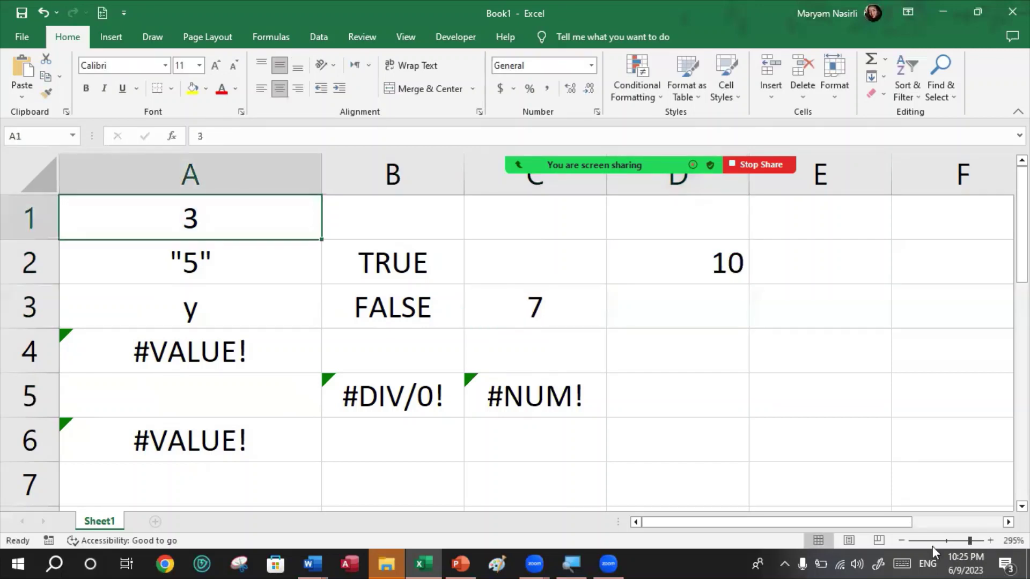
click(900, 563)
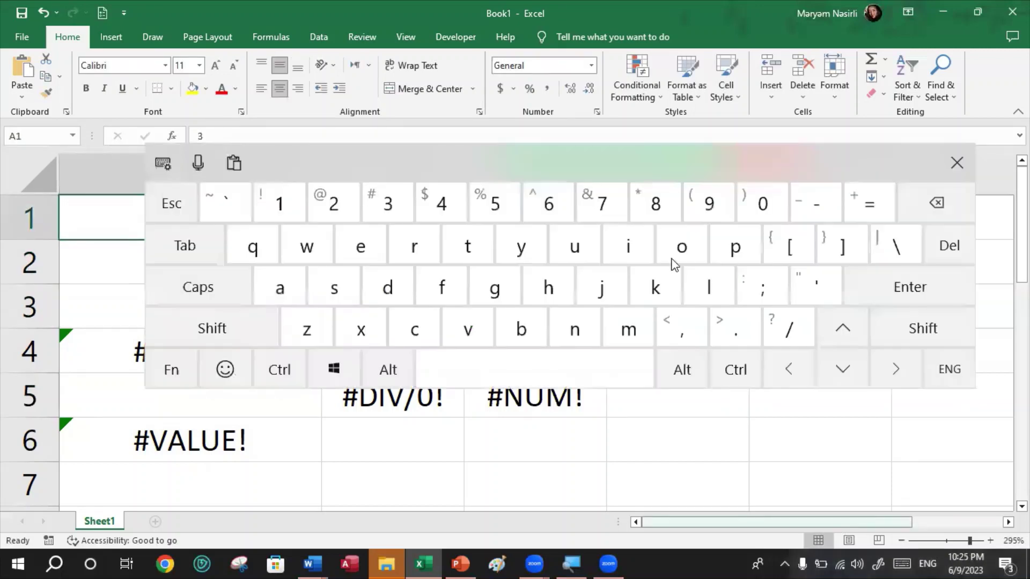
drag(575, 160, 536, 362)
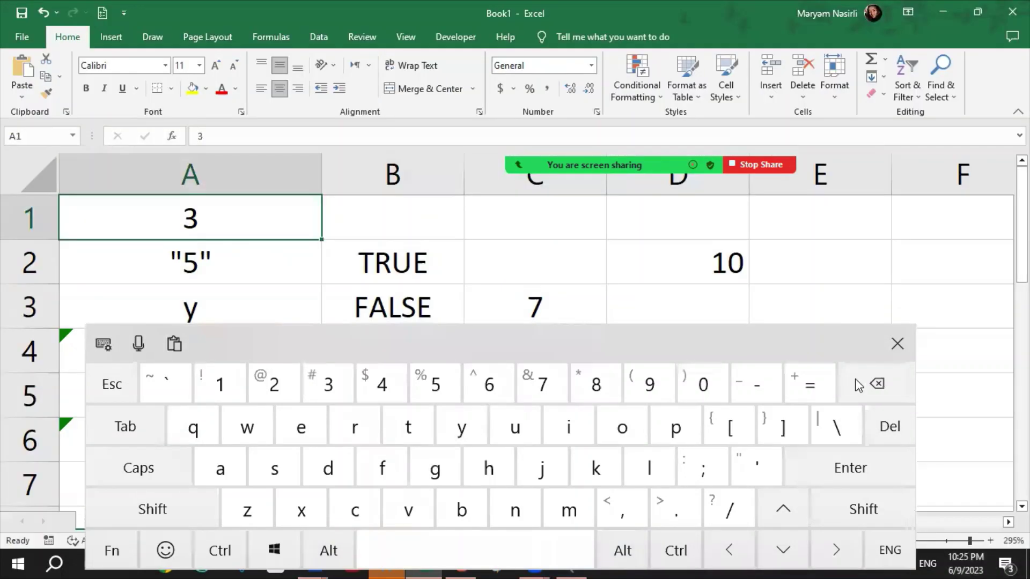
click(887, 383)
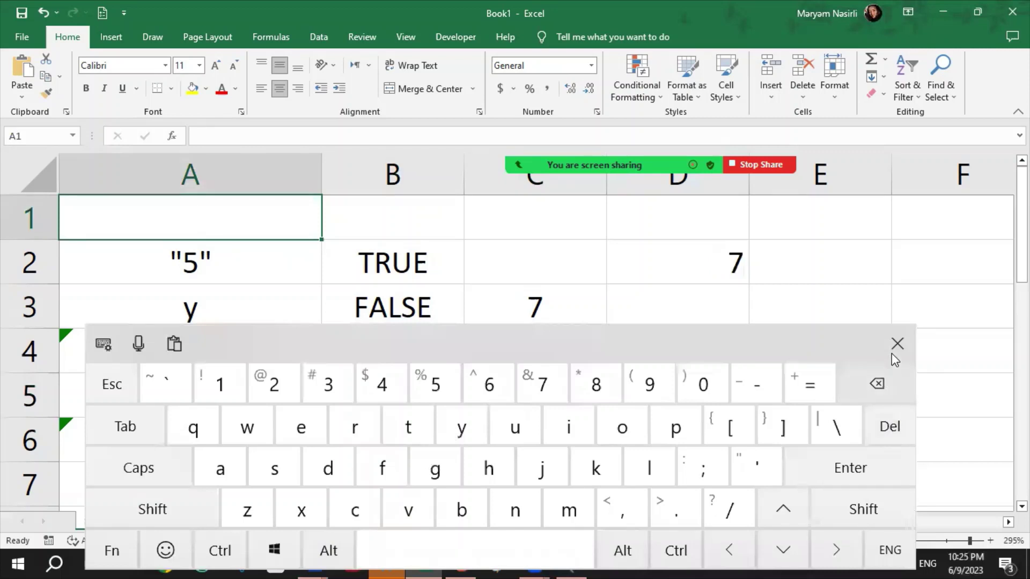
click(869, 346)
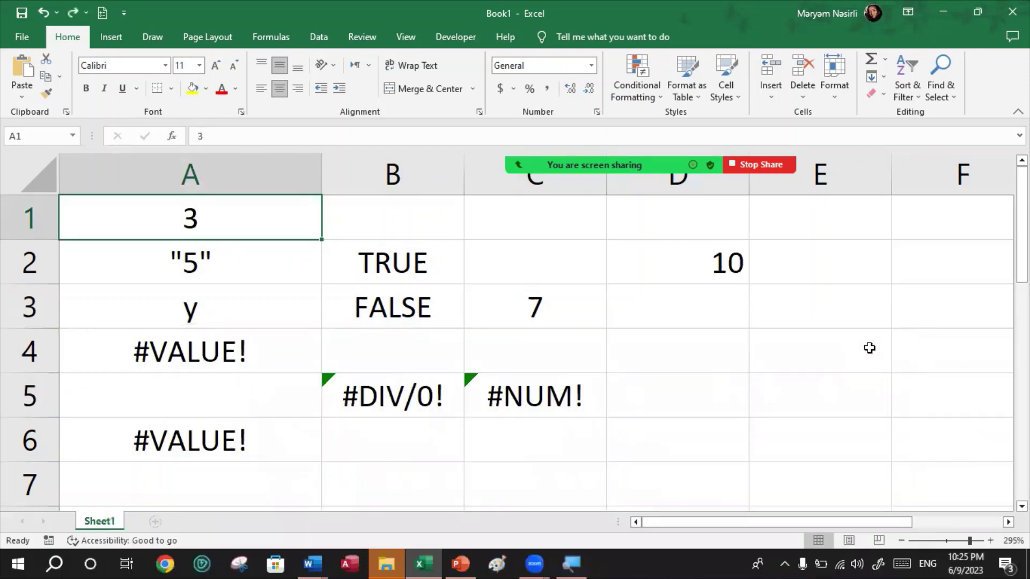
Delete cell A1 itself with the Shift cells left option, and undo the deletion
right_click(265, 223)
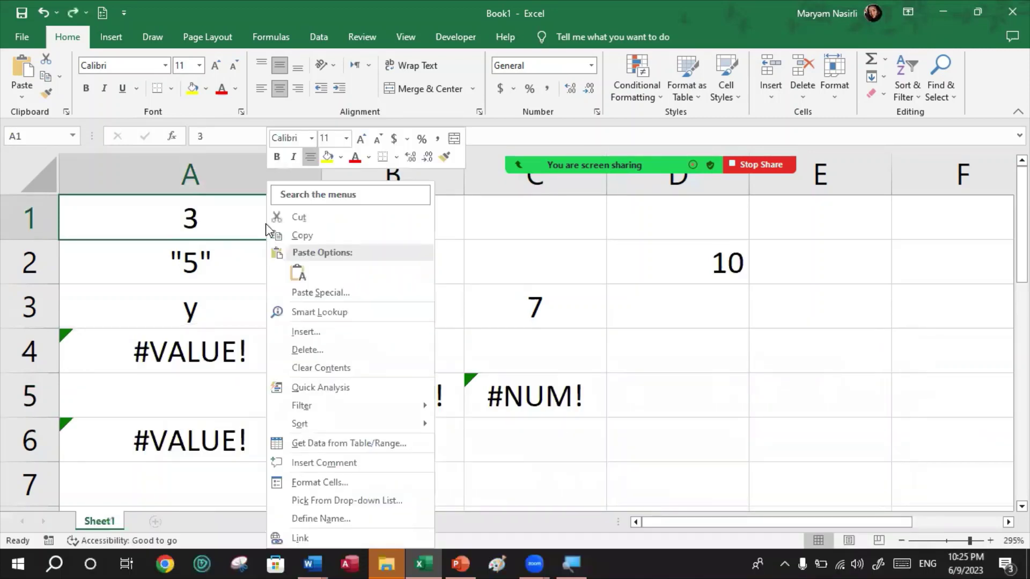
click(319, 351)
click(291, 419)
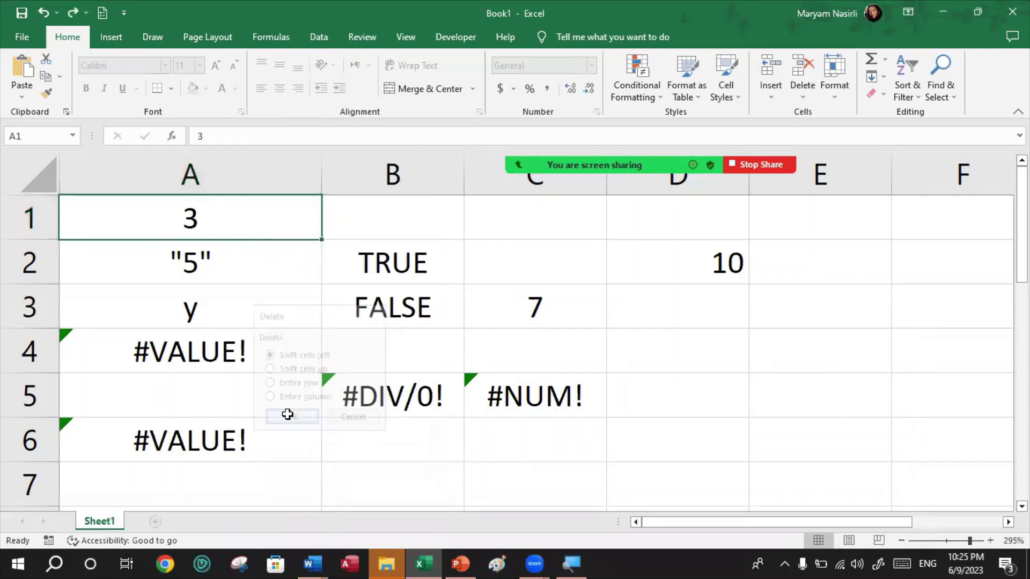
click(765, 306)
click(271, 237)
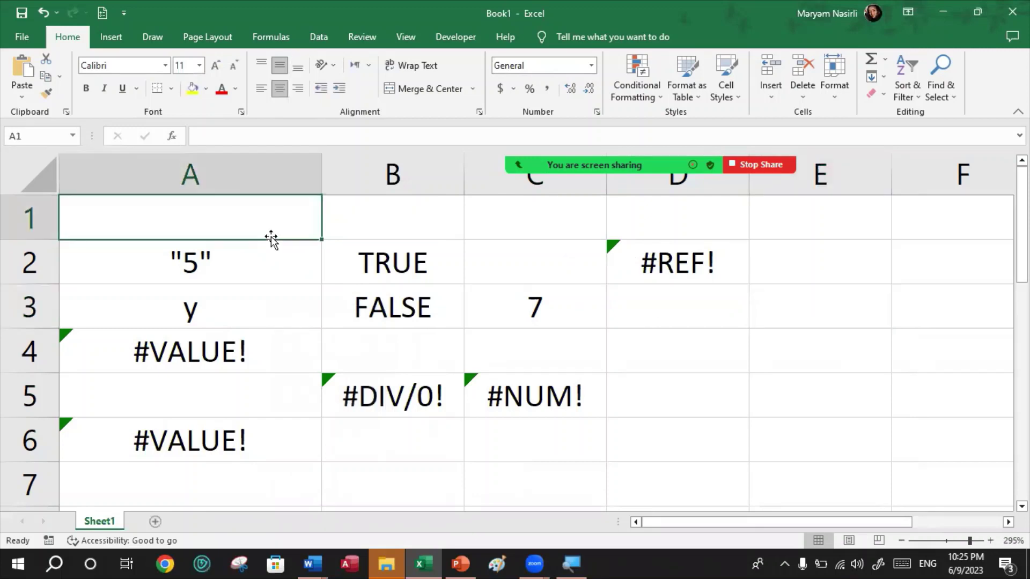
key(ctrl+z)
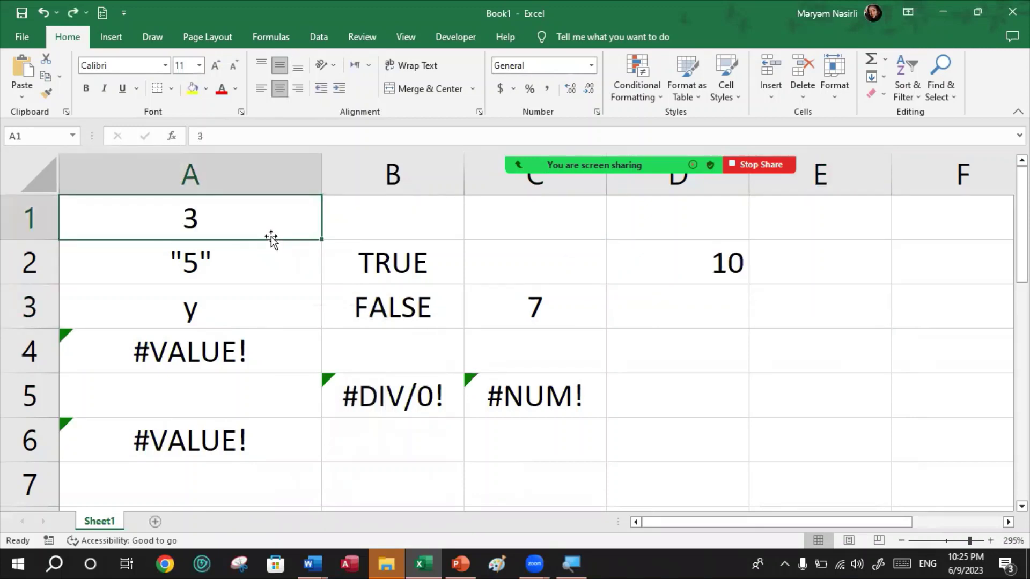
Clear the contents of the range A1:D6
click(248, 322)
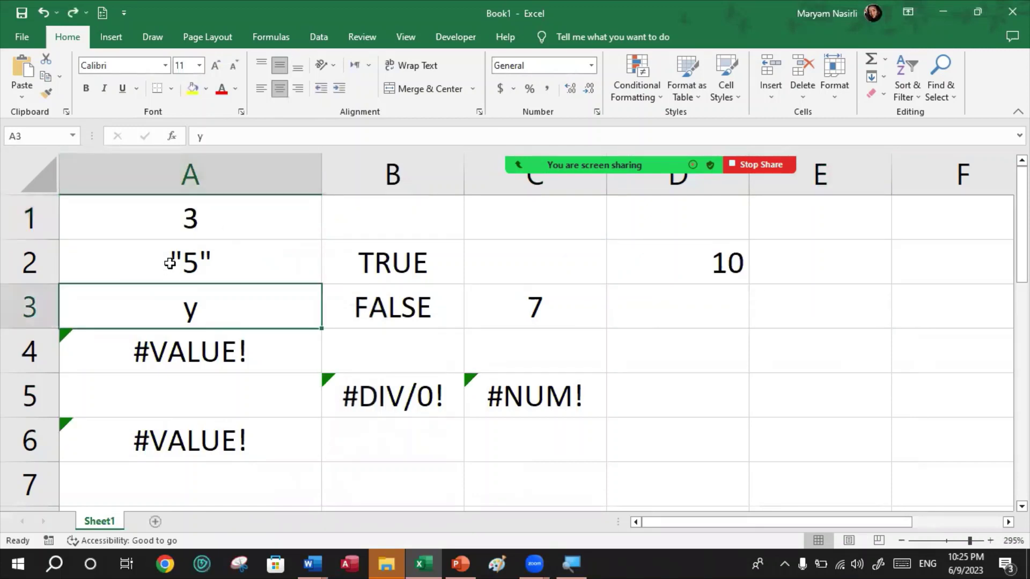
drag(166, 224, 678, 446)
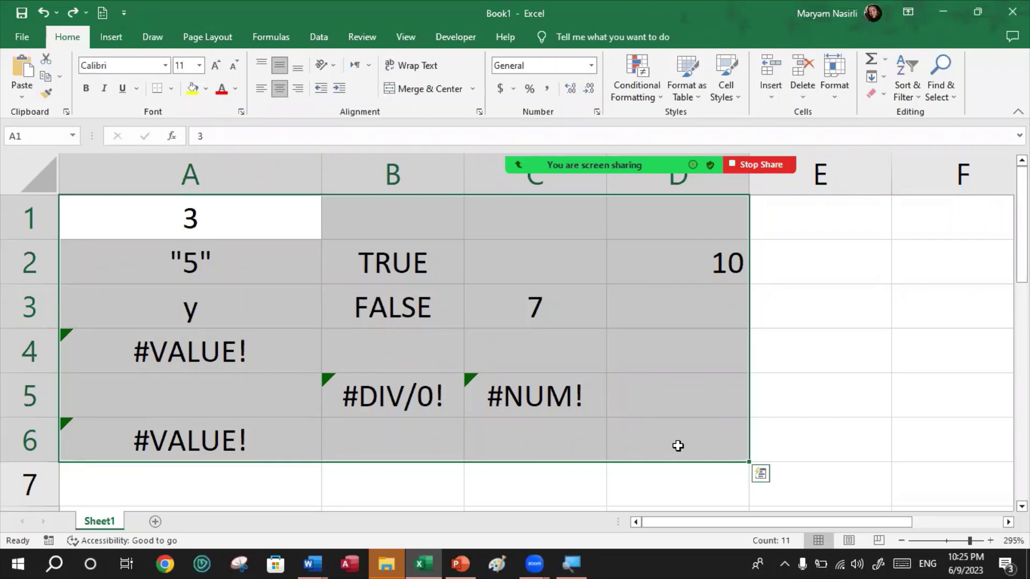
key(Delete)
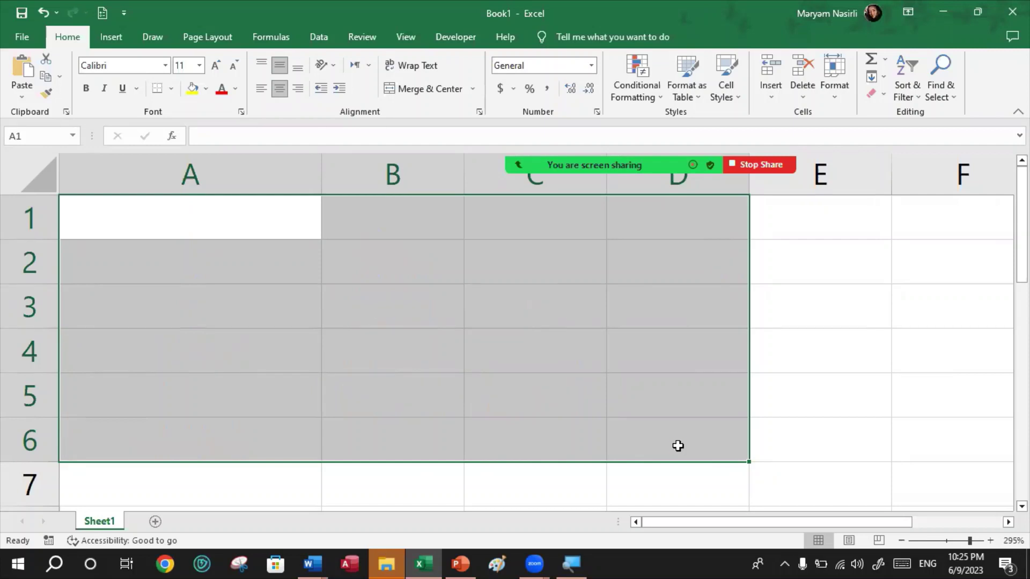
click(538, 366)
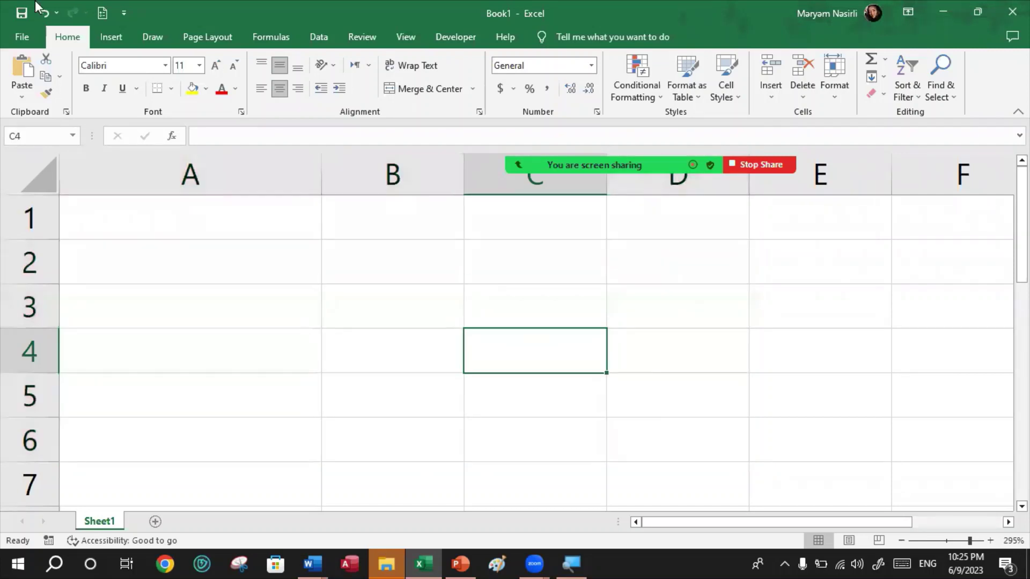
Choose the red drawing pen and handwrite $B$3 across columns A and B around rows 2 and 3
click(143, 33)
click(136, 78)
click(135, 78)
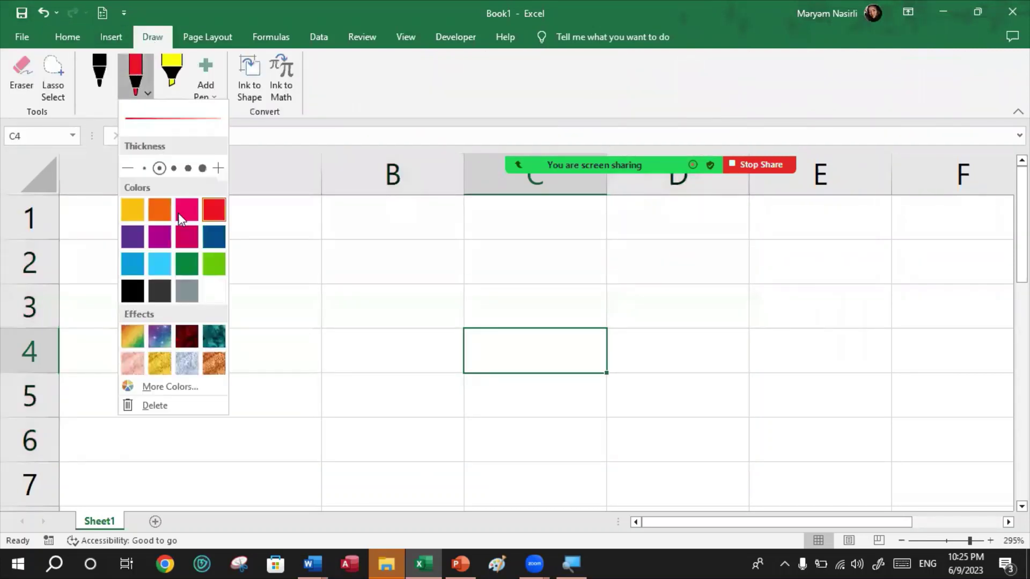
click(208, 217)
mouse_move(307, 259)
mouse_down()
mouse_move(314, 298)
mouse_move(272, 311)
mouse_move(303, 335)
mouse_move(343, 320)
mouse_up()
mouse_move(391, 266)
mouse_down()
mouse_move(377, 308)
mouse_move(390, 325)
mouse_up()
drag(424, 272, 424, 314)
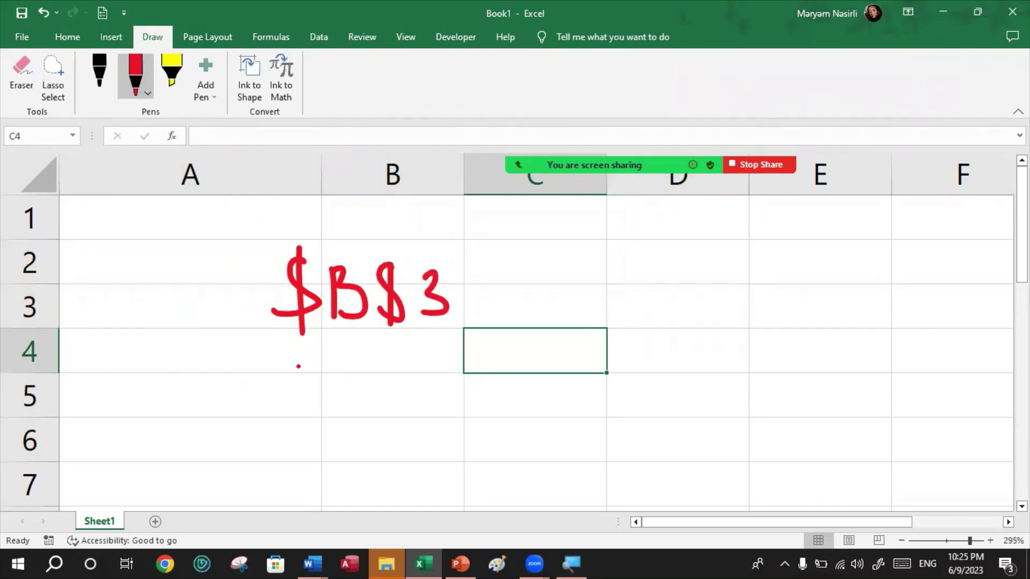
Handwrite the mixed reference B$3 beneath the $B$3 ink
drag(298, 366, 300, 412)
drag(299, 367, 325, 408)
mouse_move(361, 370)
mouse_down()
mouse_move(342, 400)
mouse_move(353, 413)
mouse_move(402, 381)
mouse_move(394, 393)
mouse_up()
Handwrite the mixed reference BCD$45 beneath the B$3 ink
drag(299, 441, 300, 485)
mouse_move(301, 442)
mouse_down()
mouse_move(324, 450)
mouse_move(306, 484)
mouse_up()
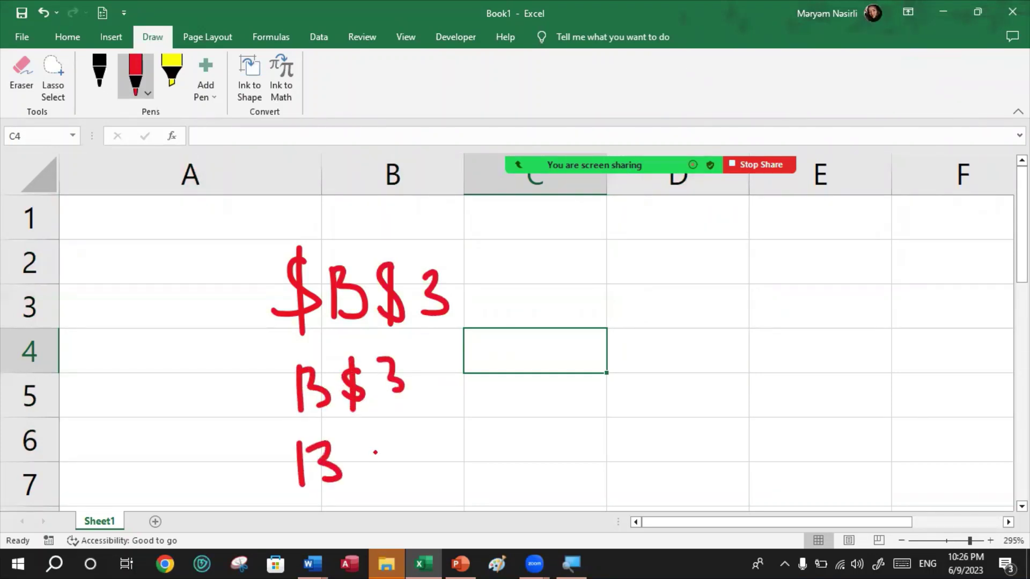
mouse_move(380, 443)
mouse_down()
mouse_move(382, 484)
mouse_move(401, 481)
mouse_up()
mouse_move(370, 448)
mouse_down()
mouse_move(464, 464)
mouse_move(435, 475)
mouse_up()
drag(453, 429, 452, 472)
mouse_move(479, 437)
mouse_down()
mouse_move(484, 455)
mouse_move(507, 454)
mouse_up()
click(499, 437)
drag(501, 432, 502, 473)
mouse_move(526, 432)
mouse_down()
mouse_move(519, 470)
mouse_move(543, 427)
mouse_up()
Handwrite the invalid reference BC3$ across columns D and E near row 2
mouse_move(653, 212)
mouse_down()
mouse_move(653, 290)
mouse_move(680, 283)
mouse_up()
mouse_move(732, 226)
mouse_down()
mouse_move(731, 272)
mouse_move(771, 225)
mouse_move(761, 270)
mouse_up()
mouse_move(810, 226)
mouse_down()
mouse_move(792, 270)
mouse_move(804, 289)
mouse_up()
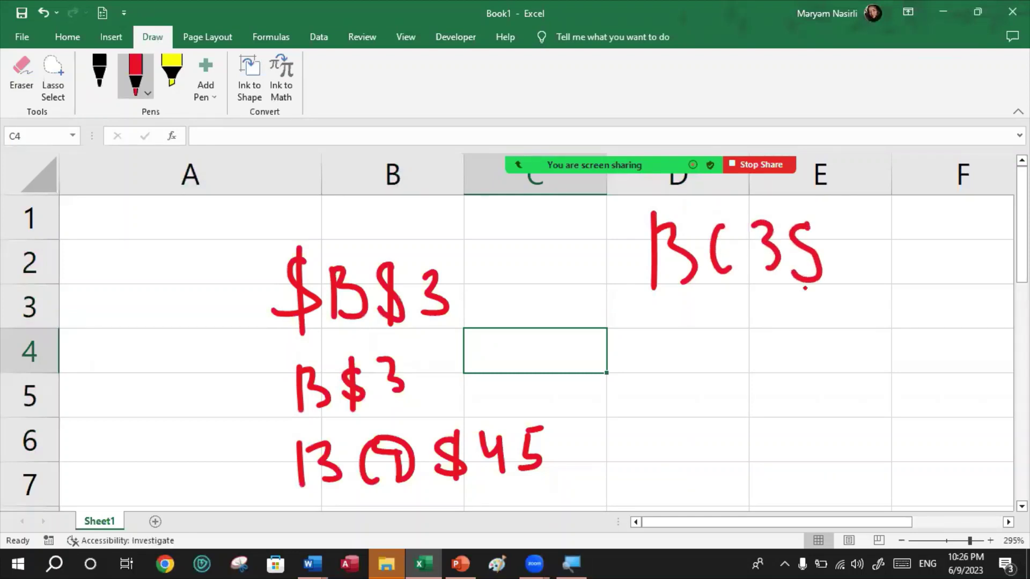
Handwrite the invalid reference $$B4 beneath the BC3$ ink
mouse_move(650, 348)
mouse_down()
mouse_move(627, 390)
mouse_move(642, 401)
mouse_up()
mouse_move(682, 358)
mouse_down()
mouse_move(673, 392)
mouse_move(685, 403)
mouse_up()
drag(719, 348, 722, 398)
drag(770, 336, 794, 358)
drag(791, 343, 791, 393)
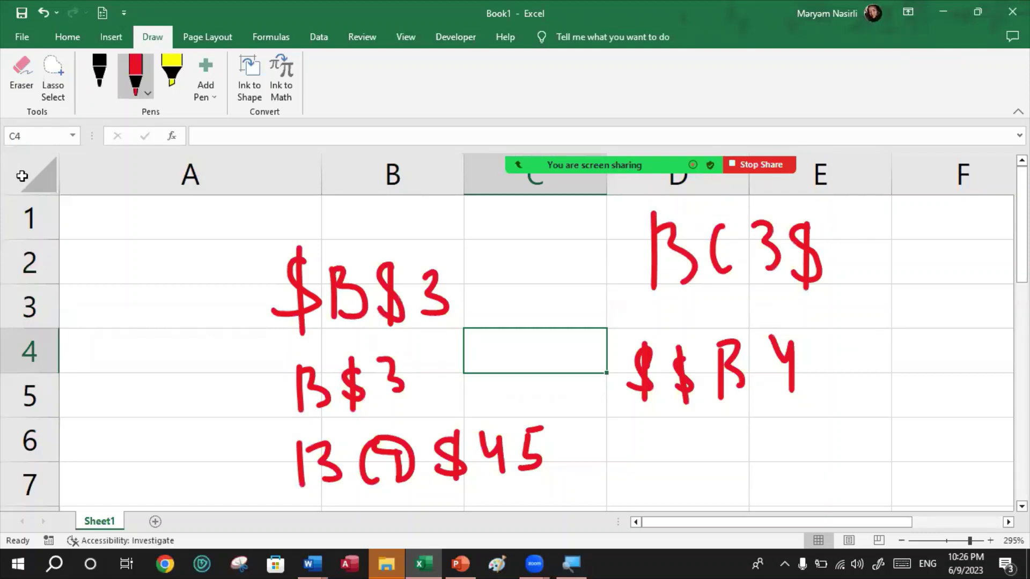
Underline the handwritten $B$3 and label it with an m and a dash in column A
drag(278, 335, 434, 337)
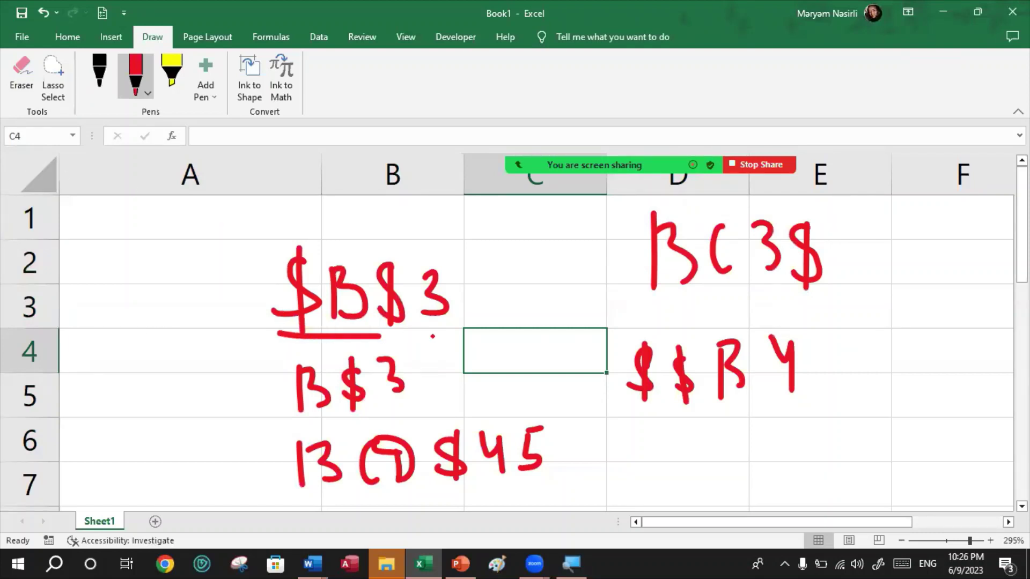
drag(139, 279, 202, 332)
drag(215, 295, 234, 295)
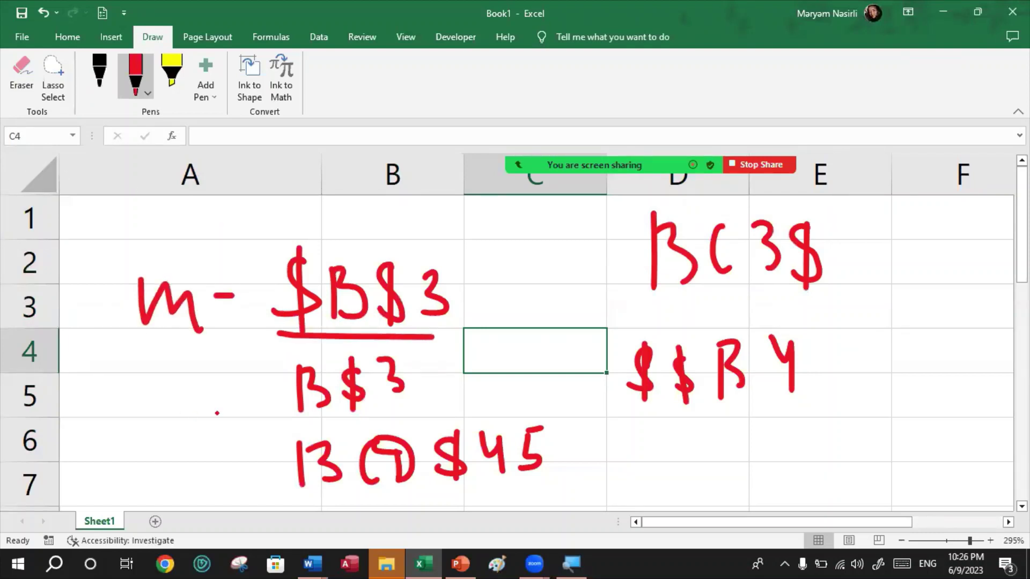
Label the handwritten B$3 and BCD$45 each with a q and a dash, and touch up the B of BCD$45
mouse_move(148, 392)
mouse_down()
mouse_move(137, 382)
mouse_move(146, 432)
mouse_move(175, 400)
mouse_move(244, 398)
mouse_up()
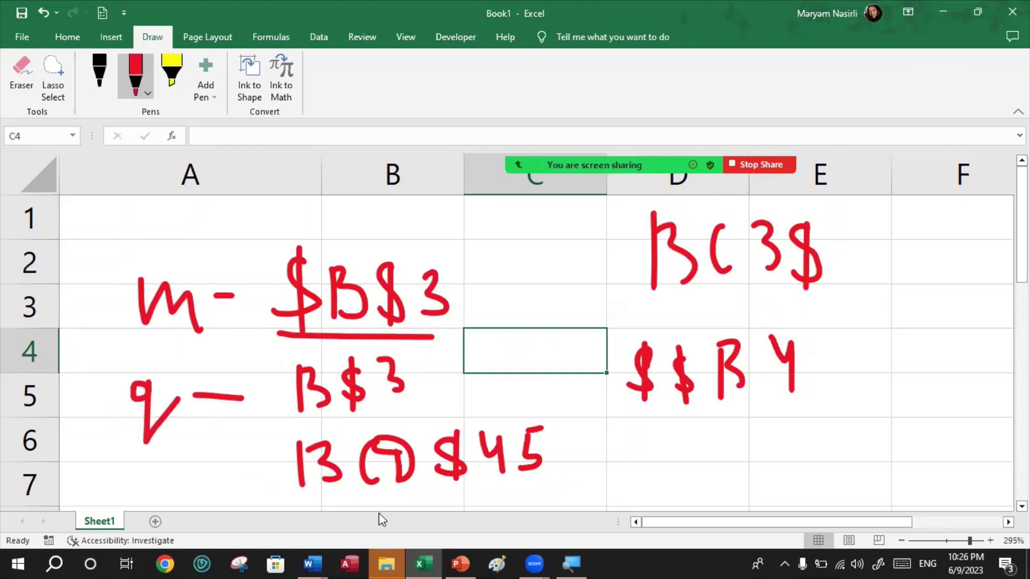
mouse_move(153, 461)
mouse_down()
mouse_move(171, 485)
mouse_move(246, 471)
mouse_up()
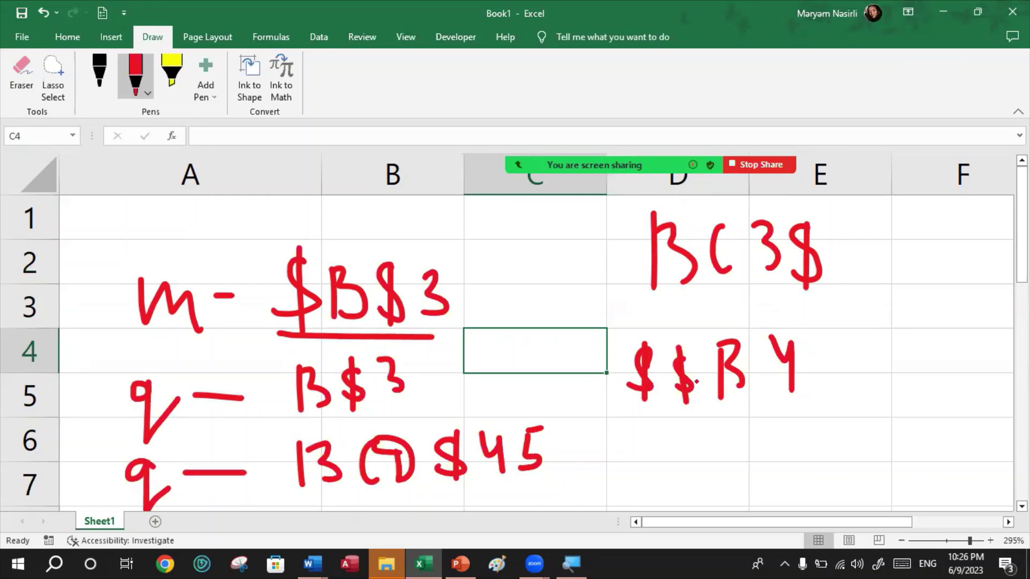
mouse_move(323, 479)
mouse_down()
mouse_move(292, 481)
mouse_move(311, 450)
mouse_up()
Draw a curve under the $ in BC3$, and strike through both $$B4 and BC3$
drag(789, 283, 852, 288)
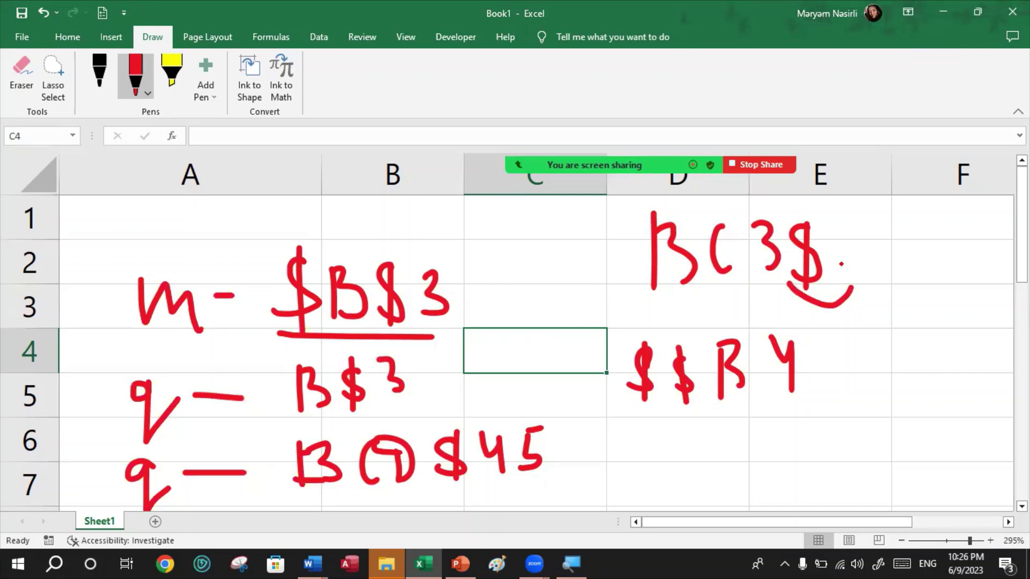
drag(584, 377, 799, 370)
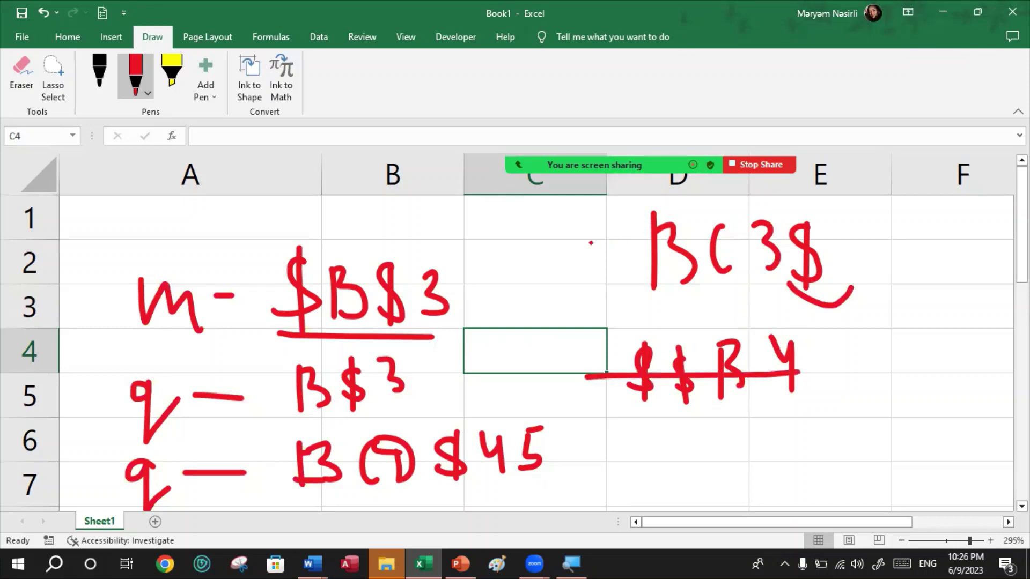
drag(588, 243, 845, 242)
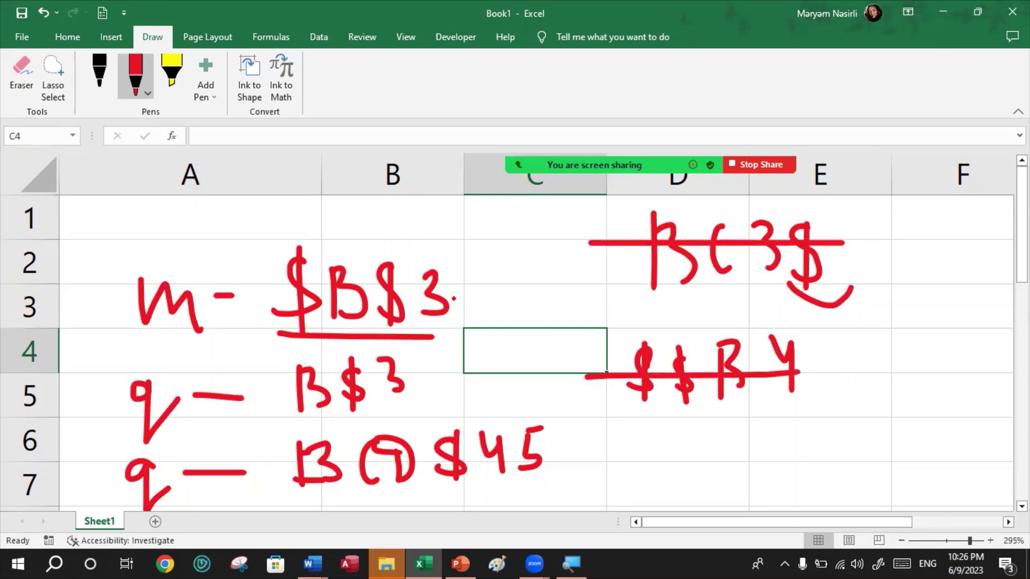
Go to cell BCD45 using the Go To command
key(ctrl+a)
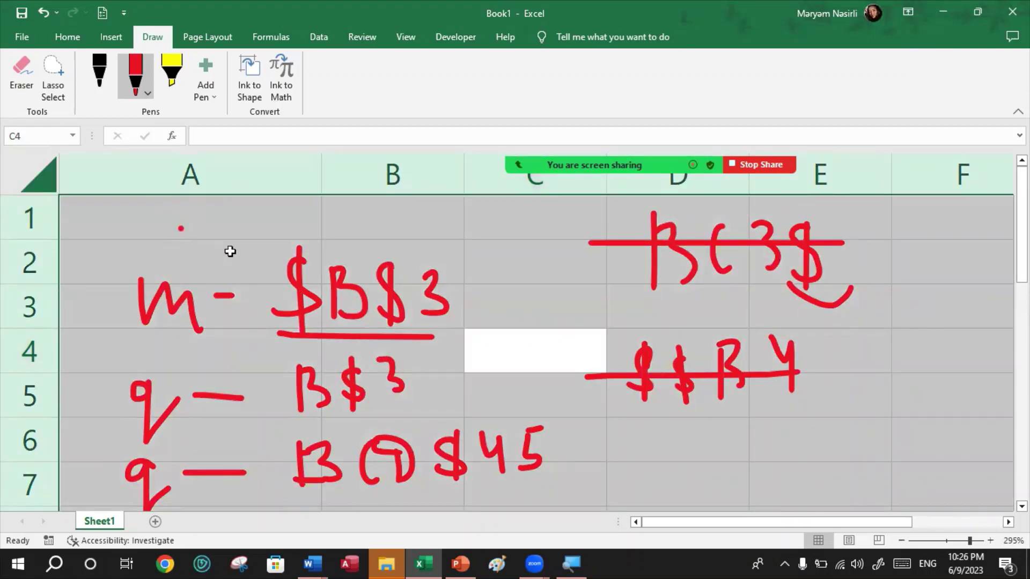
click(375, 447)
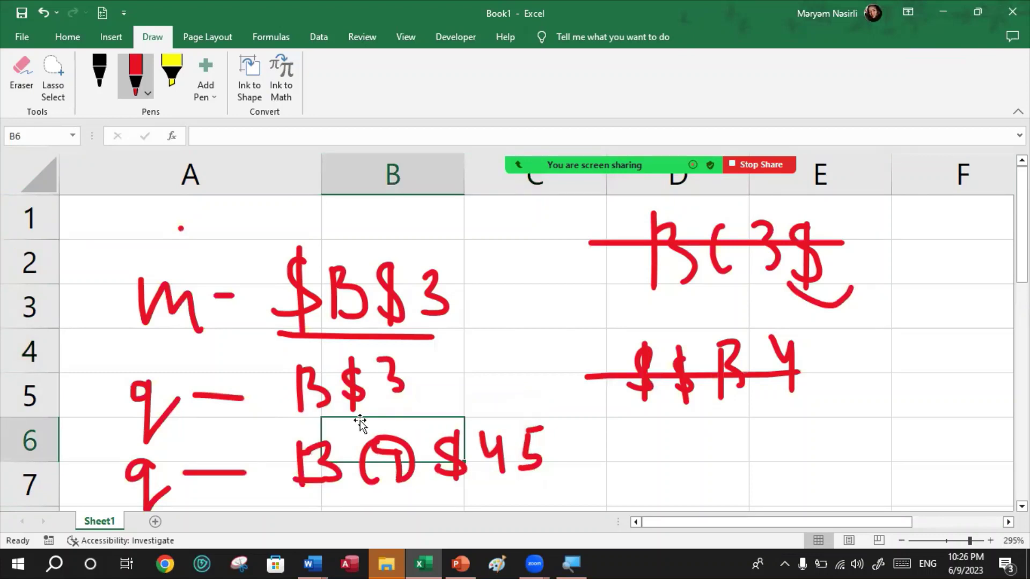
key(F5)
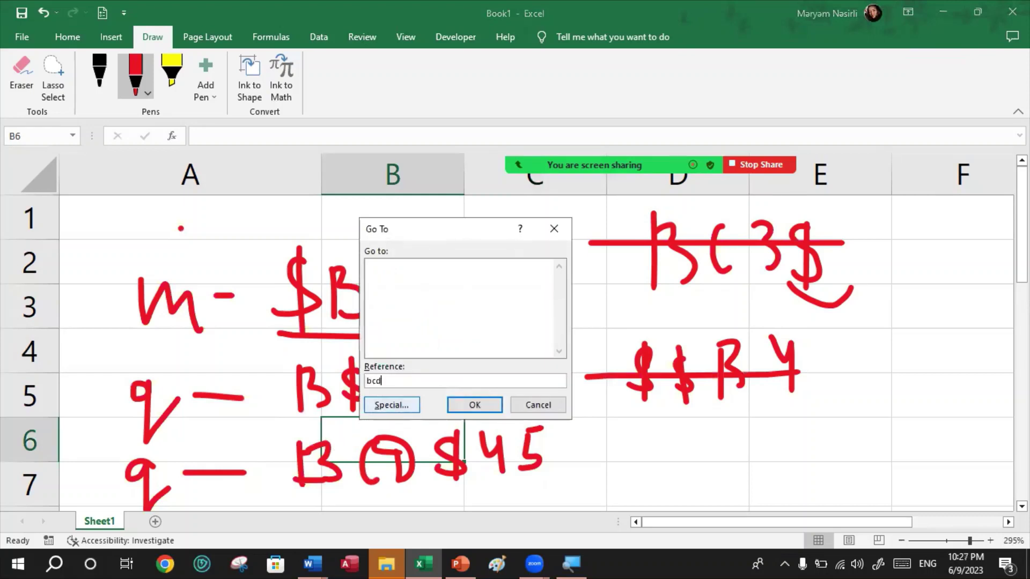
text(bcd45)
key(Return)
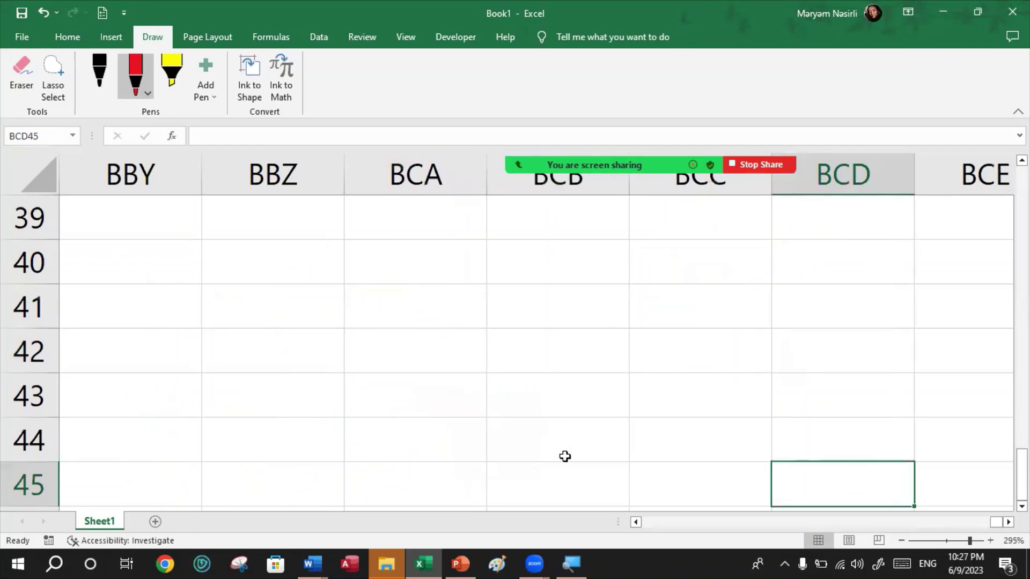
Return to cell A1 at the start of the sheet
scroll(320, 403, down, 1)
scroll(320, 403, up, 14)
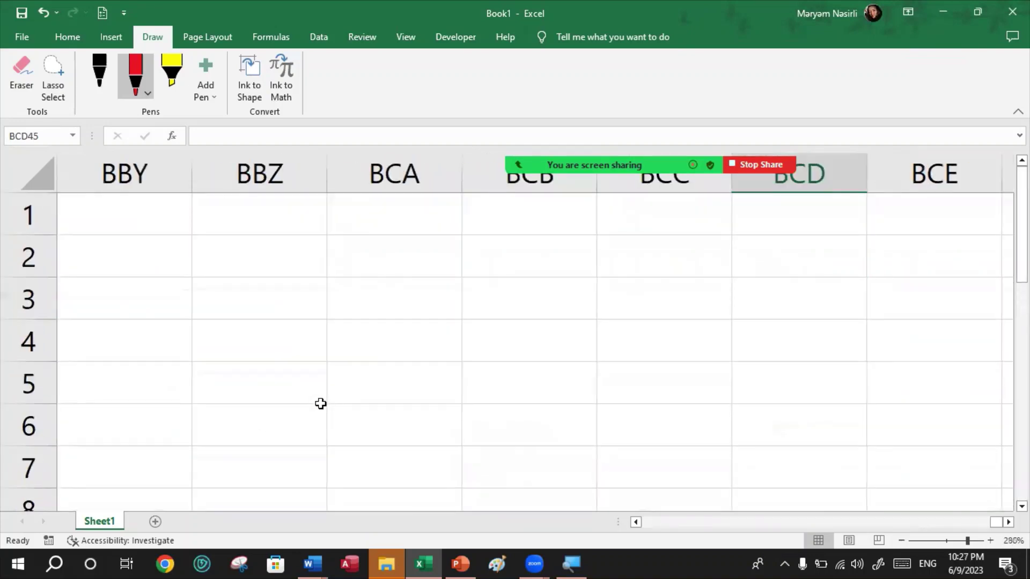
key(ctrl+Left)
key(ctrl+Up)
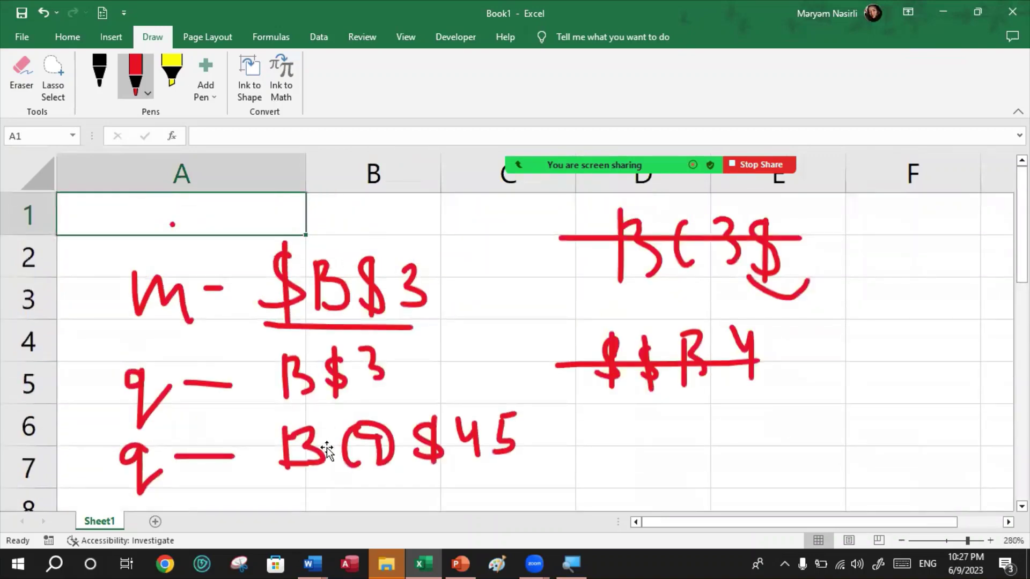
Delete all ink in the workbook and select cell B3
click(361, 35)
click(774, 92)
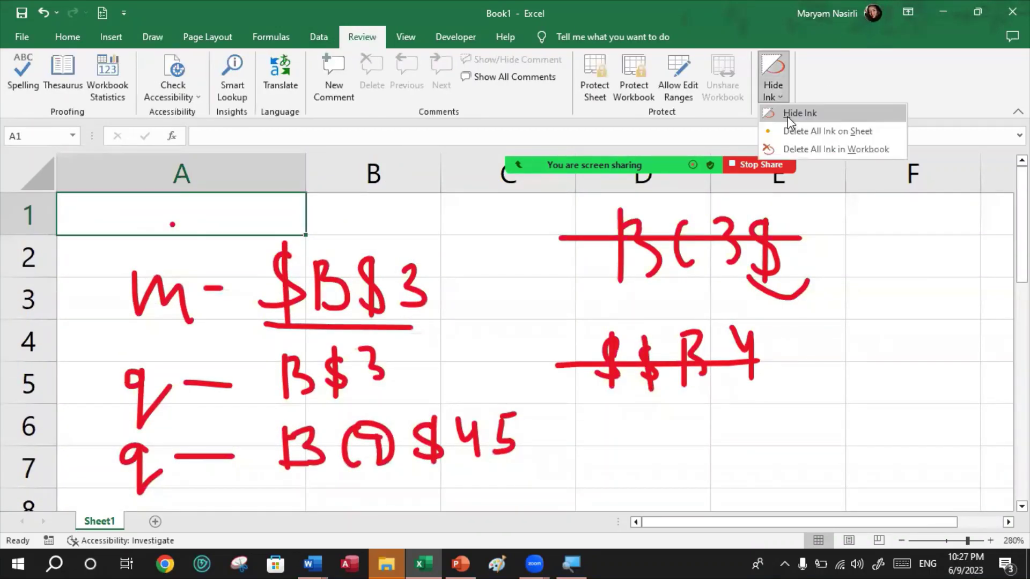
click(795, 149)
click(373, 298)
click(67, 36)
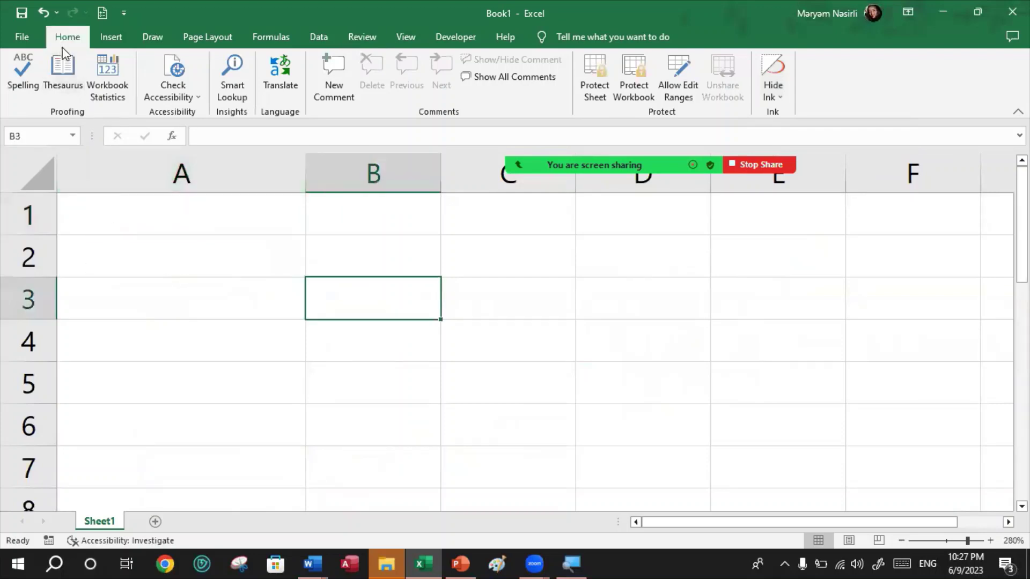
click(107, 39)
click(212, 40)
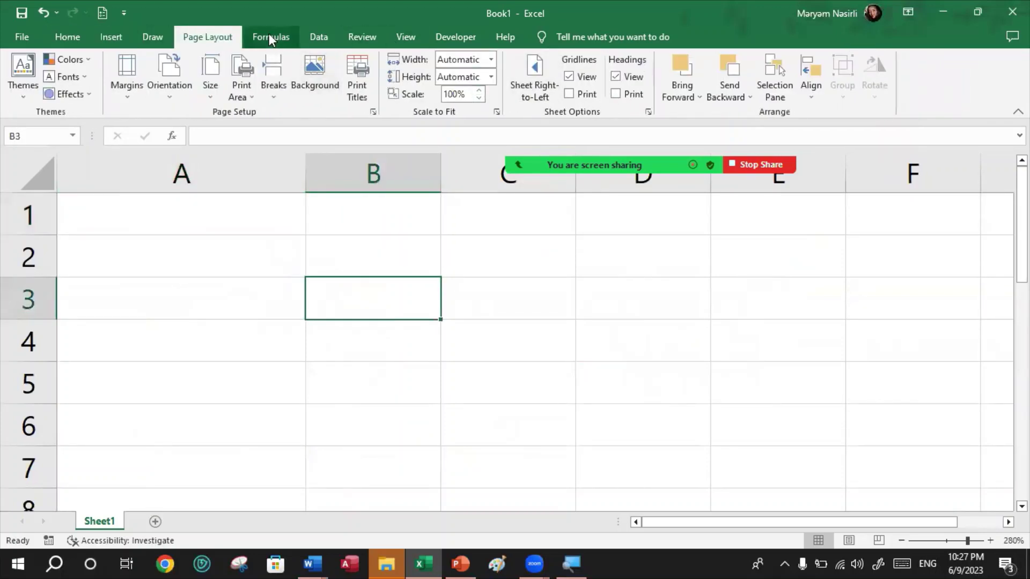
click(320, 39)
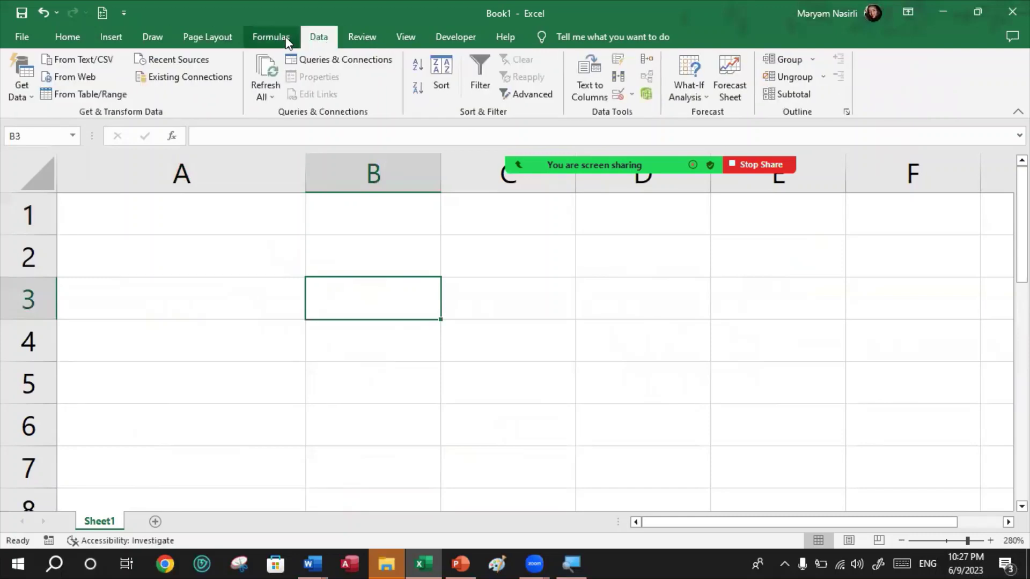
click(241, 249)
click(67, 36)
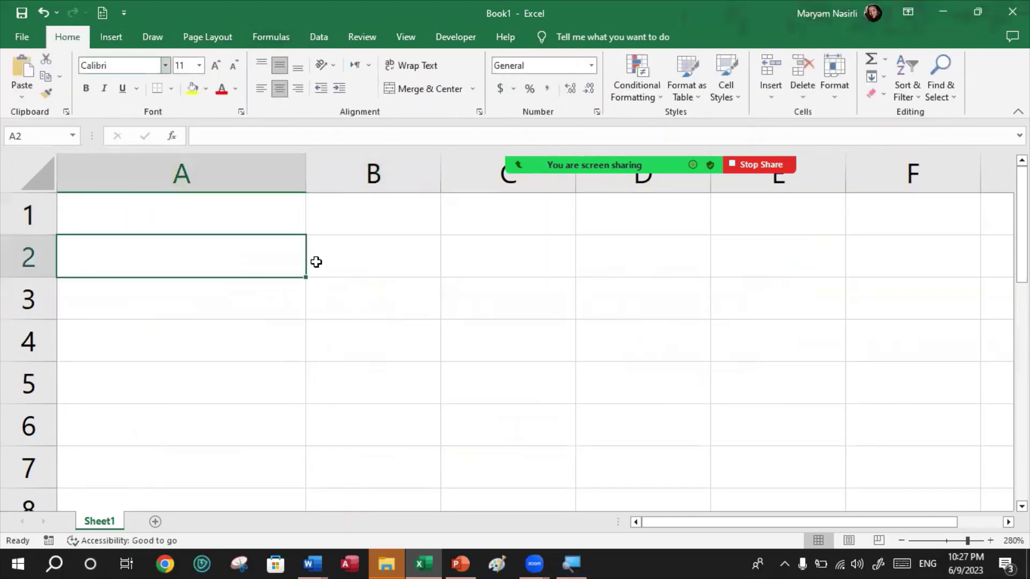
Narrow column A until it is only slightly wider than column B
click(352, 322)
scroll(352, 322, up, 3)
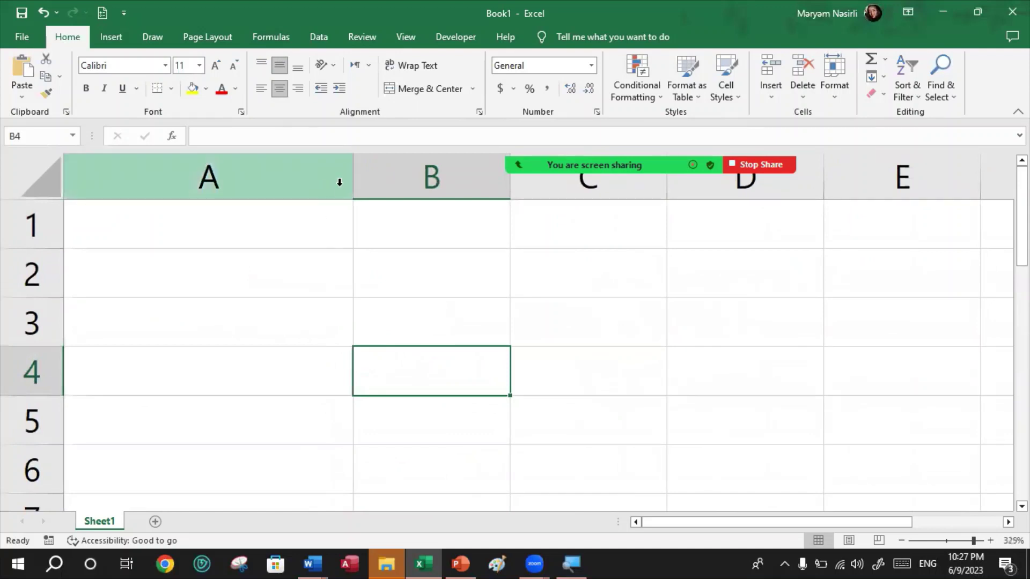
drag(352, 177, 241, 187)
click(275, 290)
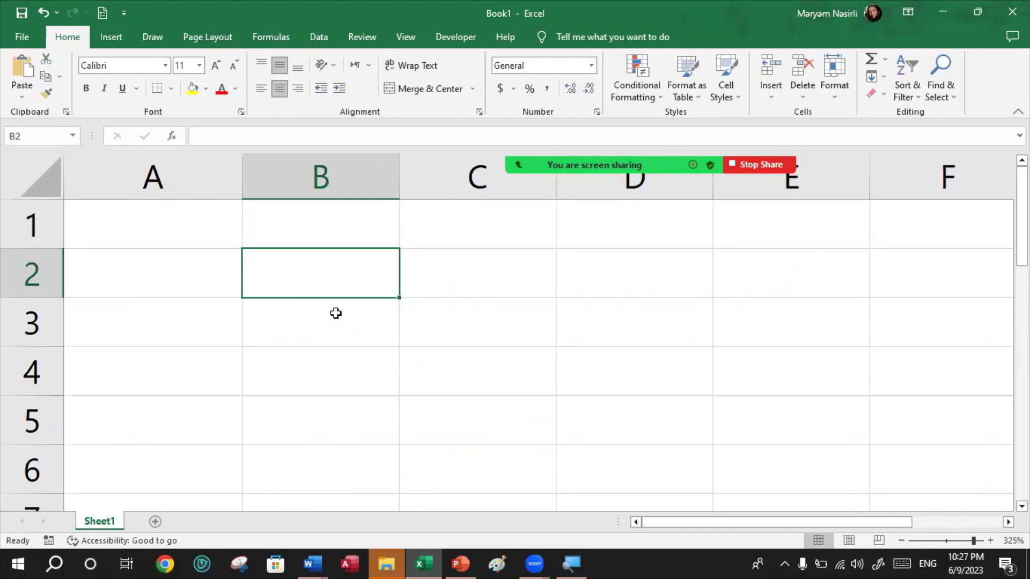
click(336, 314)
drag(190, 235, 340, 421)
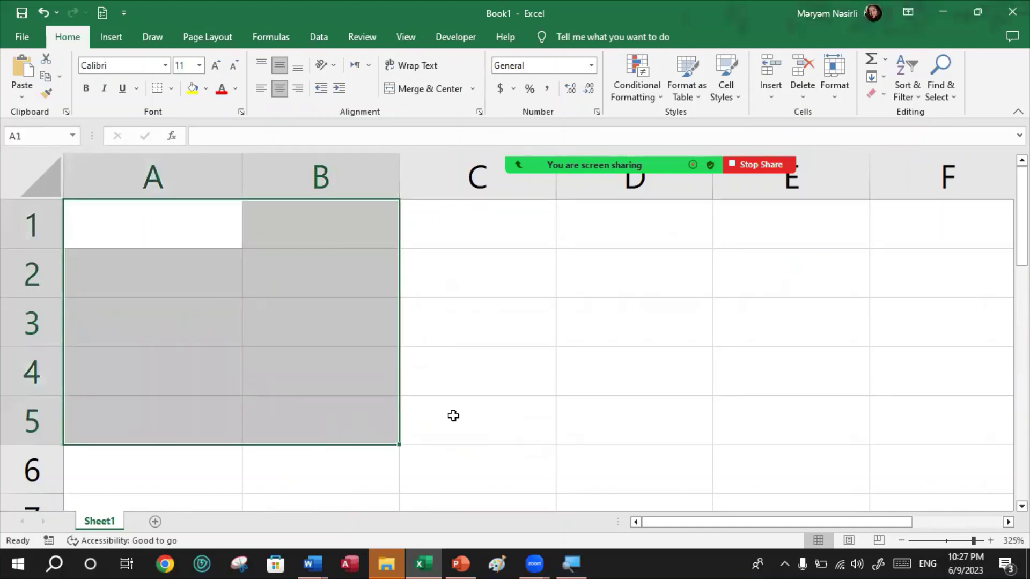
click(453, 416)
Enter the numbers 1, 2, 3 and 4 down cells A1 to A4
click(168, 243)
text(1)
key(Return)
text(2)
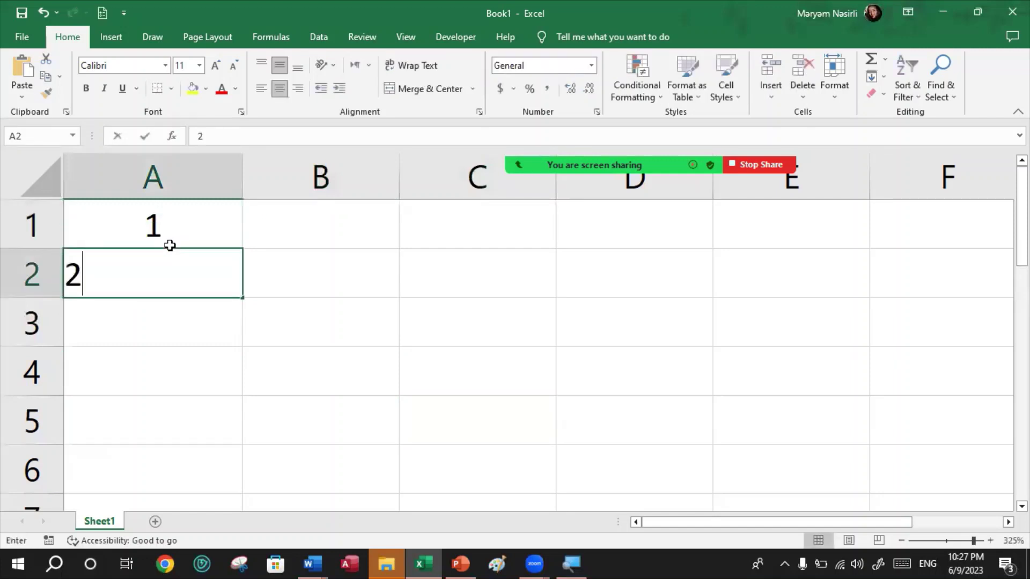
key(Return)
text(3)
key(Return)
text(4)
key(Return)
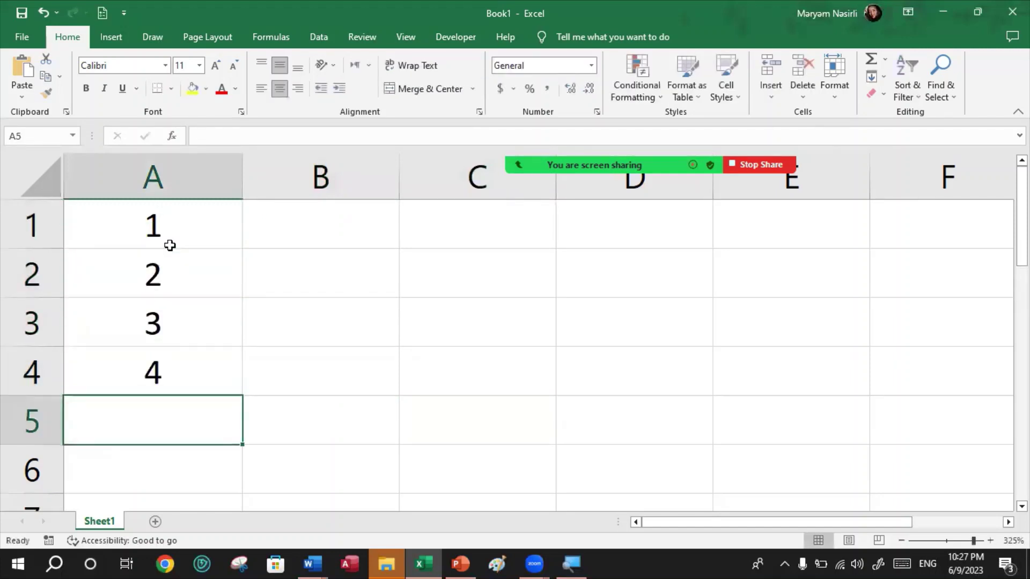
Apply a color scale running from green for low to red for high values to A1:A4, and undo it
drag(168, 240, 206, 365)
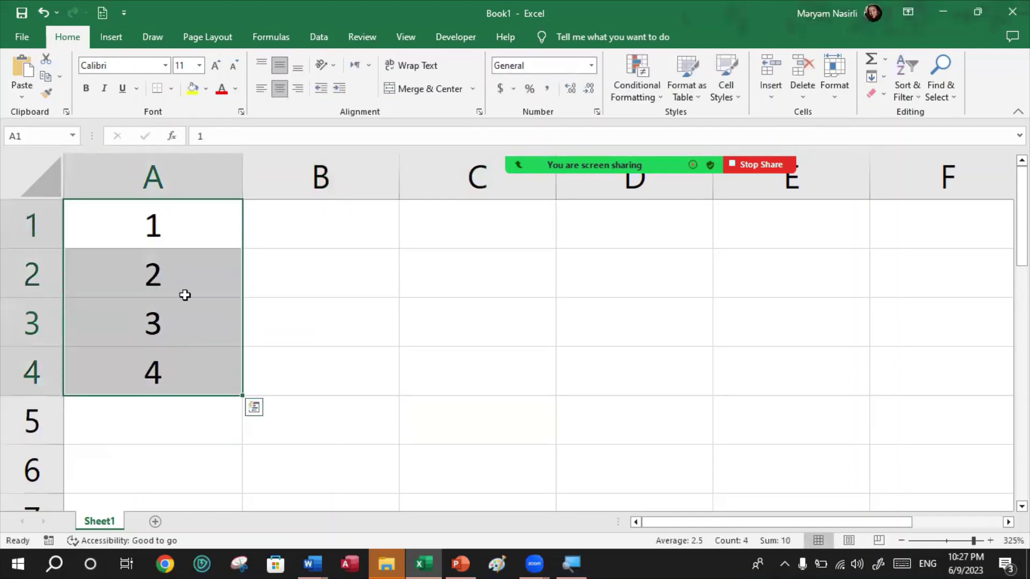
click(315, 41)
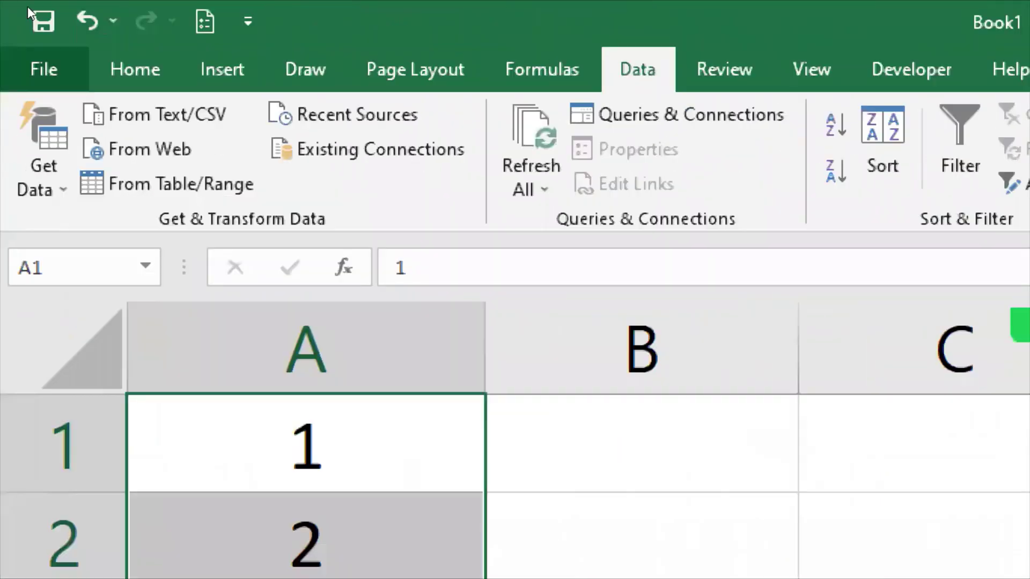
click(98, 50)
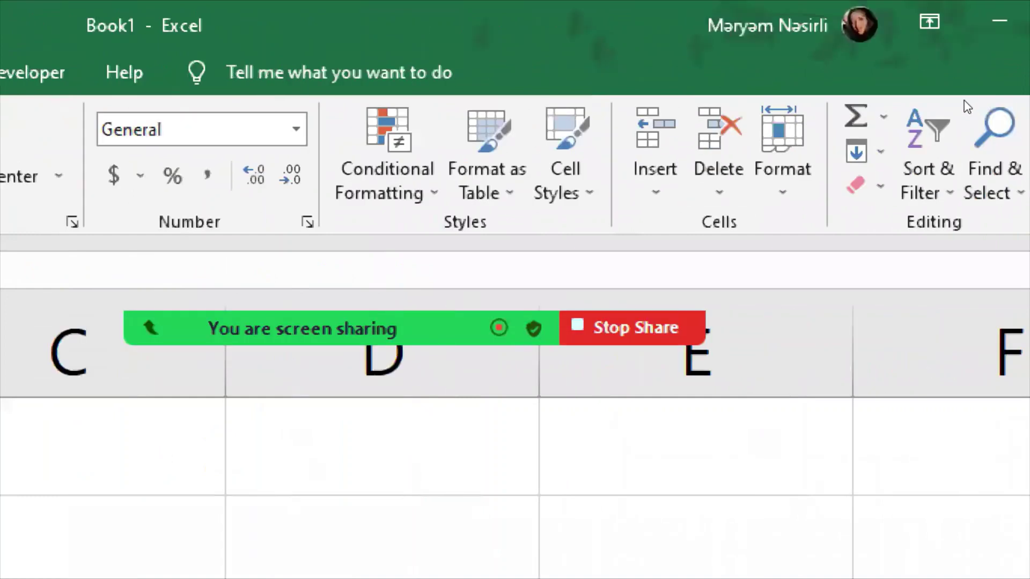
click(387, 161)
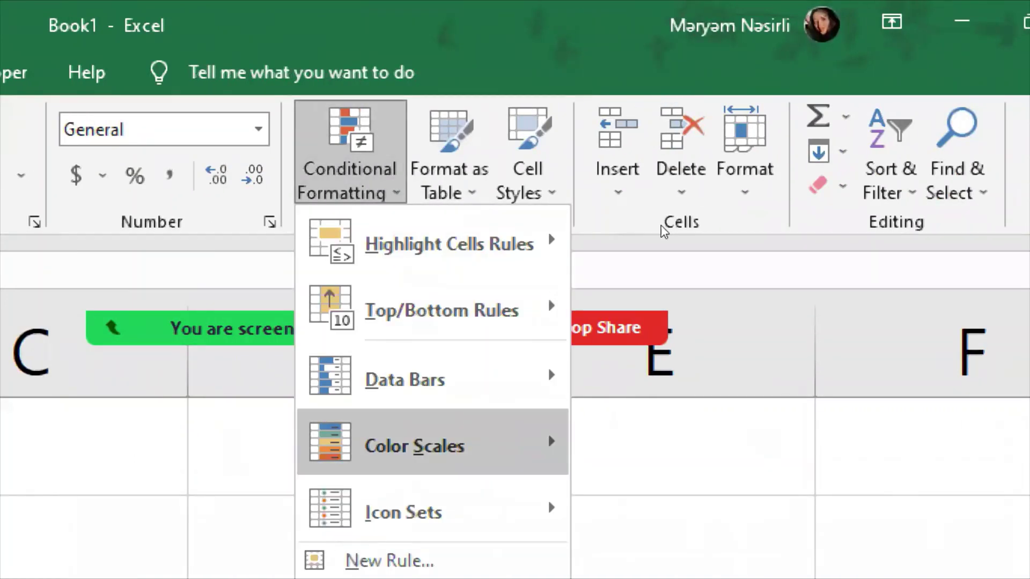
mouse_move(429, 445)
click(661, 442)
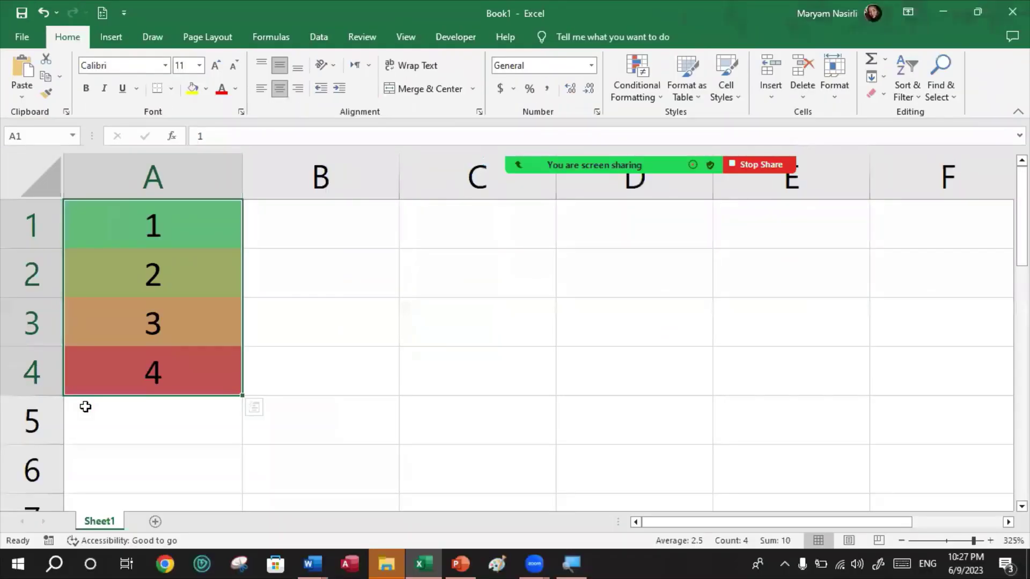
key(ctrl+z)
click(320, 370)
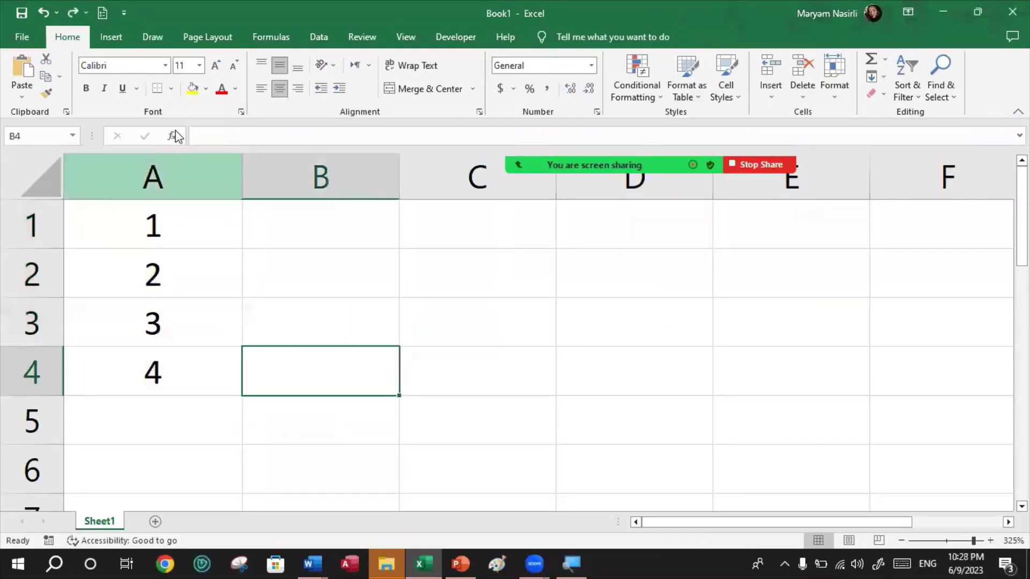
Clear the numbers from cells A1:A4
click(317, 39)
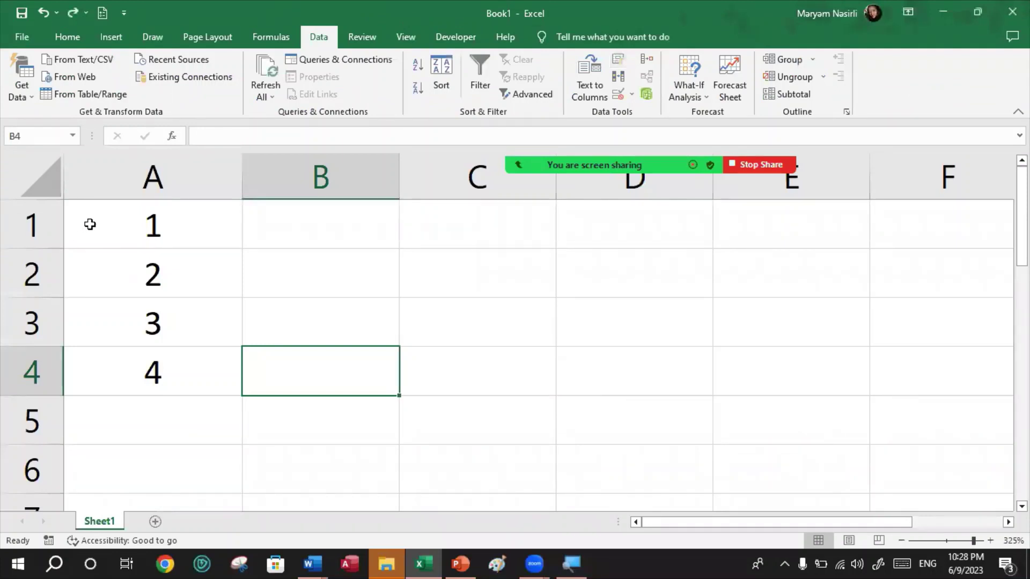
drag(87, 223, 140, 364)
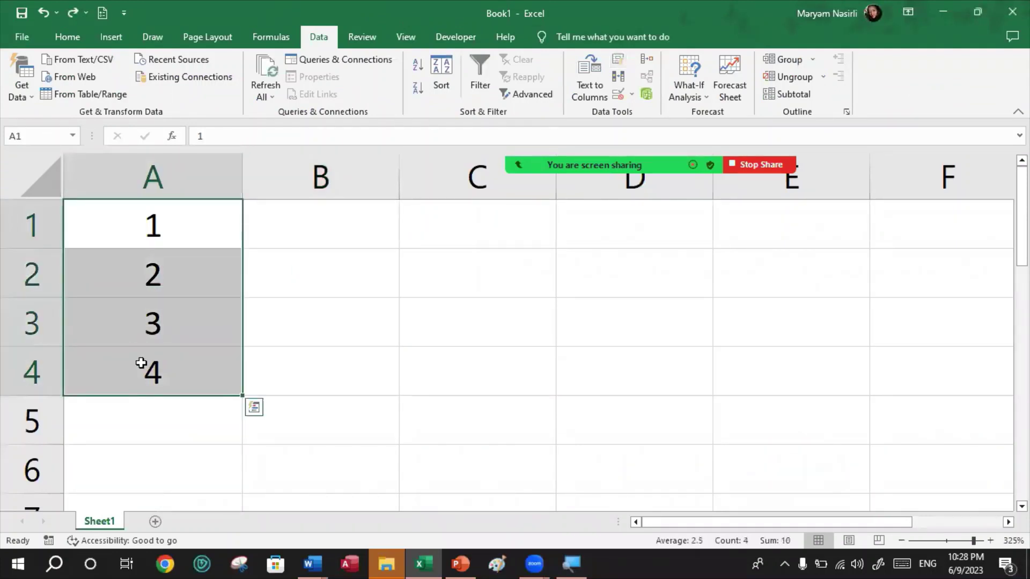
key(Delete)
click(370, 341)
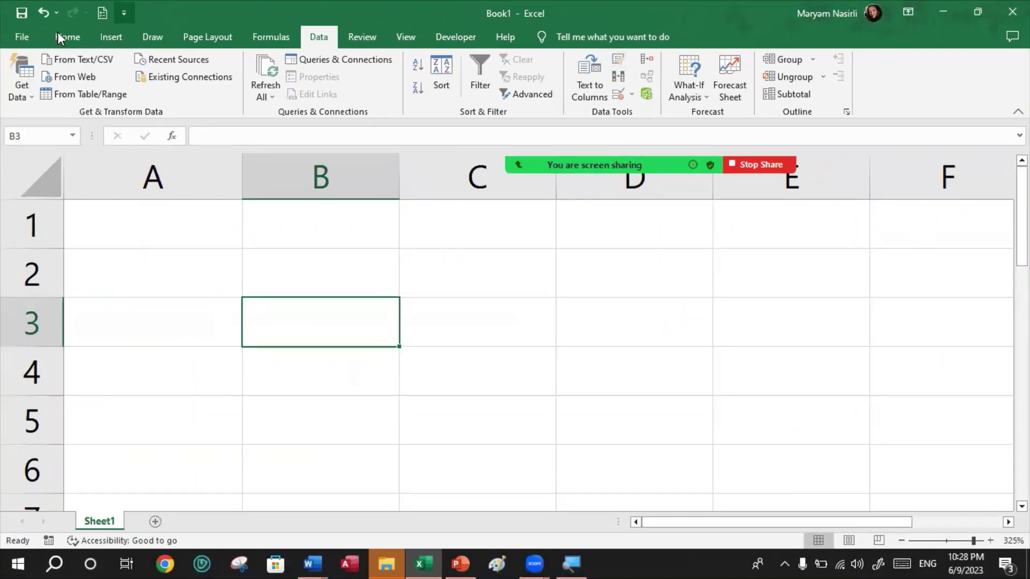
Open the recent workbook tablar.xlsx and go to its Data sheet
click(22, 37)
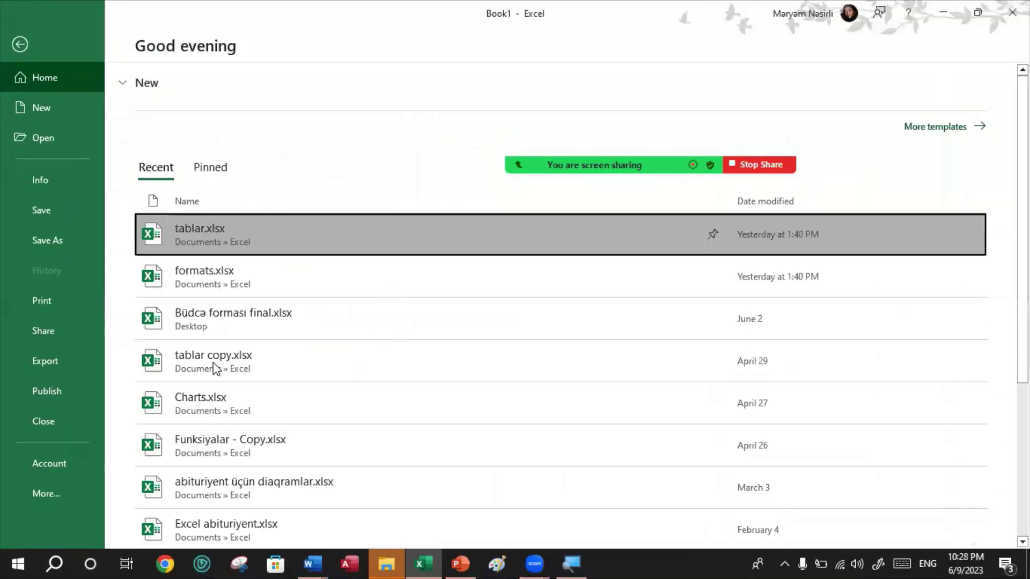
click(215, 230)
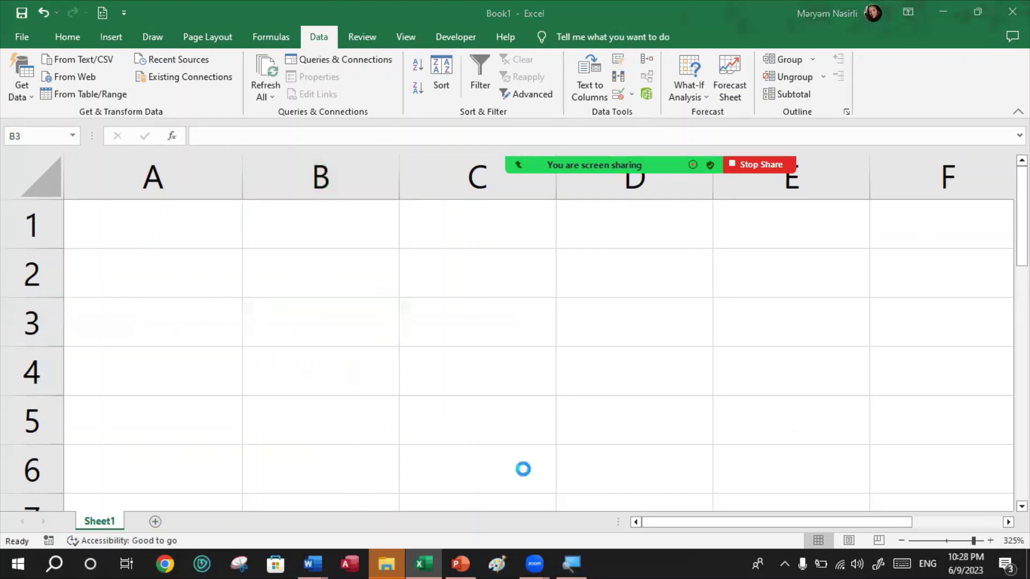
click(392, 521)
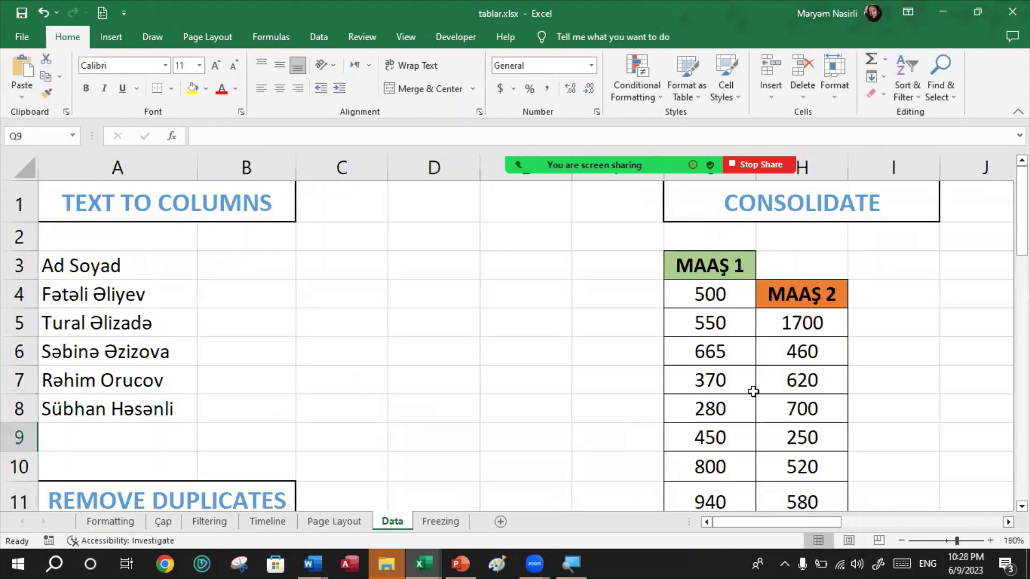
Look through the exercise tables on the Data sheet, from Text to Columns across to Flash Fill
scroll(817, 374, down, 3)
scroll(954, 354, down, 8)
scroll(954, 353, up, 4)
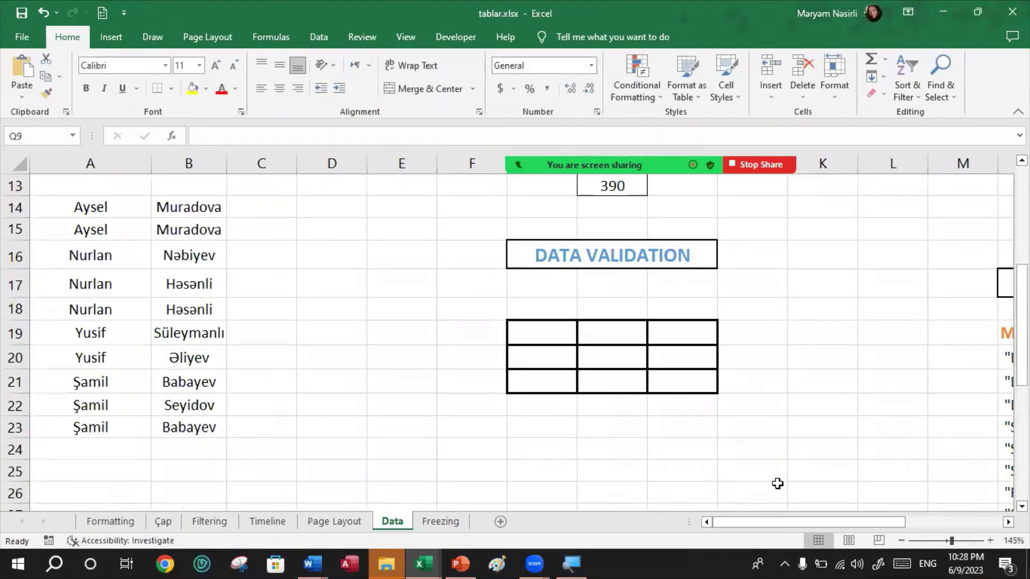
scroll(777, 482, down, 6)
scroll(579, 429, down, 1)
scroll(576, 407, up, 10)
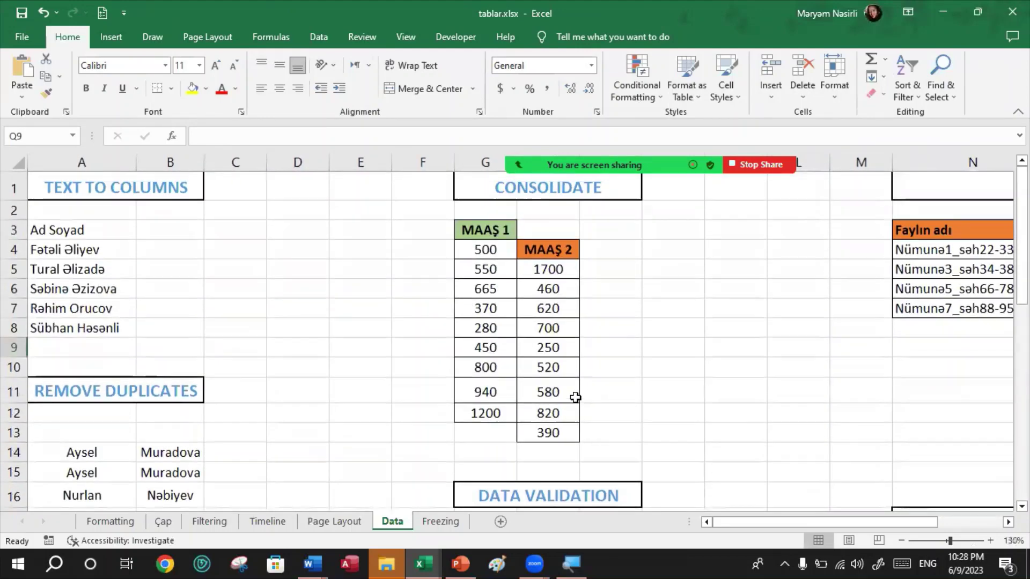
drag(730, 524, 796, 524)
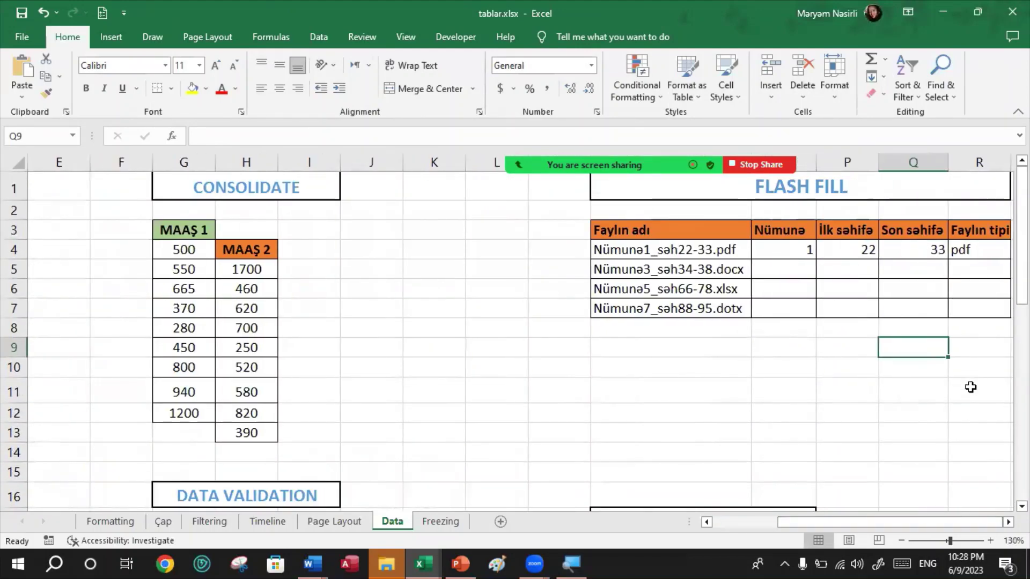
scroll(969, 351, up, 3)
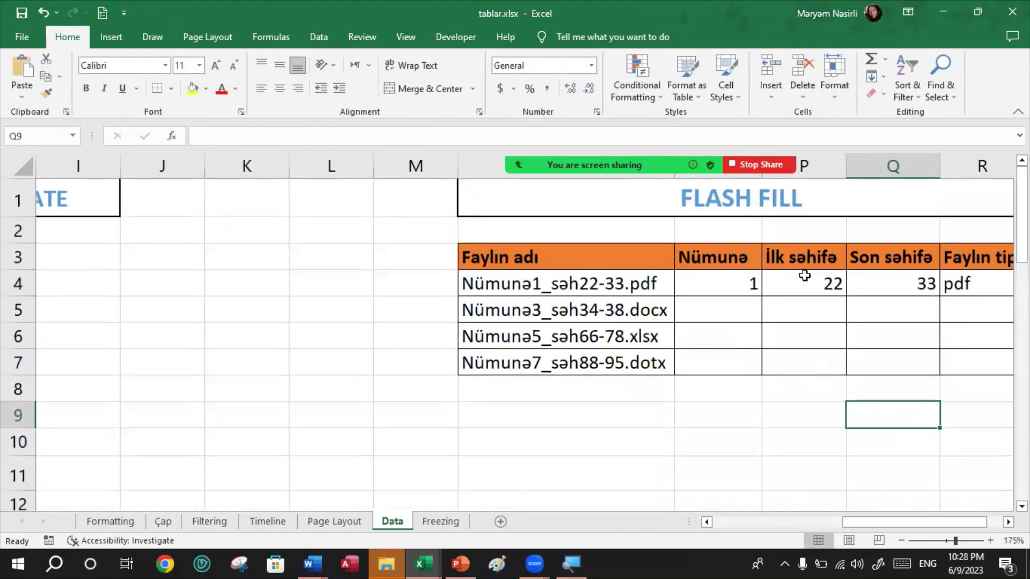
Complete the İlk səhifə column in P3:P7 of the FLASH FILL table with Flash Fill
click(803, 268)
drag(803, 268, 807, 365)
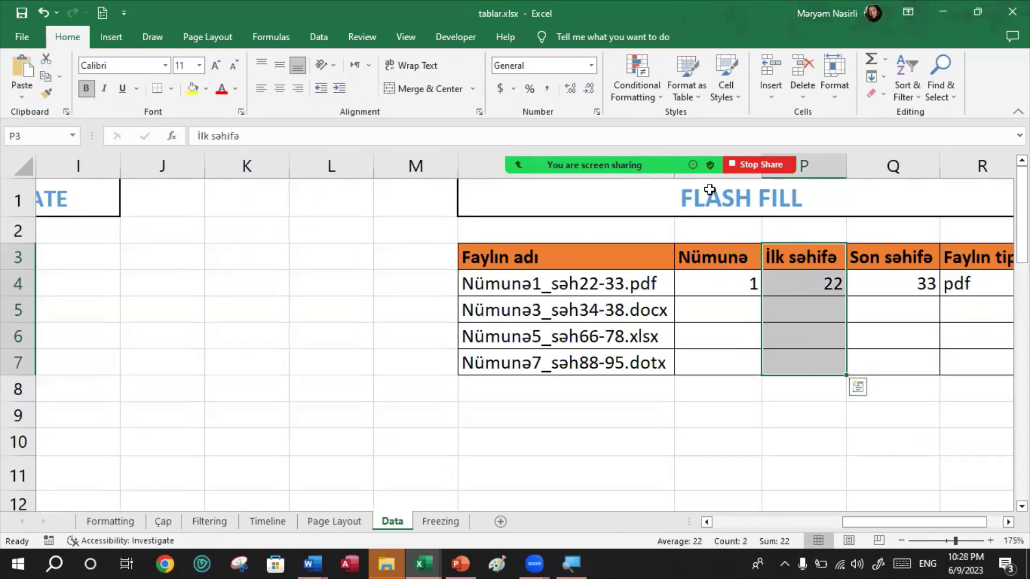
click(318, 36)
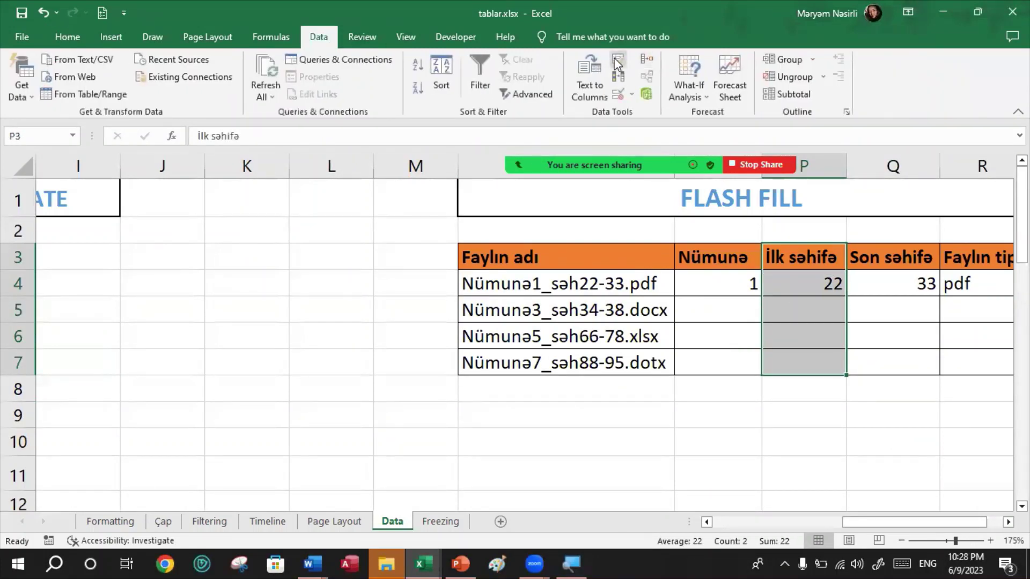
click(619, 59)
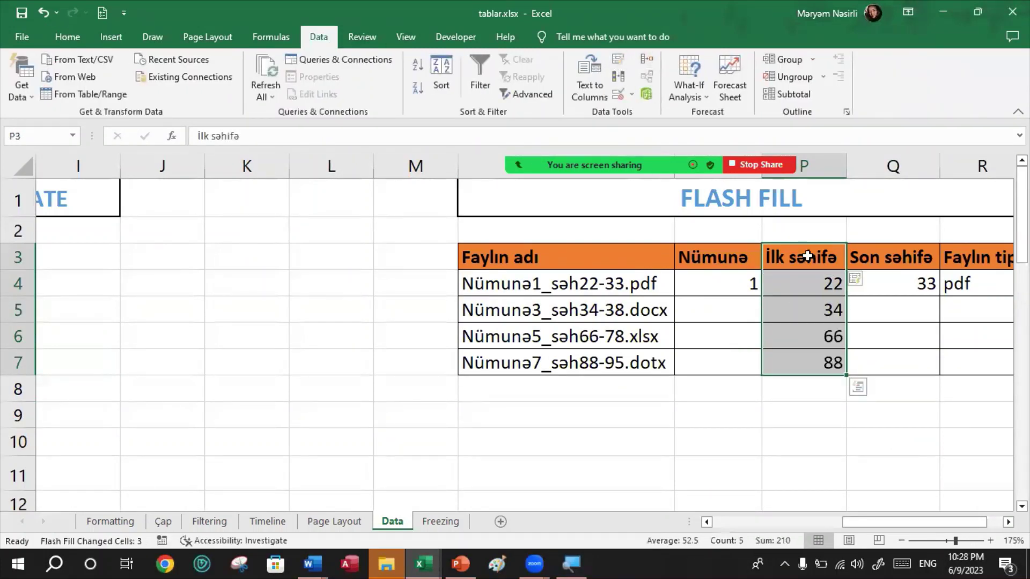
Examine the row for Nümunə3_səh34-38.docx in the FLASH FILL table and the salary columns of the CONSOLIDATE table
click(667, 317)
drag(743, 309, 823, 310)
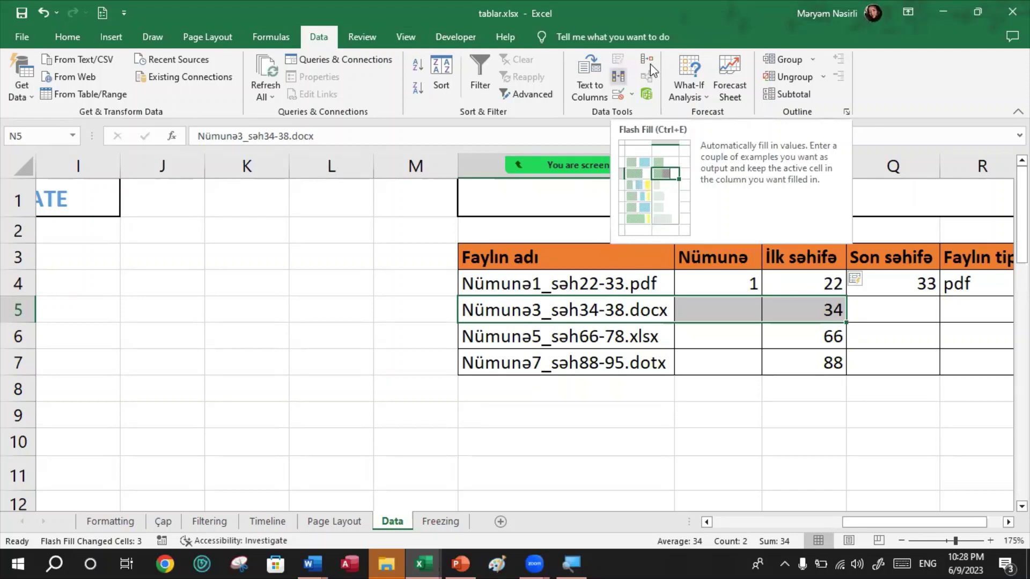
key(Up)
key(Up)
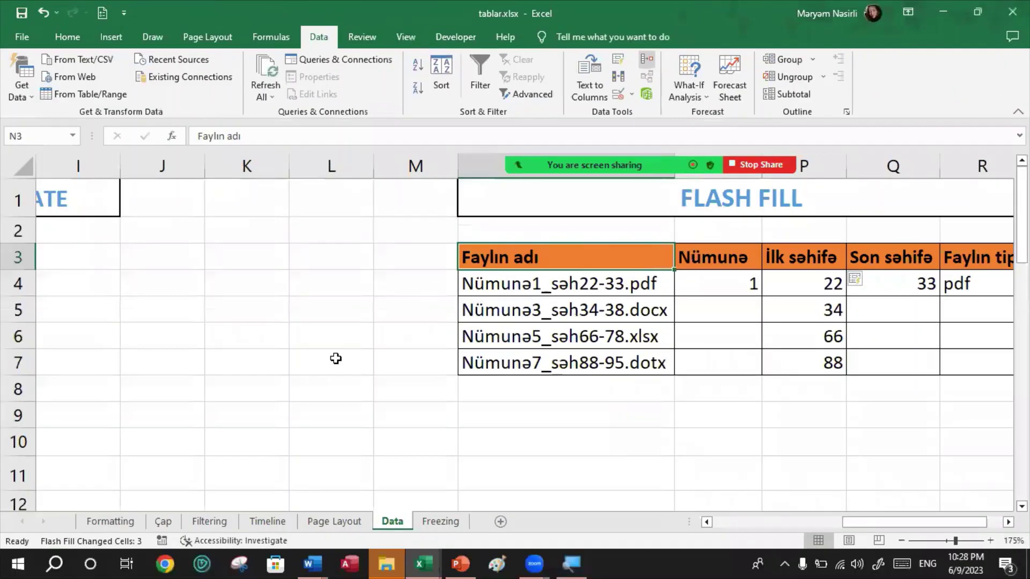
scroll(336, 356, down, 4)
scroll(204, 304, up, 4)
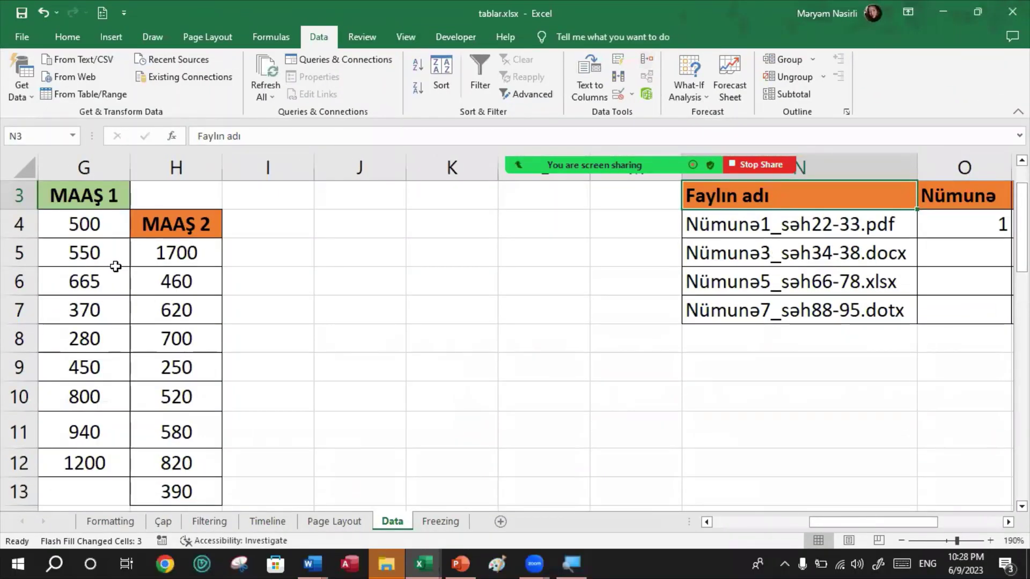
scroll(123, 263, up, 1)
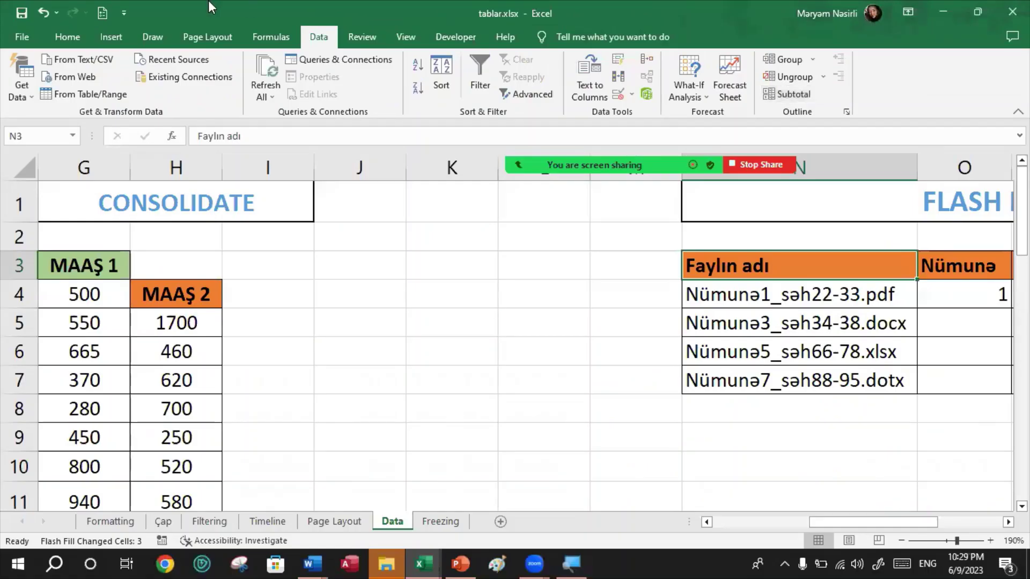
Handwrite "File – Info, Save as, R" in red ink across the Data sheet, starting in column J around row 4
click(376, 35)
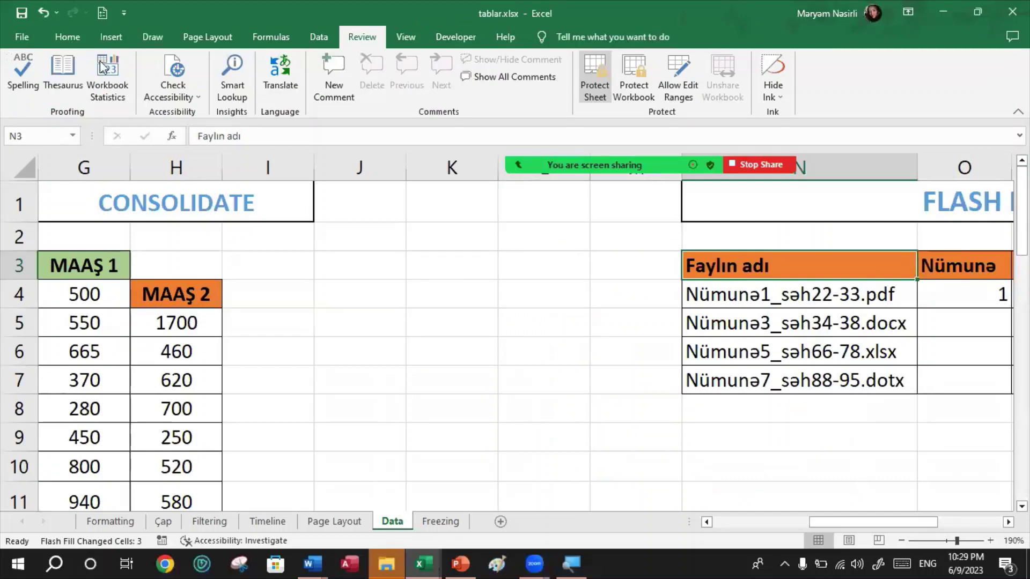
click(452, 322)
click(153, 36)
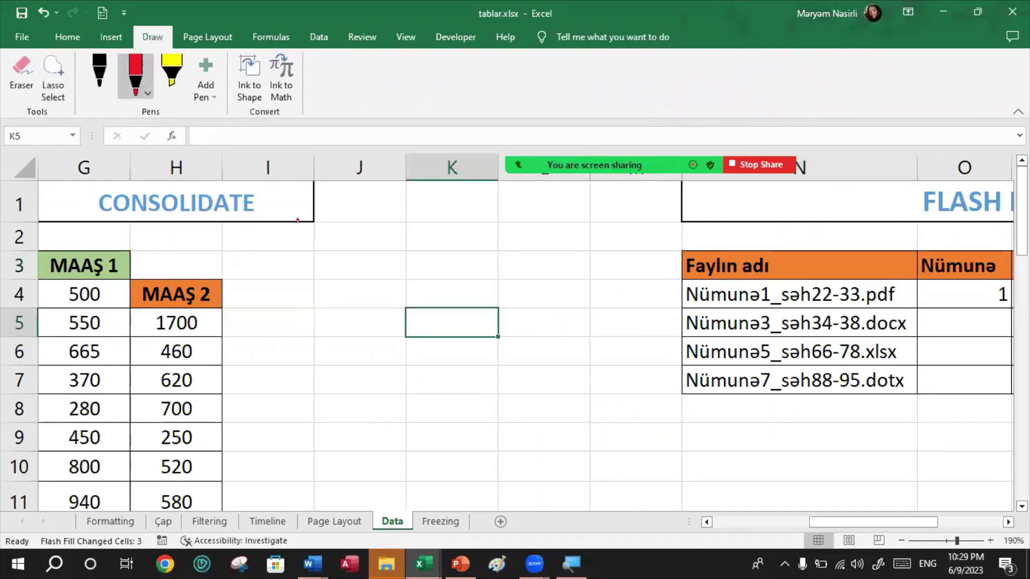
mouse_move(347, 282)
mouse_down()
mouse_move(348, 312)
mouse_move(361, 280)
mouse_move(368, 298)
mouse_move(403, 263)
mouse_move(423, 304)
mouse_move(465, 291)
mouse_up()
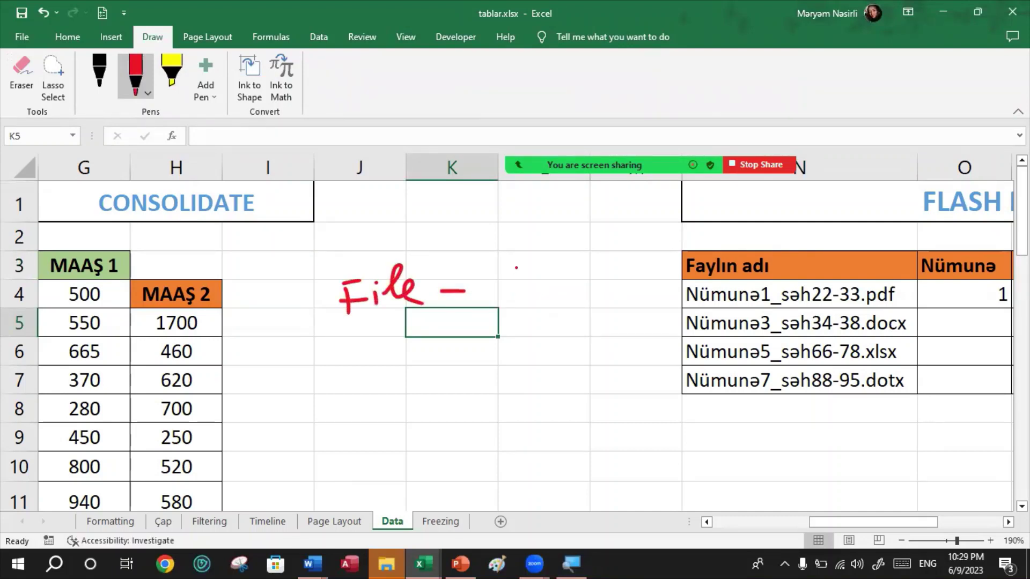
mouse_move(516, 268)
mouse_down()
mouse_move(516, 299)
mouse_move(548, 295)
mouse_move(549, 322)
mouse_up()
mouse_move(536, 301)
mouse_down()
mouse_move(564, 298)
mouse_move(572, 284)
mouse_up()
click(584, 291)
mouse_move(614, 290)
mouse_down()
mouse_move(658, 279)
mouse_move(714, 296)
mouse_move(730, 256)
mouse_move(733, 282)
mouse_up()
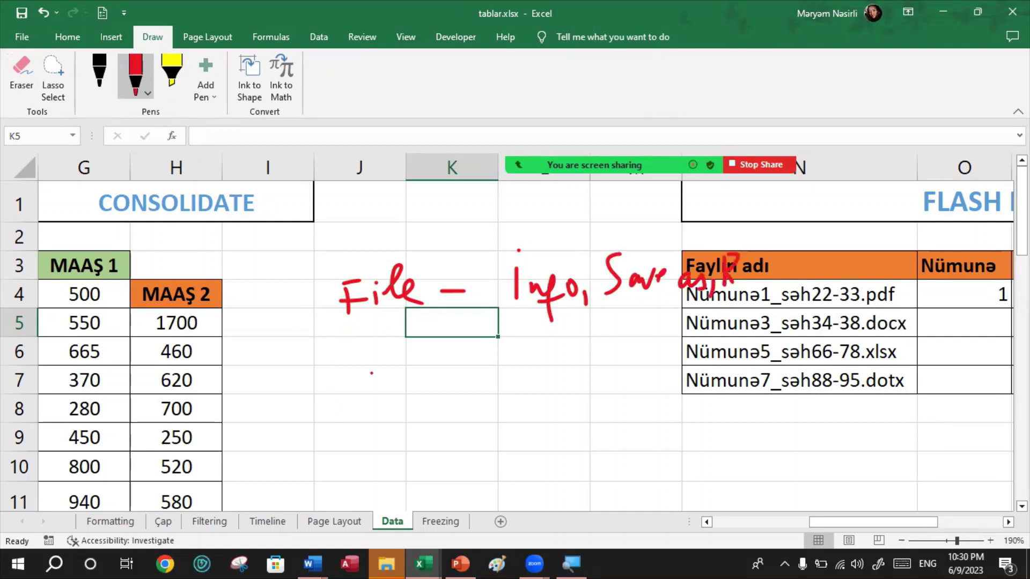
Handwrite "Vərəq – info, Home, R" in red ink below the File line, around row 7
mouse_move(356, 369)
mouse_down()
mouse_move(378, 362)
mouse_move(397, 387)
mouse_move(413, 377)
mouse_move(435, 403)
mouse_move(455, 396)
mouse_move(471, 415)
mouse_move(525, 396)
mouse_move(546, 361)
mouse_move(570, 397)
mouse_move(586, 375)
mouse_move(614, 382)
mouse_up()
mouse_move(661, 354)
mouse_down()
mouse_move(674, 370)
mouse_move(748, 375)
mouse_move(777, 402)
mouse_move(821, 370)
mouse_move(822, 394)
mouse_up()
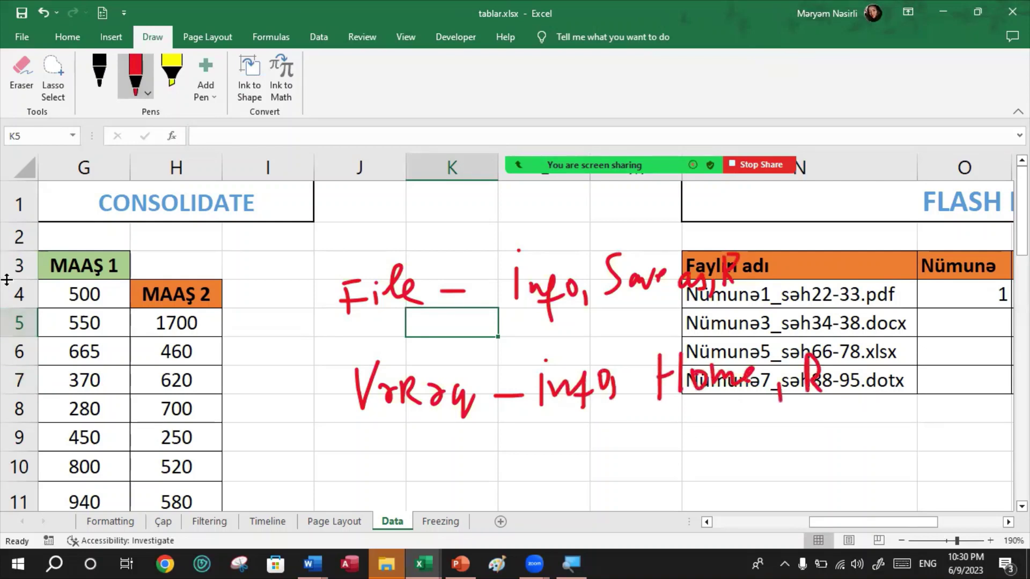
Look over the Review and View commands, show the Data sheet in Page Break Preview, and return to Normal view
click(409, 35)
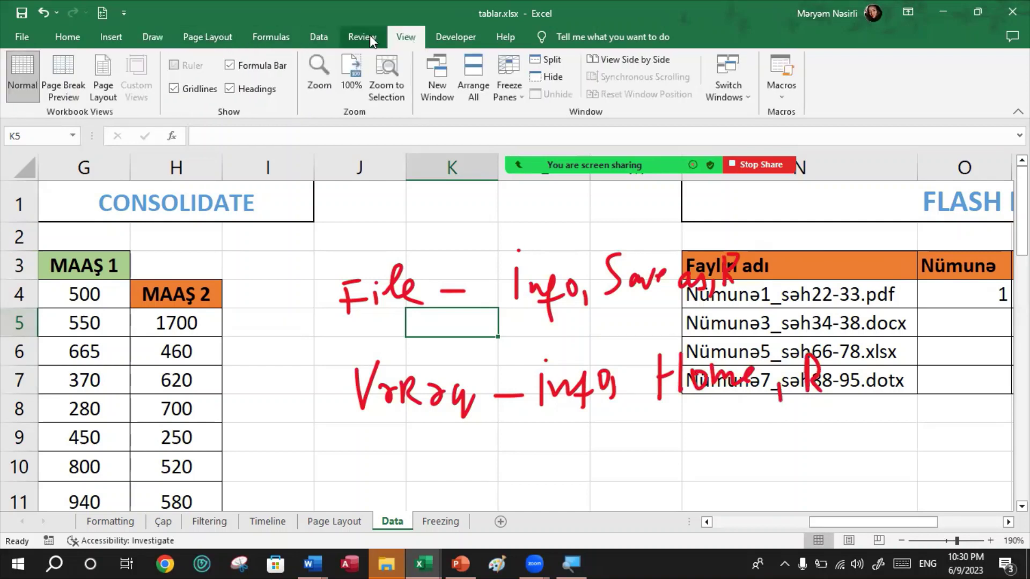
click(362, 36)
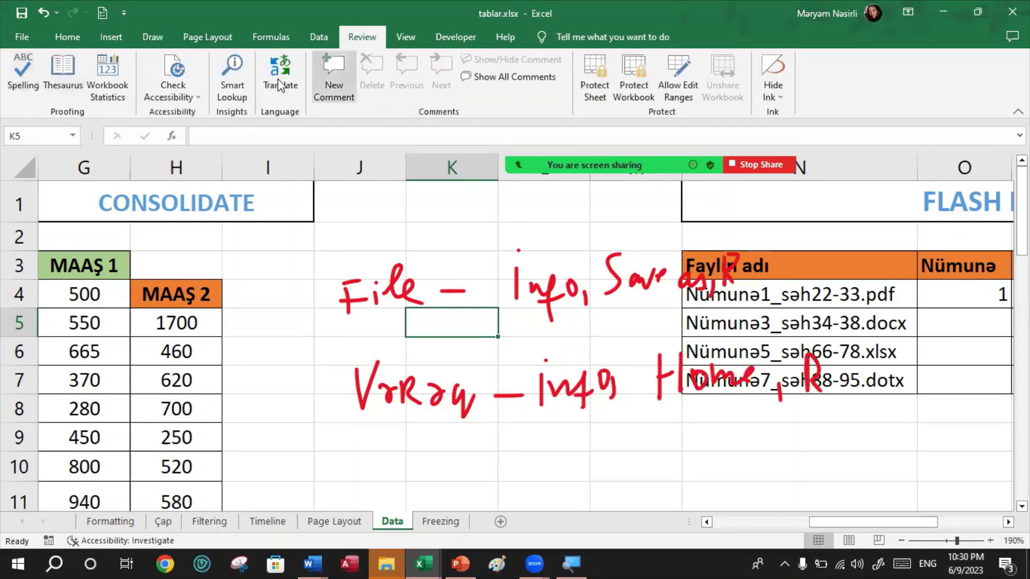
click(409, 37)
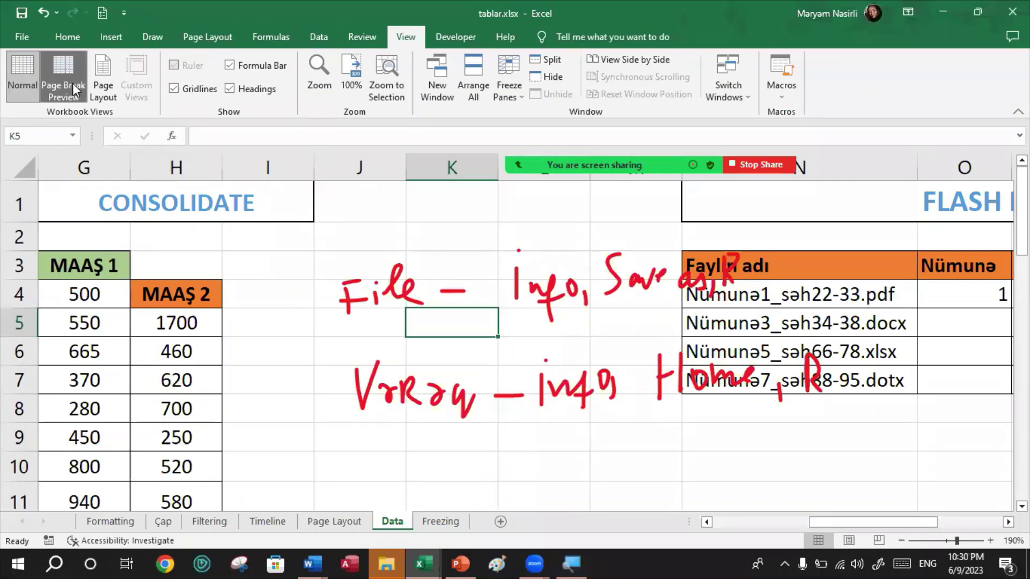
click(72, 85)
scroll(276, 387, down, 4)
scroll(276, 386, up, 4)
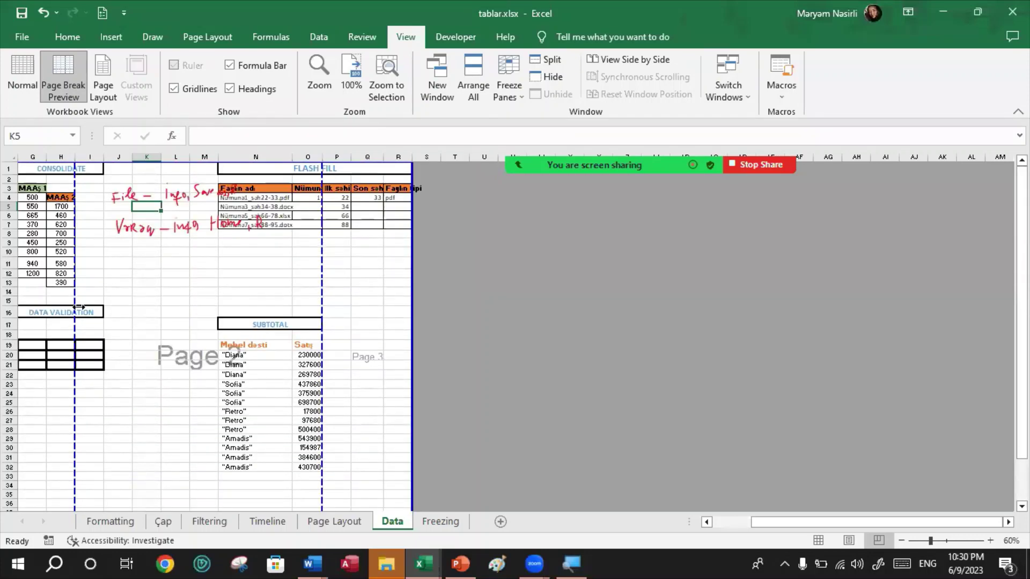
click(9, 76)
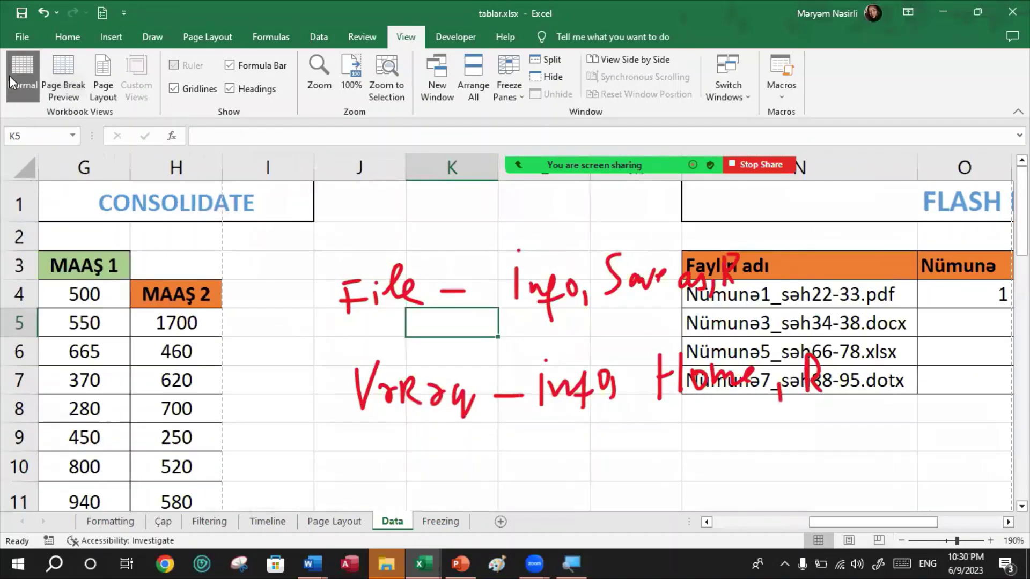
Show the Data sheet in Page Layout view, inspect its pages, and return to Normal view
click(106, 76)
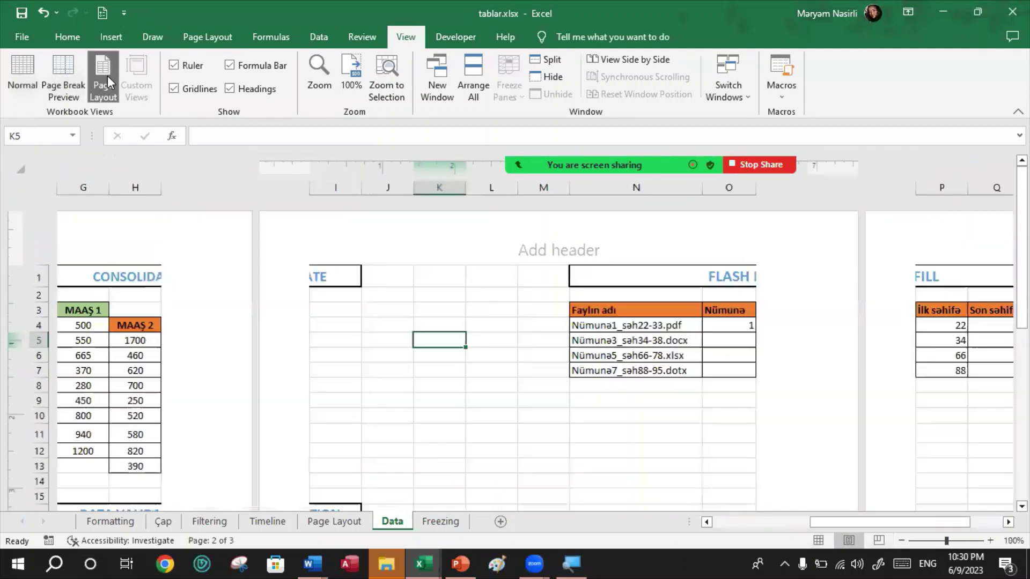
scroll(305, 307, down, 5)
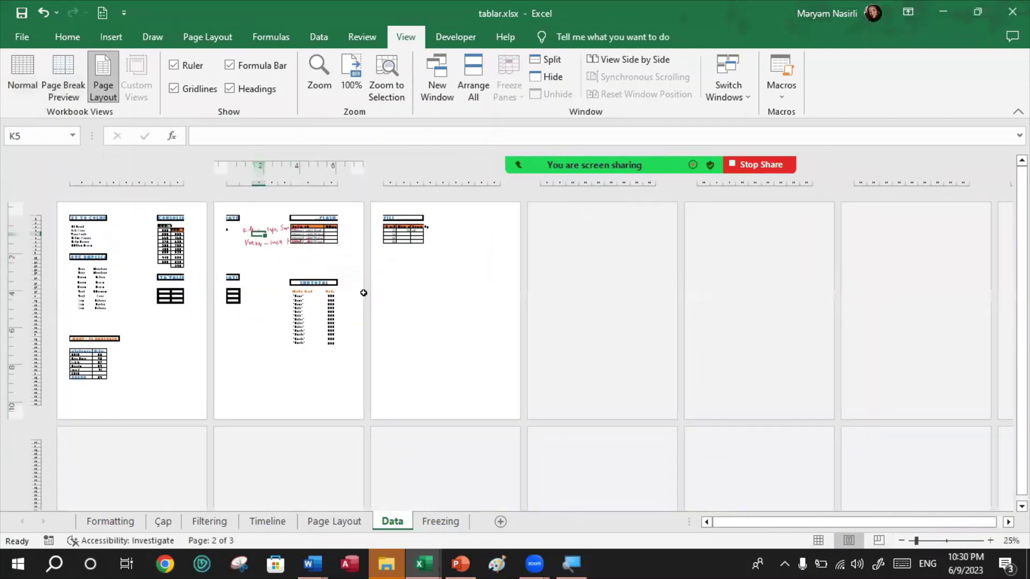
scroll(248, 318, up, 6)
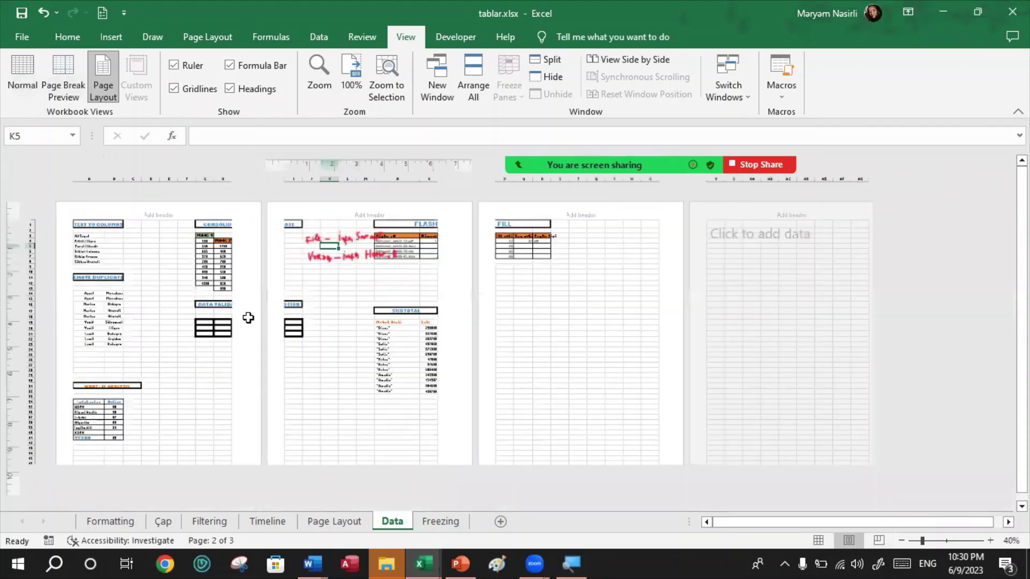
scroll(249, 318, up, 3)
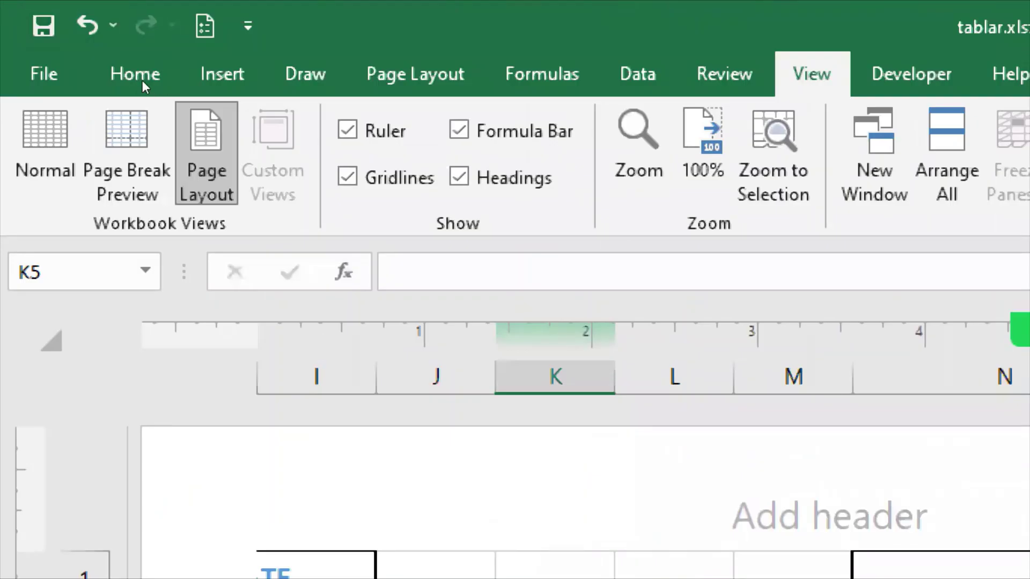
click(45, 150)
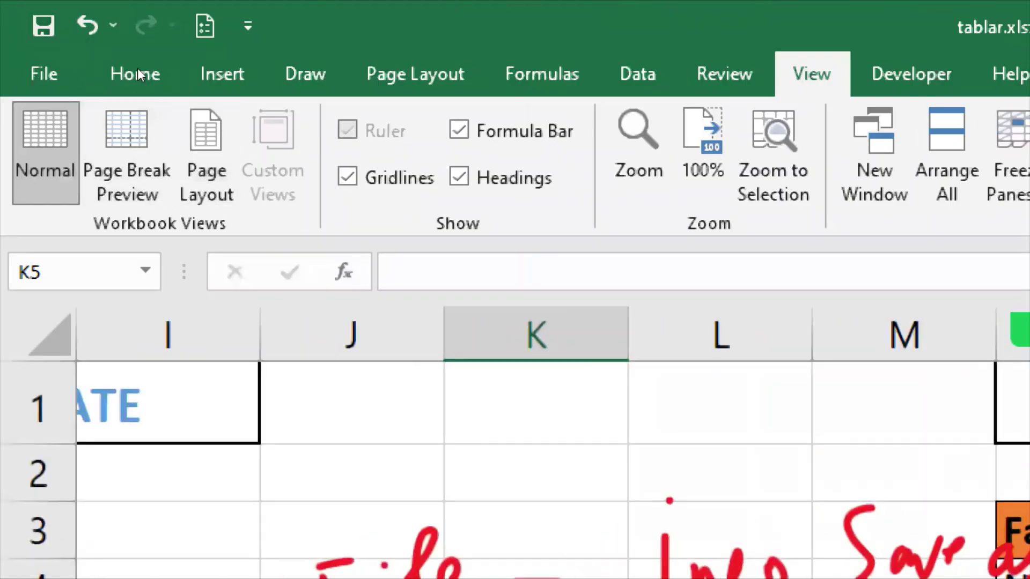
Select cell J2 and examine the Freeze Panes, Freeze Top Row and Freeze First Column options without applying any
key(Left)
key(Up)
key(Up)
key(Up)
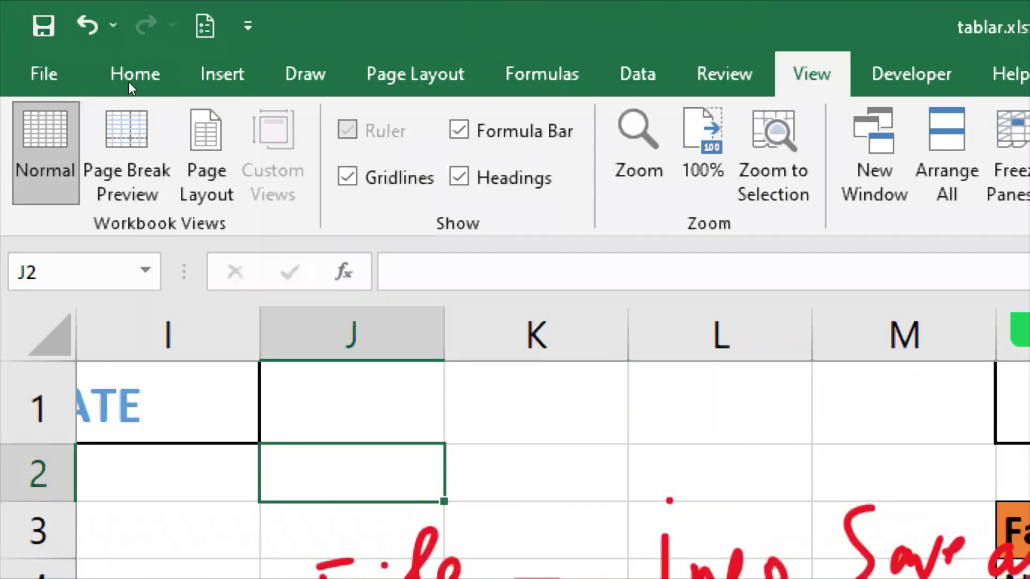
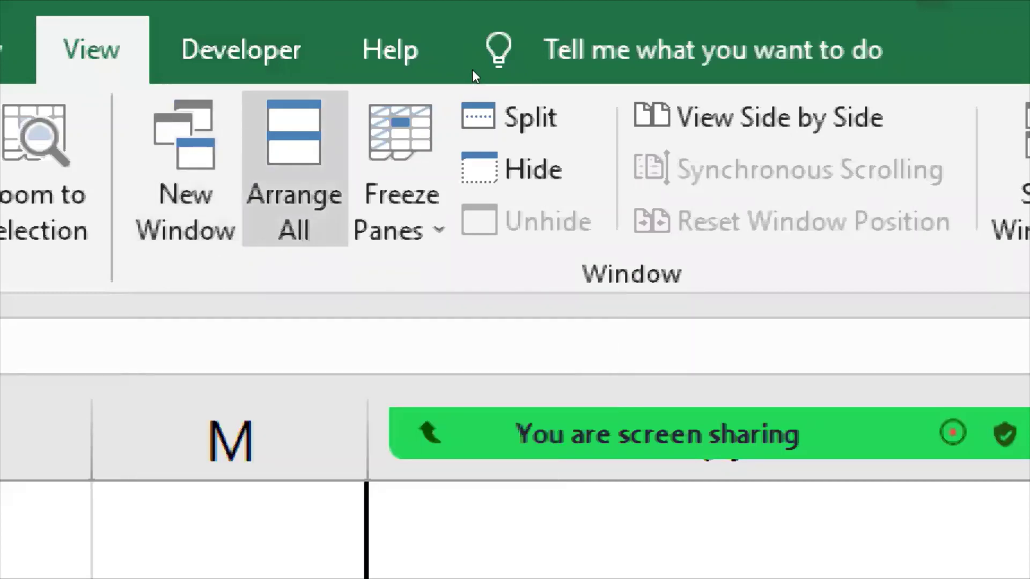
key(Right)
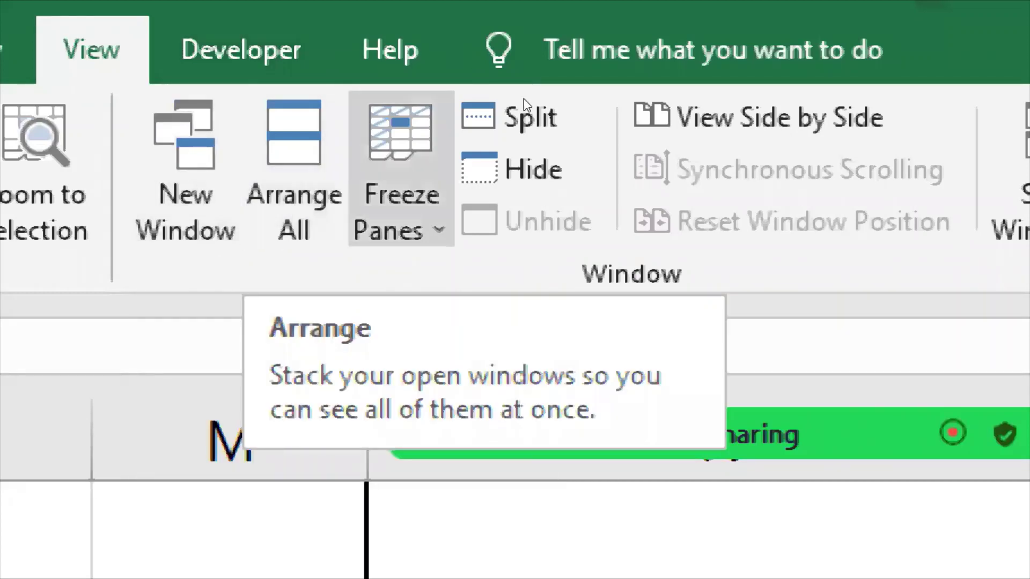
key(Down)
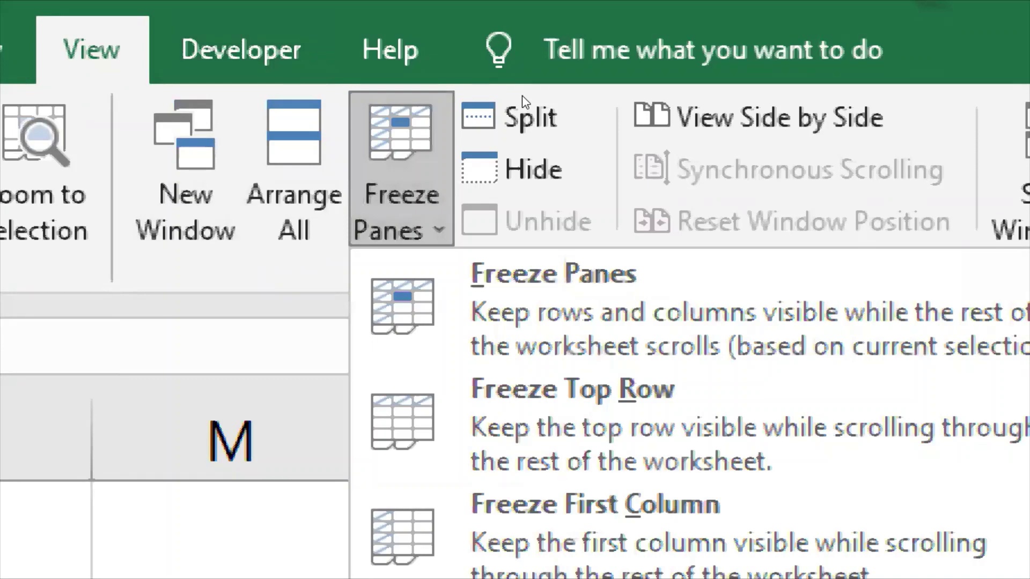
key(Down)
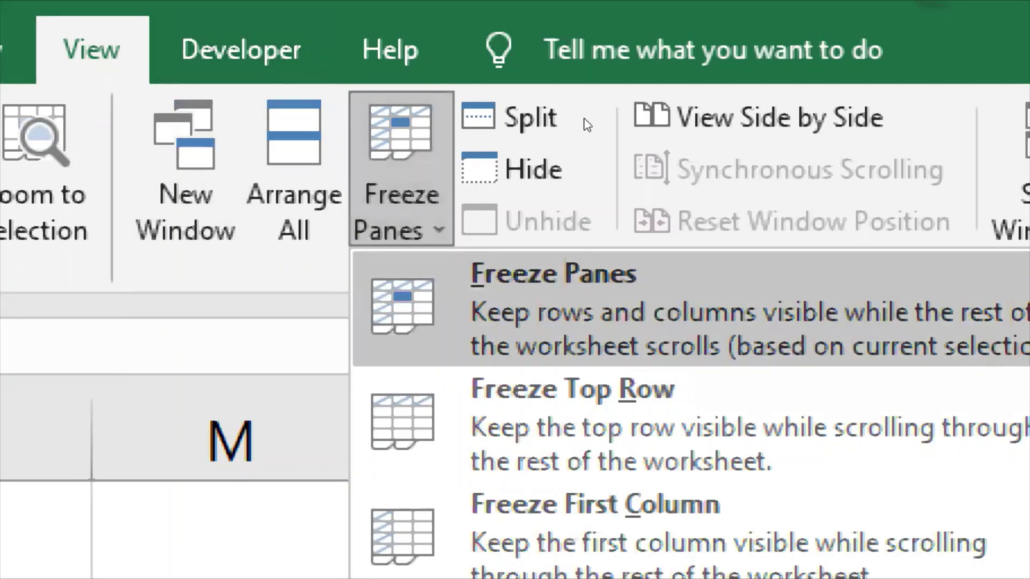
key(Up)
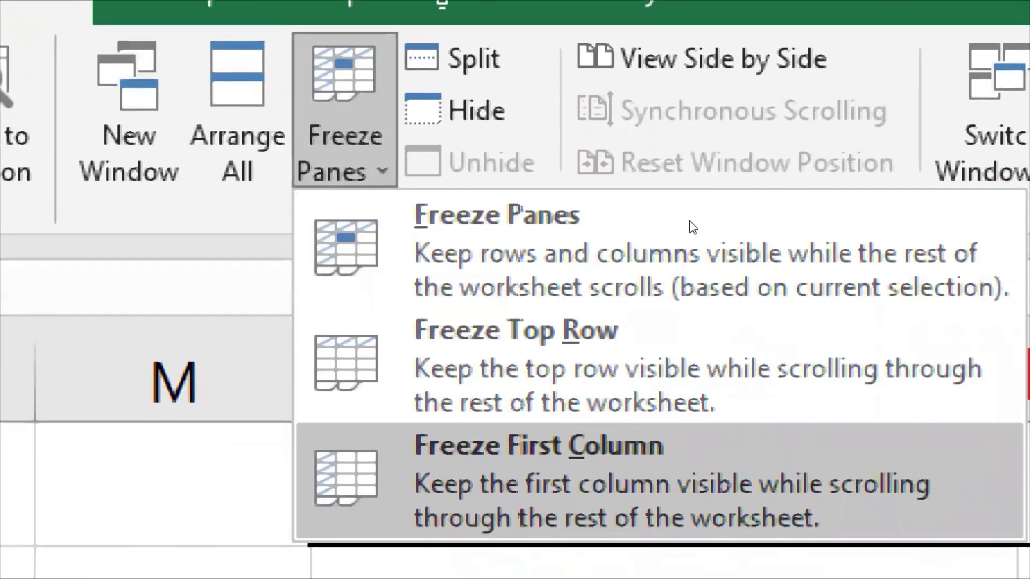
key(Up)
key(Down)
key(Up)
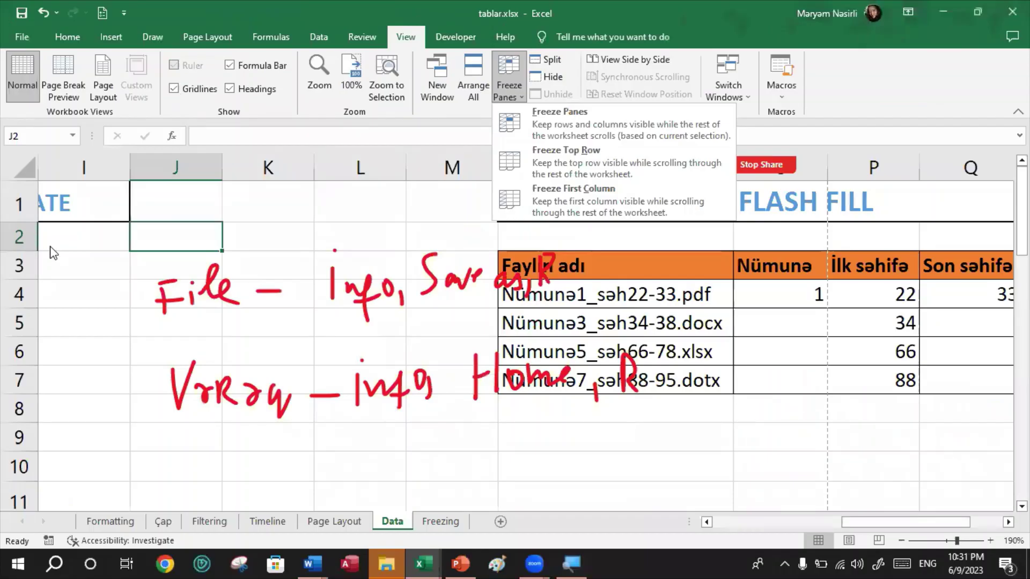
key(Escape)
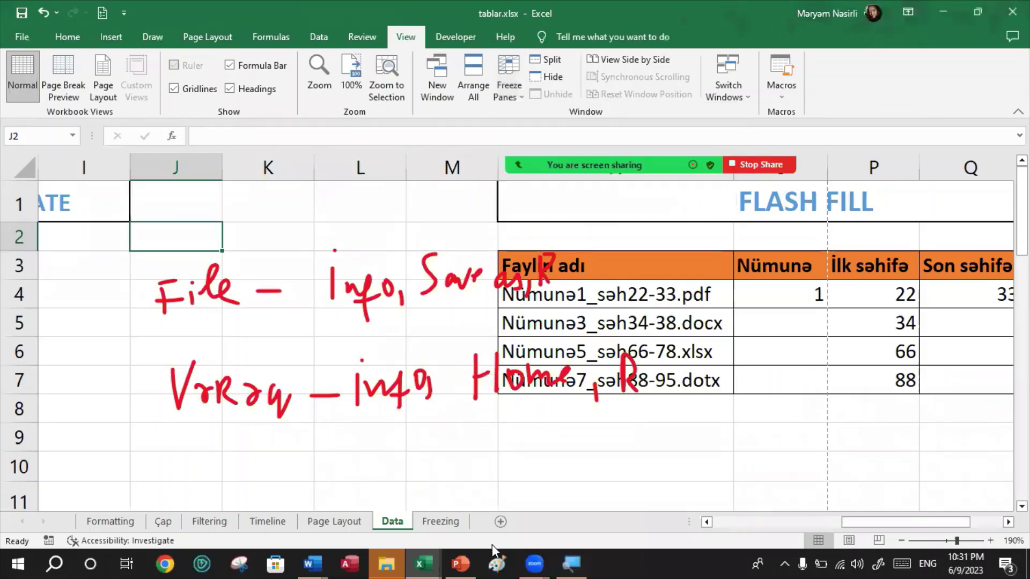
Add a new blank worksheet between the Data and Freezing sheets
click(501, 521)
click(216, 336)
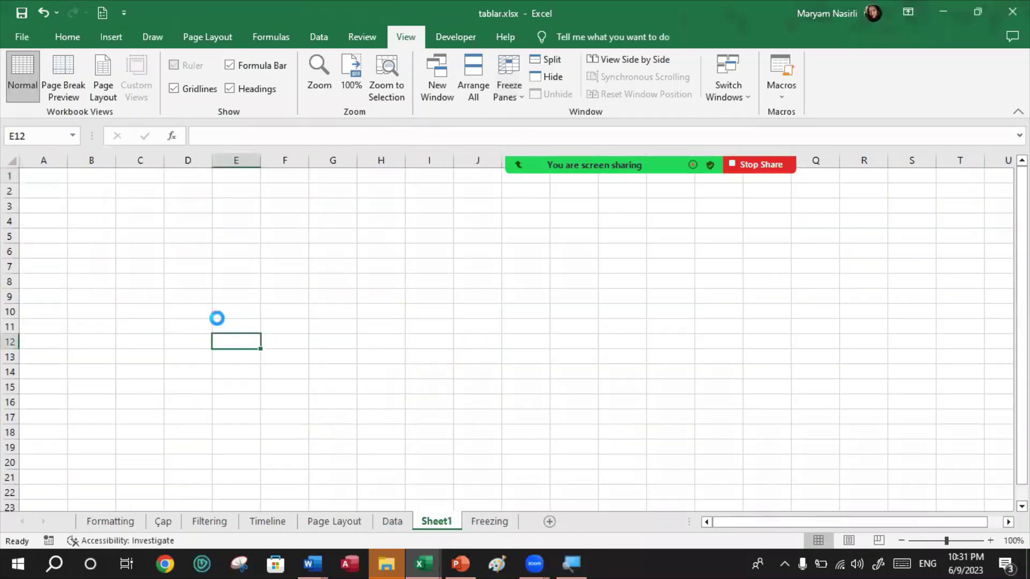
ctrl+scroll(216, 319, up, 4)
Freeze the panes of the new sheet at cell C6 and check the frozen rows by scrolling
click(217, 320)
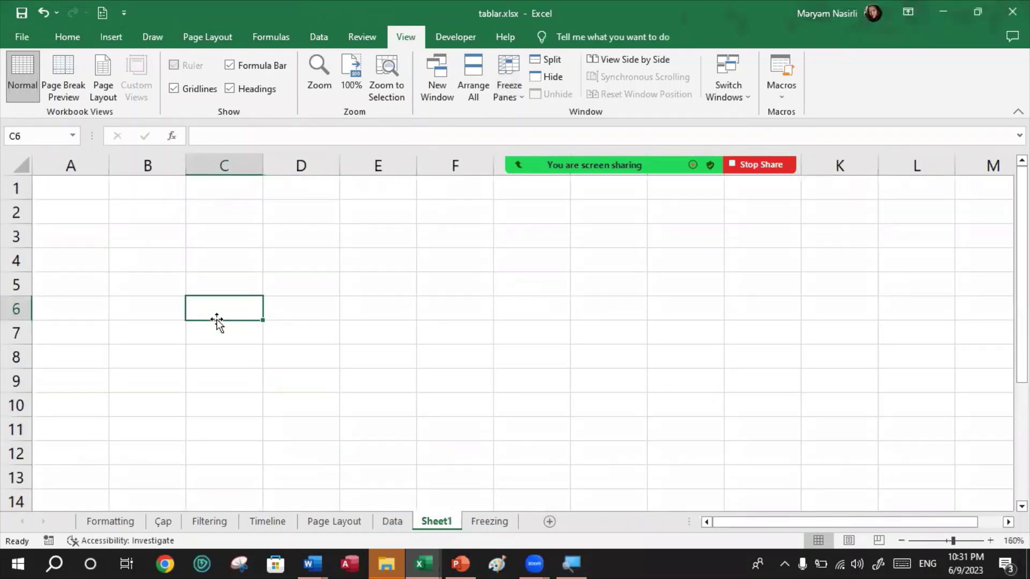
key(ctrl+a)
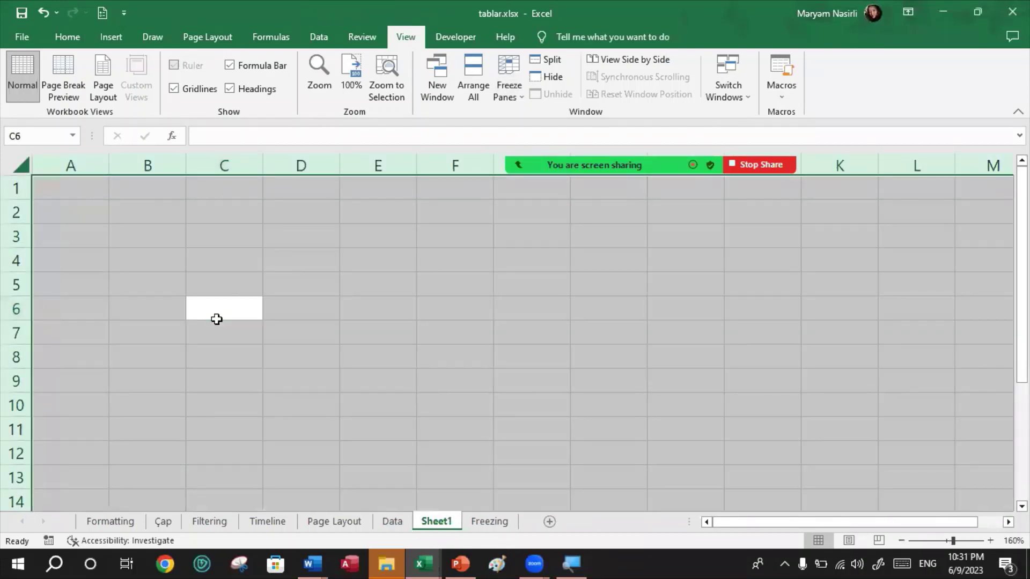
click(510, 91)
click(531, 138)
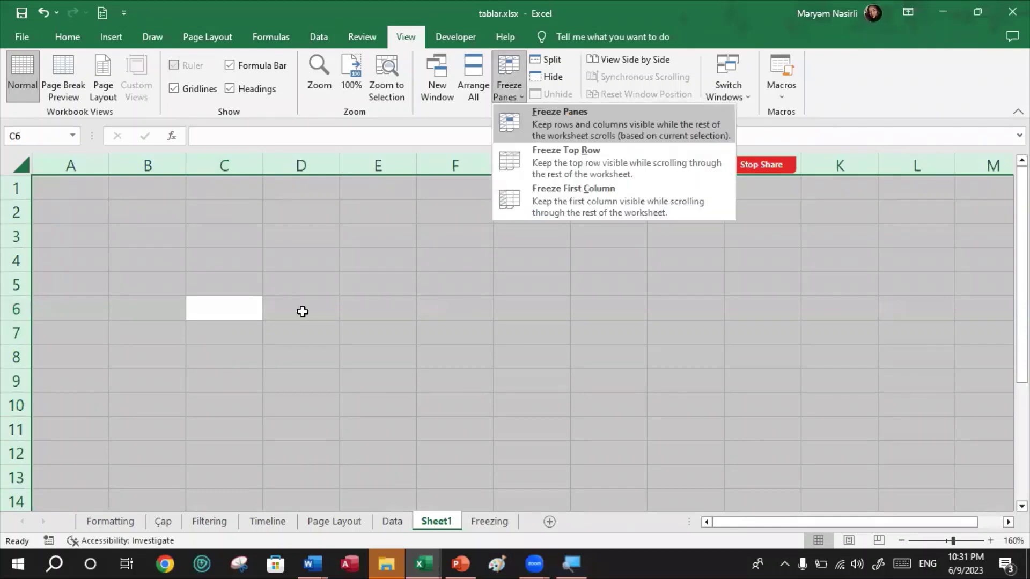
click(215, 319)
scroll(215, 319, down, 3)
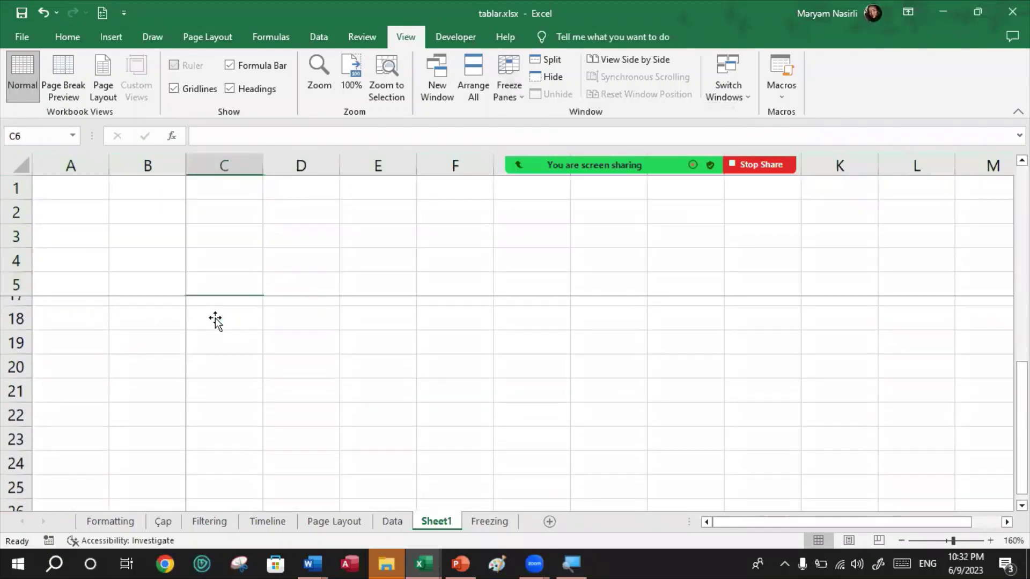
scroll(215, 319, up, 3)
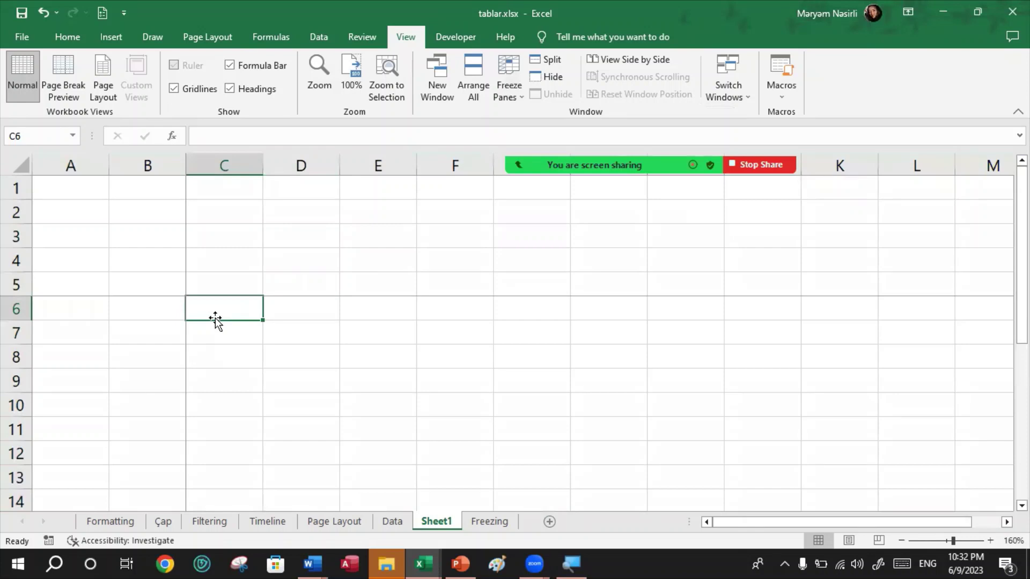
Unfreeze the panes of the new sheet
key(ctrl+z)
ctrl+scroll(215, 318, down, 2)
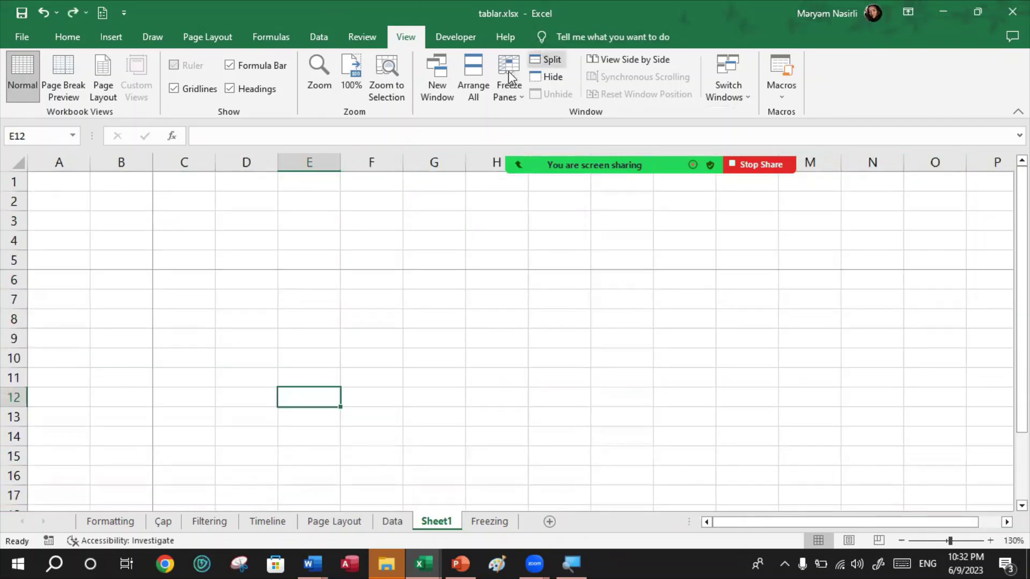
click(508, 92)
click(538, 115)
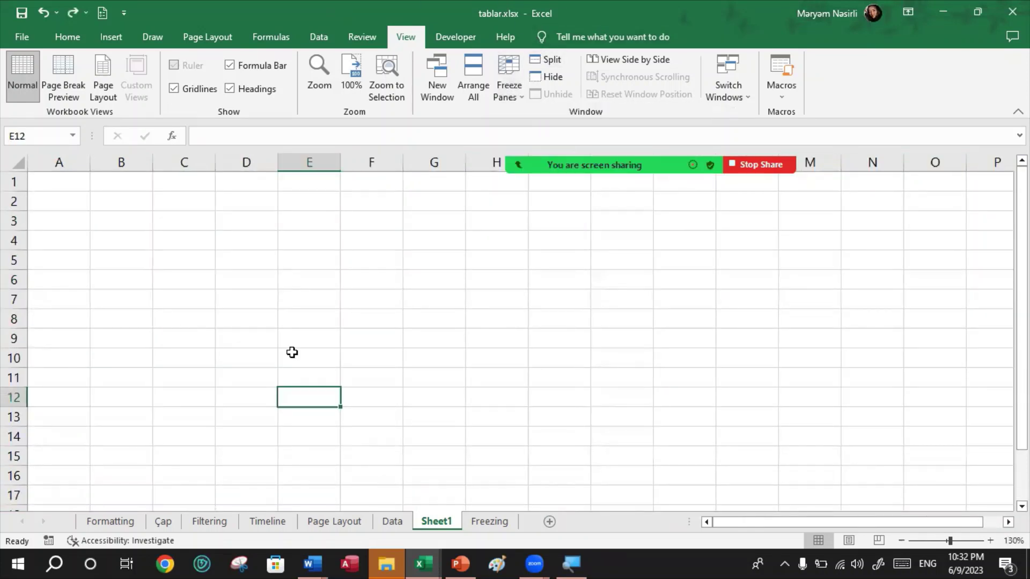
Handwrite "4 sütun" in red ink on the new sheet, across columns D and E around rows 3 and 4
click(292, 354)
ctrl+scroll(173, 322, up, 2)
ctrl+scroll(173, 322, up, 1)
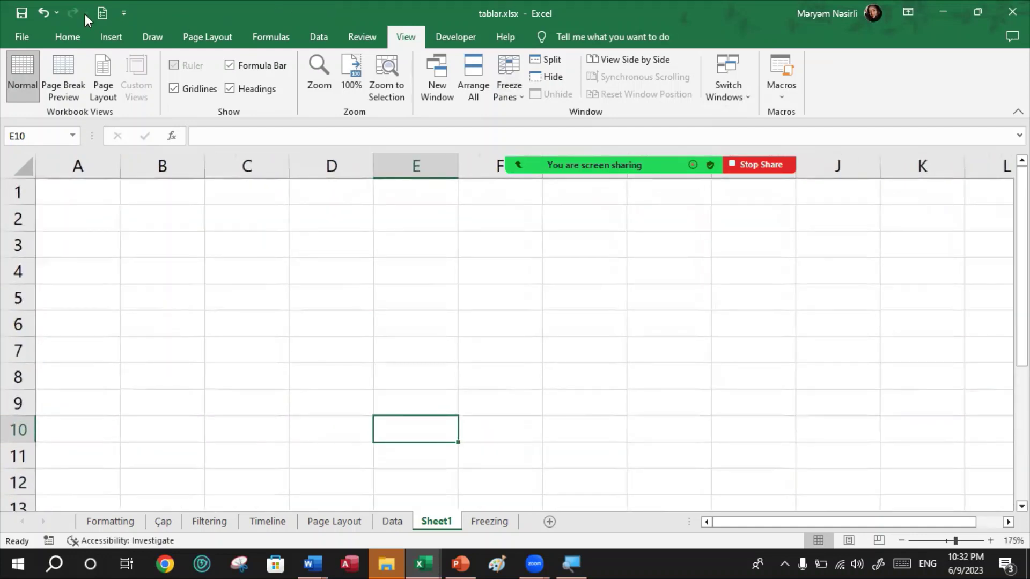
click(145, 35)
click(133, 63)
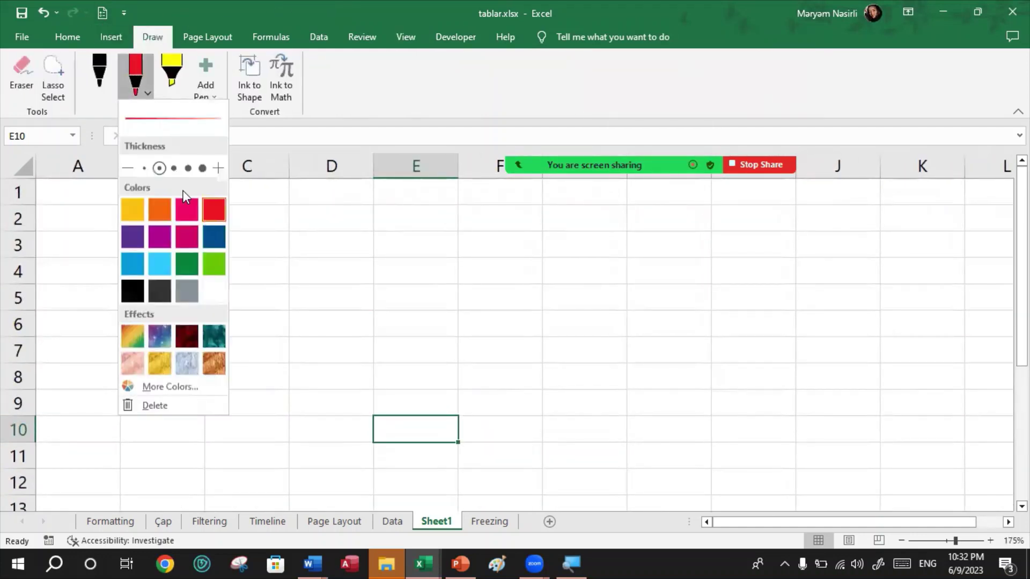
click(311, 266)
drag(292, 230, 310, 260)
drag(317, 236, 322, 284)
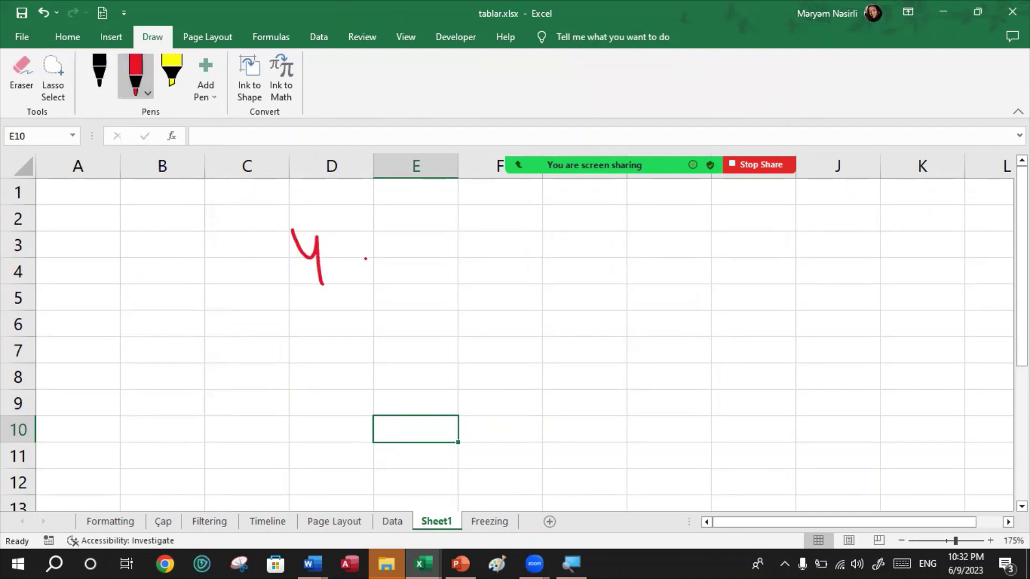
mouse_move(376, 256)
mouse_down()
mouse_move(368, 277)
mouse_move(402, 274)
mouse_up()
mouse_move(407, 221)
mouse_down()
mouse_move(412, 277)
mouse_move(412, 248)
mouse_up()
mouse_move(417, 244)
mouse_down()
mouse_move(441, 257)
mouse_move(467, 247)
mouse_up()
Handwrite "5 sətir" in red ink below the "4 sütun" note, around rows 6 and 7
click(303, 339)
mouse_move(304, 307)
mouse_down()
mouse_move(289, 355)
mouse_move(324, 309)
mouse_move(352, 351)
mouse_move(378, 334)
mouse_move(371, 347)
mouse_up()
click(382, 323)
mouse_move(394, 310)
mouse_down()
mouse_move(391, 355)
mouse_move(424, 338)
mouse_move(429, 350)
mouse_up()
click(410, 332)
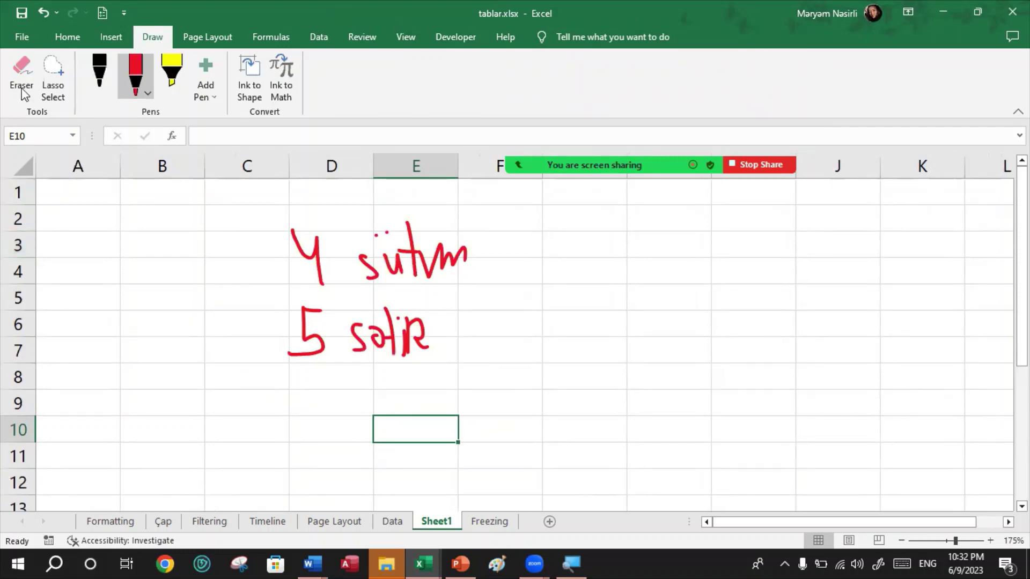
Handwrite a dash and "5" beside the sütun note, and a dash and "6" beside the sətir note
drag(508, 255, 558, 255)
mouse_move(632, 224)
mouse_down()
mouse_move(650, 258)
mouse_move(634, 267)
mouse_up()
click(636, 213)
click(656, 215)
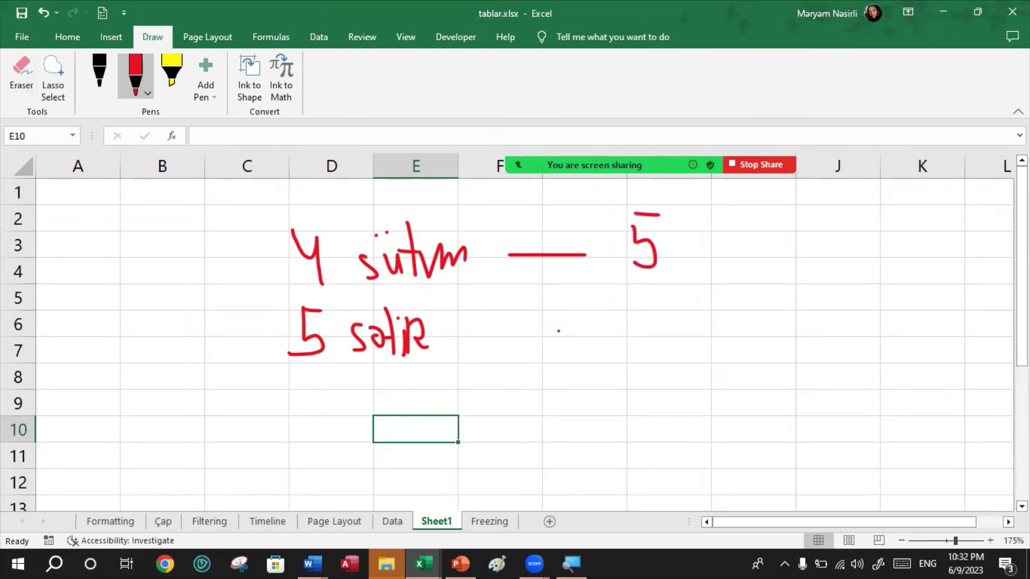
drag(532, 322, 570, 321)
mouse_move(643, 316)
mouse_down()
mouse_move(642, 358)
mouse_move(626, 332)
mouse_up()
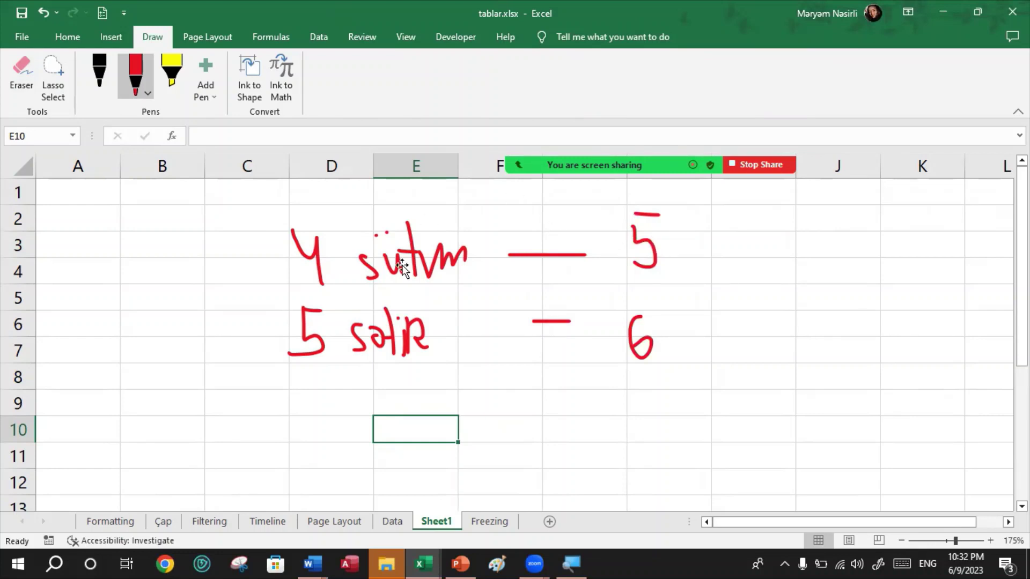
Freeze the panes at cell E7 so the rows above and the columns before it stay fixed
click(414, 360)
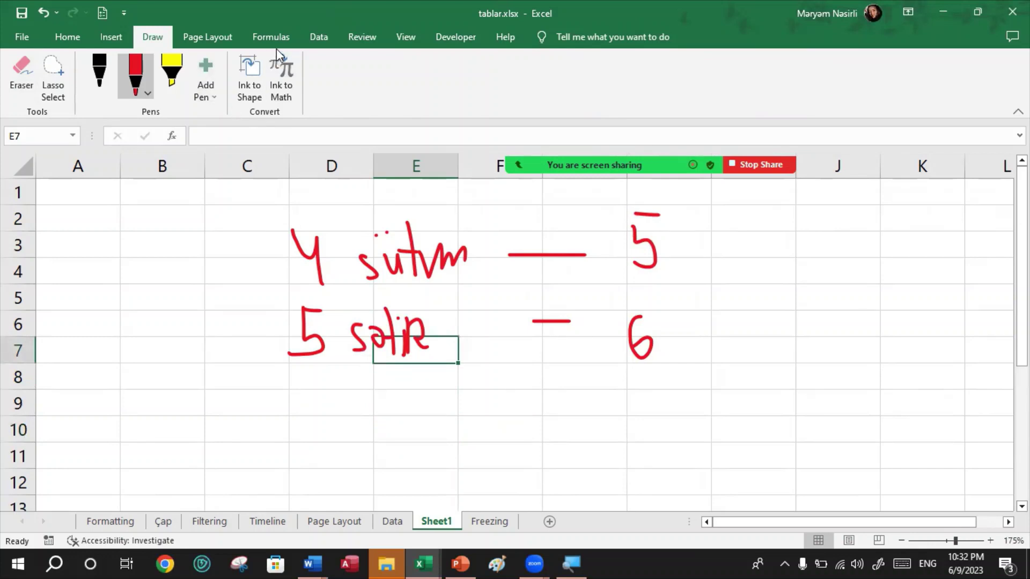
click(406, 36)
click(508, 91)
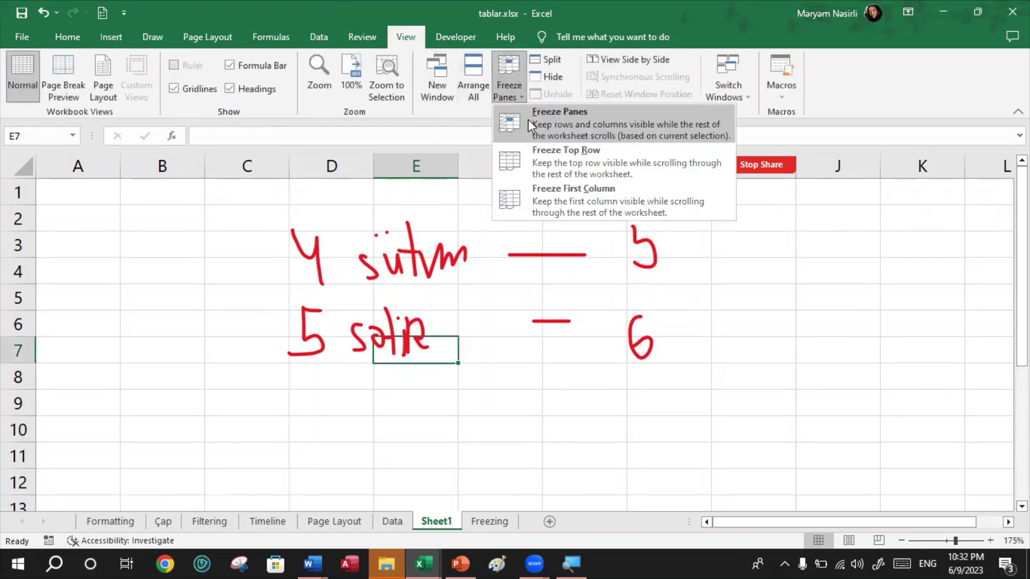
click(527, 119)
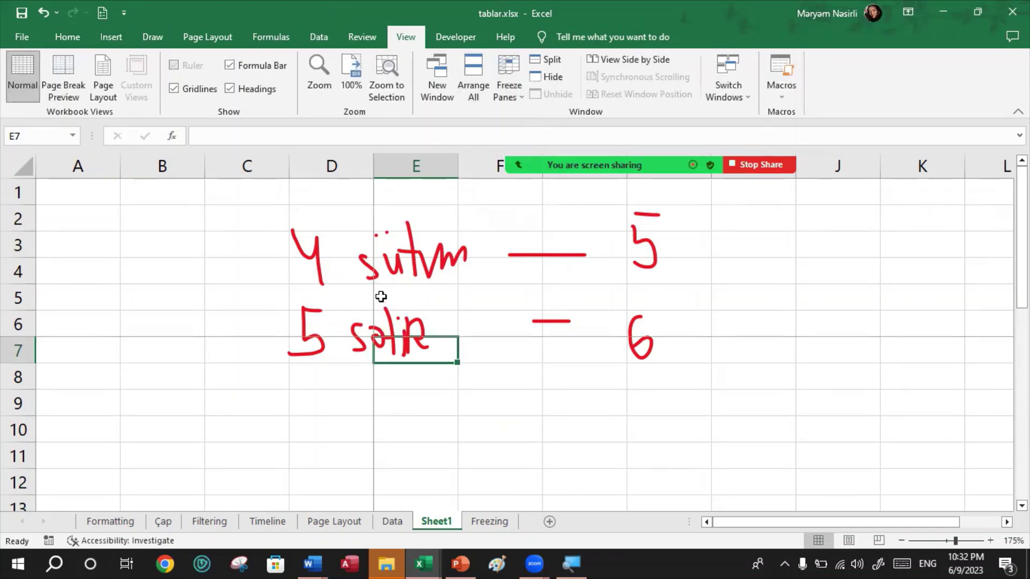
Scroll through the sheet to test the frozen rows, and unfreeze the panes
scroll(394, 386, down, 2)
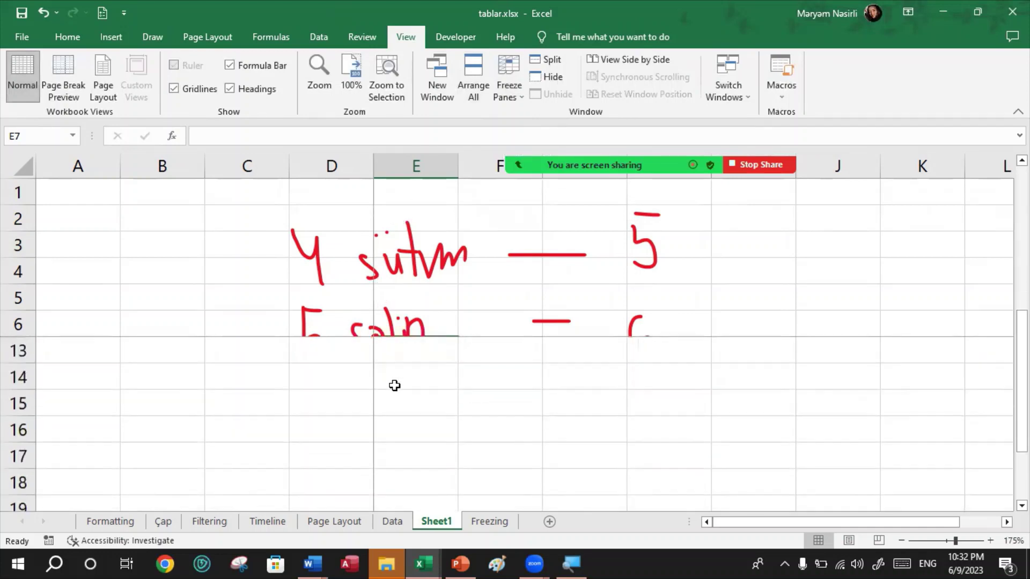
scroll(394, 385, up, 2)
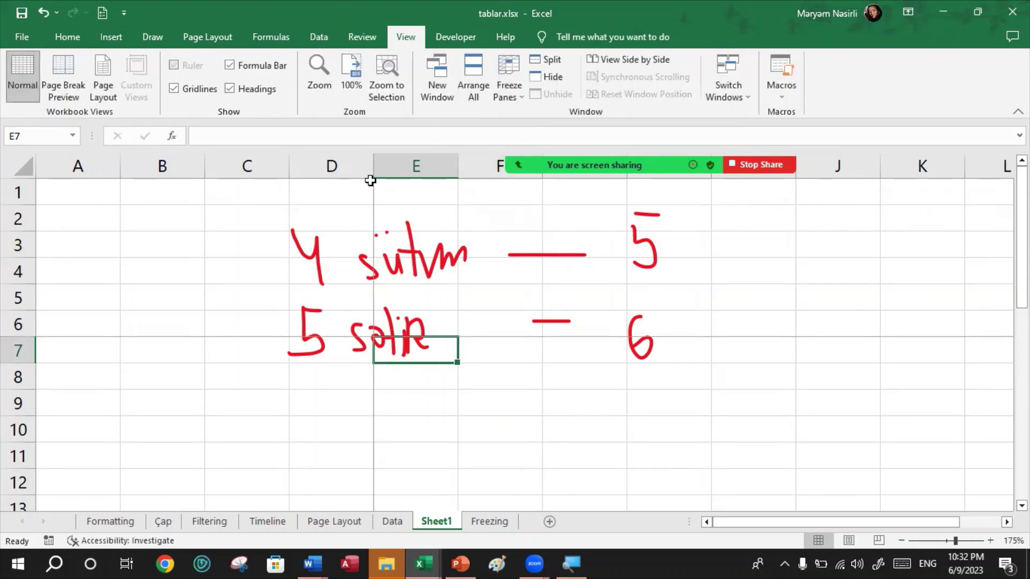
click(509, 97)
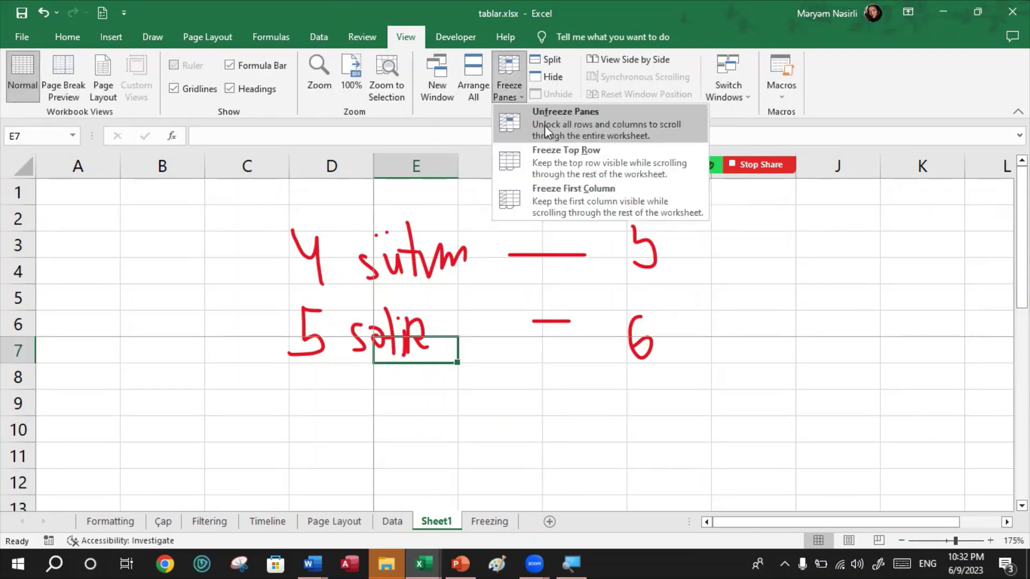
click(545, 126)
Freeze the panes at cell E6, and unfreeze them after testing the fixed rows by scrolling
click(399, 322)
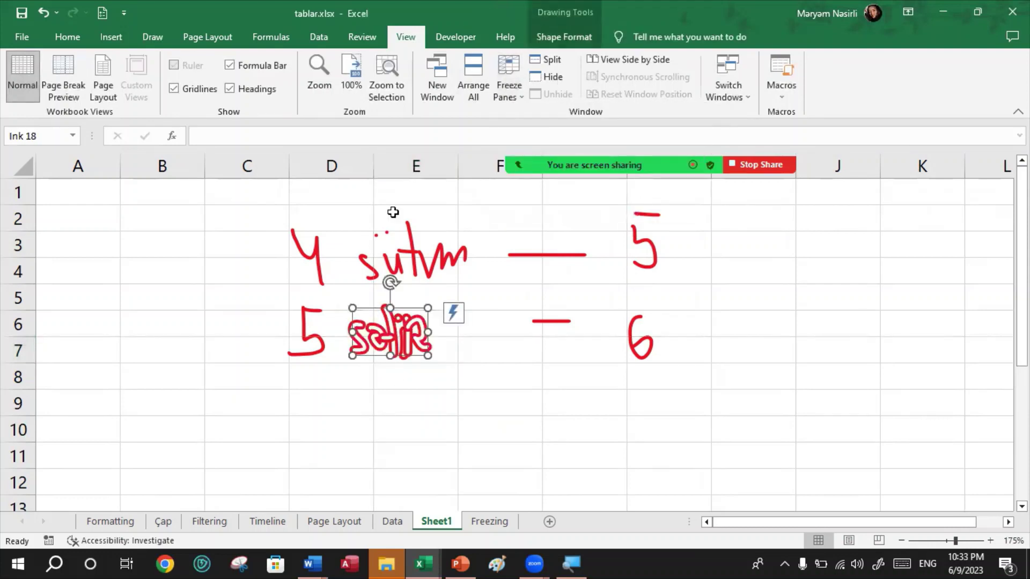
click(448, 330)
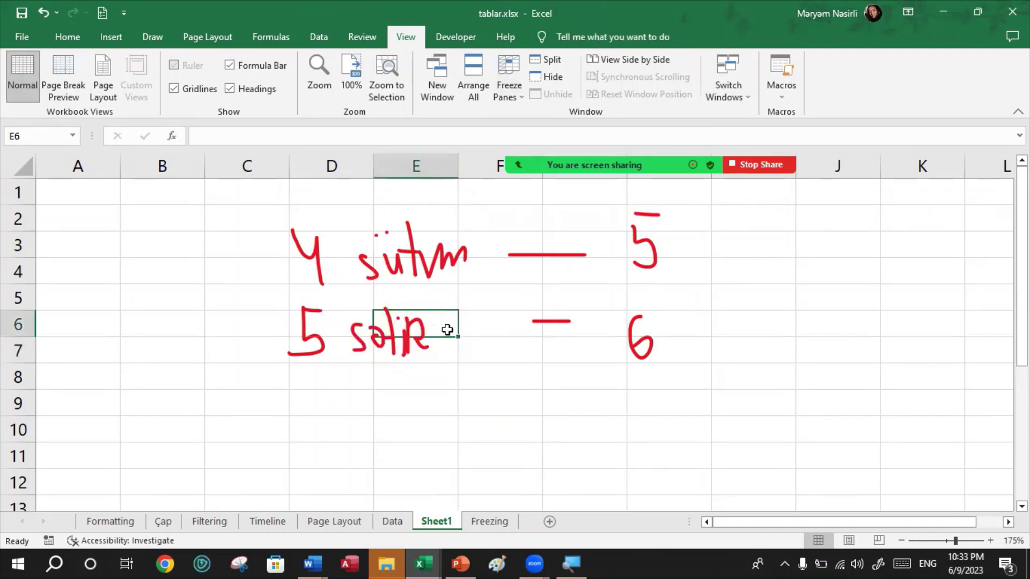
click(525, 89)
click(536, 114)
scroll(177, 372, down, 8)
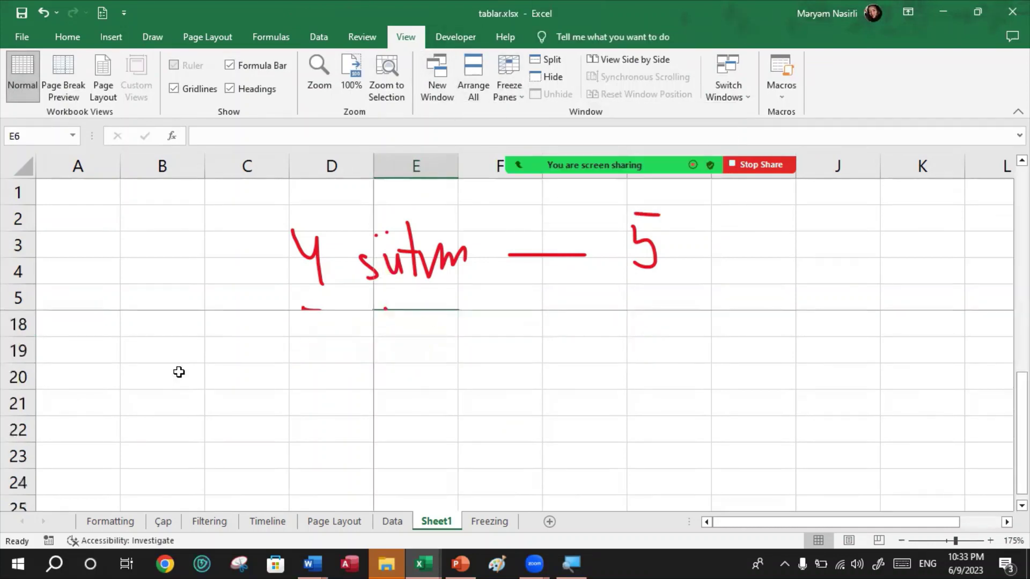
drag(734, 529, 575, 502)
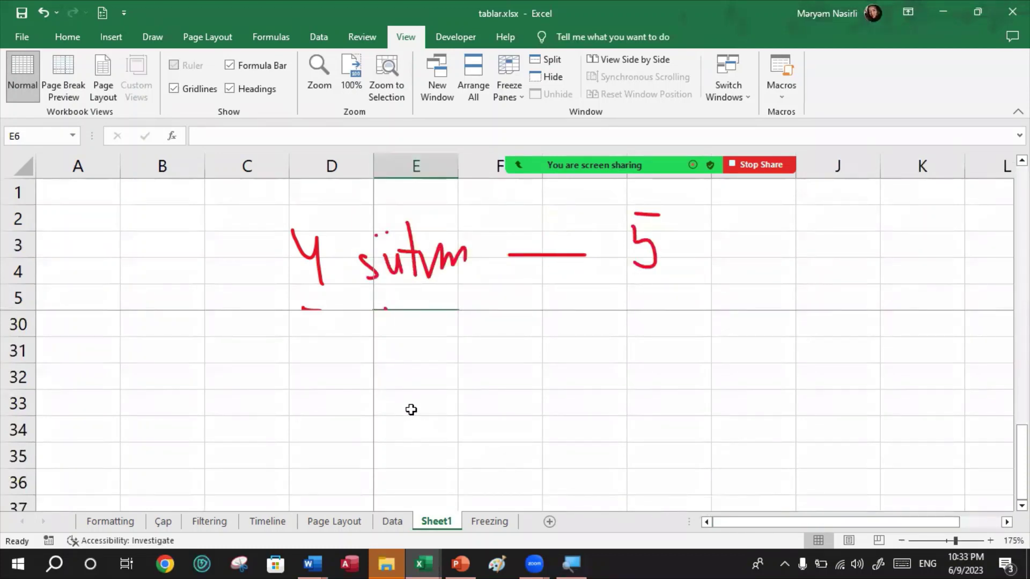
click(509, 92)
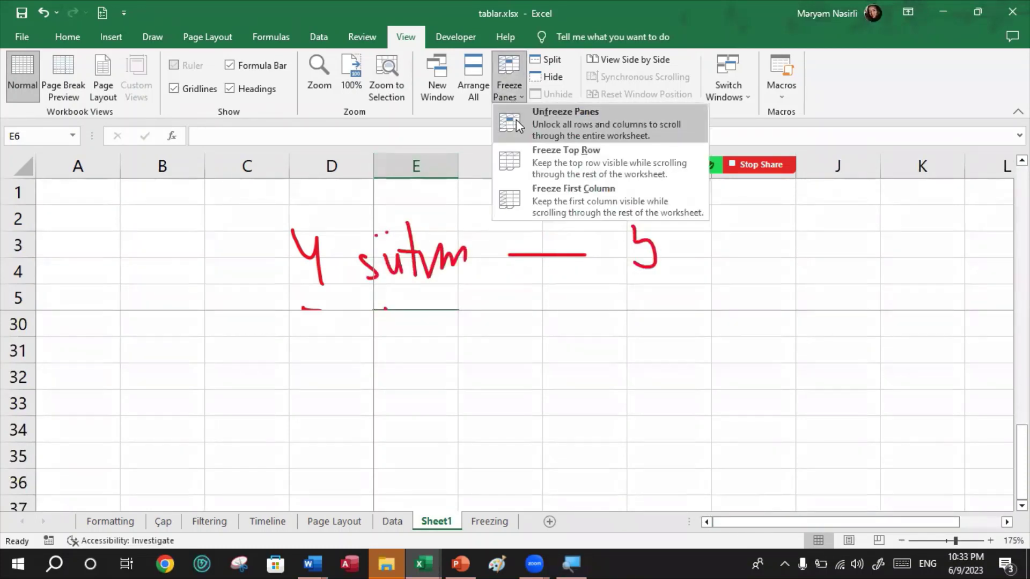
click(516, 119)
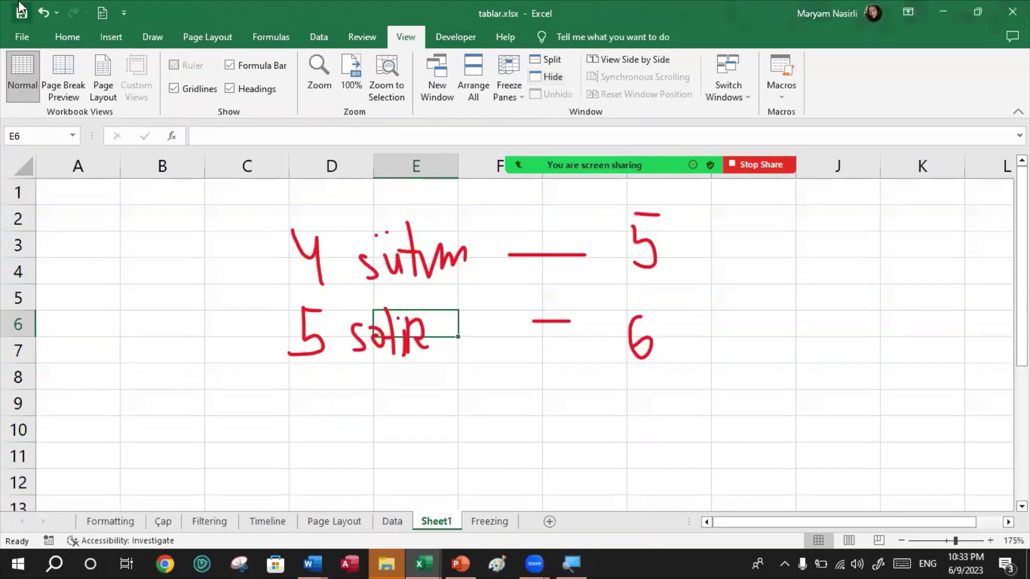
Delete all handwritten ink from Sheet1
click(362, 36)
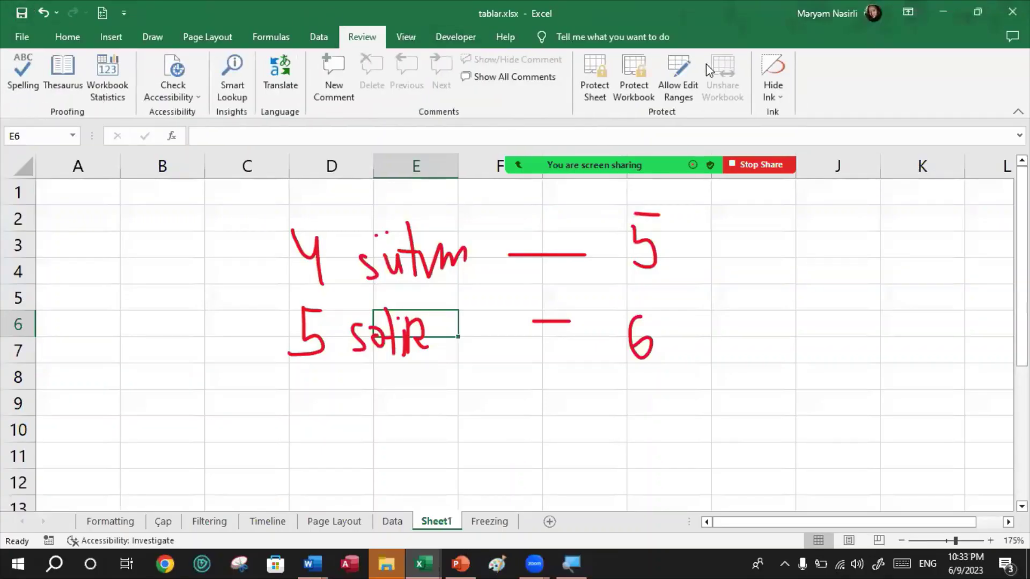
click(774, 91)
click(791, 145)
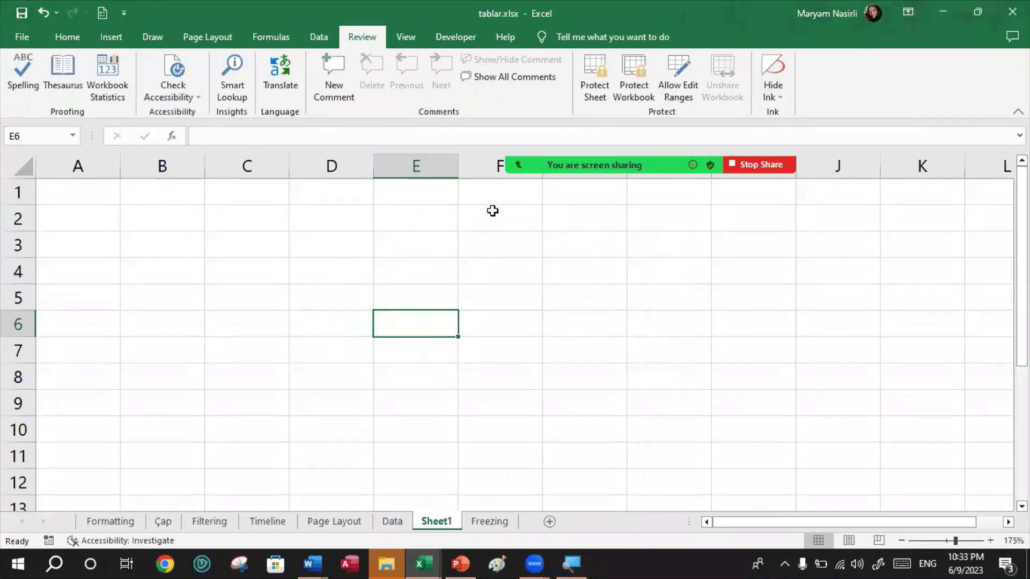
Look over the ribbon commands and the Publish to Power BI options, and return to the sheet
click(397, 41)
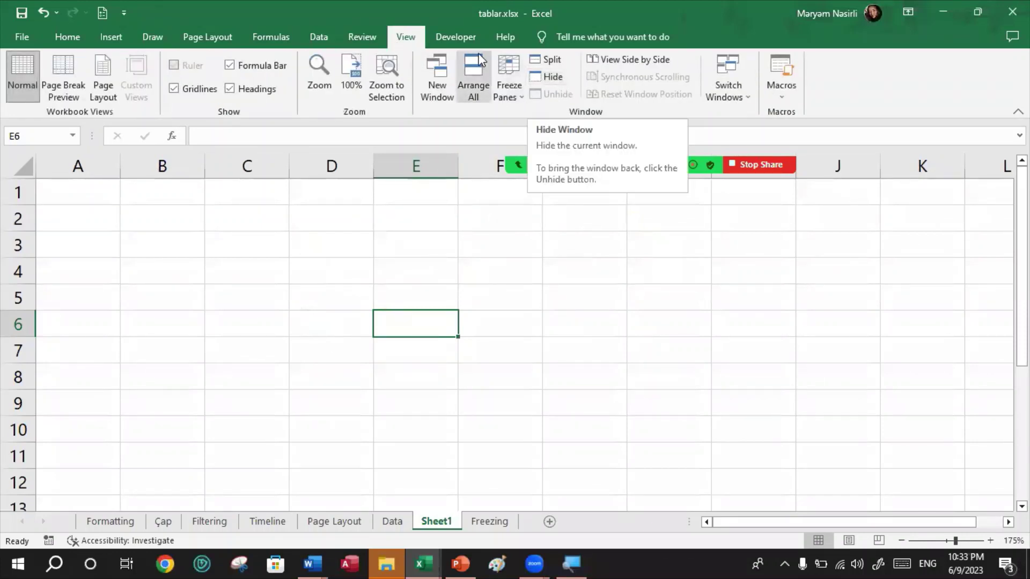
click(356, 38)
scroll(356, 43, up, 5)
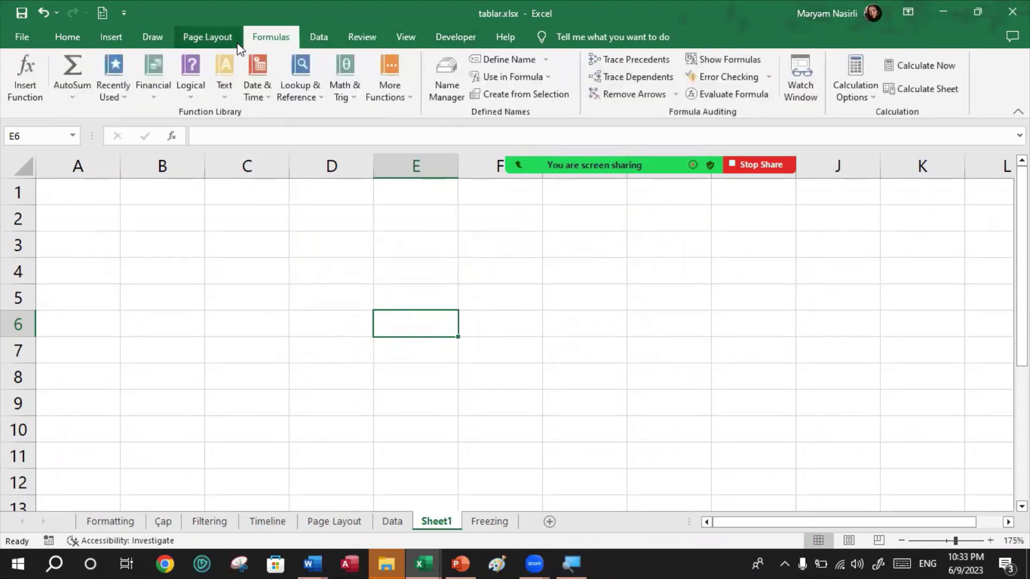
scroll(66, 45, up, 1)
click(22, 37)
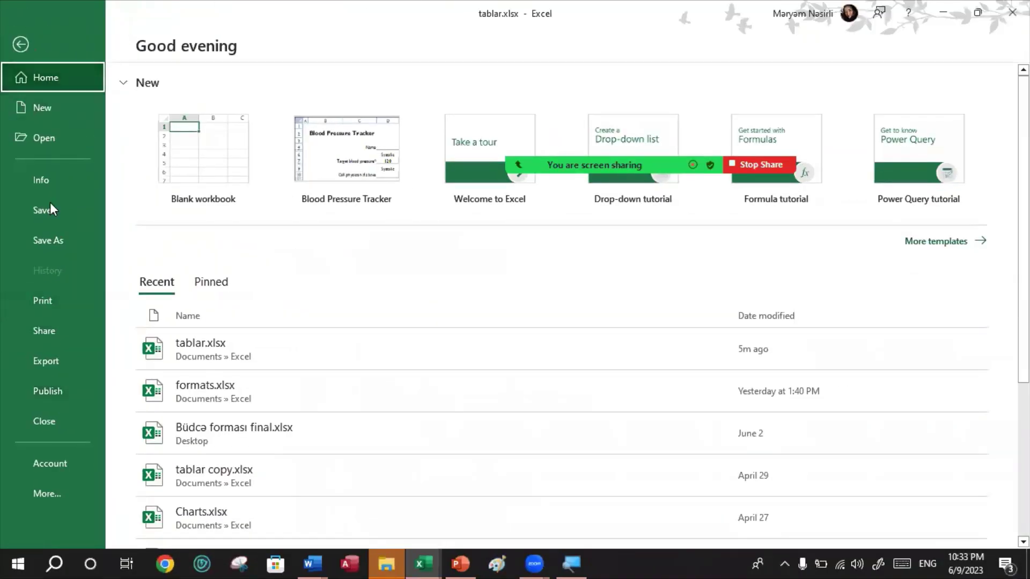
click(46, 382)
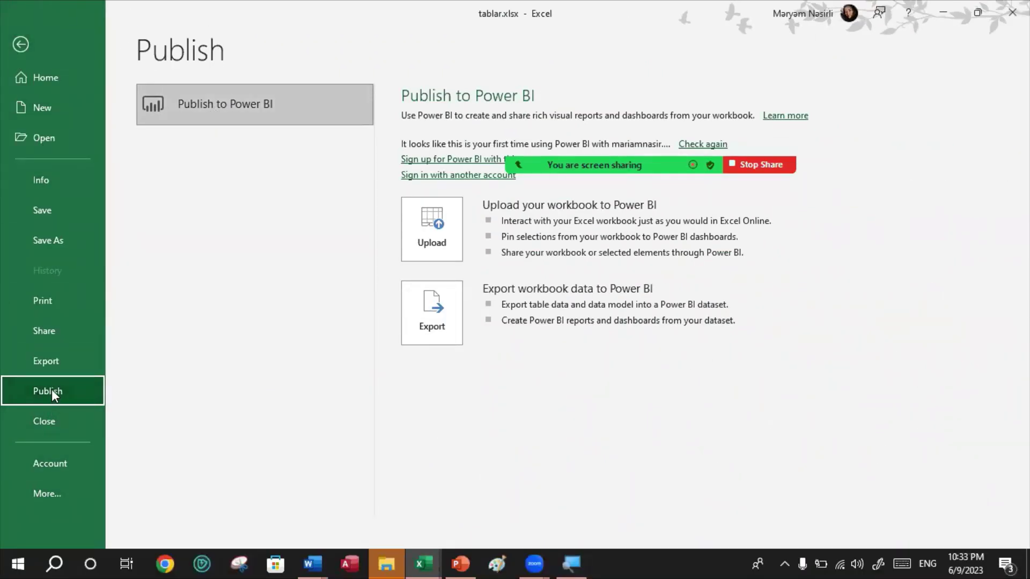
click(22, 44)
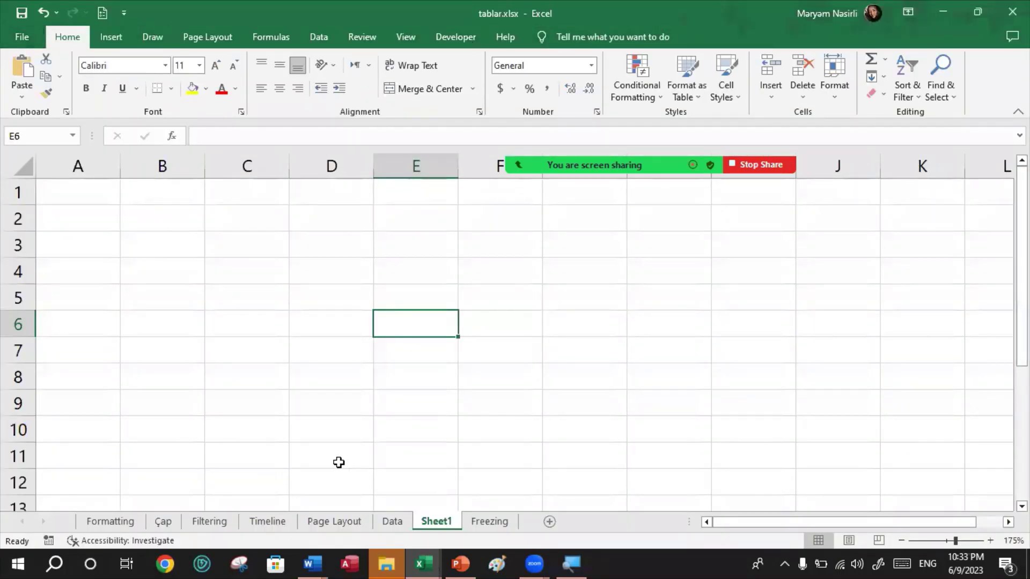
Enter 15 in cell A1 and select the range A1:A4
ctrl+scroll(299, 365, up, 3)
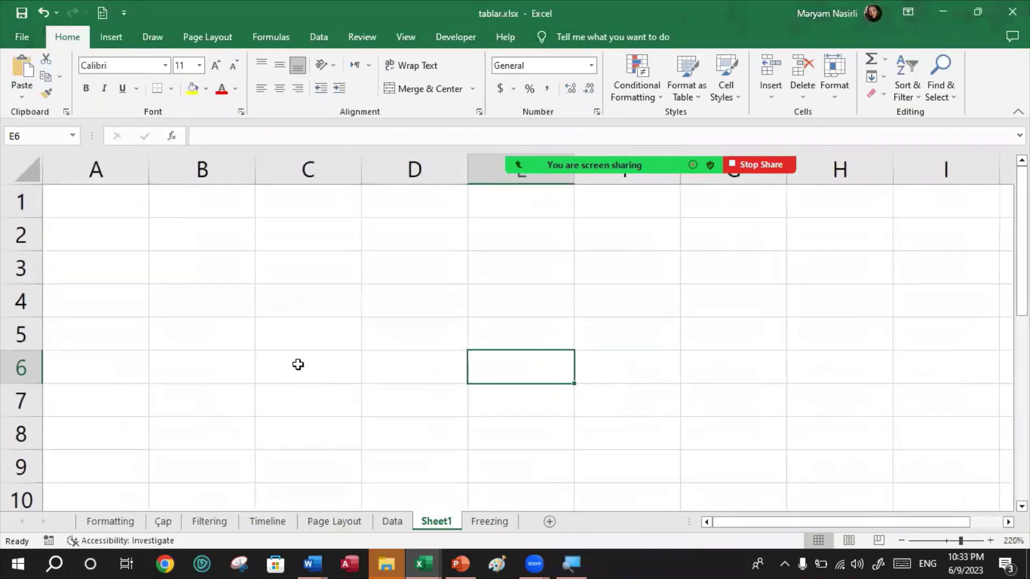
ctrl+scroll(298, 364, up, 1)
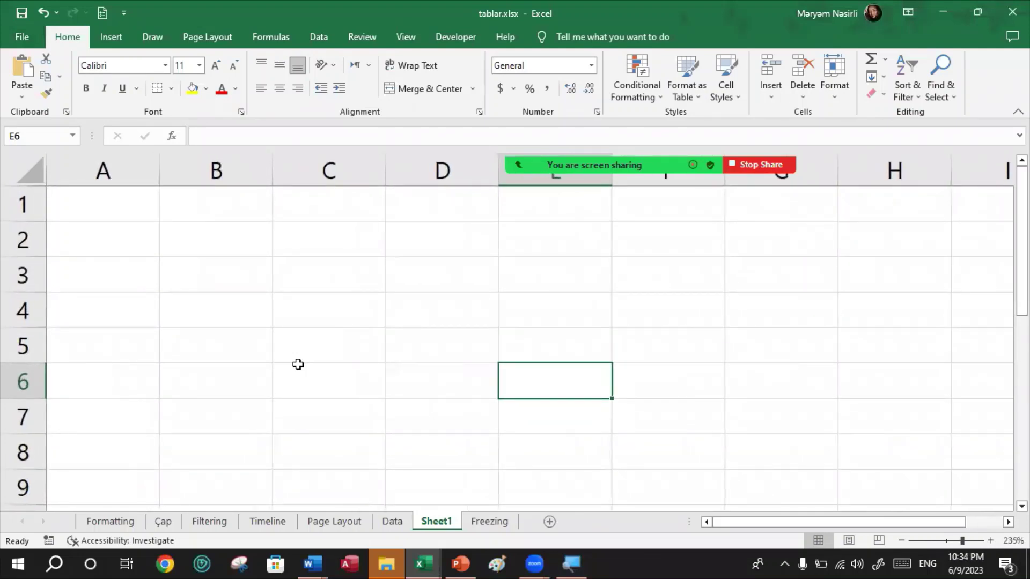
click(287, 317)
ctrl+scroll(144, 247, up, 1)
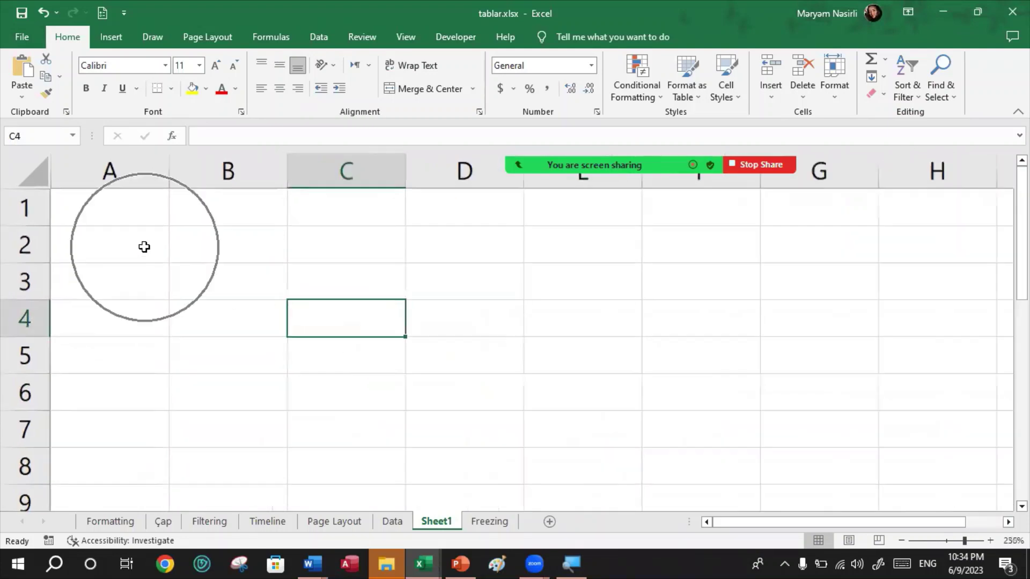
click(104, 214)
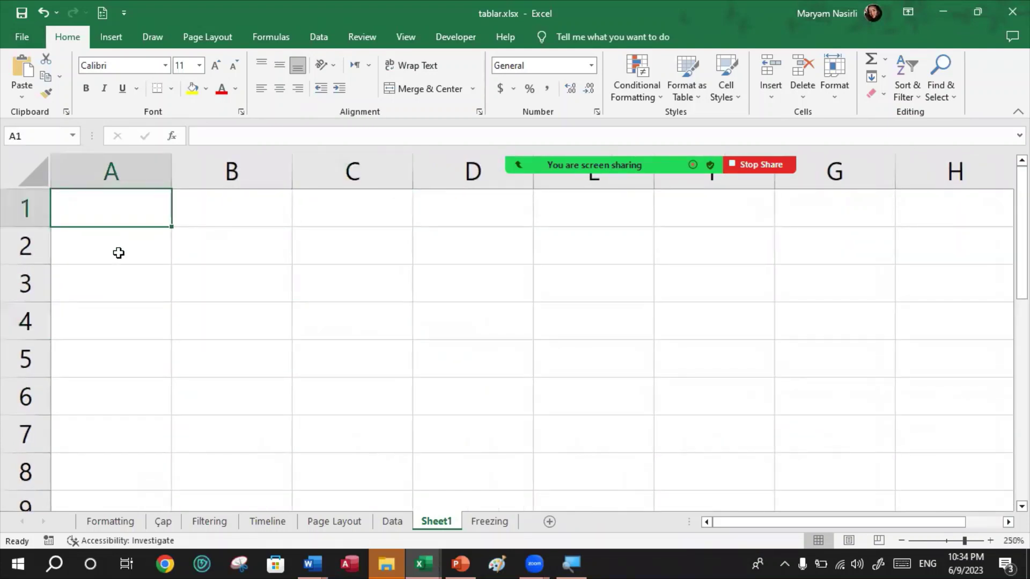
text(15)
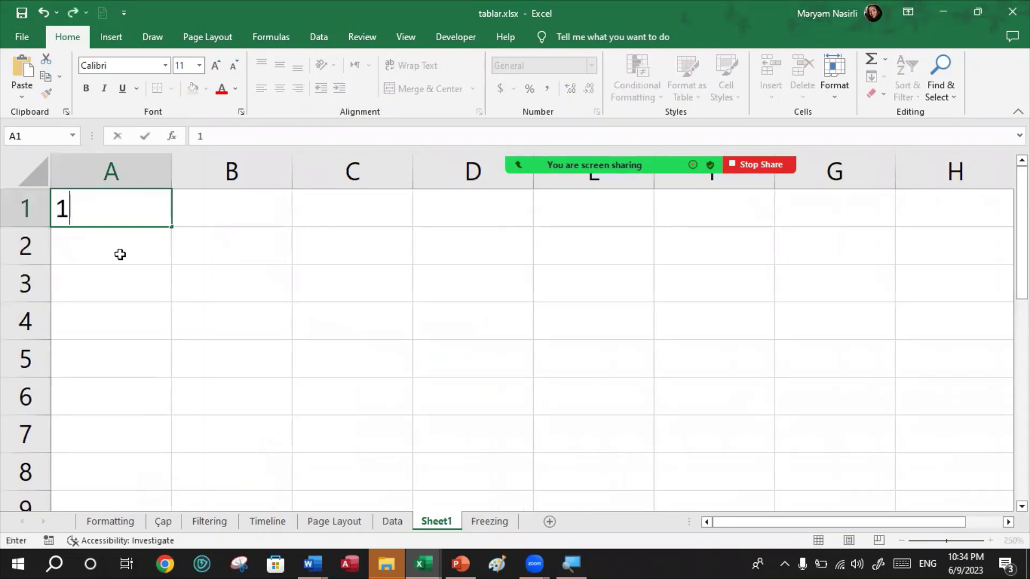
click(232, 269)
drag(121, 207, 142, 345)
double_click(99, 211)
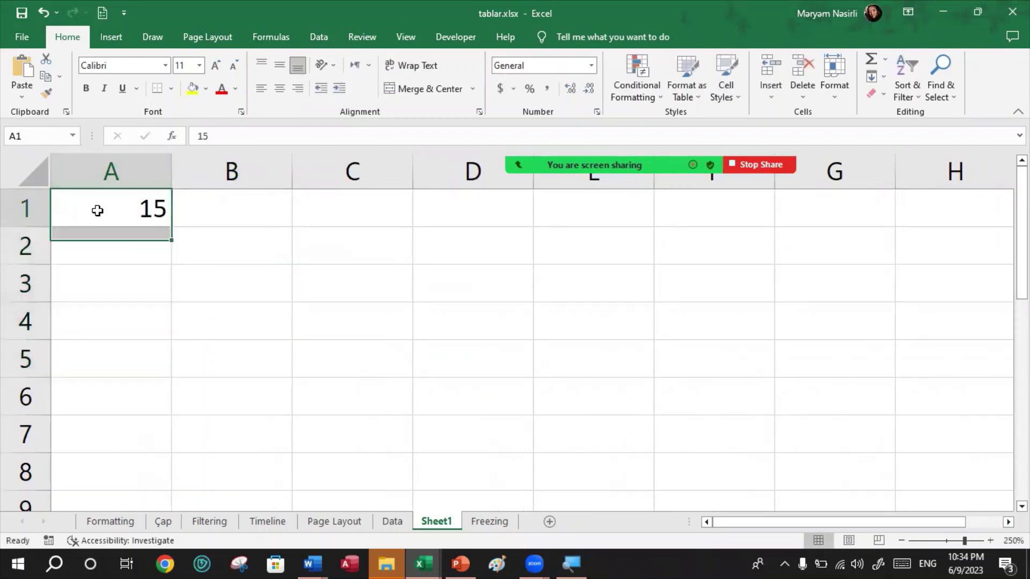
click(197, 319)
drag(107, 207, 134, 318)
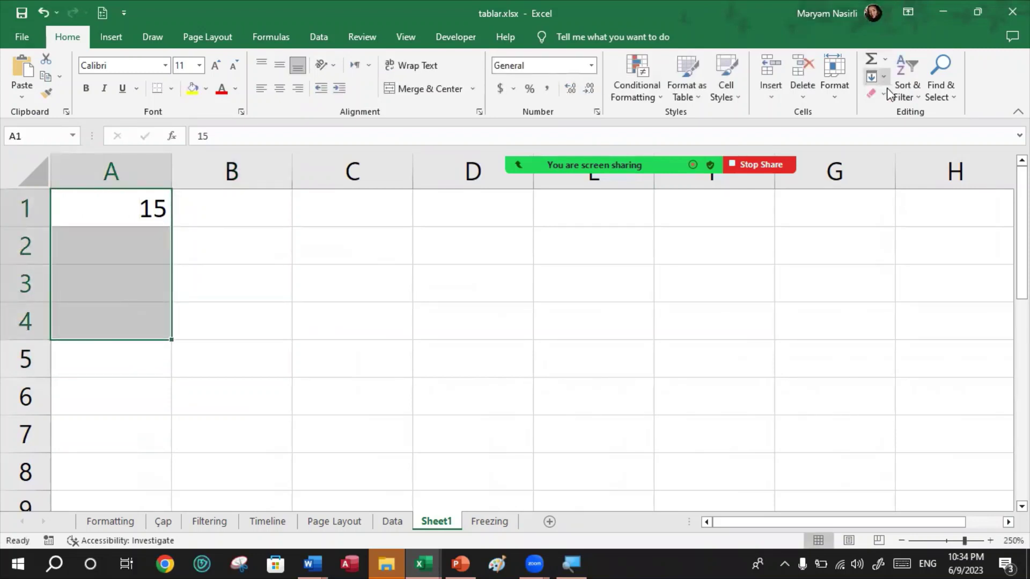
Fill a linear series in rows from cell A1 with step value 5 and stop value 28, and undo the fill
click(874, 76)
click(903, 186)
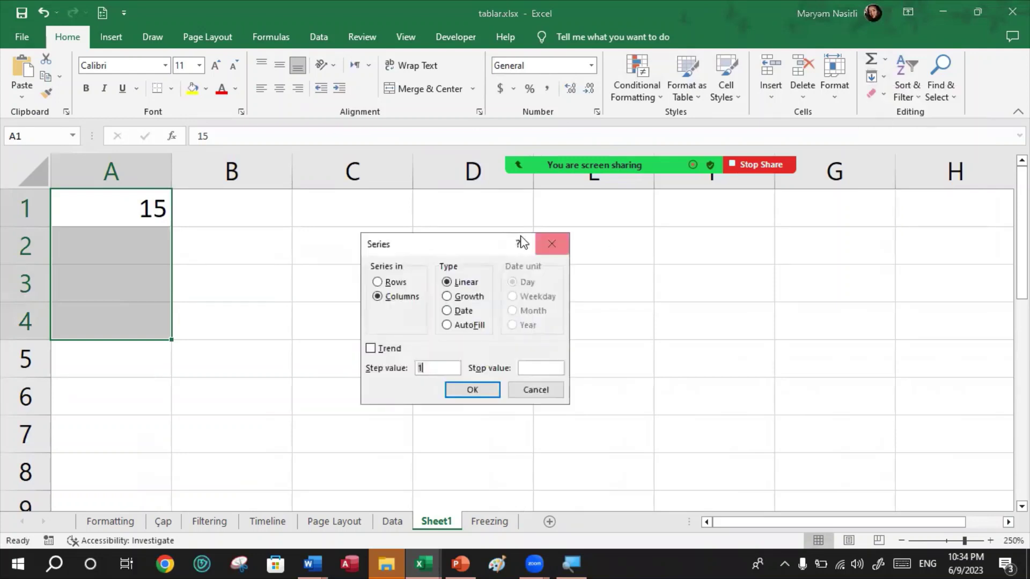
click(393, 283)
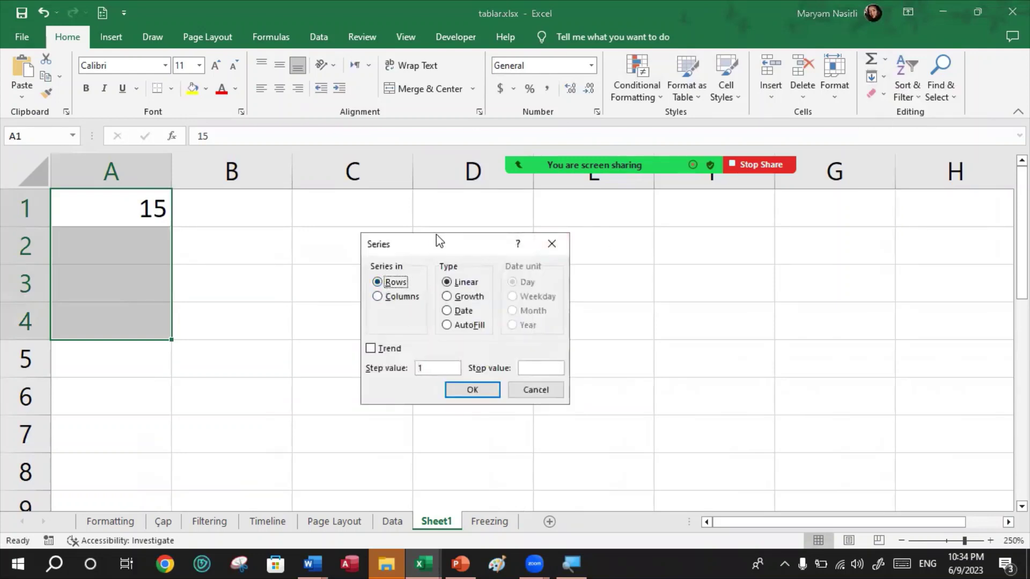
drag(436, 237, 345, 257)
double_click(327, 390)
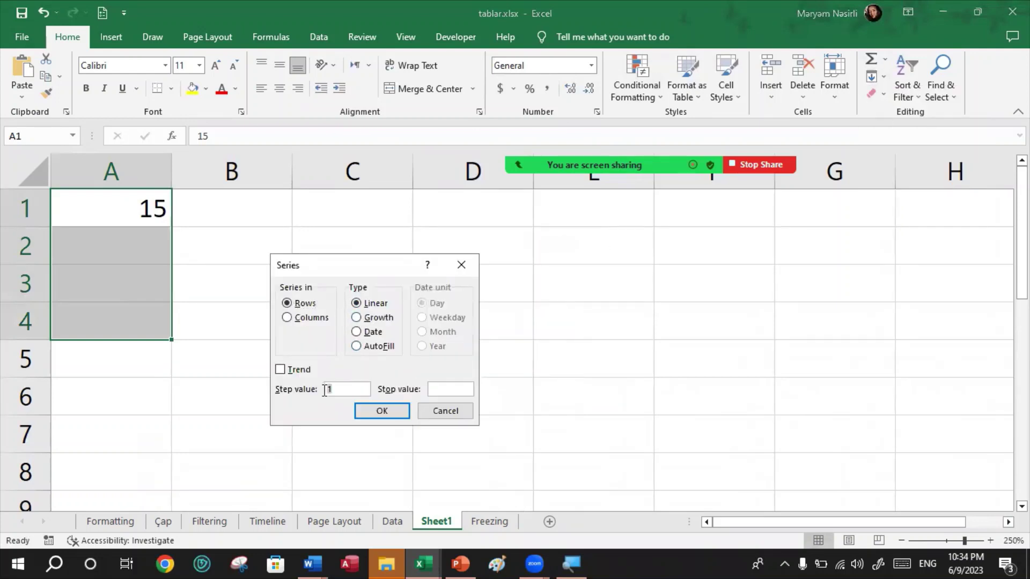
text(5)
text(28)
drag(352, 272, 254, 276)
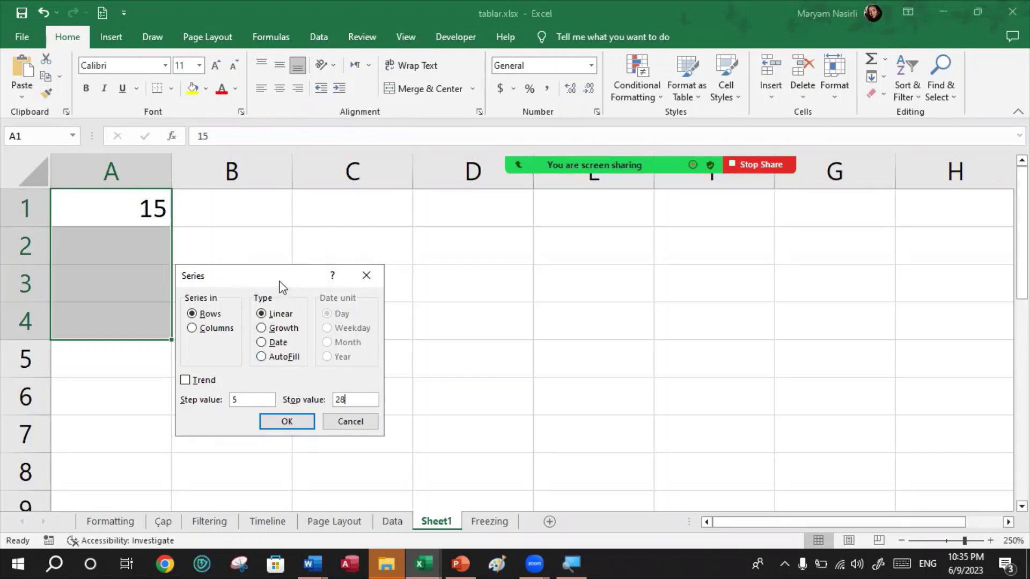
drag(289, 281, 278, 244)
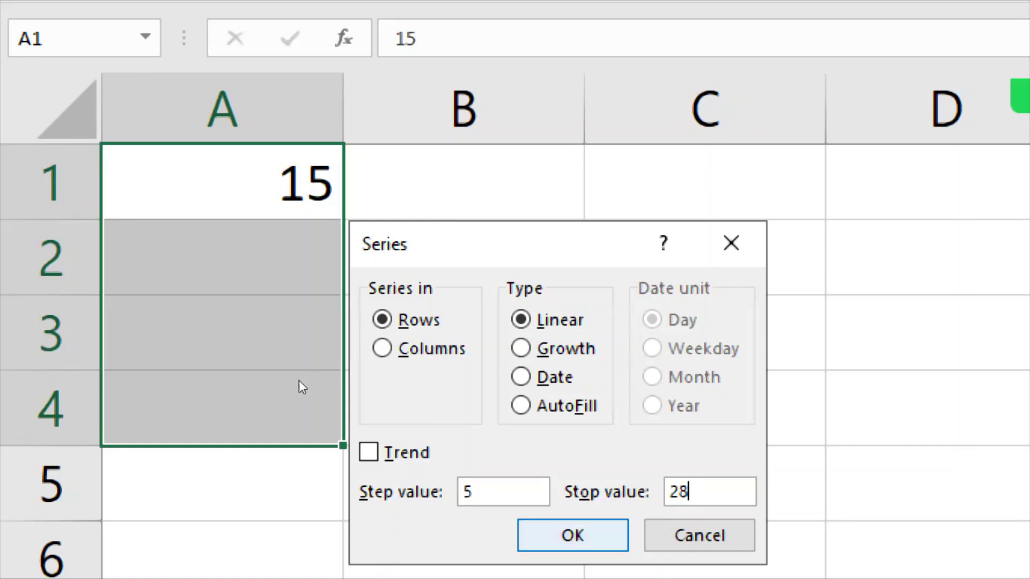
key(shift+Tab)
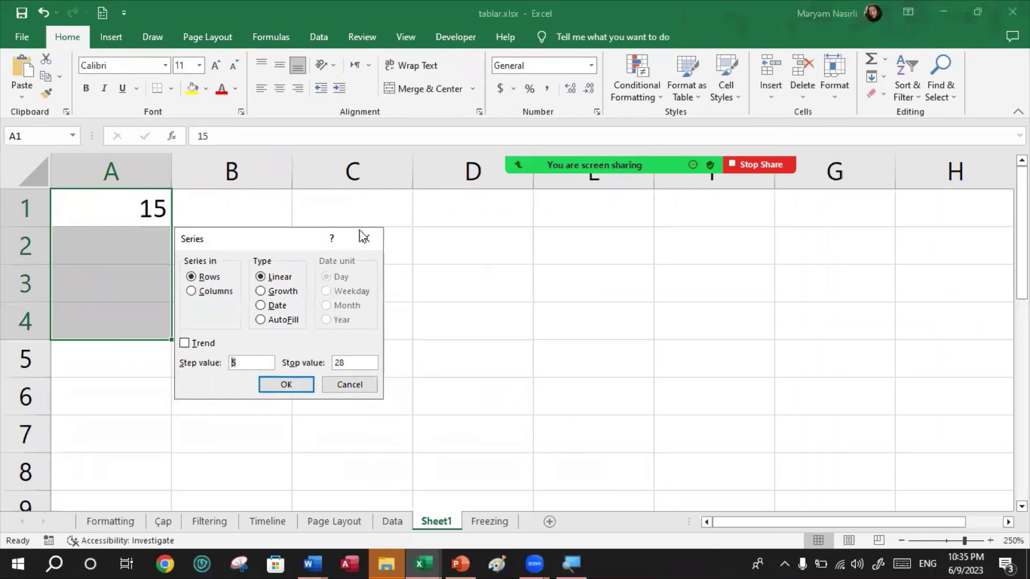
click(288, 386)
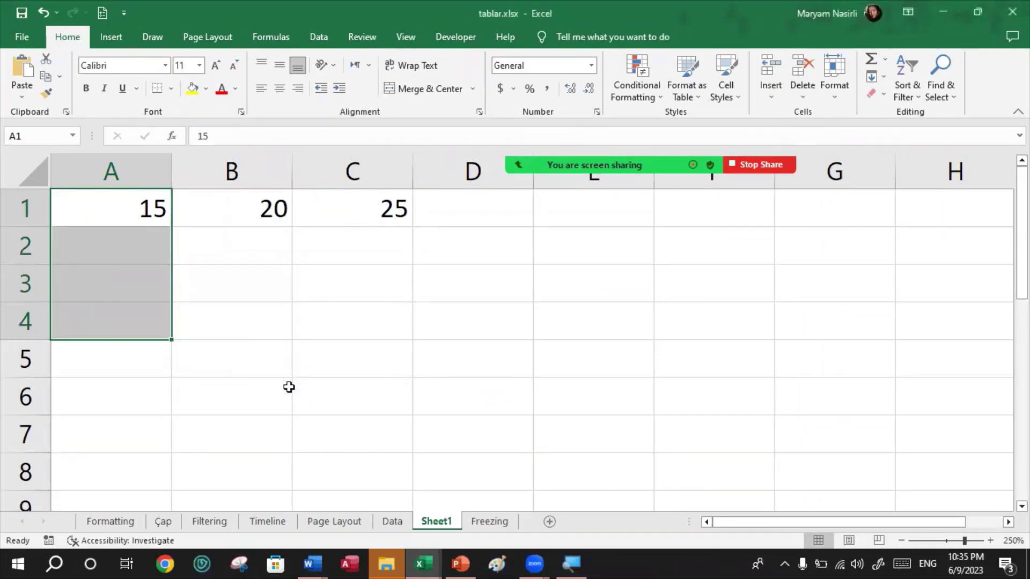
key(ctrl+z)
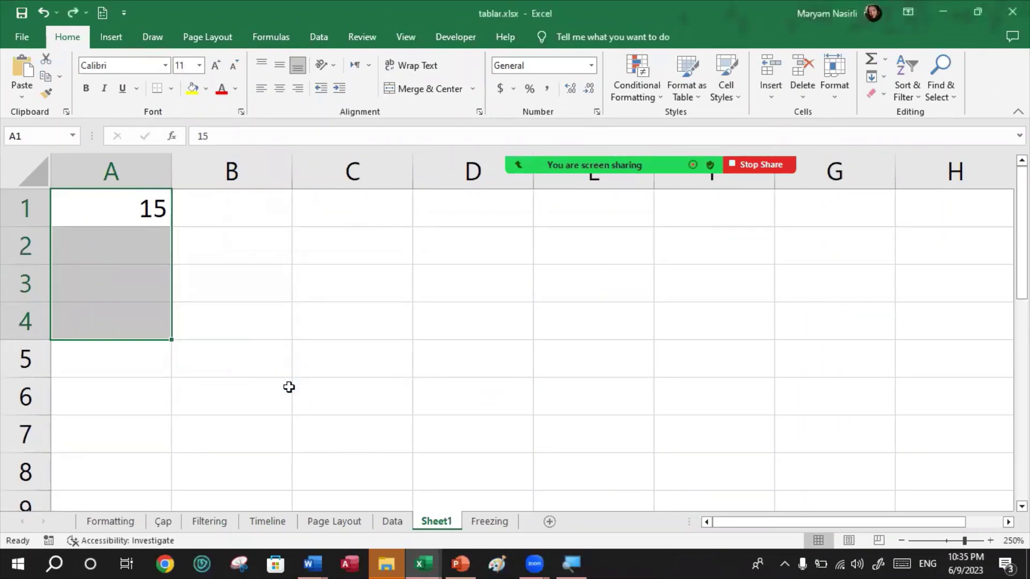
Fill a linear series in columns over A1:A4 with step value 5 and stop value 50
click(888, 79)
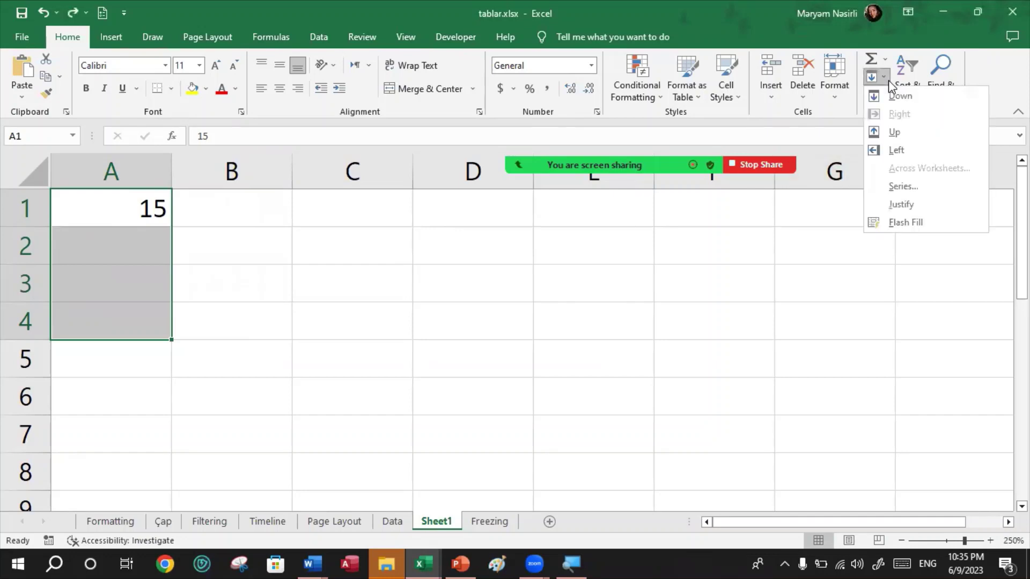
click(905, 182)
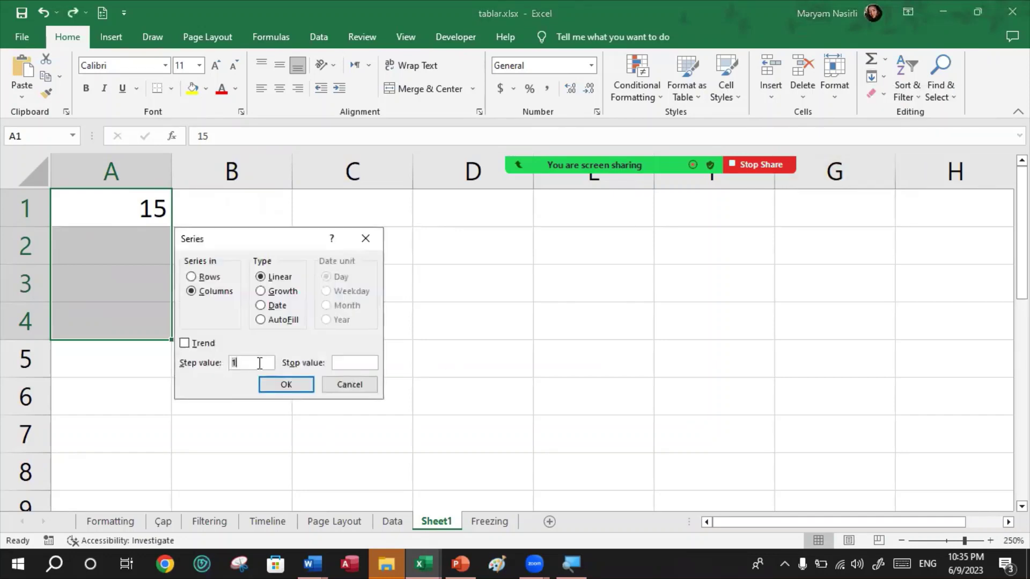
text(5)
click(347, 361)
text(60)
key(BackSpace)
key(BackSpace)
text(50)
drag(269, 229, 275, 193)
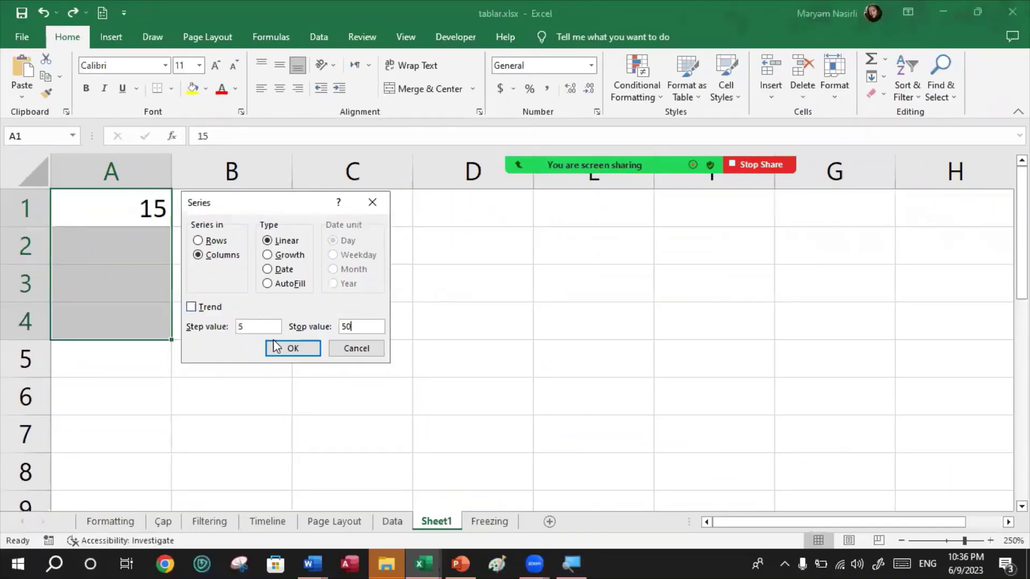
click(274, 345)
Clear the contents of the range A1:A4
click(241, 374)
click(99, 216)
drag(99, 216, 127, 307)
key(Delete)
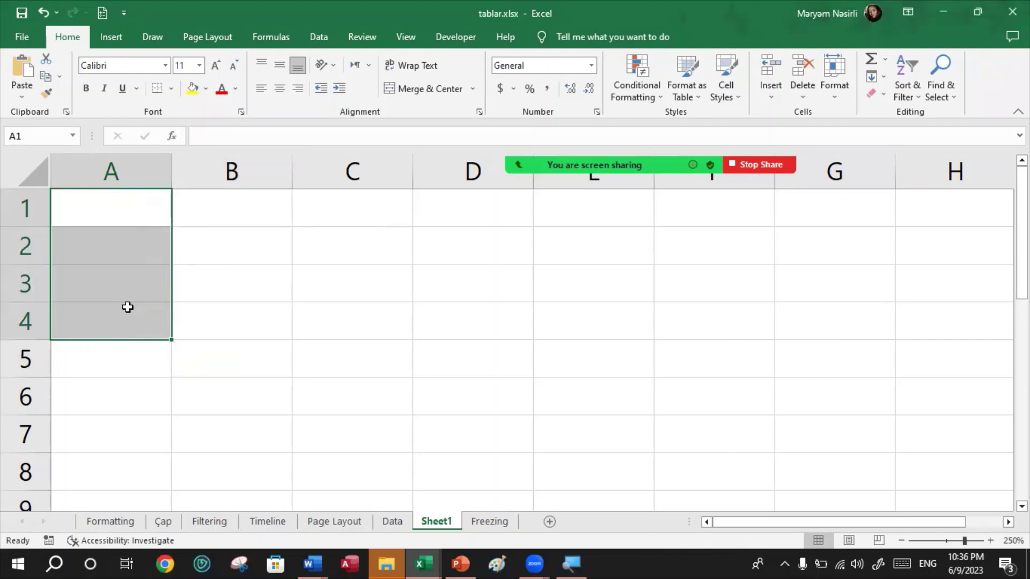
click(236, 271)
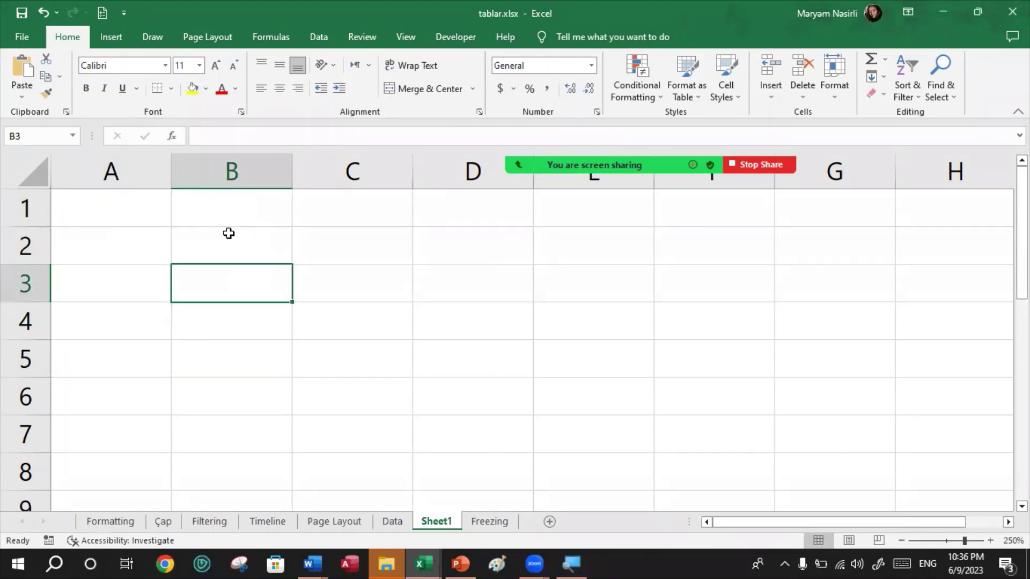
click(105, 32)
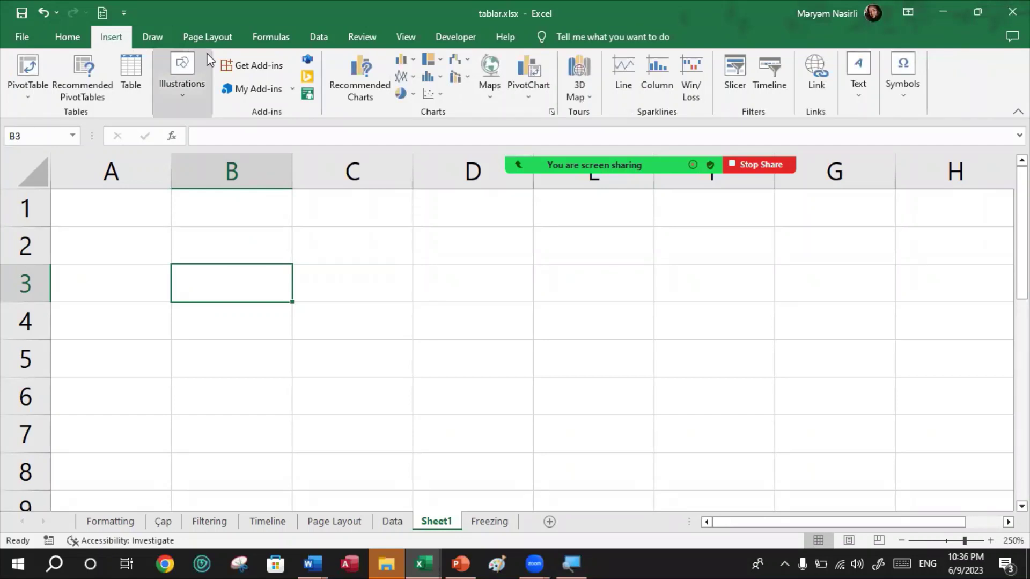
click(208, 38)
click(317, 38)
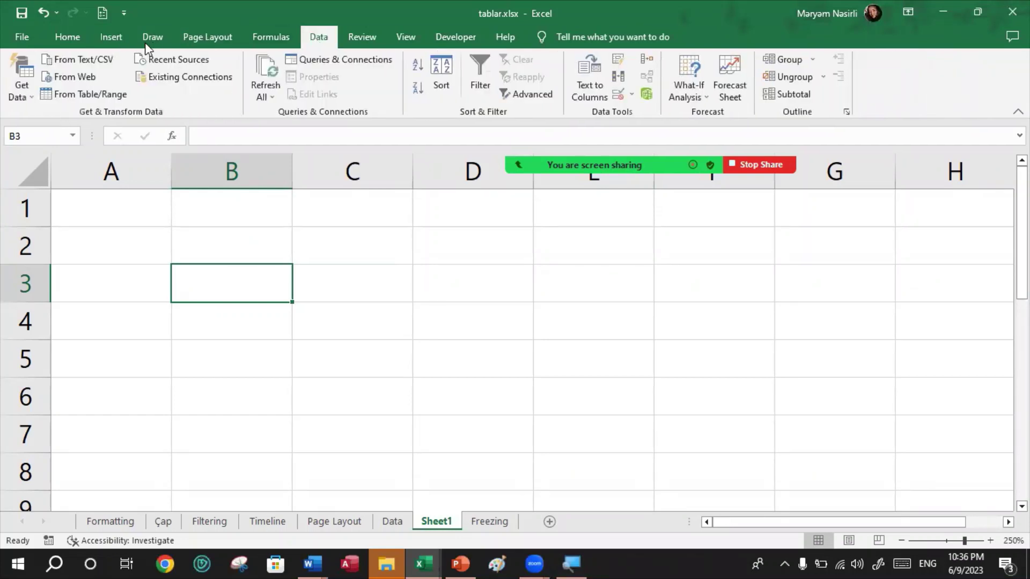
click(60, 39)
click(315, 37)
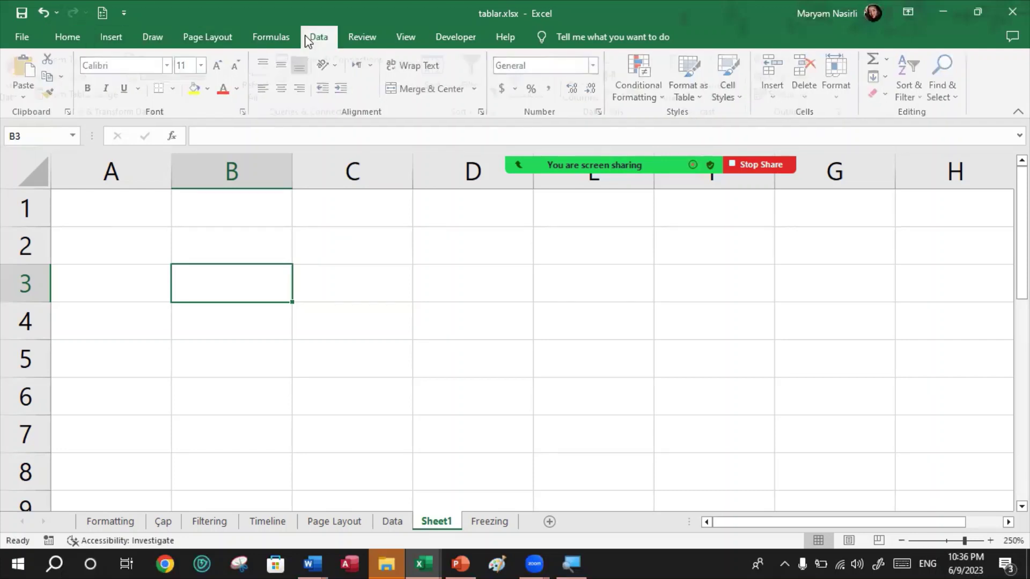
click(69, 36)
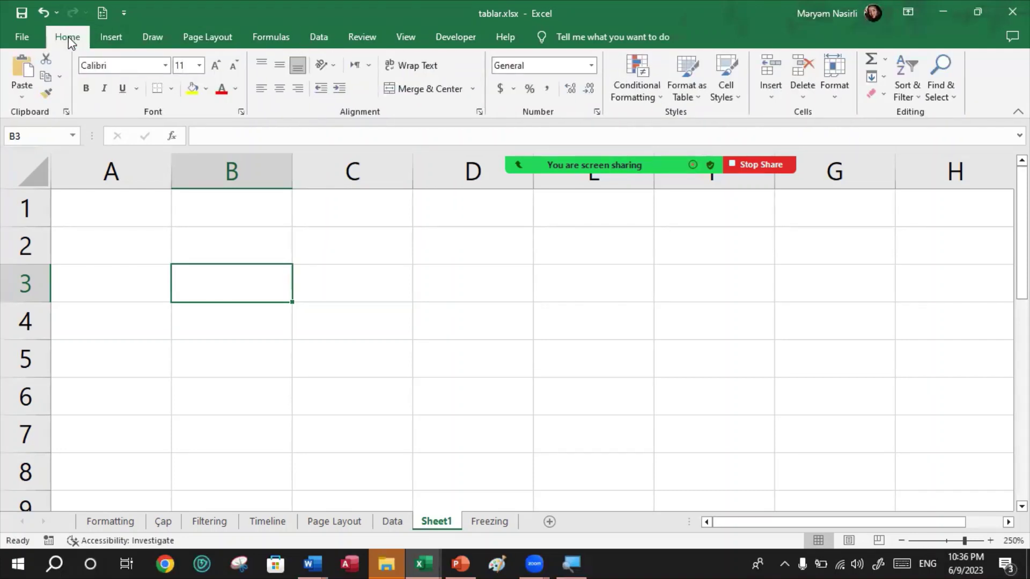
click(320, 38)
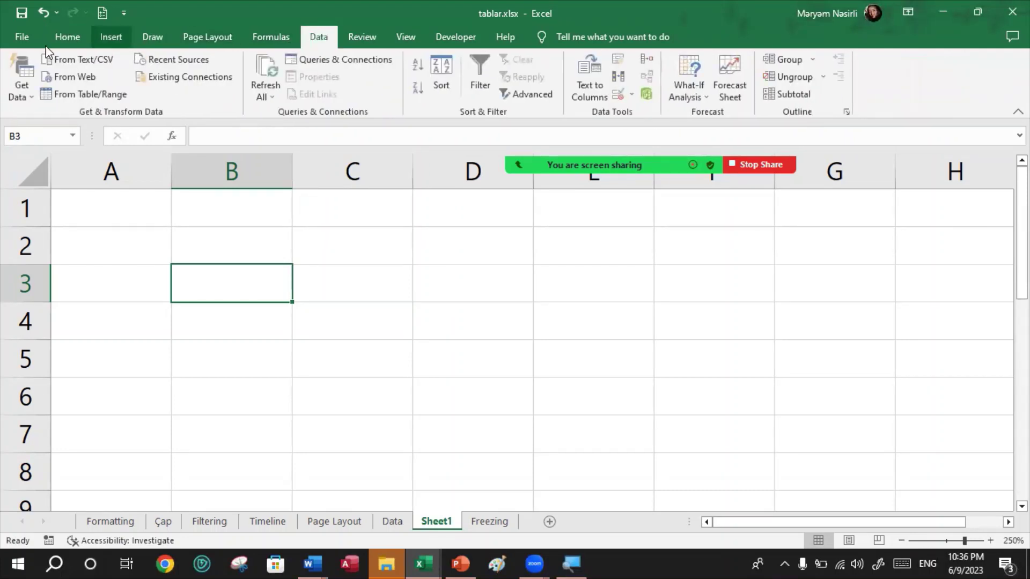
click(59, 43)
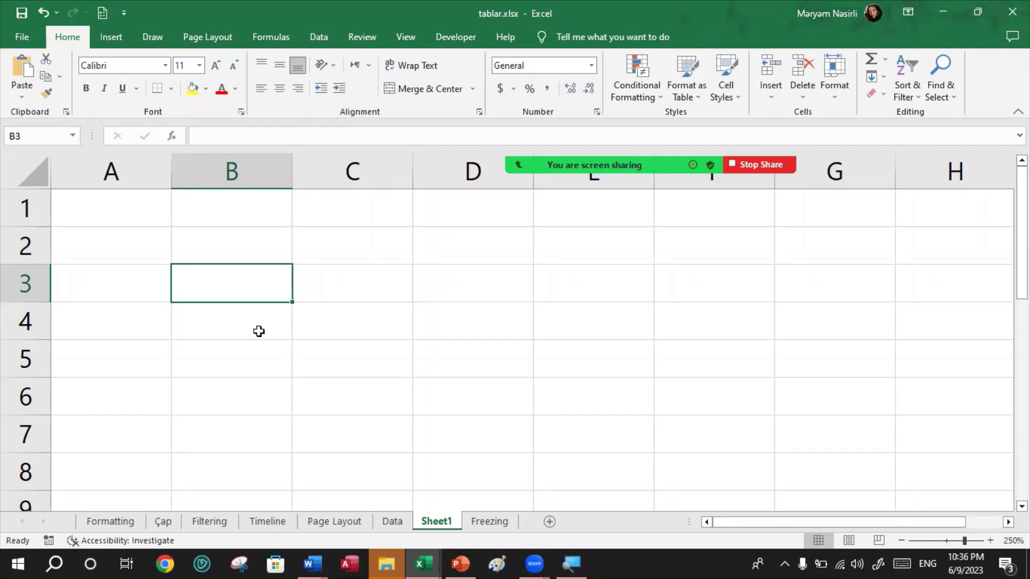
scroll(259, 331, up, 3)
click(217, 255)
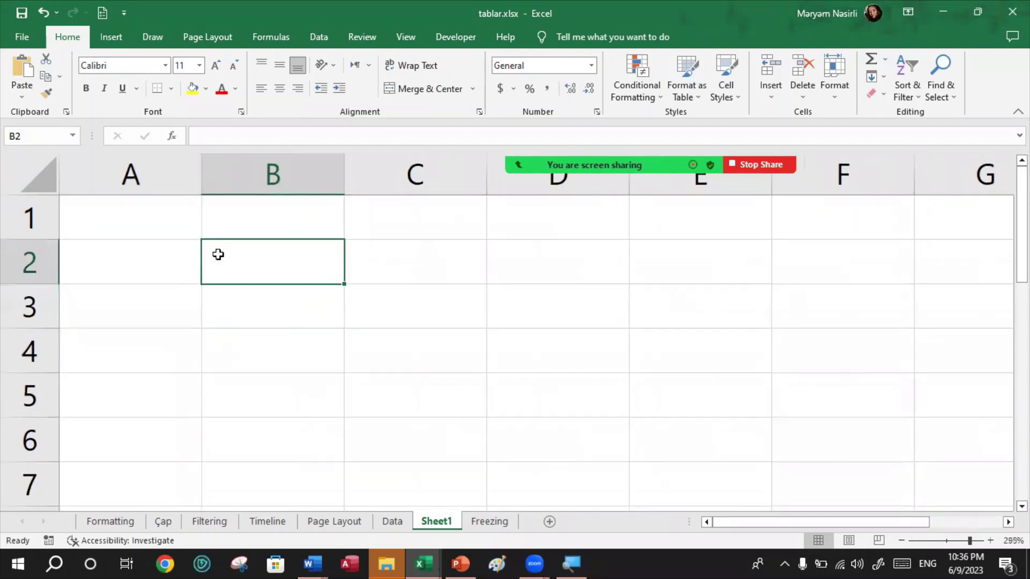
key(XF86AudioRaiseVolume)
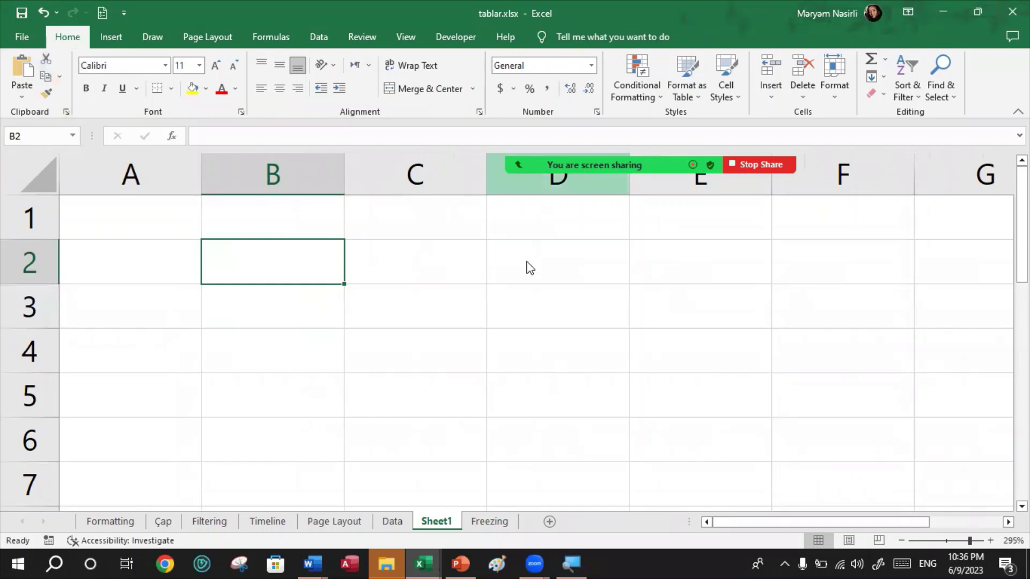
Review the participants list of the Zoom meeting and close it again
key(alt+u)
scroll(530, 267, down, 1)
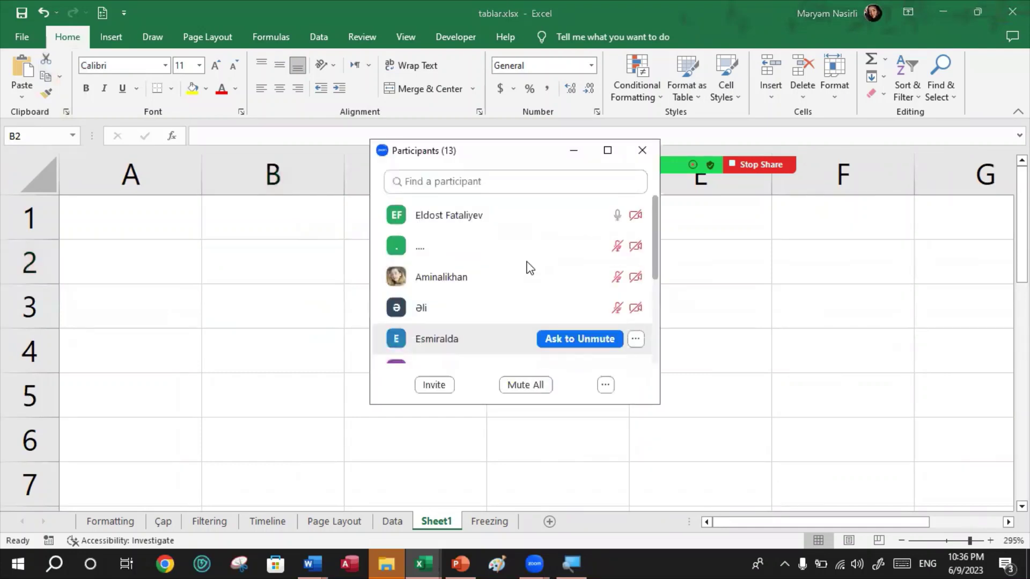
scroll(529, 267, up, 1)
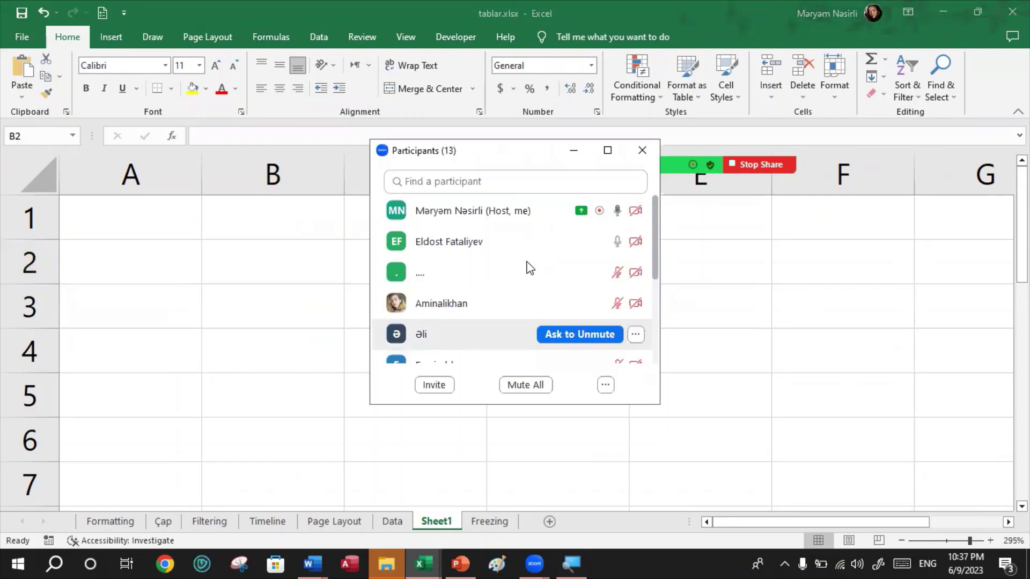
scroll(530, 267, down, 1)
scroll(530, 267, down, 1)
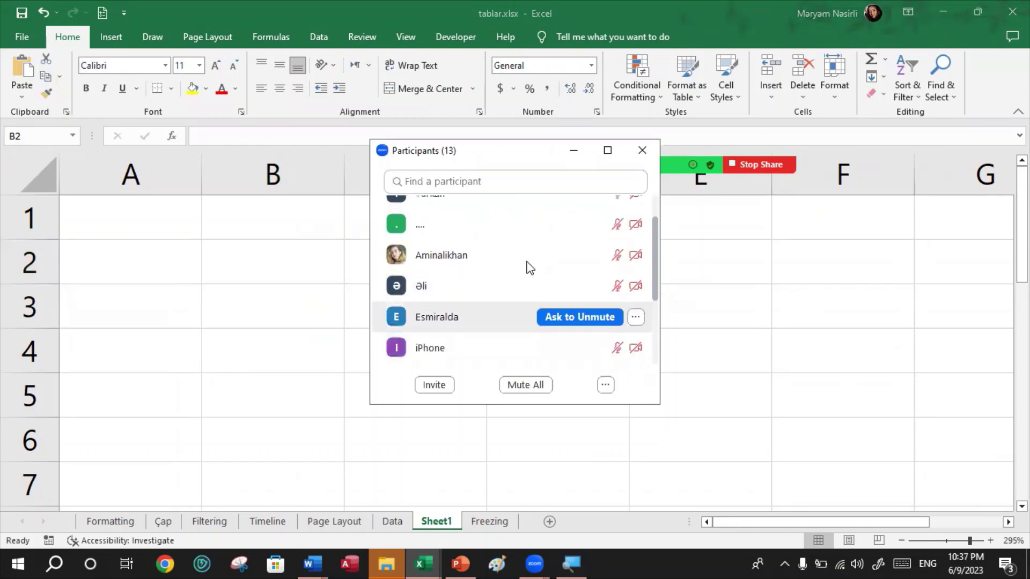
scroll(530, 267, up, 3)
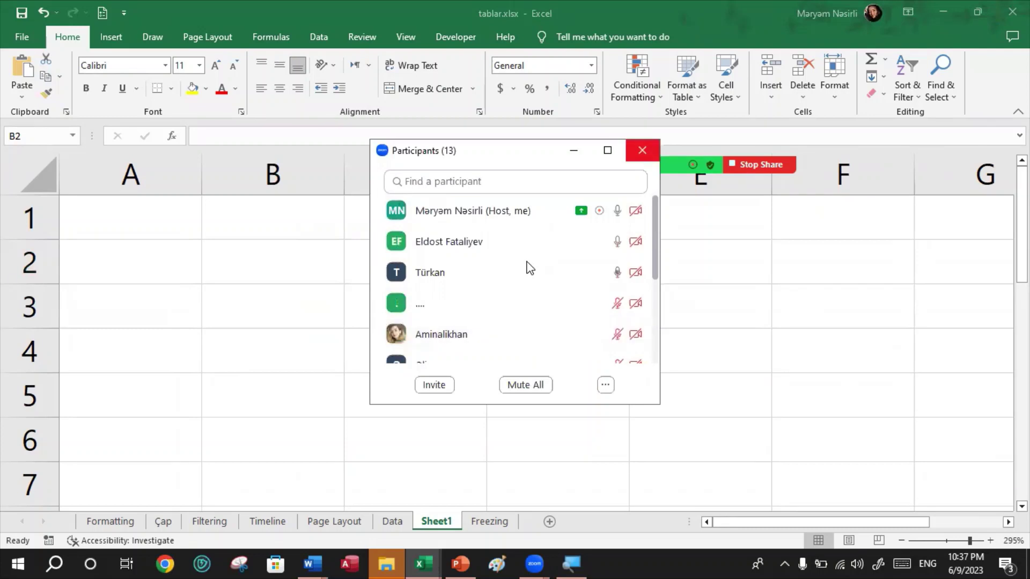
key(alt+u)
Group rows 2 to 4 and collapse the group, and undo the grouping
scroll(118, 293, up, 5)
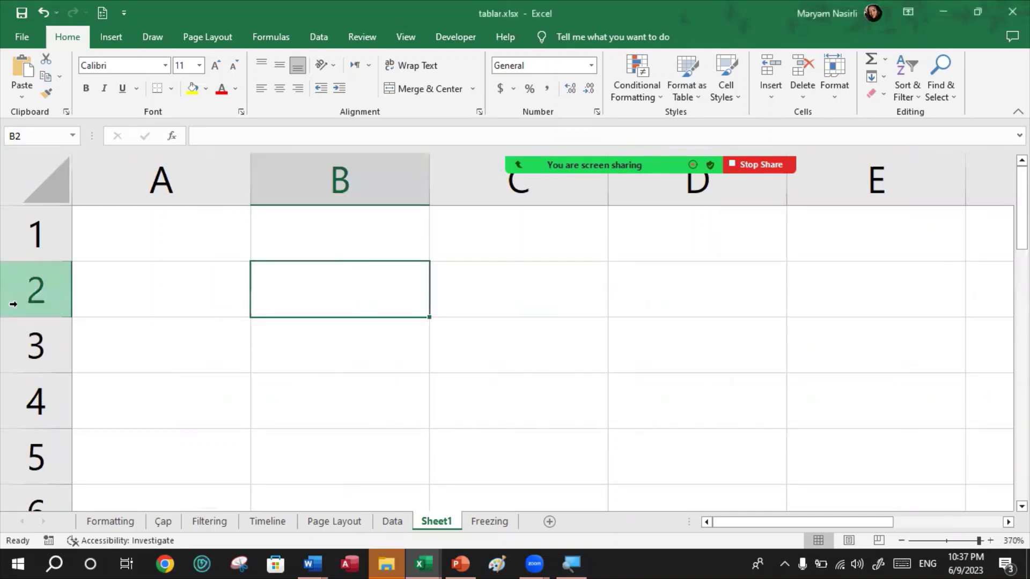
drag(18, 345, 25, 389)
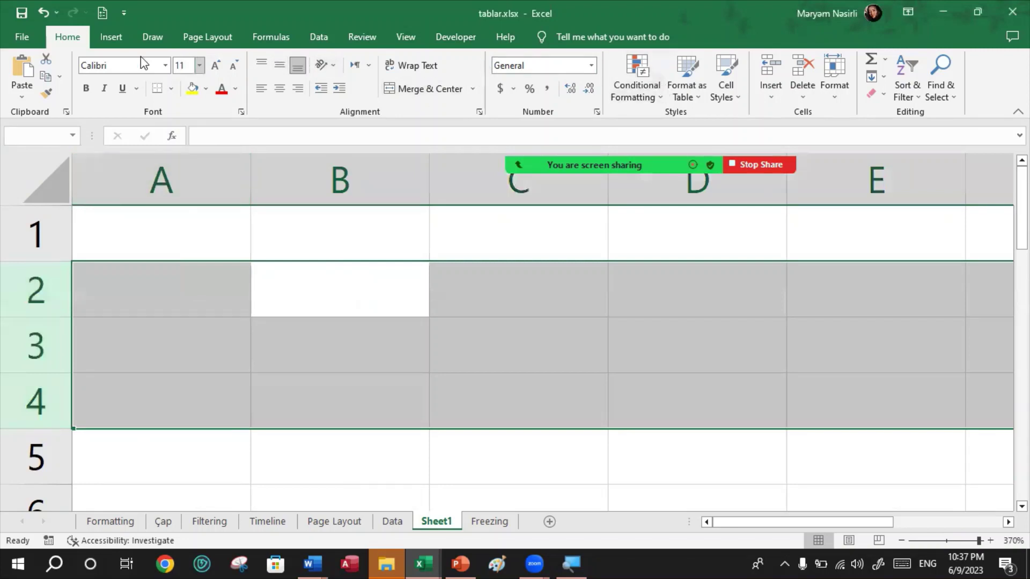
click(321, 37)
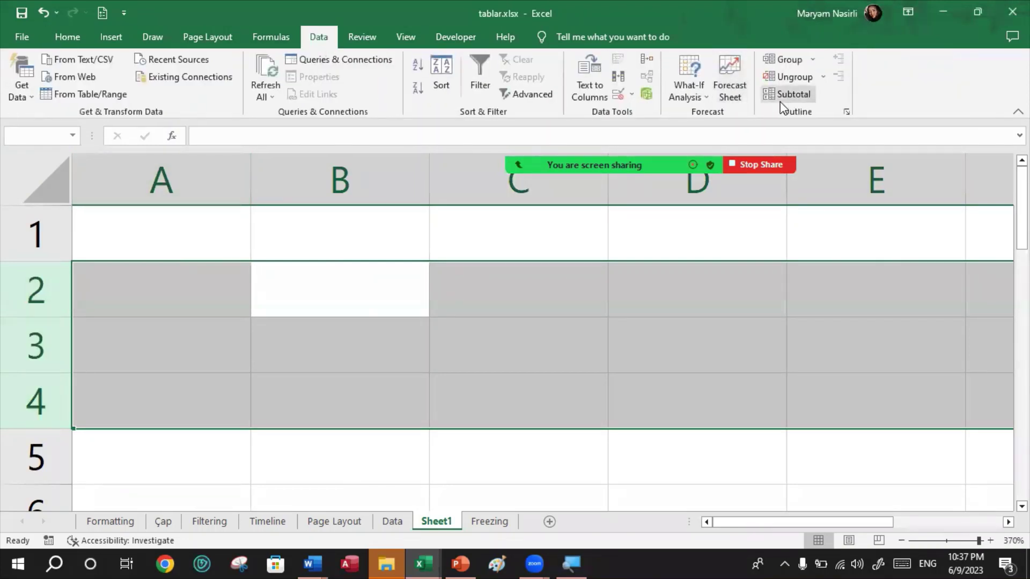
click(786, 60)
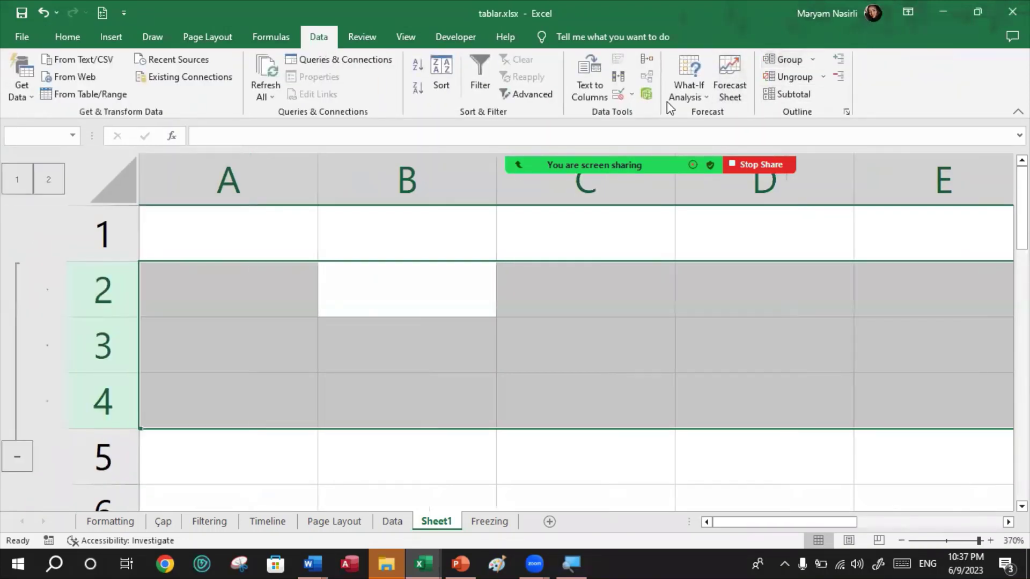
click(17, 456)
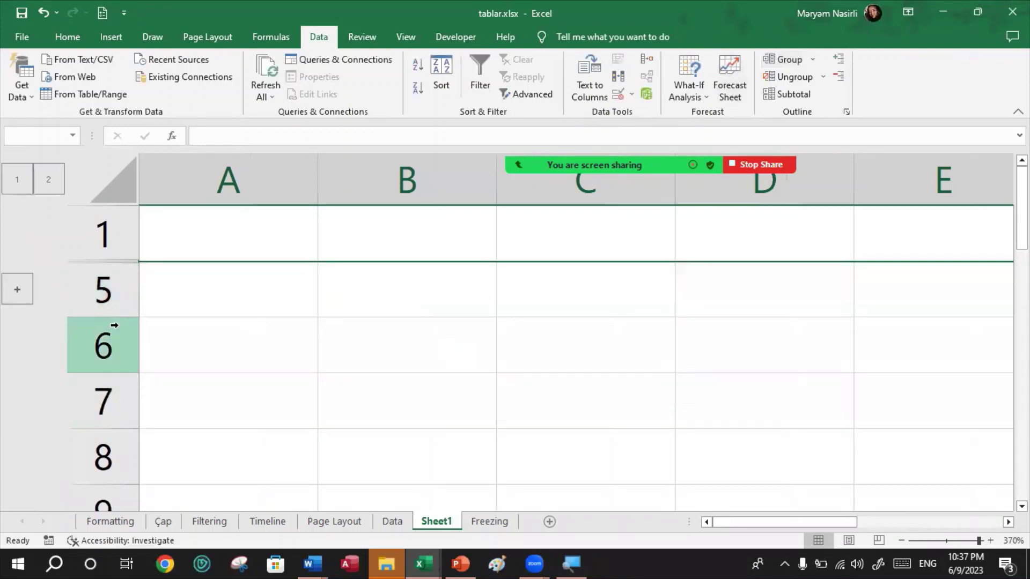
key(ctrl+z)
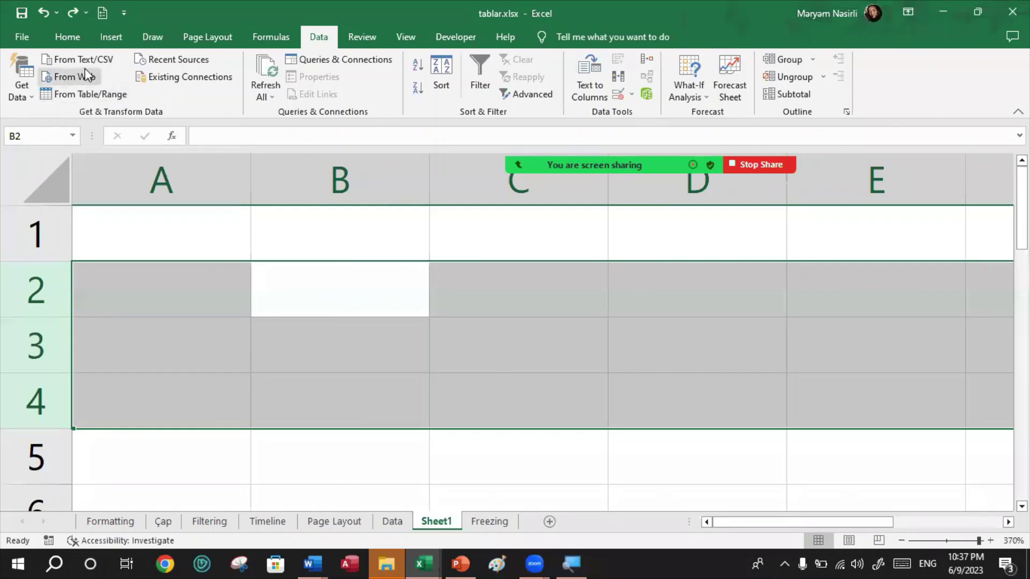
Hide rows 2 to 4 with the Hide Rows command and undo the hiding
click(67, 36)
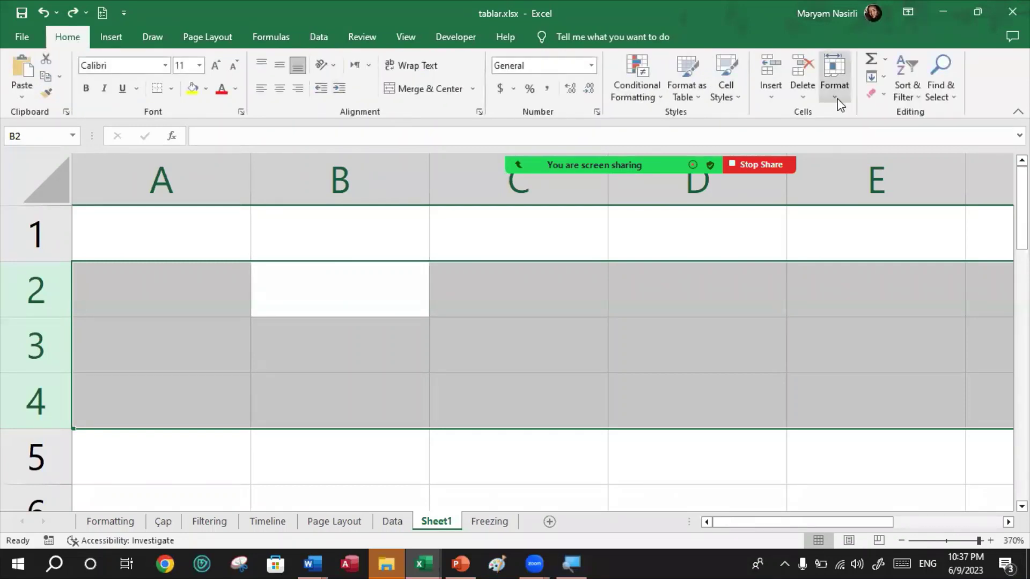
click(834, 81)
mouse_move(850, 234)
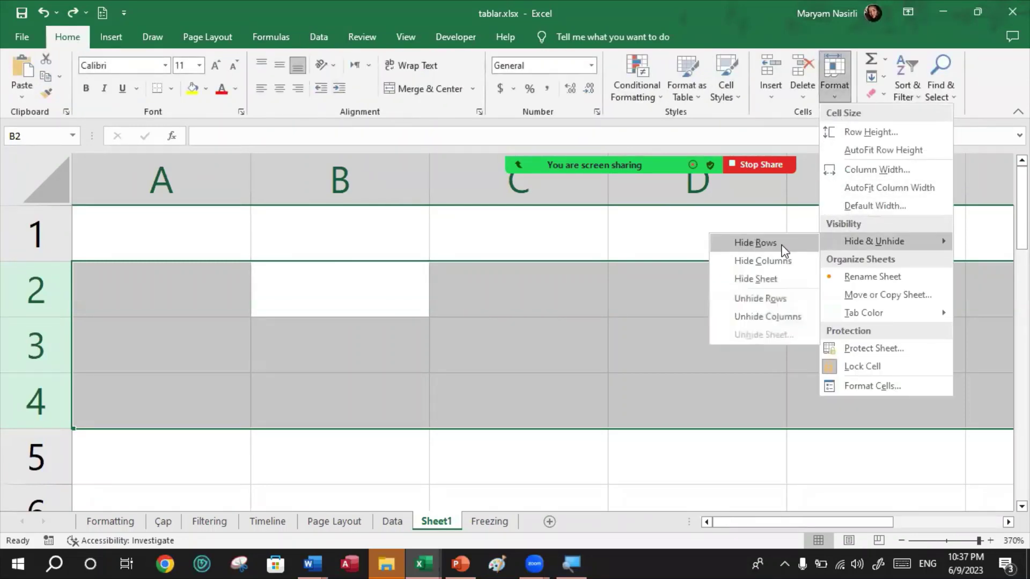
click(756, 243)
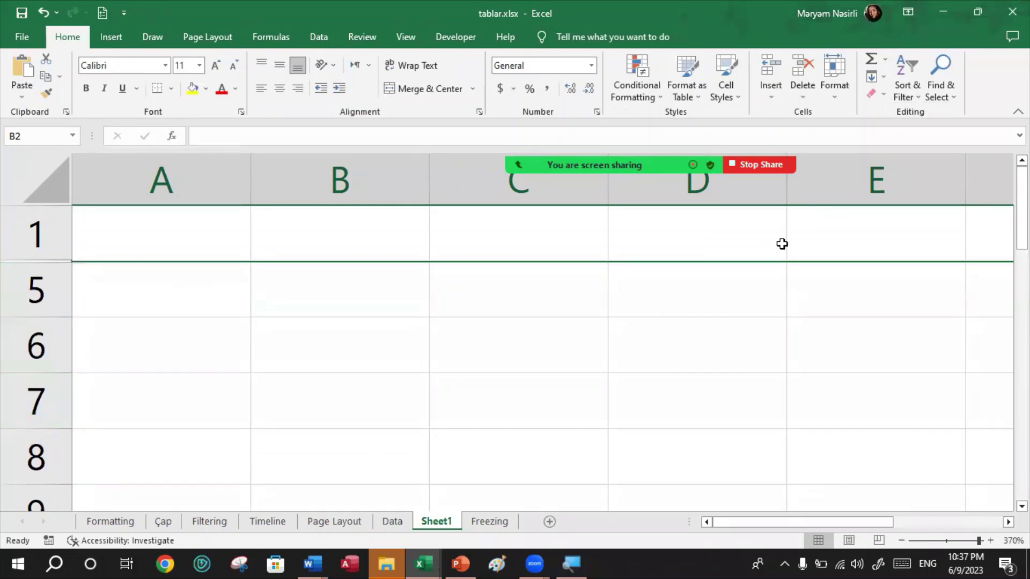
key(ctrl+z)
Enter the values 3, 5 and 7 in cells A2, A3 and A4
click(220, 280)
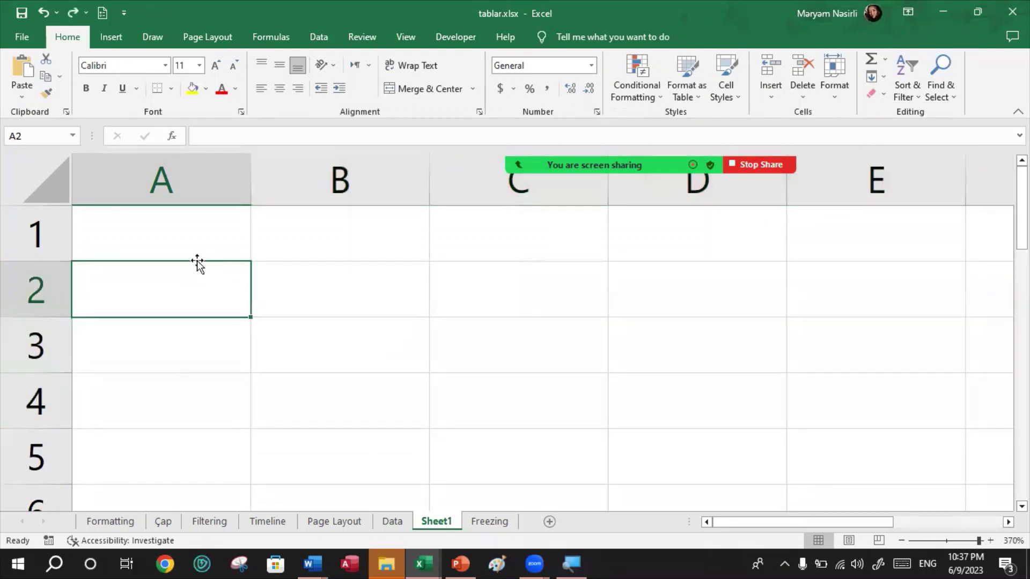
text(3)
key(Return)
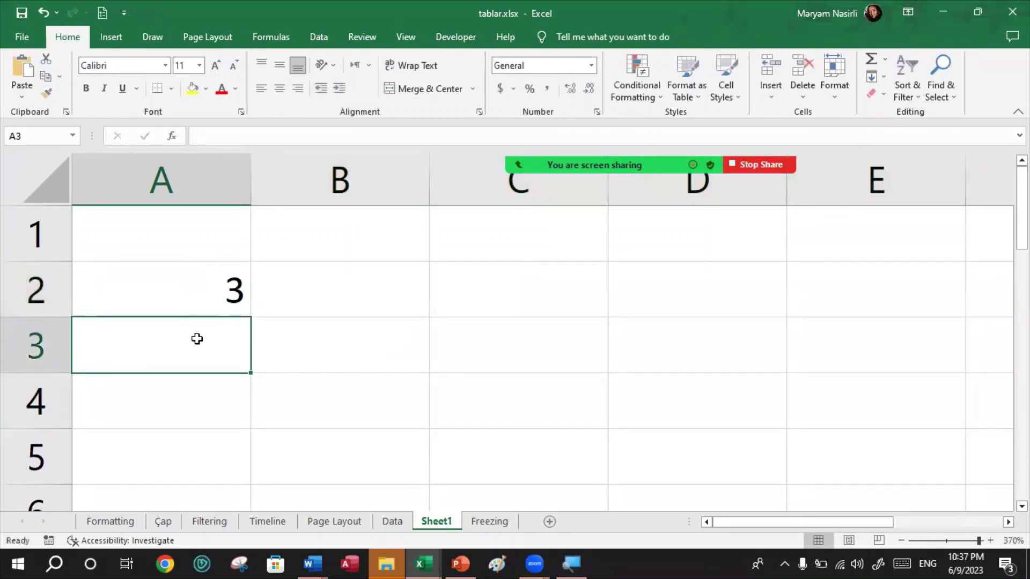
text(5)
key(Return)
text(7)
click(313, 386)
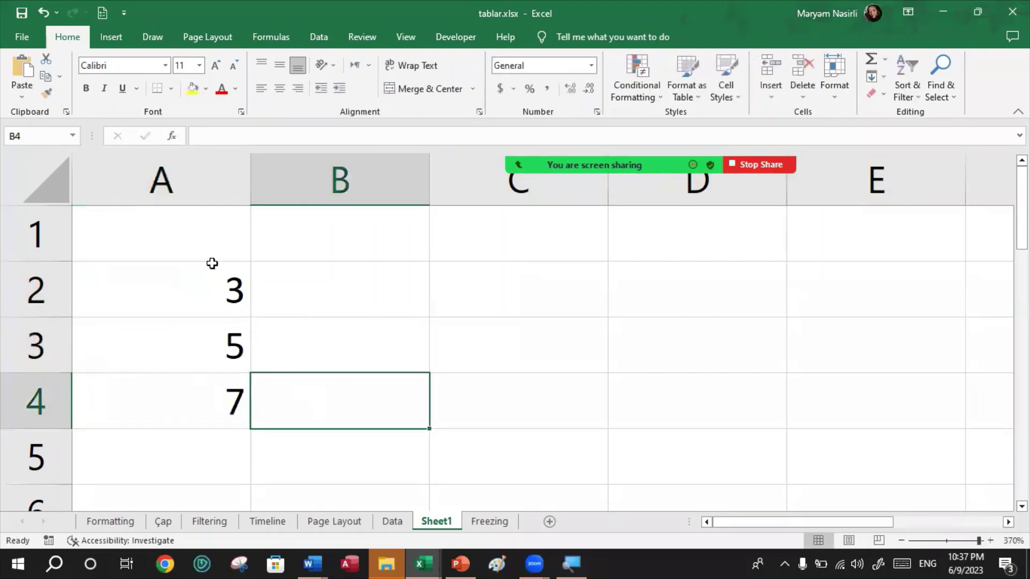
Enter 3 in cell A1 above the existing values
click(209, 257)
text(3)
click(427, 291)
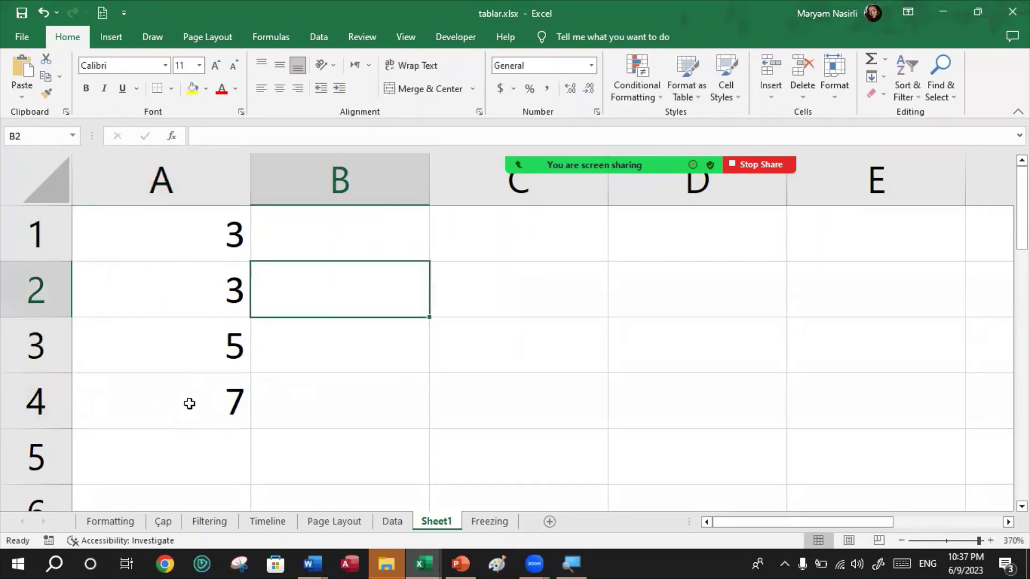
Add a filter to column A and show only the rows with the value 3
click(178, 191)
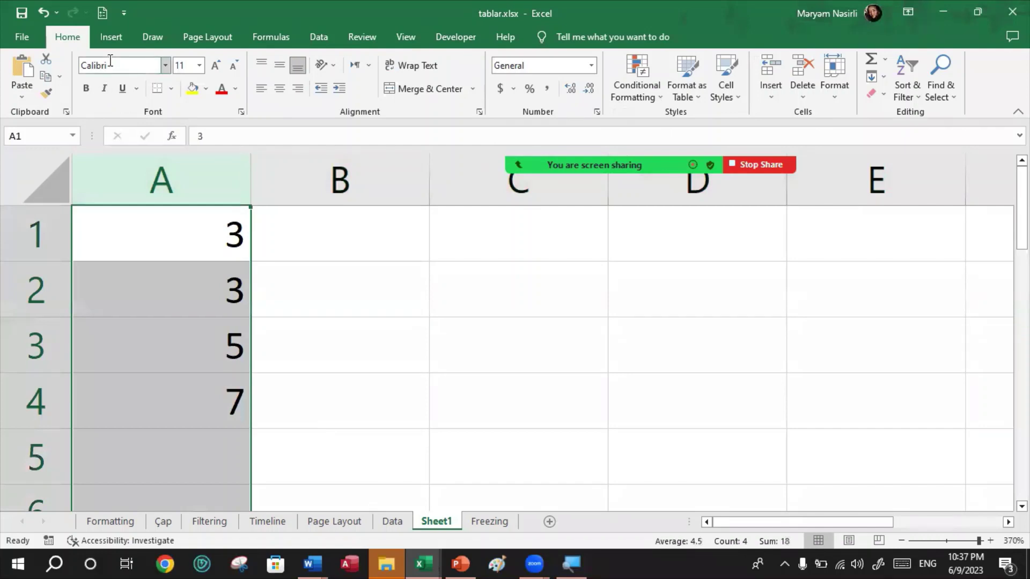
click(913, 73)
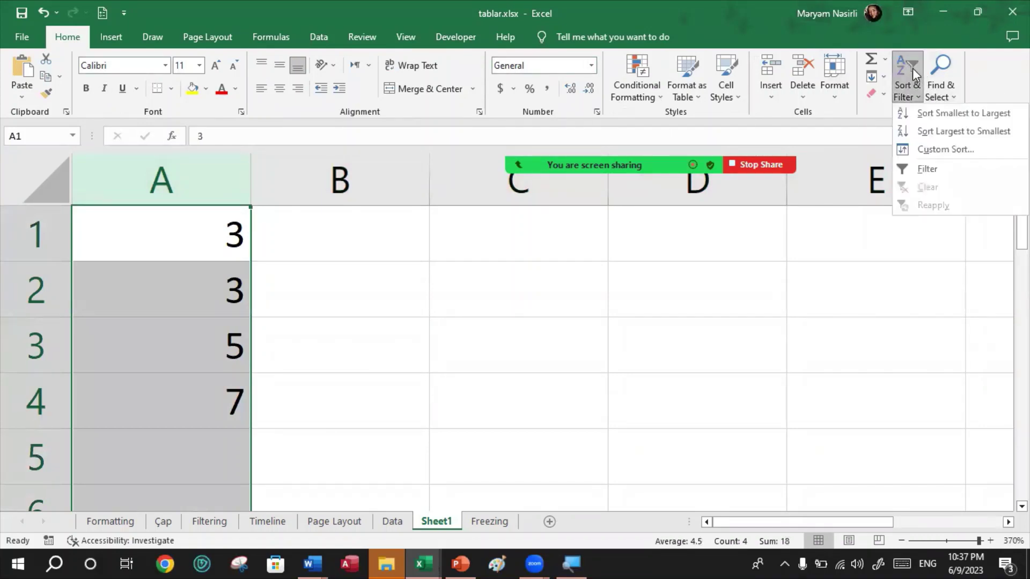
click(921, 168)
click(244, 254)
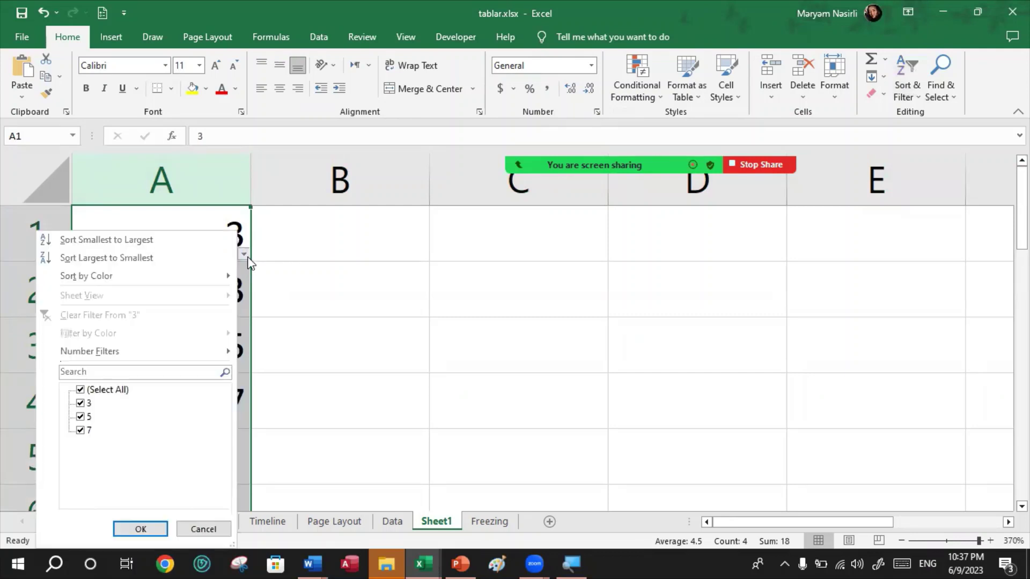
click(80, 403)
click(80, 417)
click(81, 430)
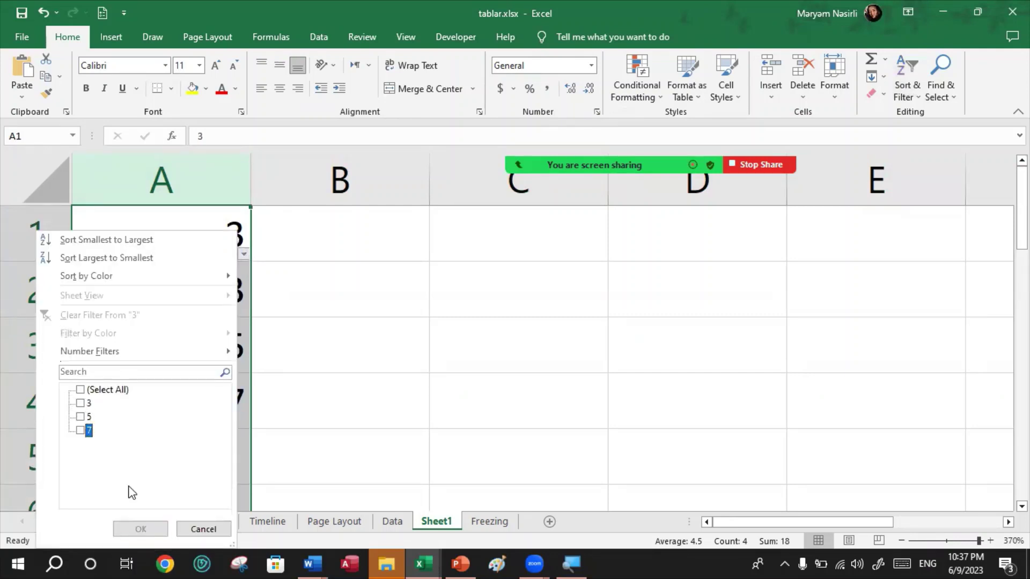
click(81, 403)
click(139, 529)
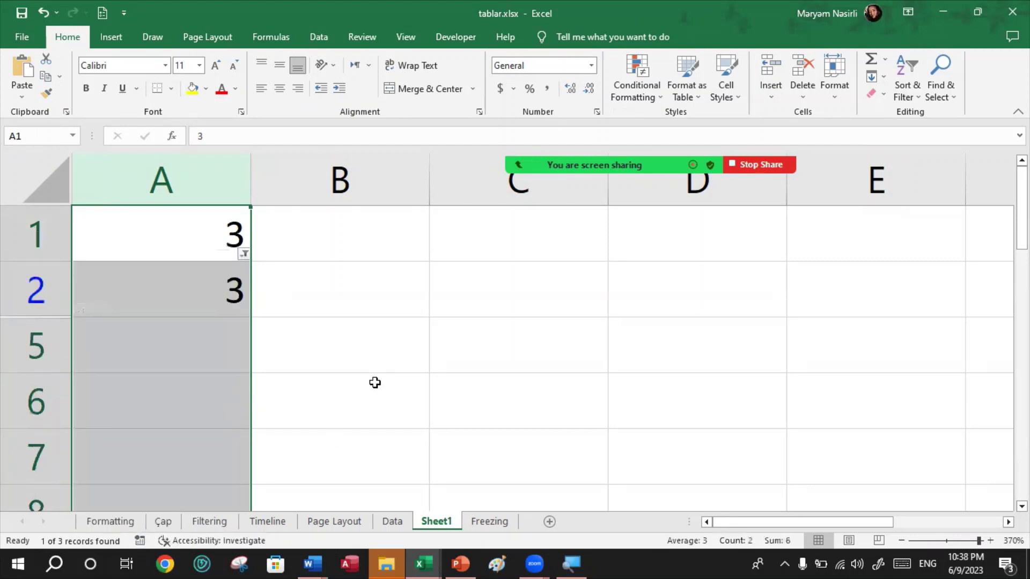
click(374, 384)
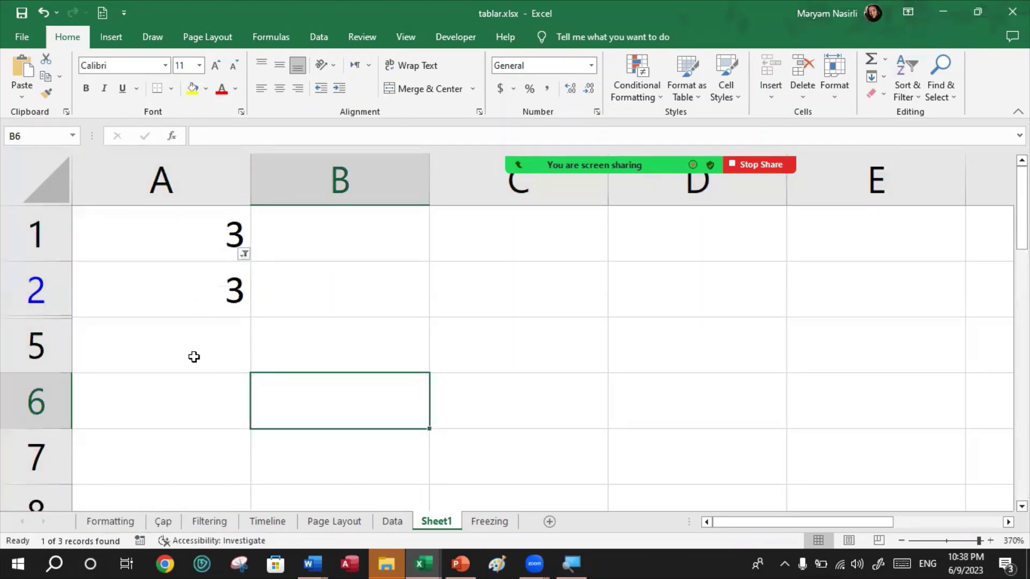
Undo the filtering of column A and the entry in cell A1
click(201, 187)
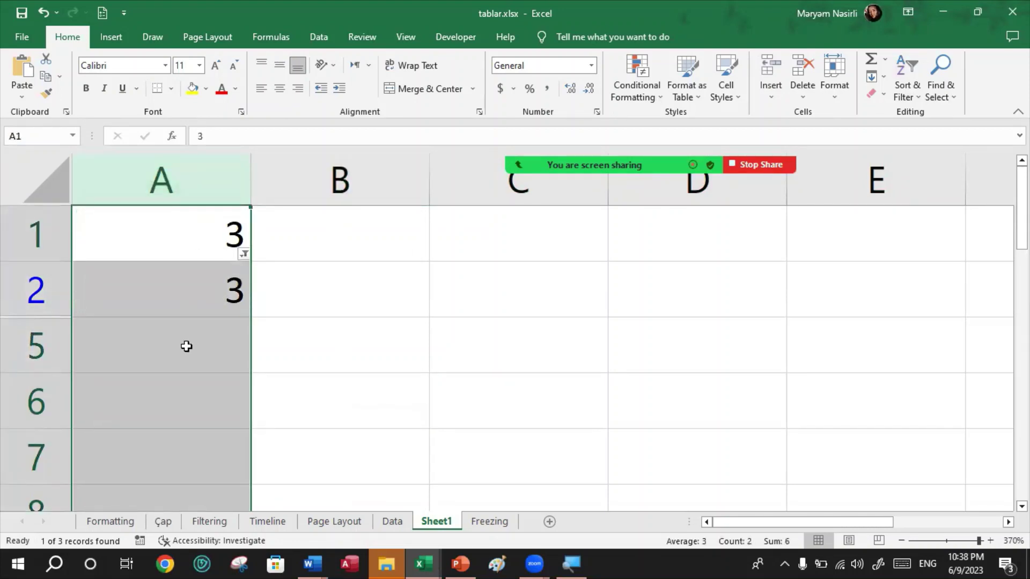
key(ctrl+z)
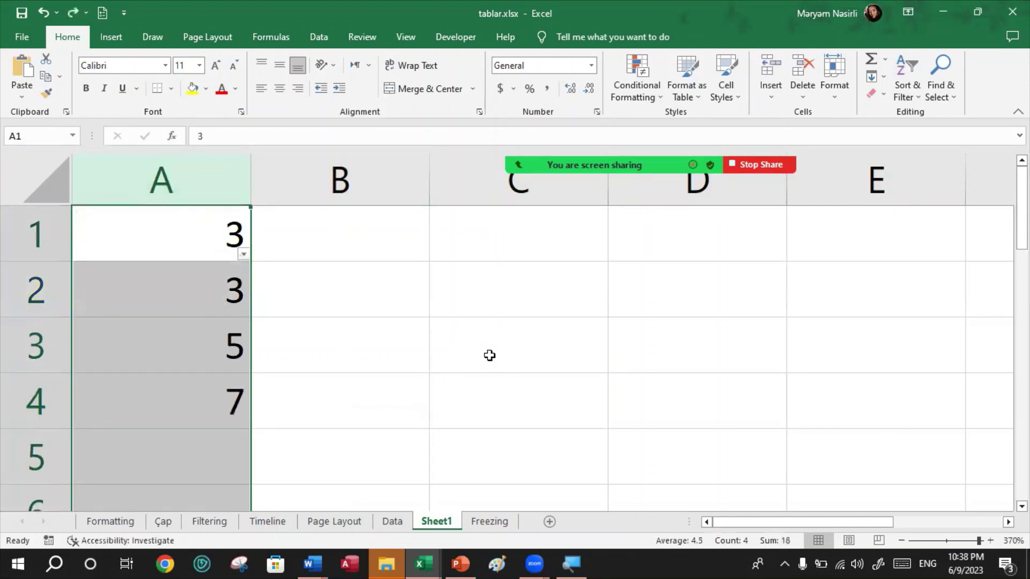
key(ctrl+z)
key(ctrl+z)
click(490, 356)
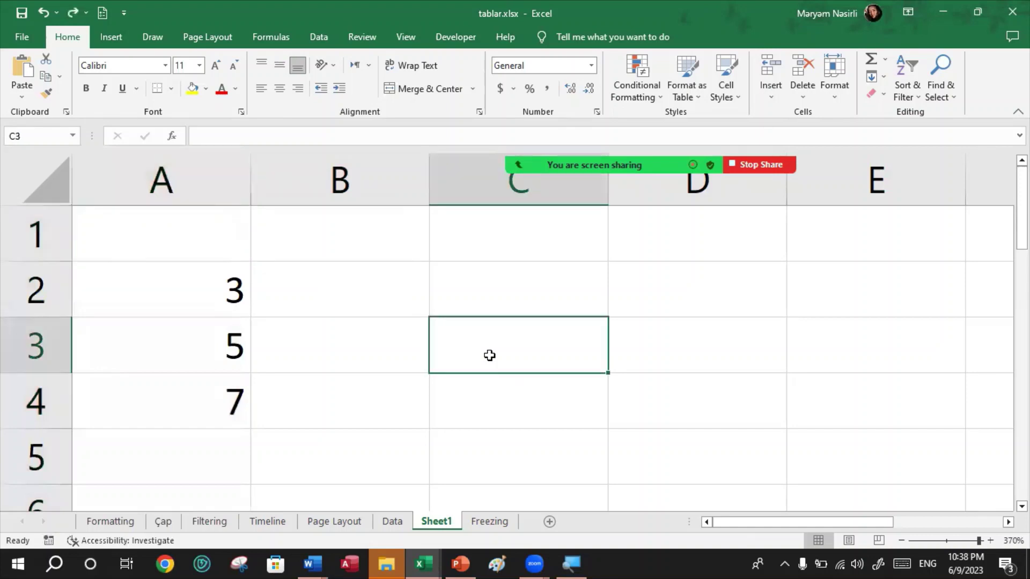
Hide rows 2 to 4 by collapsing their height, and undo both the hiding and the entry in cell A4
drag(64, 314, 62, 257)
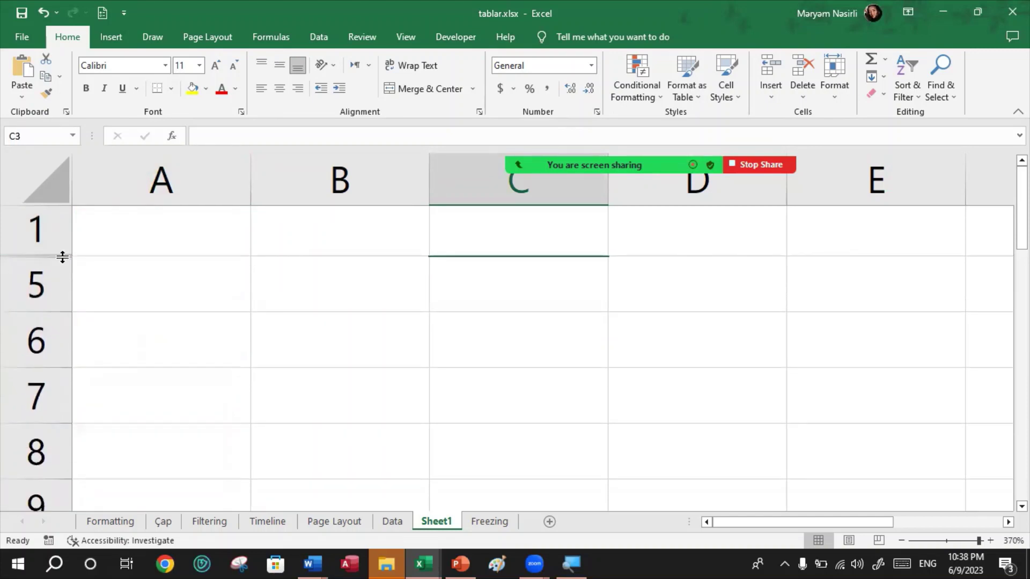
key(ctrl+z)
key(ctrl+z)
key(ctrl+z)
key(ctrl+z)
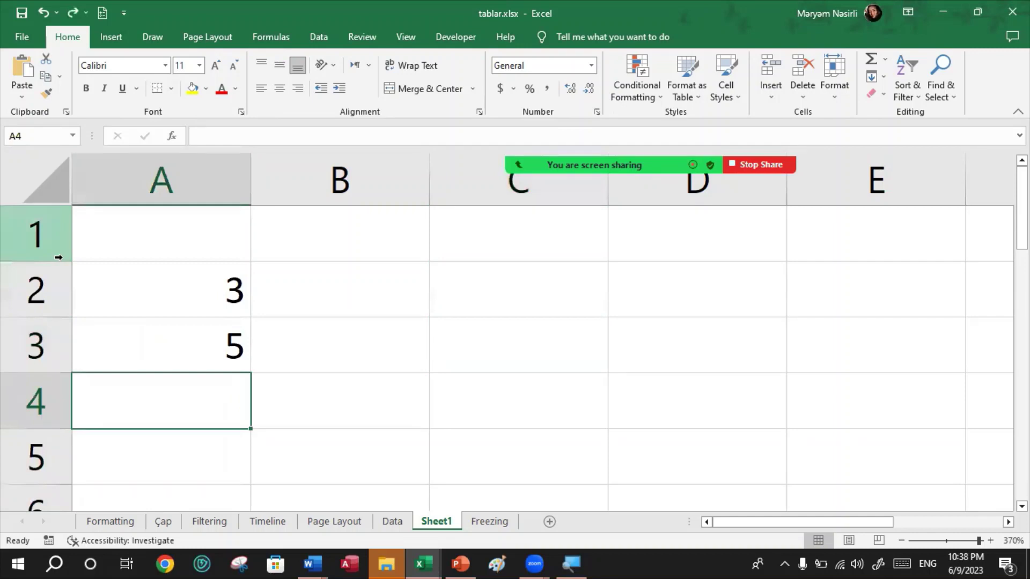
Freeze rows 1 and 2 together with column A by applying Freeze Panes at cell B3
click(166, 299)
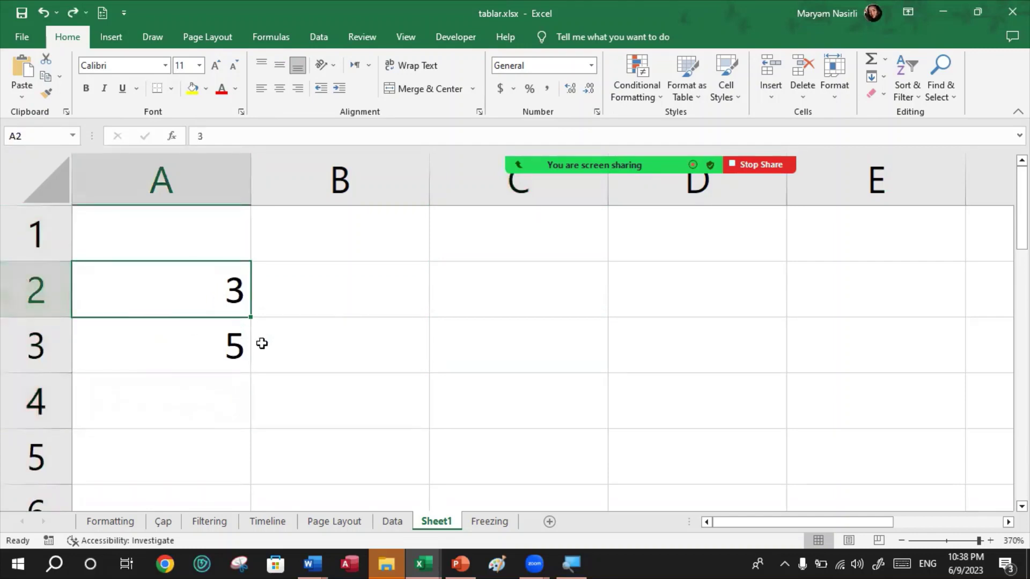
click(282, 346)
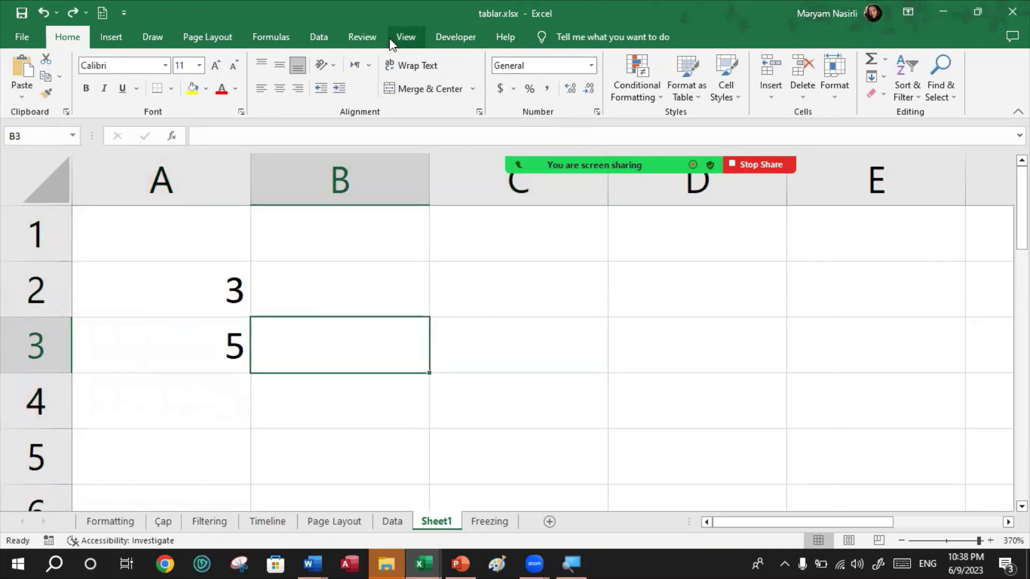
click(405, 36)
click(510, 72)
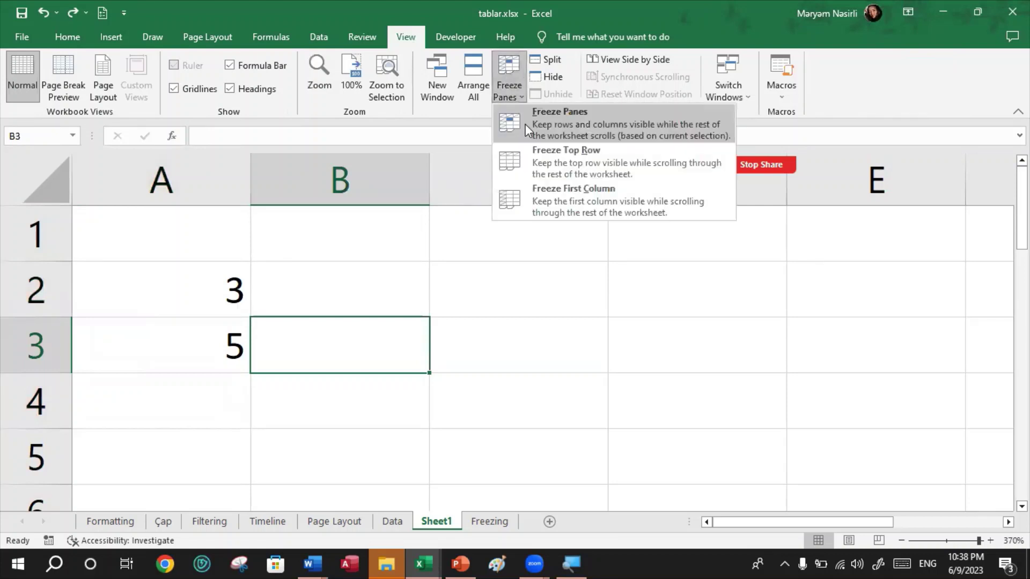
click(526, 123)
scroll(352, 446, down, 6)
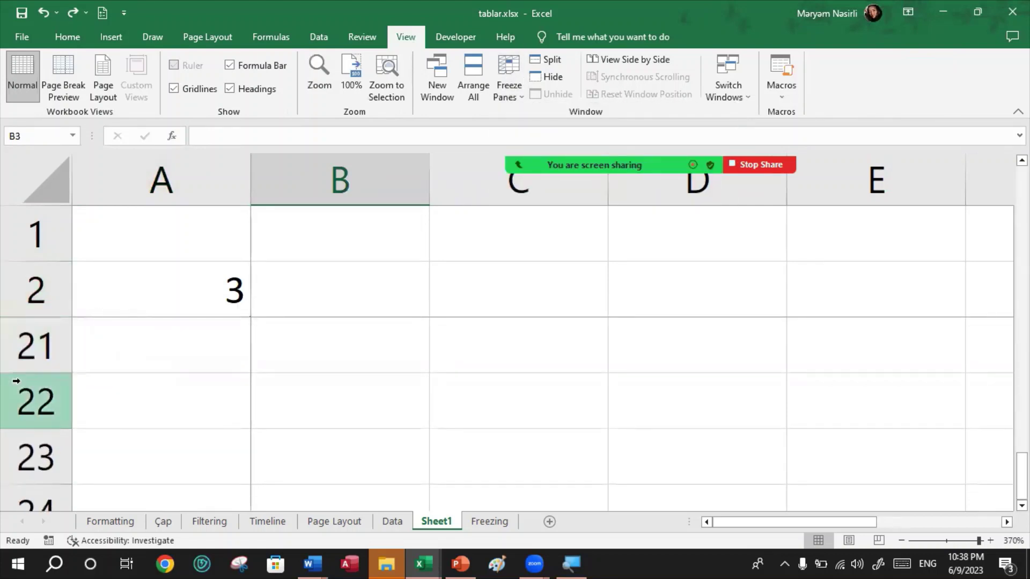
Clear the value in cell A2 within the frozen rows
click(324, 368)
click(229, 292)
key(Delete)
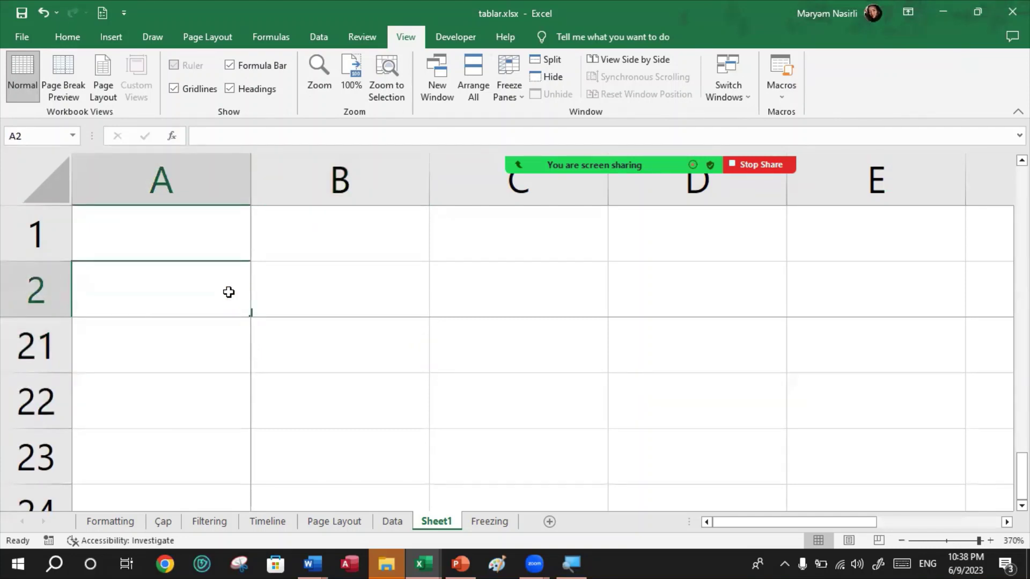
click(285, 363)
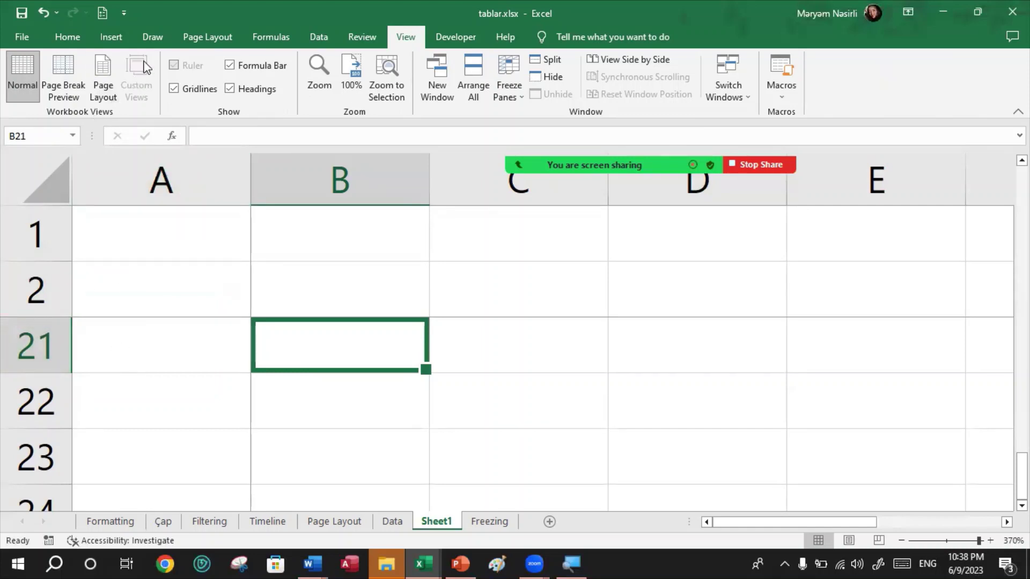
Handwrite the calculation 21 − 2 − 1 = 18 in red ink across rows 22 and 23
click(152, 36)
click(141, 69)
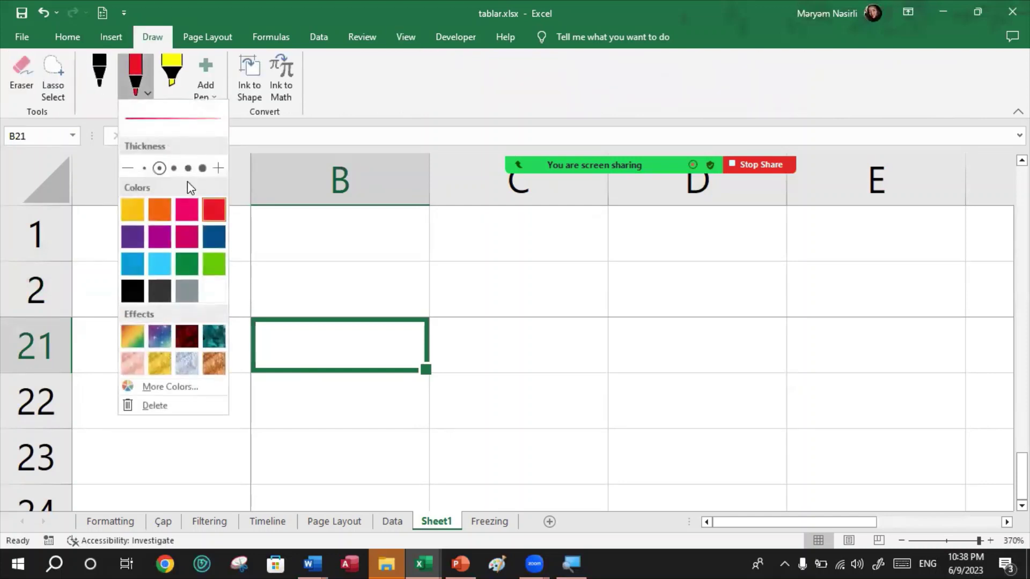
click(344, 436)
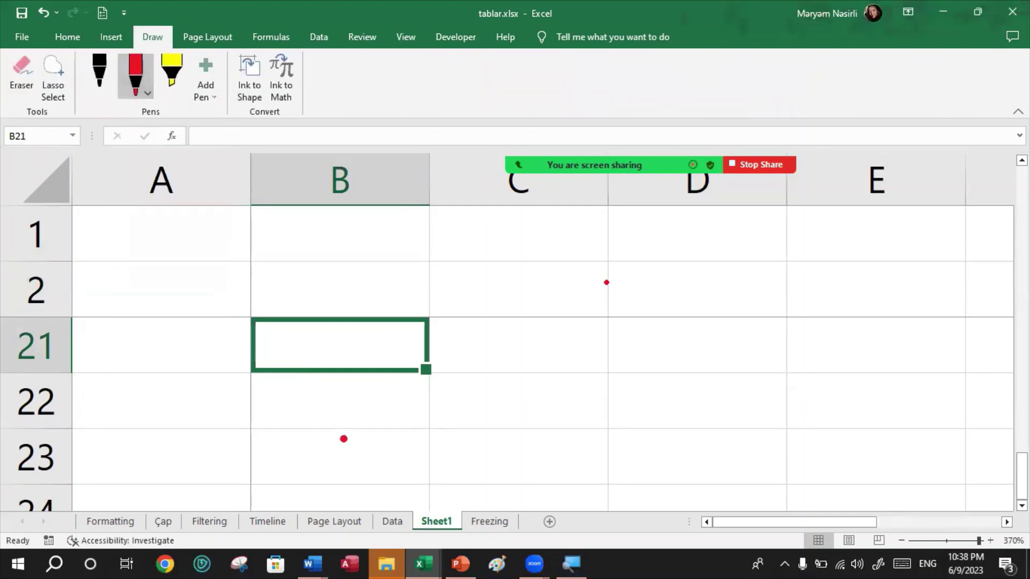
mouse_move(655, 182)
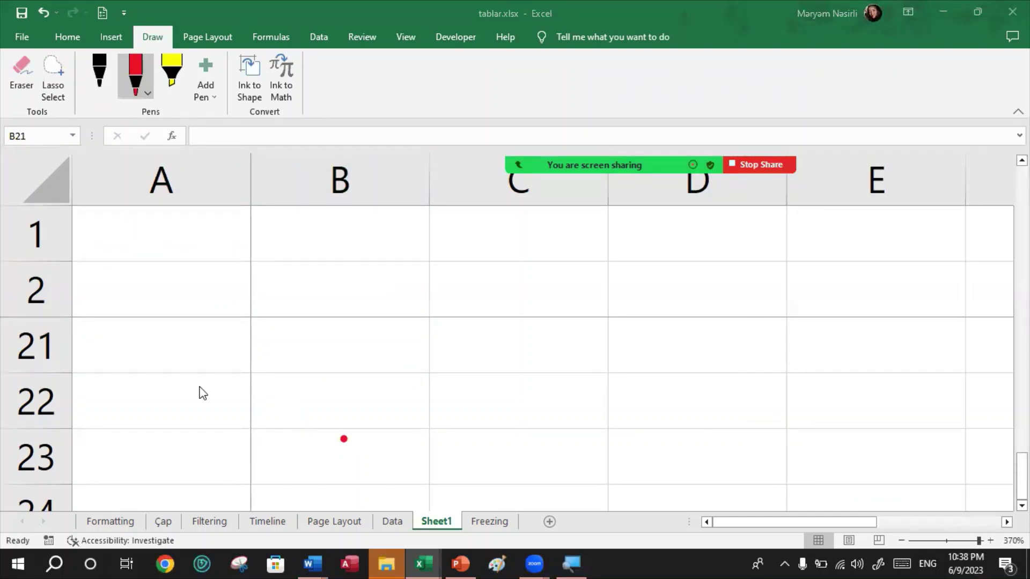
click(119, 79)
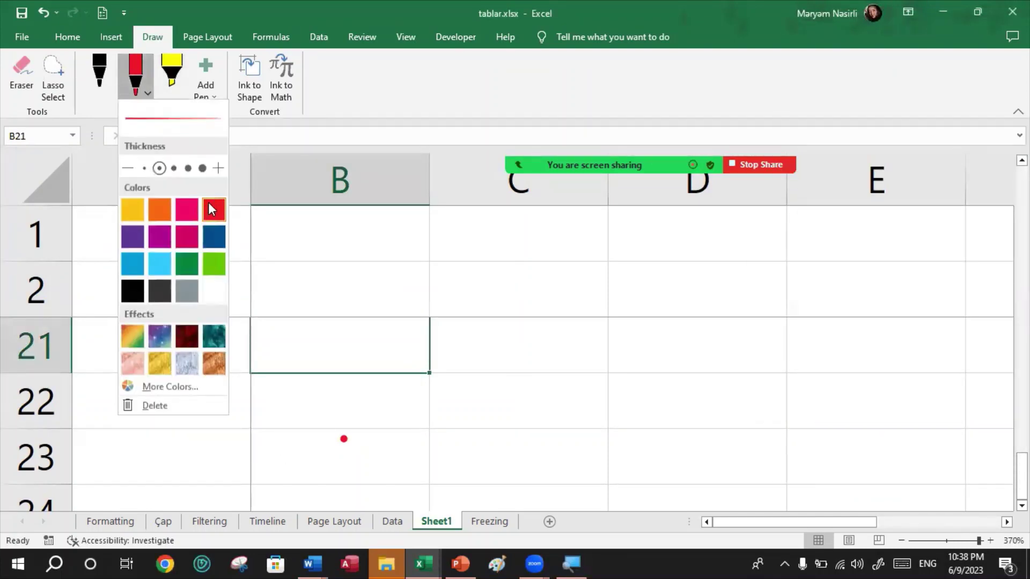
mouse_move(317, 414)
mouse_down()
mouse_move(332, 448)
mouse_move(366, 454)
mouse_up()
mouse_move(378, 411)
mouse_down()
mouse_move(386, 456)
mouse_move(447, 439)
mouse_move(485, 453)
mouse_move(595, 431)
mouse_up()
drag(623, 403, 640, 459)
drag(673, 425, 724, 423)
mouse_move(686, 445)
mouse_down()
mouse_move(721, 440)
mouse_move(757, 469)
mouse_up()
click(763, 453)
mouse_move(786, 417)
mouse_down()
mouse_move(823, 455)
mouse_move(780, 461)
mouse_move(815, 418)
mouse_up()
Erase the whole handwritten calculation from the sheet
click(27, 83)
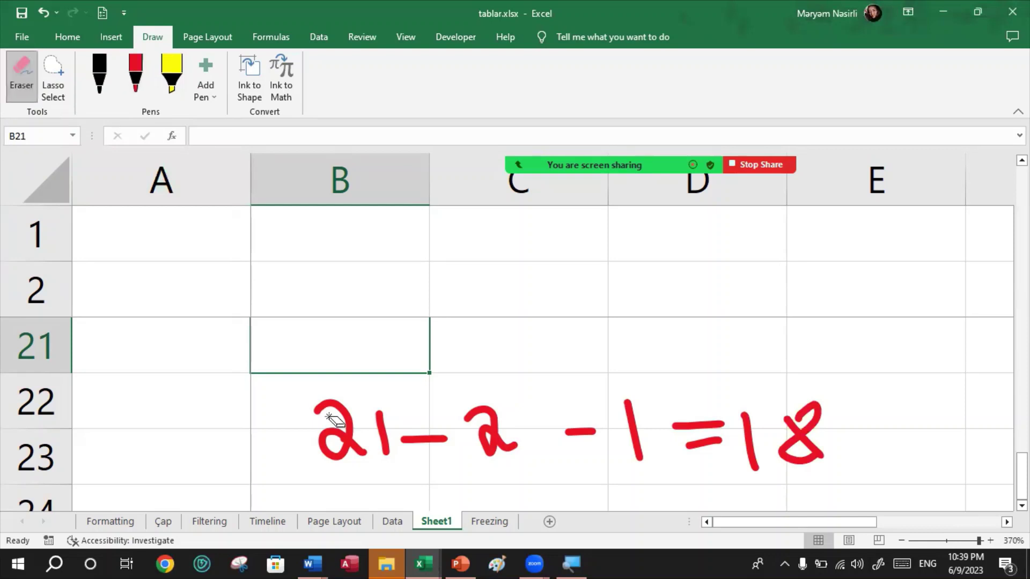
mouse_move(297, 428)
mouse_down()
mouse_move(277, 472)
mouse_move(242, 463)
mouse_move(707, 426)
mouse_move(609, 513)
mouse_move(683, 435)
mouse_up()
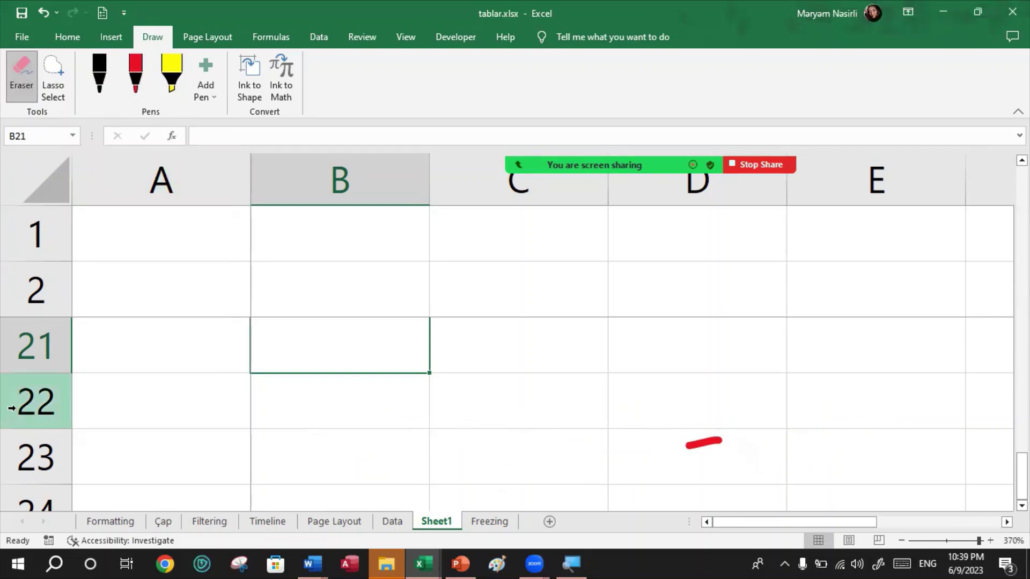
drag(719, 430, 708, 457)
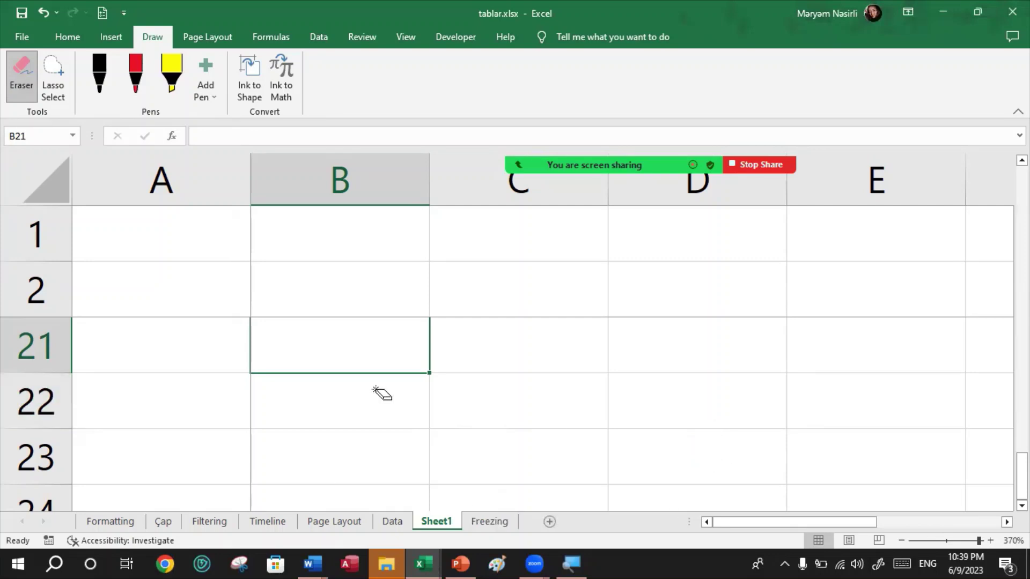
Handwrite the words linear and growth in red ink, one below the other, starting in column B
click(135, 74)
click(289, 243)
mouse_move(294, 211)
mouse_down()
mouse_move(276, 237)
mouse_move(339, 264)
mouse_move(498, 252)
mouse_up()
click(325, 239)
mouse_move(295, 335)
mouse_down()
mouse_move(280, 346)
mouse_move(298, 400)
mouse_up()
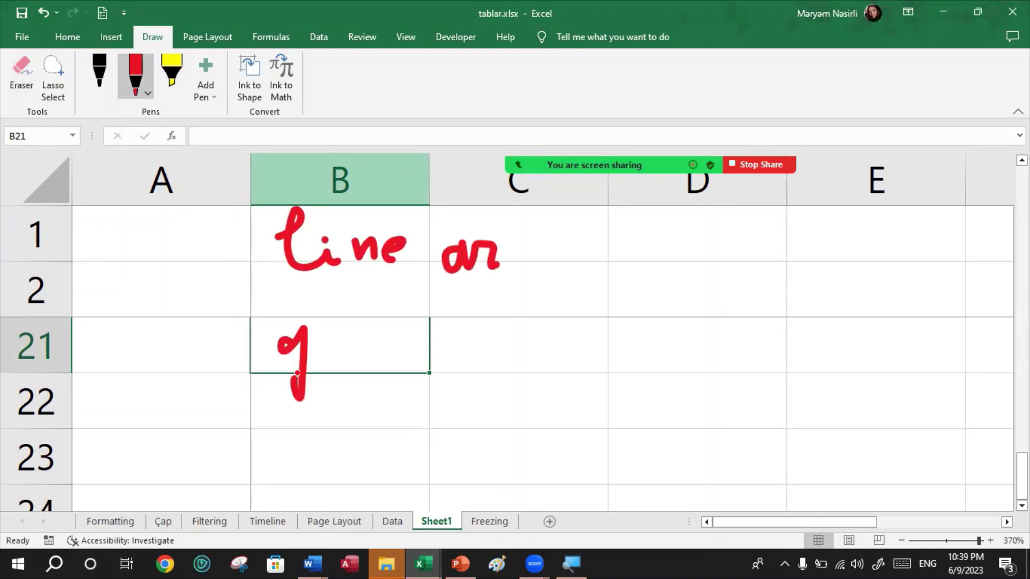
mouse_move(339, 339)
mouse_down()
mouse_move(362, 370)
mouse_move(388, 346)
mouse_move(445, 330)
mouse_up()
drag(448, 317, 461, 358)
mouse_move(482, 317)
mouse_down()
mouse_move(474, 364)
mouse_move(502, 363)
mouse_up()
drag(446, 342, 467, 339)
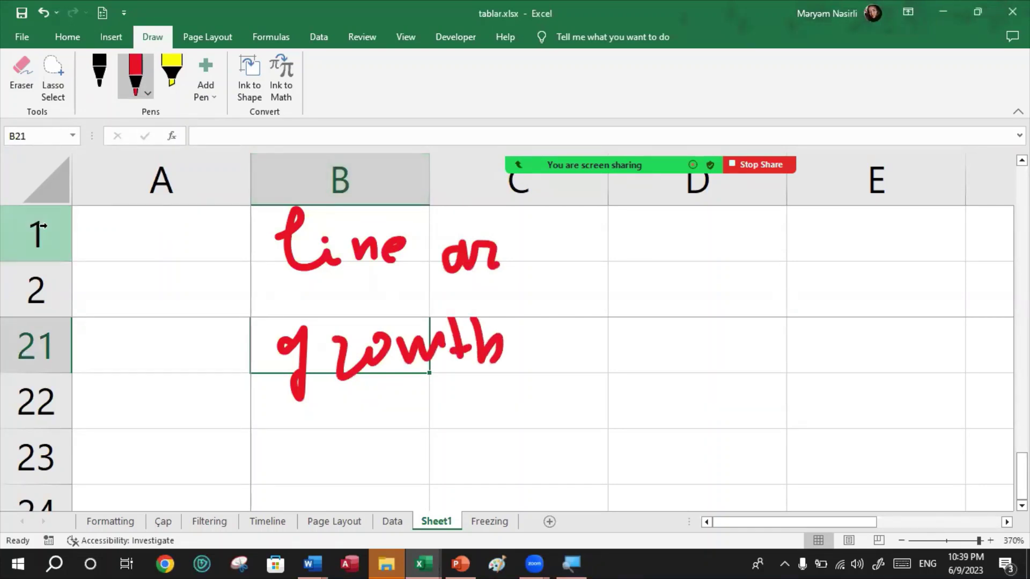
Erase the handwritten words linear and growth and leave the eraser
click(21, 72)
drag(547, 284, 387, 255)
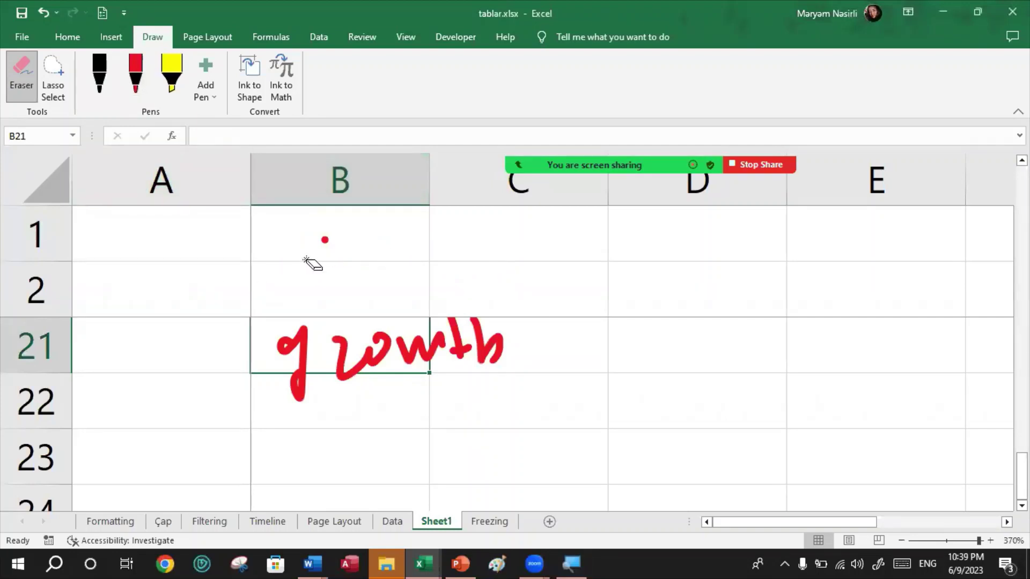
click(325, 236)
drag(276, 382, 501, 328)
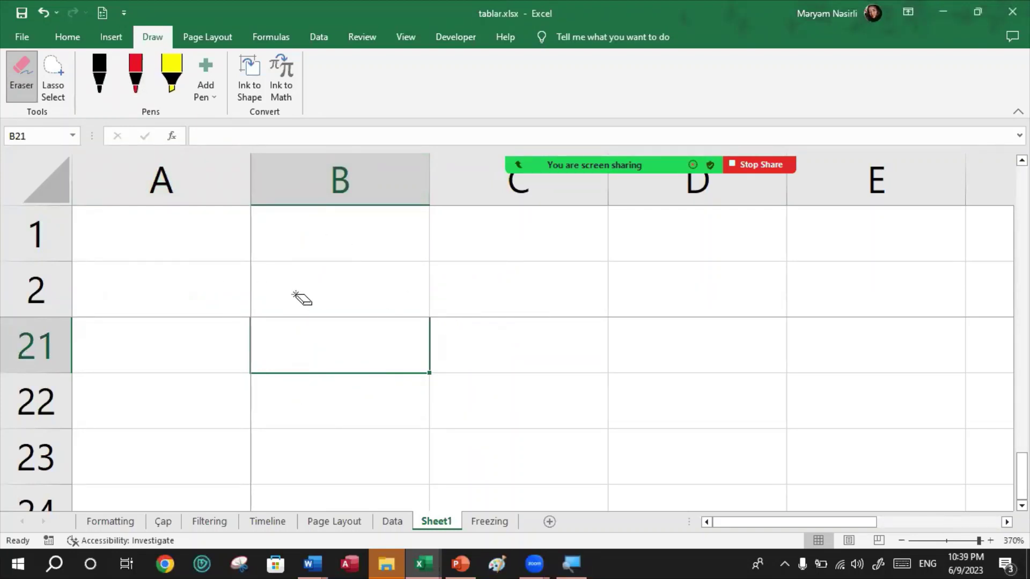
key(Escape)
Return to the first rows of the sheet and switch to the lent qrupları.pptx presentation in PowerPoint
scroll(310, 405, up, 6)
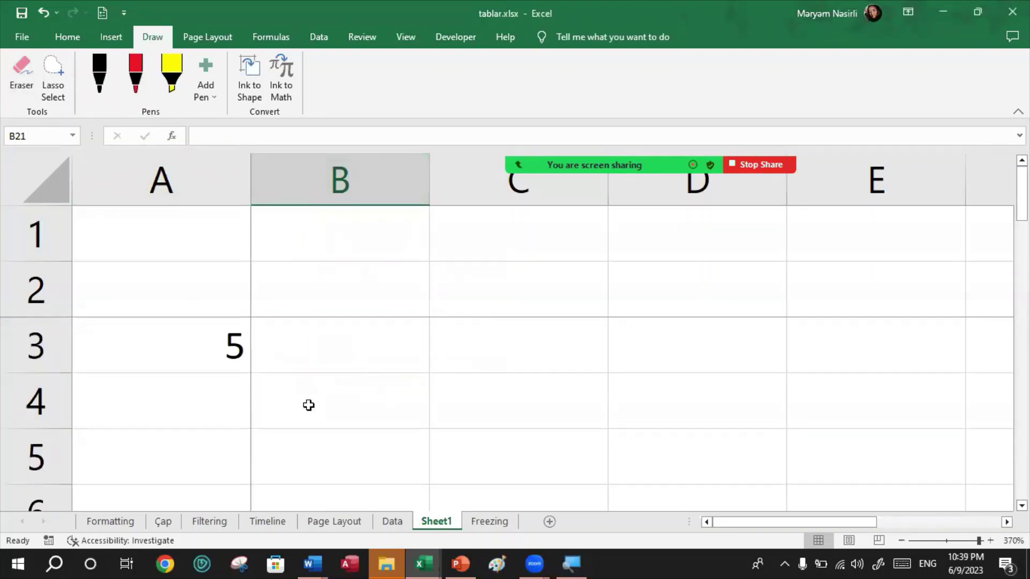
click(468, 558)
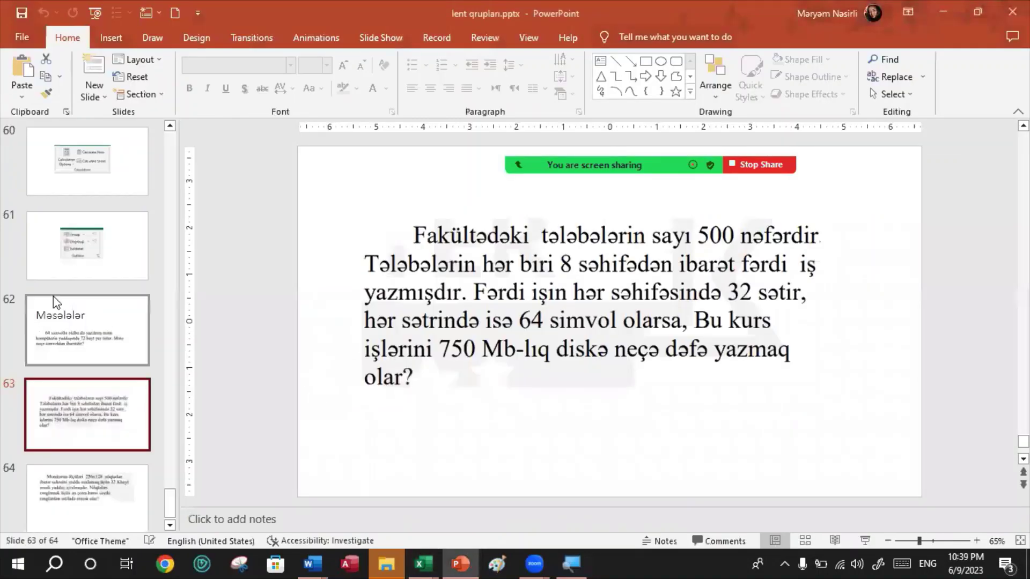
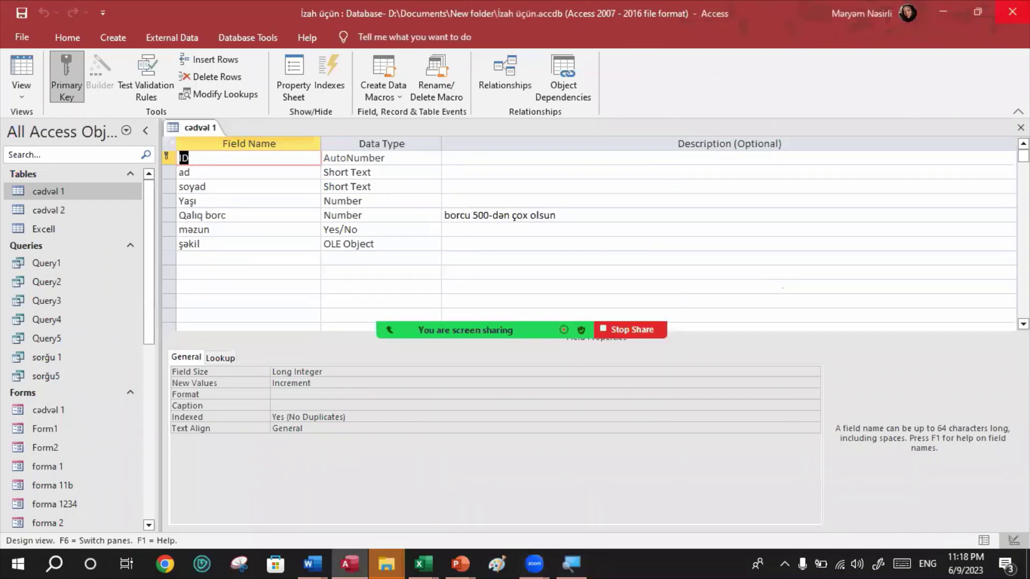
Close the İzah üçün database in Access and switch to the vb.pptx presentation in PowerPoint
key(ctrl+w)
key(alt+Tab)
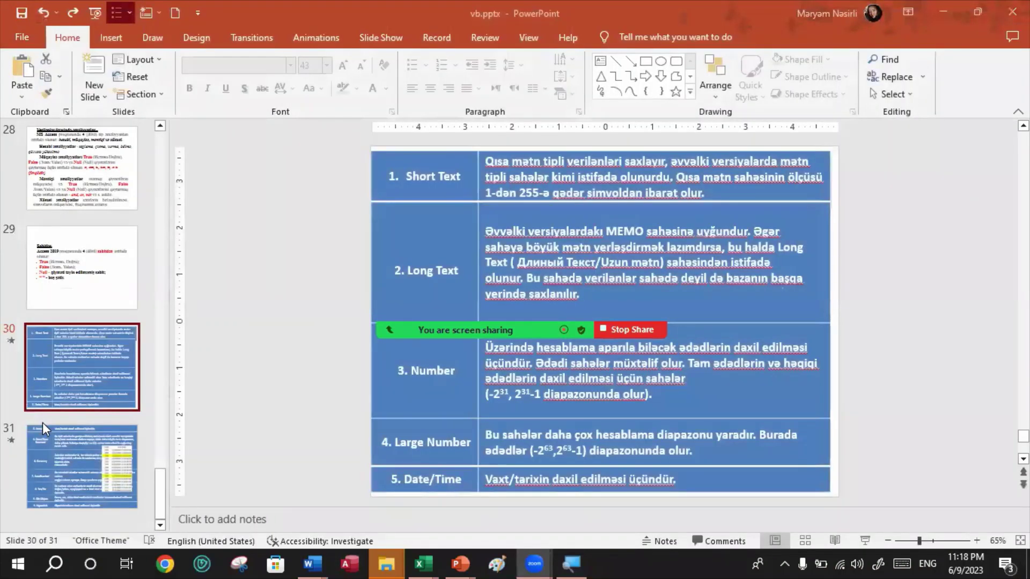
Review the Access lecture slides backwards from slide 30, covering constants, operations, naming rules and database objects
click(94, 250)
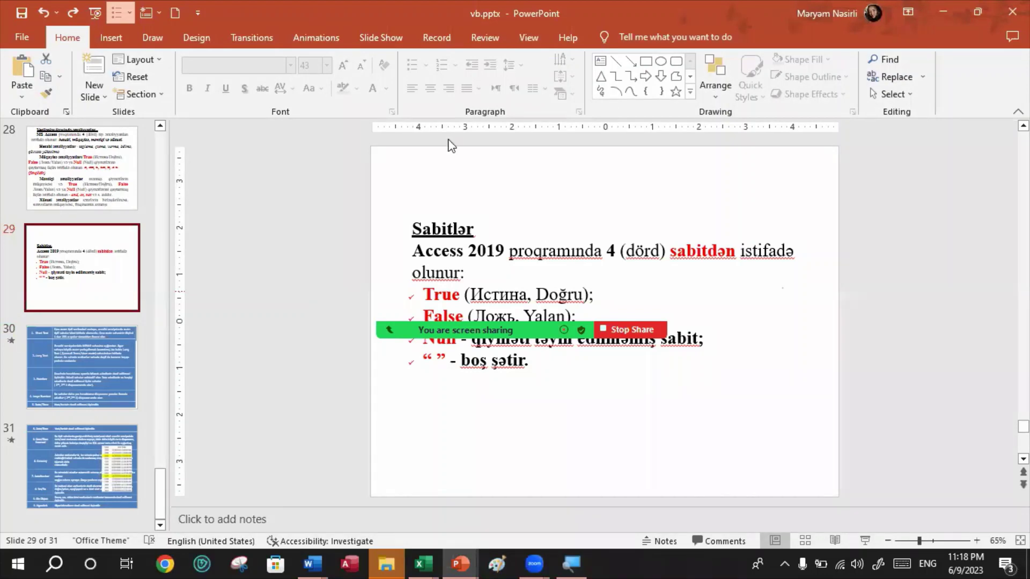
click(97, 328)
scroll(80, 301, up, 2)
click(68, 269)
scroll(68, 269, up, 2)
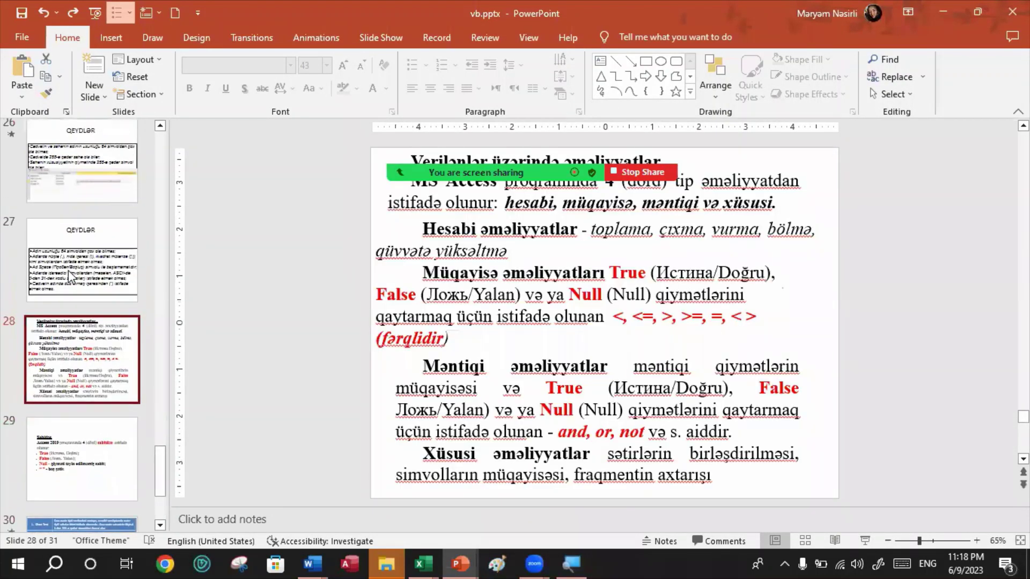
click(69, 270)
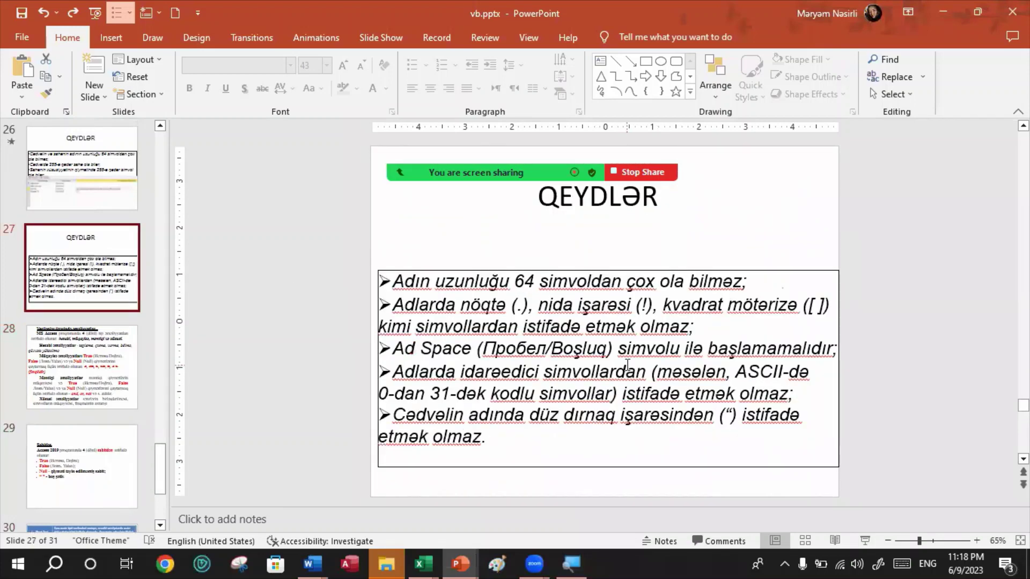
scroll(33, 300, up, 2)
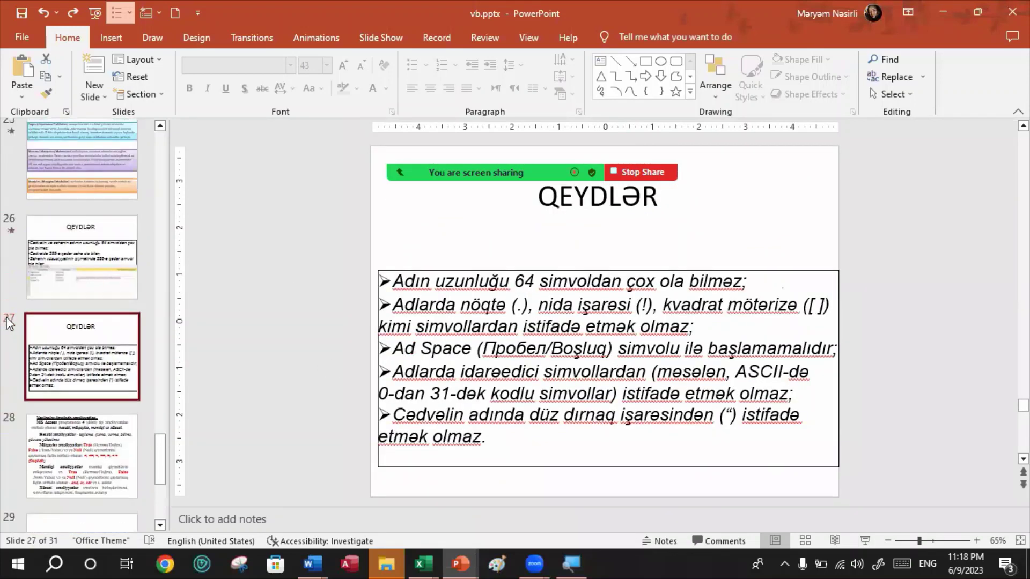
click(51, 275)
scroll(51, 276, up, 2)
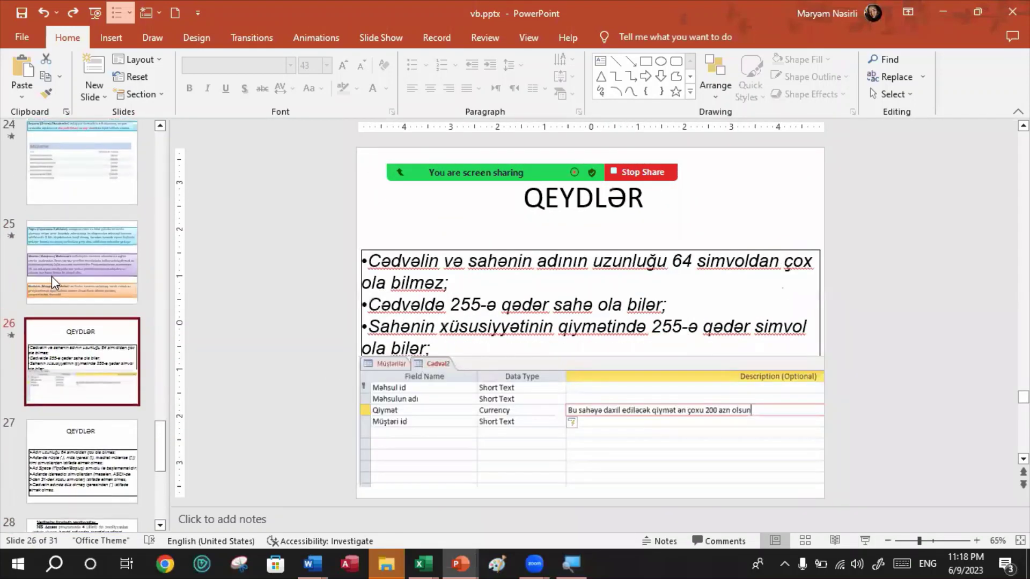
click(51, 276)
scroll(51, 275, up, 5)
scroll(54, 282, up, 6)
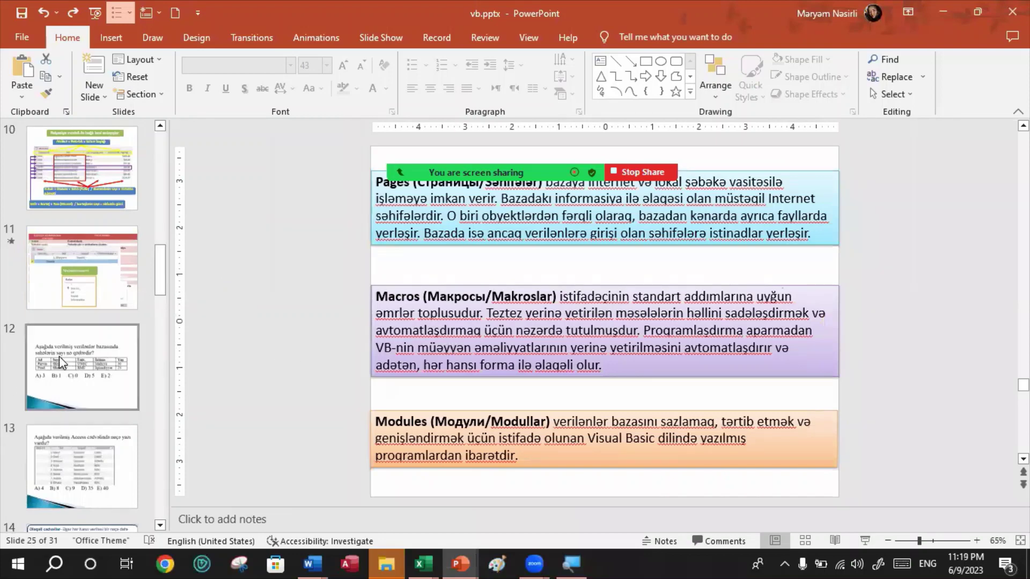
scroll(59, 356, up, 6)
scroll(60, 361, up, 1)
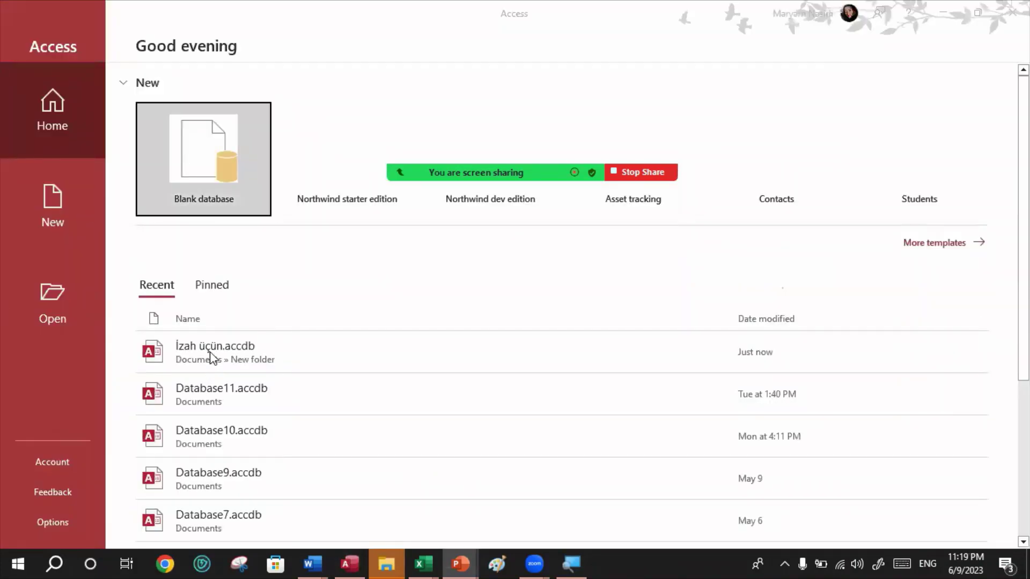
Open the recent database İzah üçün.accdb in Access and show the table cədvəl 2 in Design View
click(211, 353)
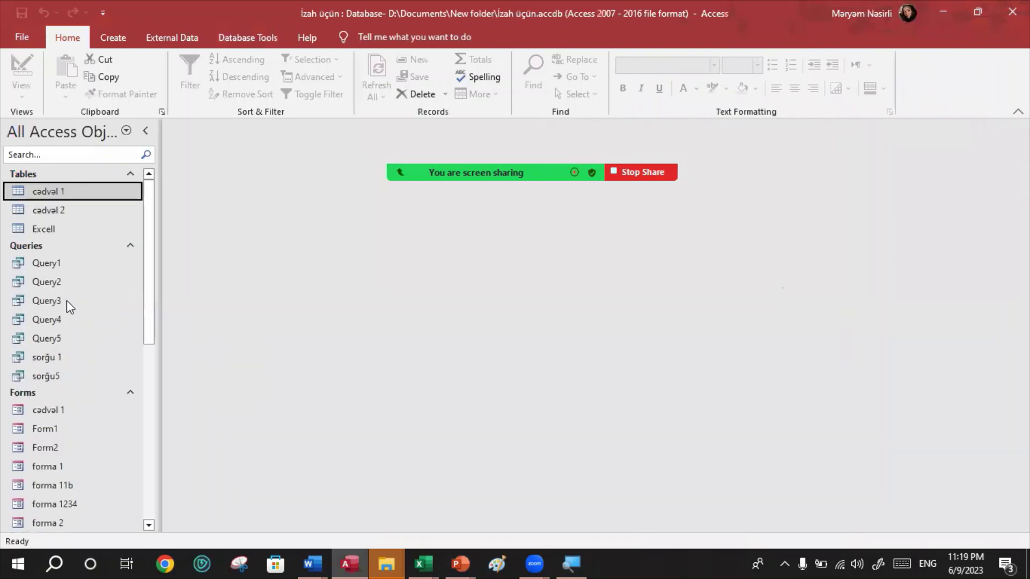
double_click(57, 210)
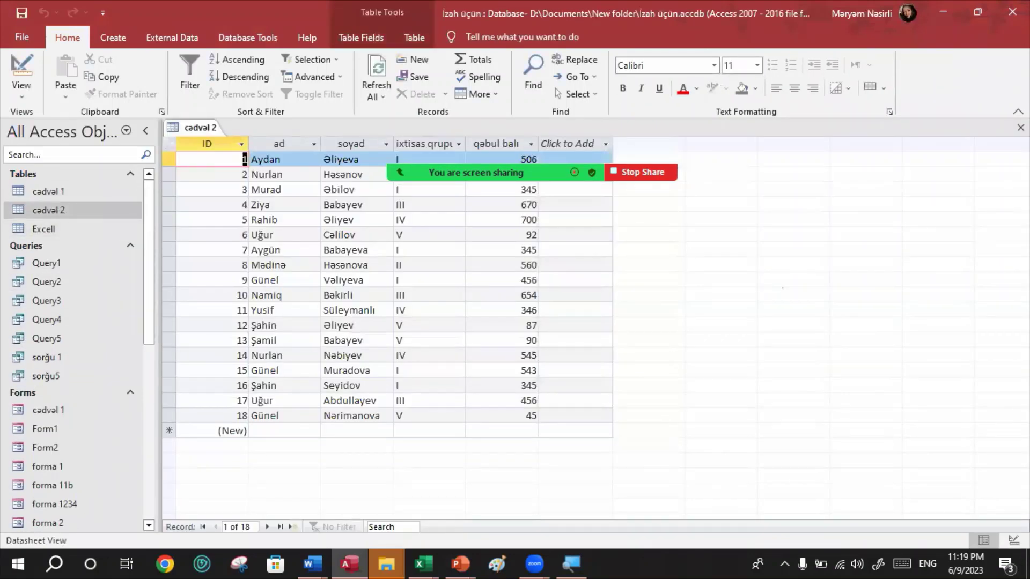
click(1013, 540)
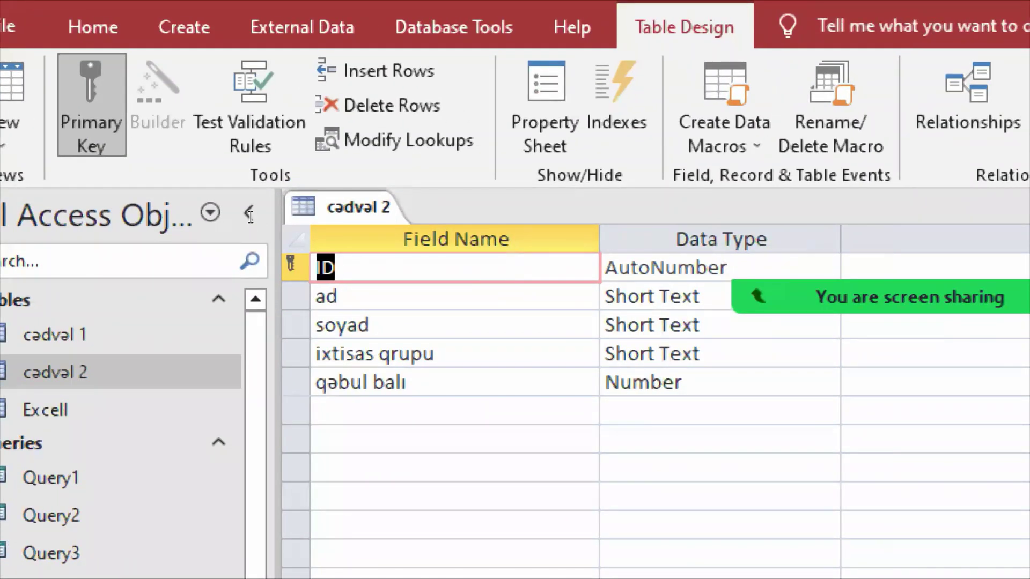
Examine the field names and data types of cədvəl 2, including the empty row below them, and return to the ID field
key(Down)
key(Down)
key(Down)
key(Down)
key(Down)
key(Tab)
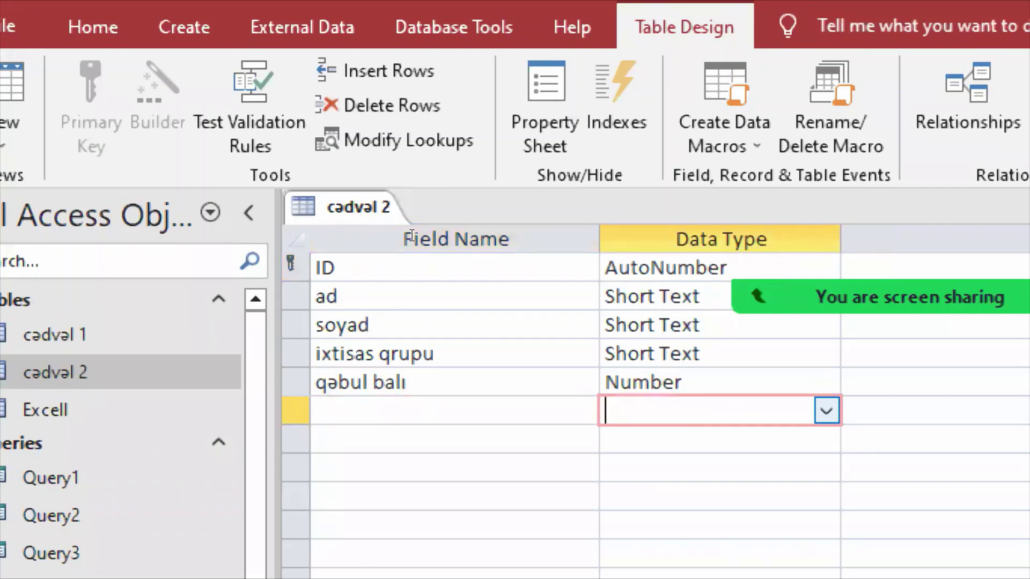
key(ctrl+Home)
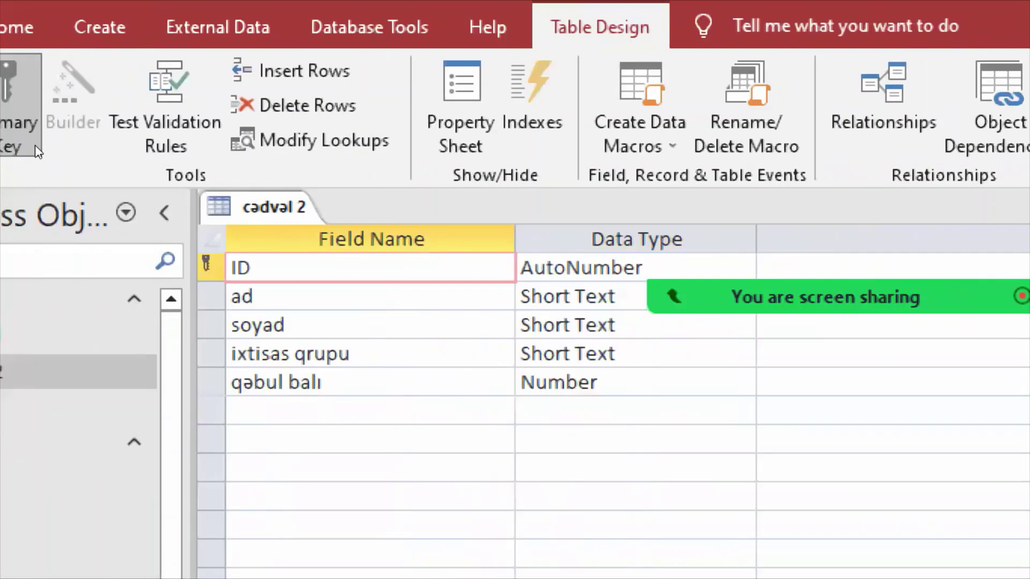
Go through the cədvəl 2 fields down to qəbul balı, view the table's records in Datasheet View and return to Design View
key(Down)
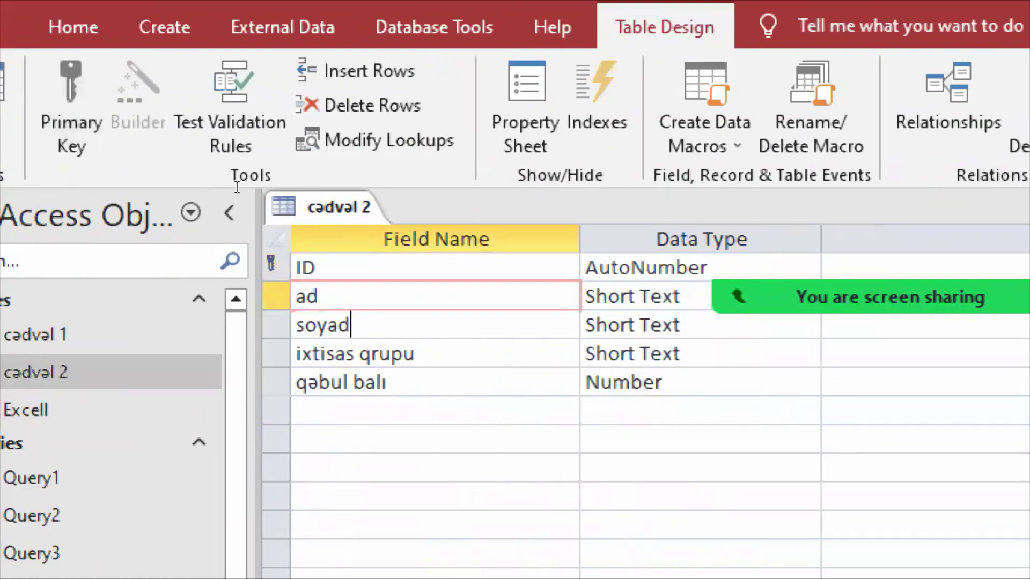
key(Down)
key(Down)
key(Down)
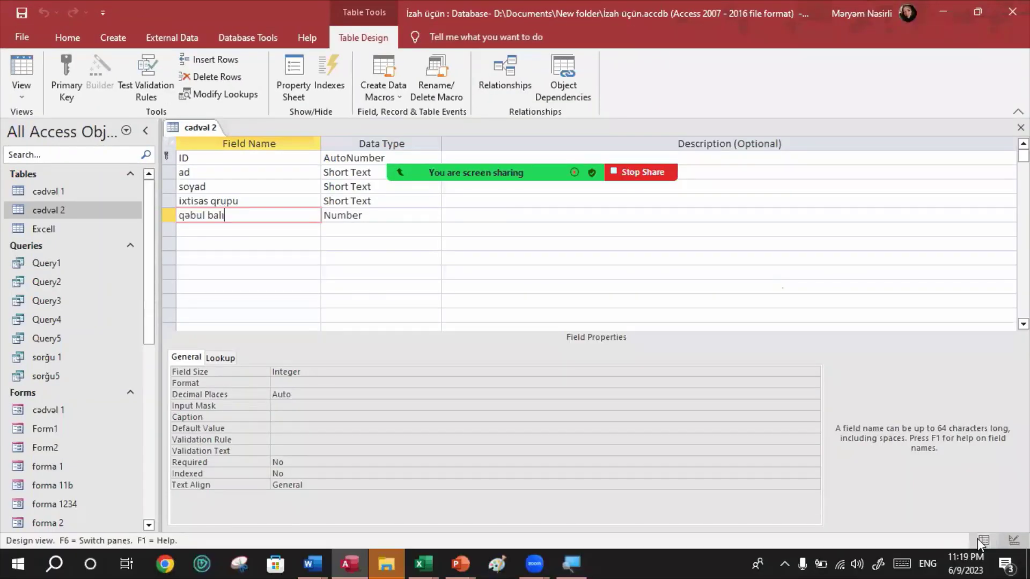
click(982, 540)
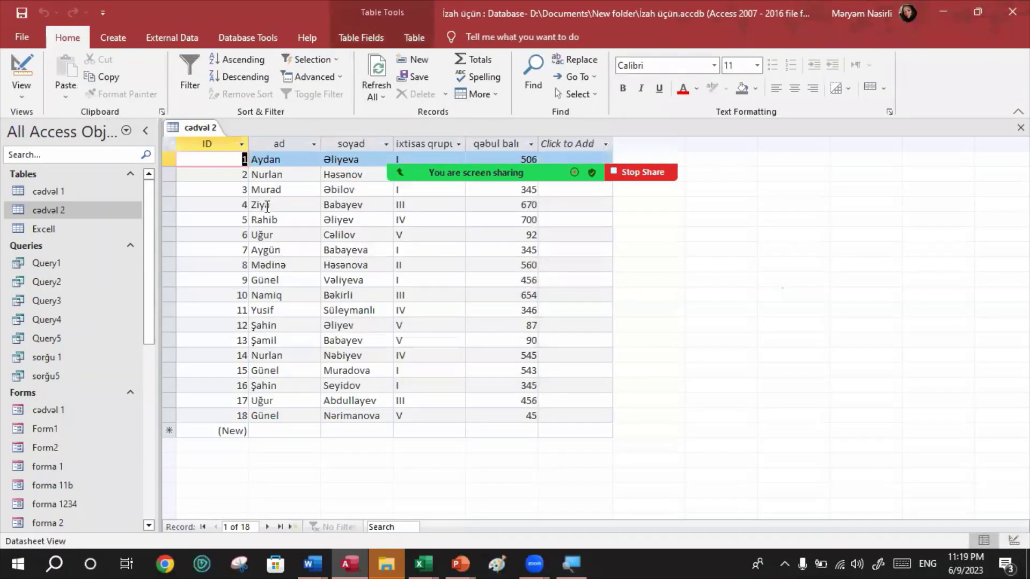
click(1013, 540)
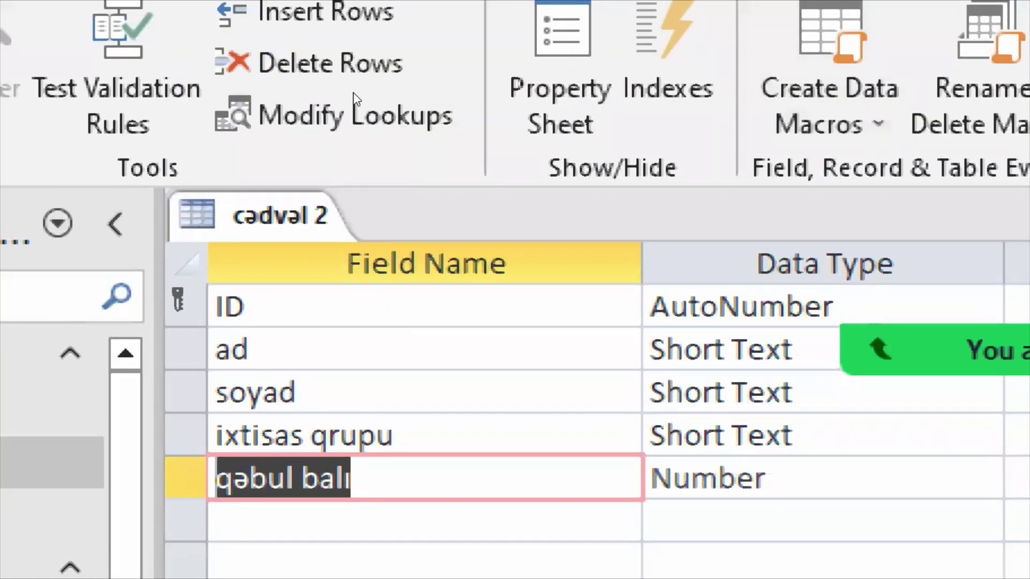
Return to the ad field of cədvəl 2 and examine its properties, moving into Field Size
key(Up)
key(Up)
key(Up)
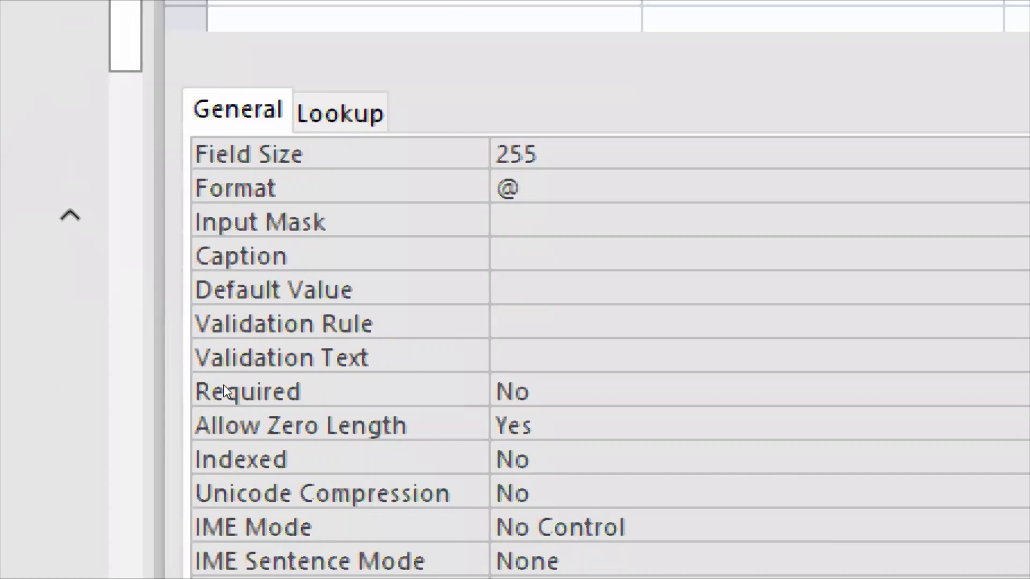
key(F6)
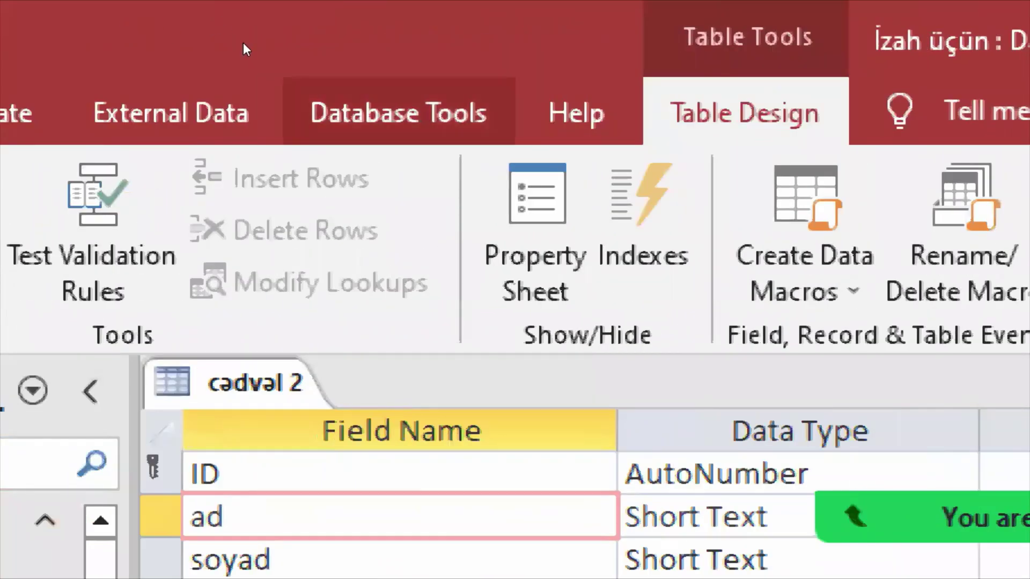
click(398, 113)
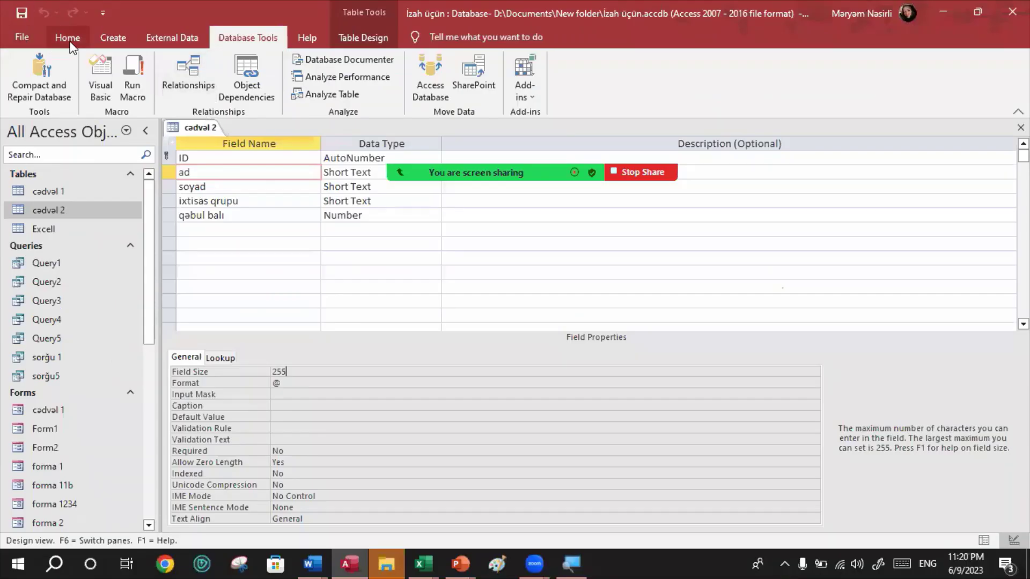
click(66, 38)
Switch to PowerPoint, close vb.pptx without saving, and clear away the lent qrupları.pptx and File Explorer windows
key(alt+Tab)
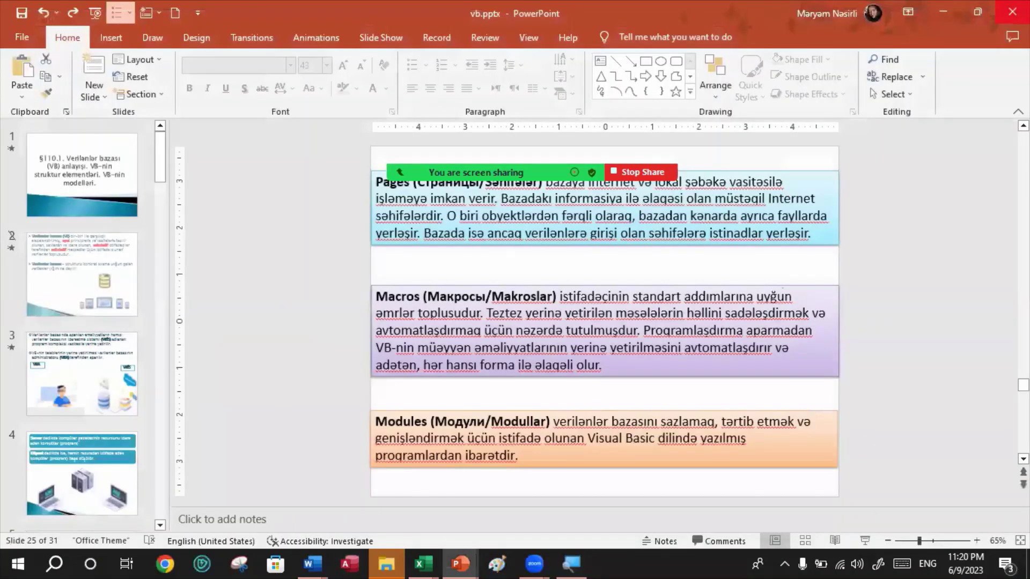
click(1011, 12)
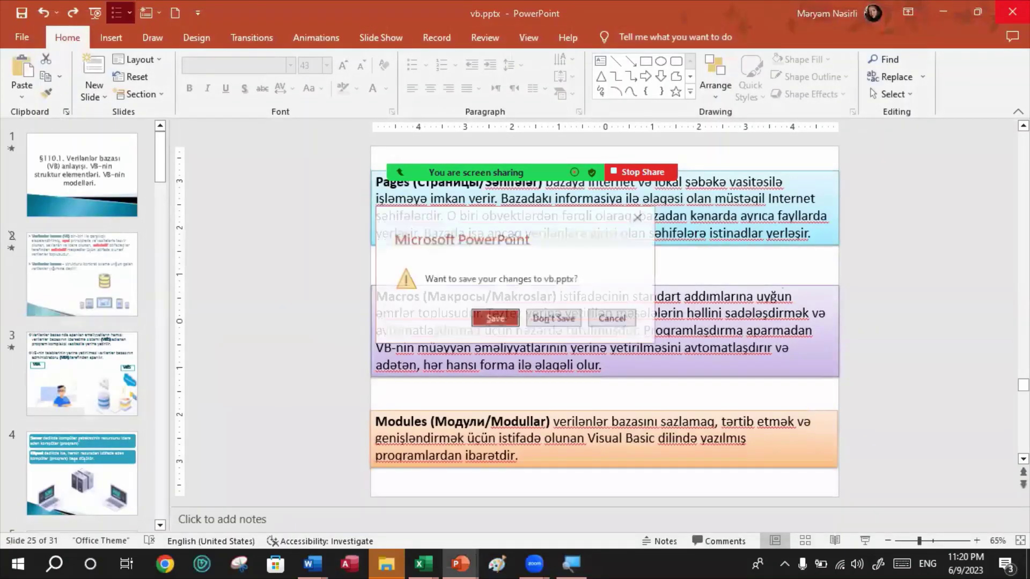
click(551, 320)
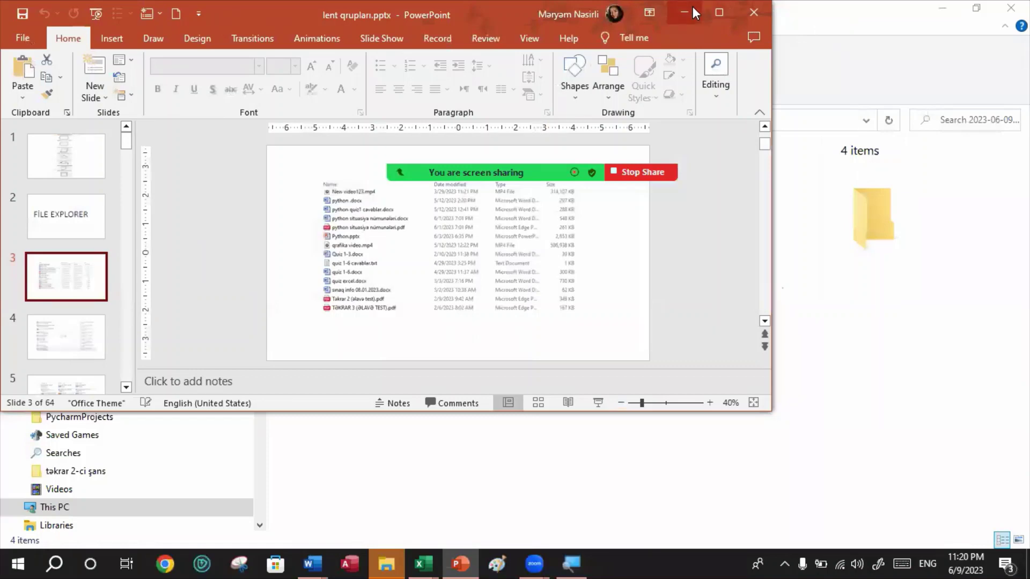
click(692, 8)
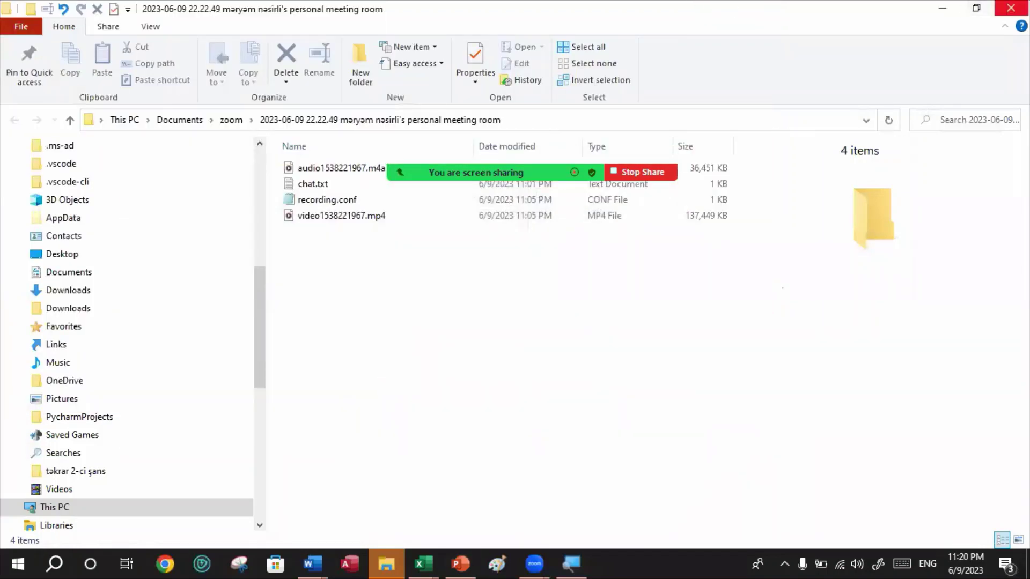
click(1010, 8)
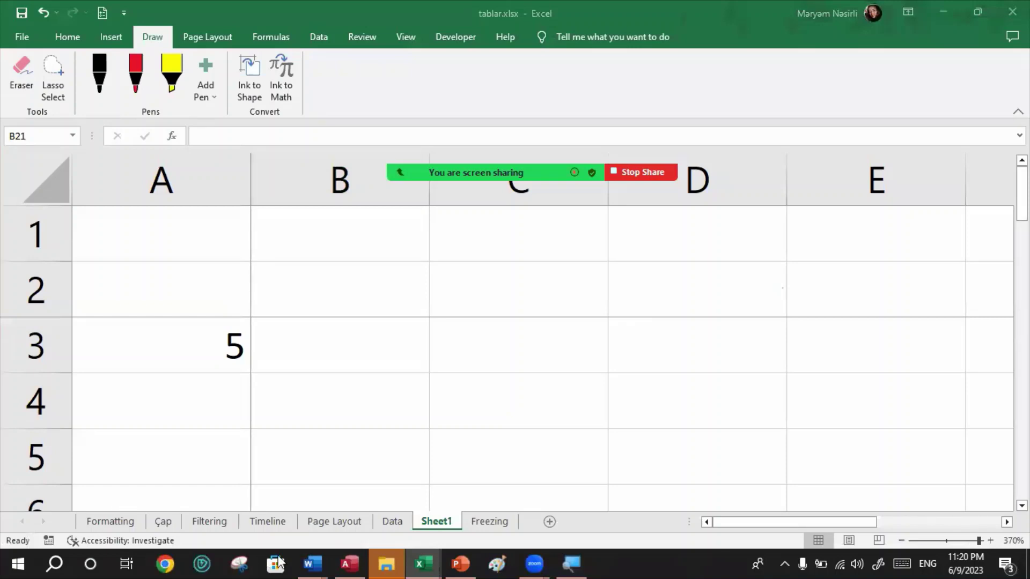
Switch to Access and append "gt" to the ad value of record 29 in cədvəl 1
click(349, 563)
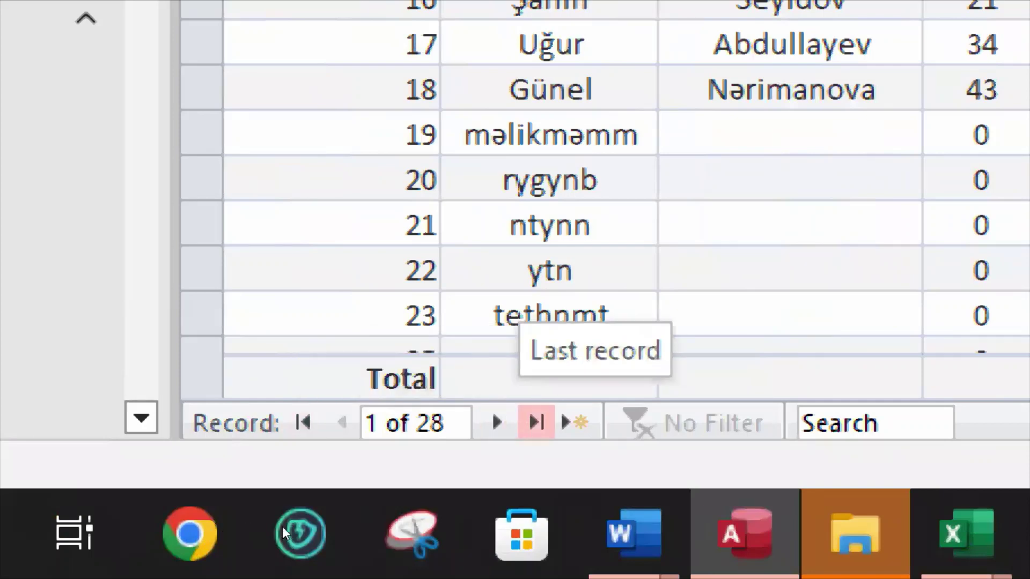
scroll(272, 429, down, 3)
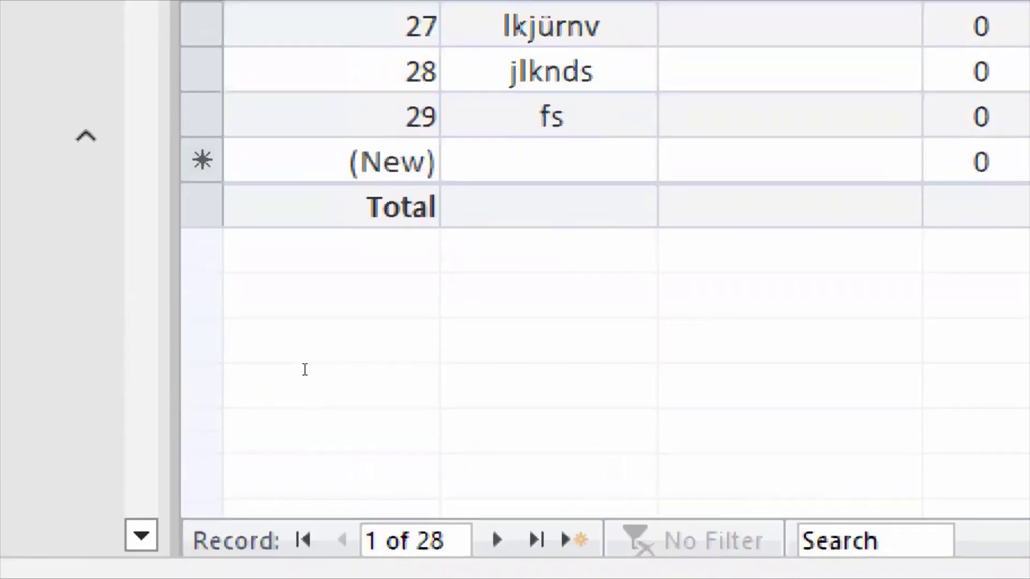
key(ctrl+plus)
key(Up)
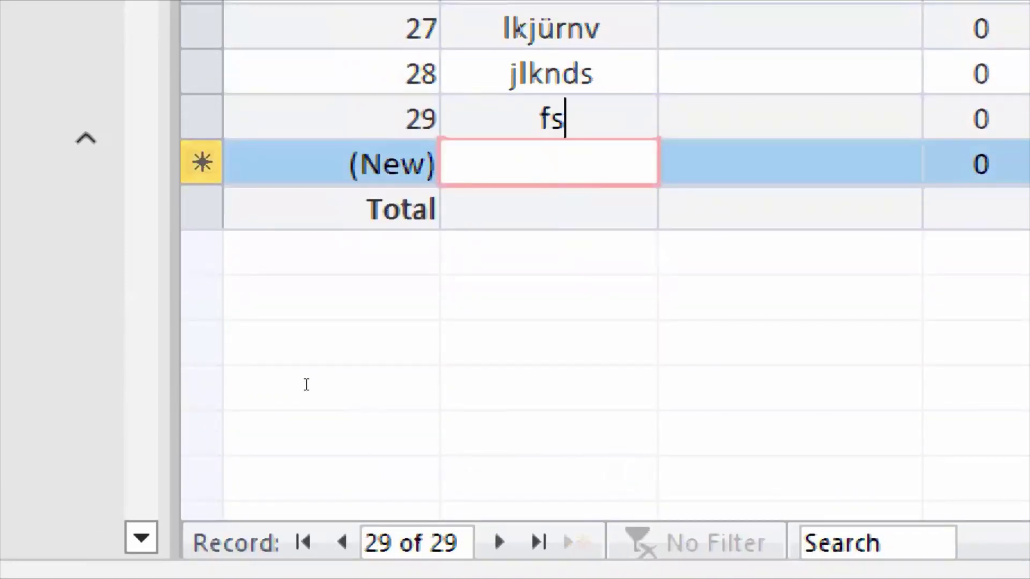
text(gt)
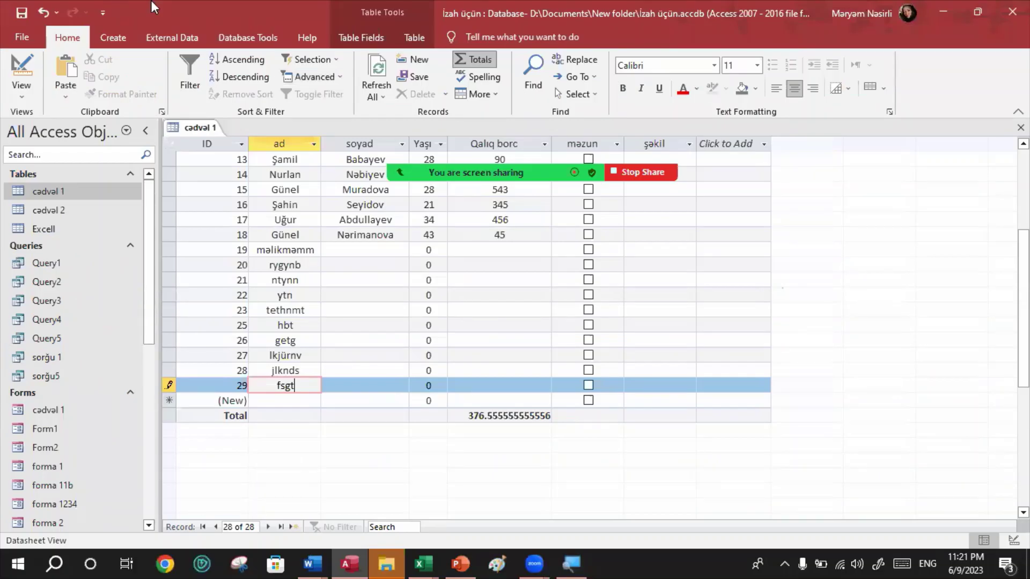
Switch to the tablar.xlsx workbook in Excel and clear the contents of cell A3 on Sheet1
key(alt+Tab)
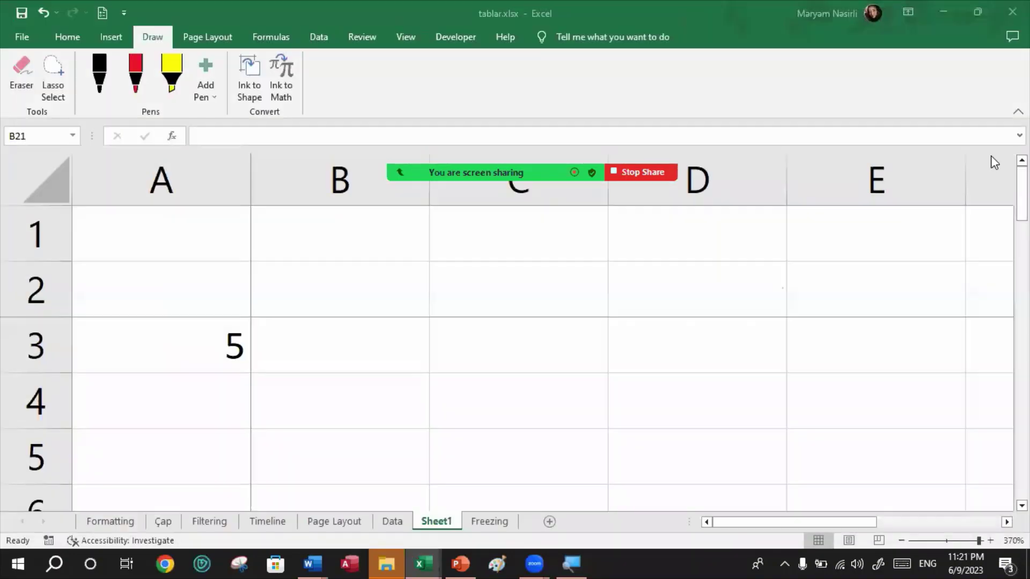
click(719, 408)
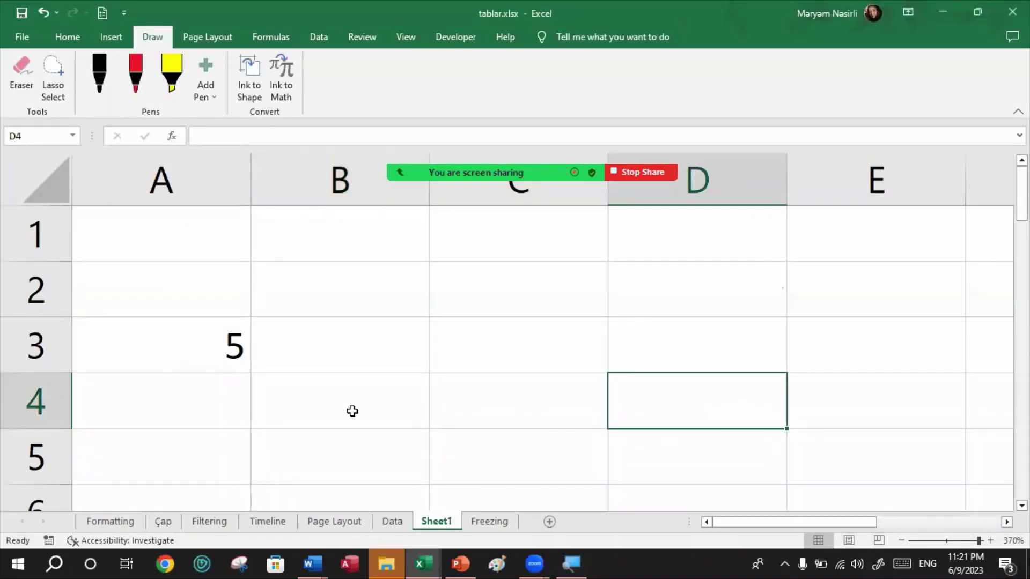
click(166, 363)
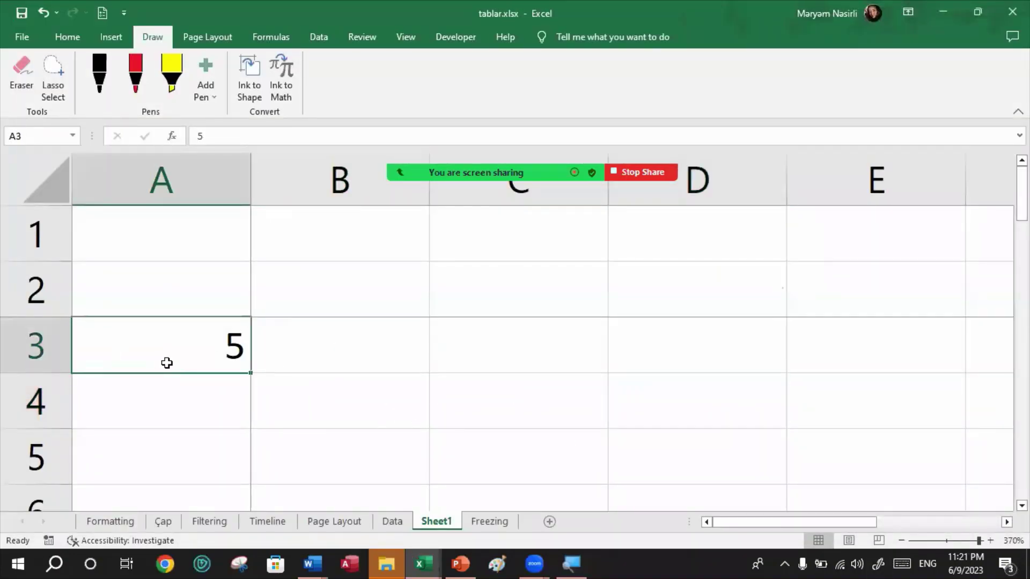
key(Delete)
click(213, 376)
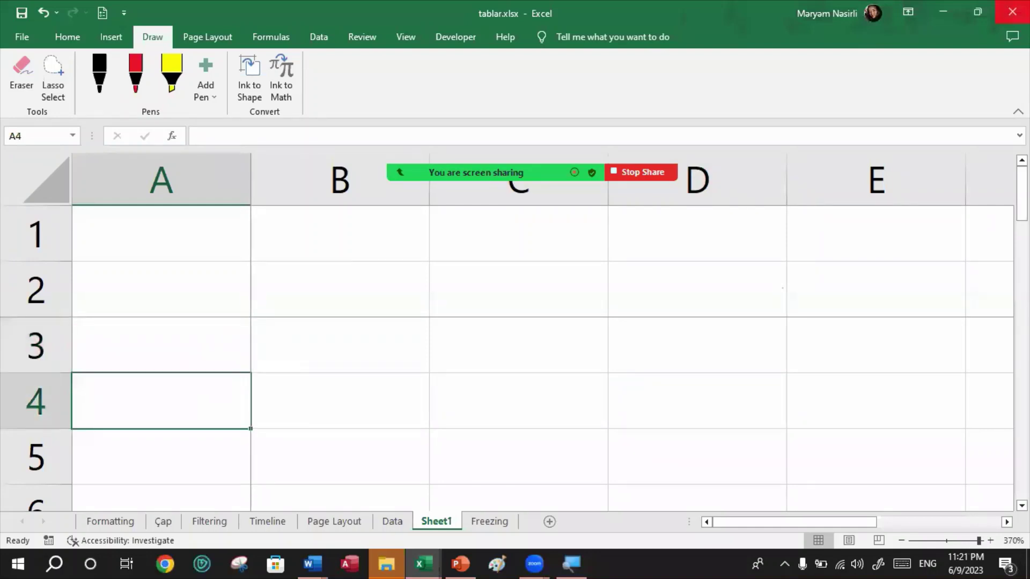
Close the tablar.xlsx workbook and close Book1 without saving it
click(1012, 12)
click(535, 304)
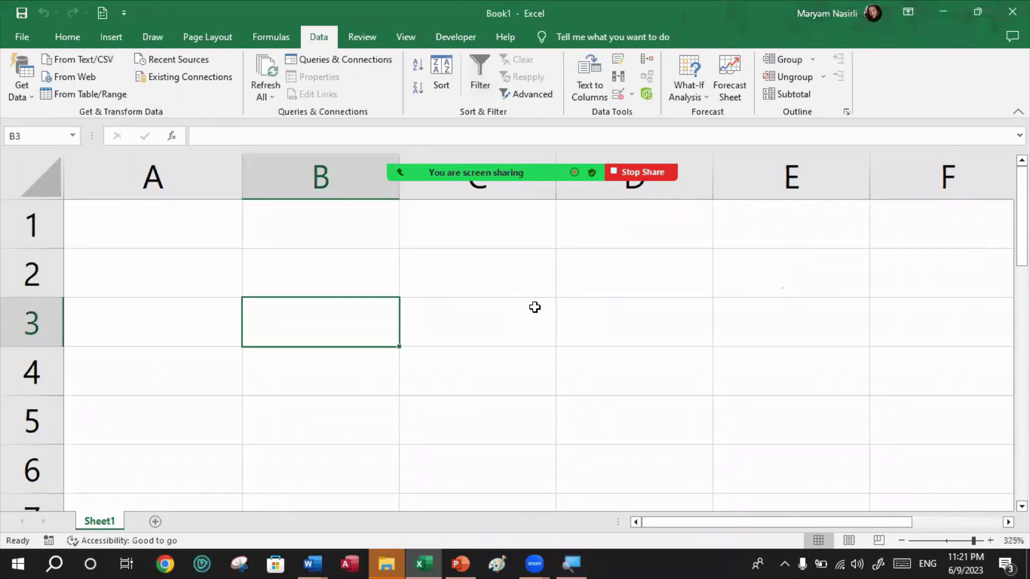
click(1012, 12)
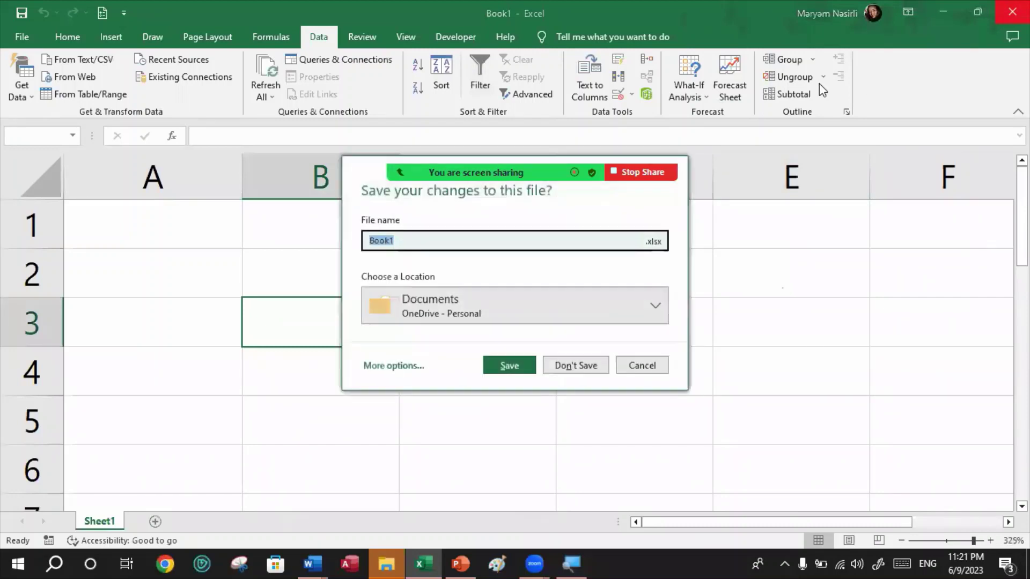
click(580, 367)
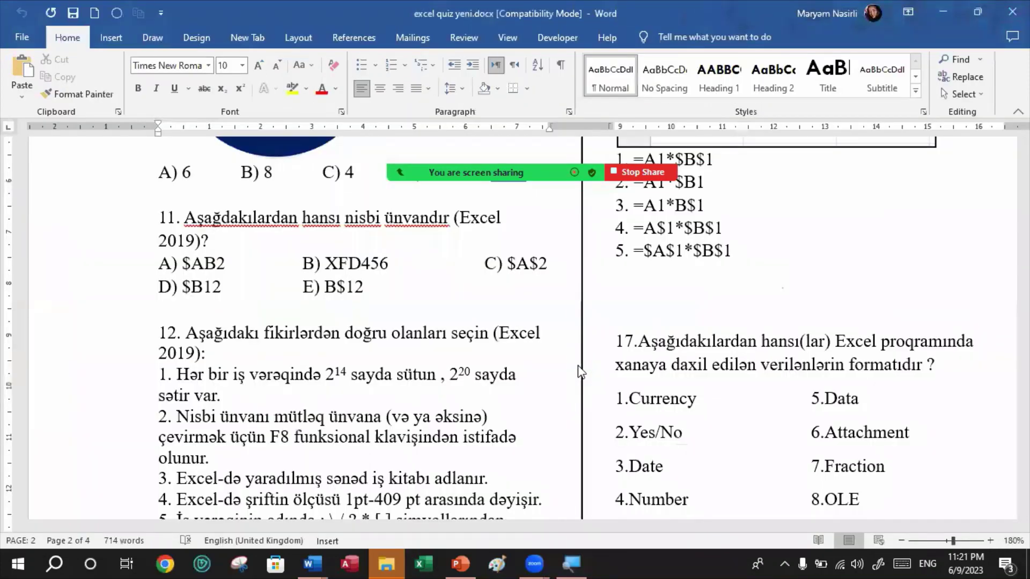
Switch to the lent qrupları.pptx presentation in PowerPoint and maximize its window
mouse_move(320, 563)
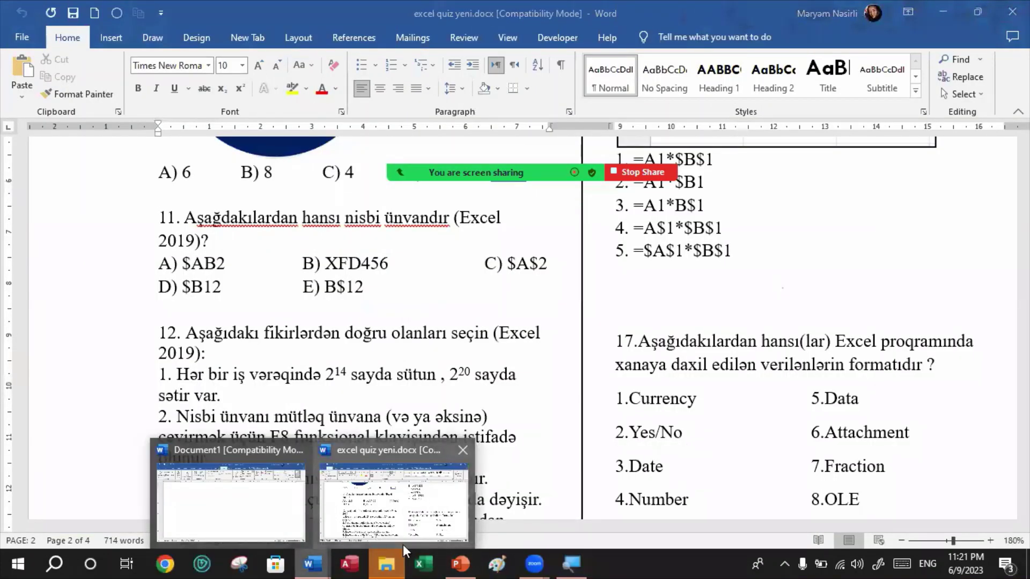
click(460, 563)
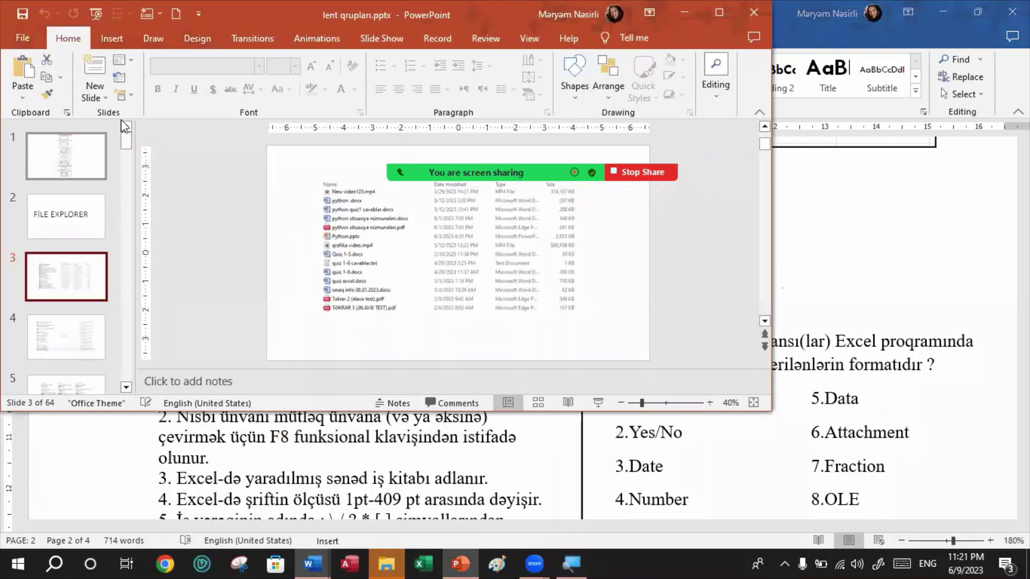
click(719, 12)
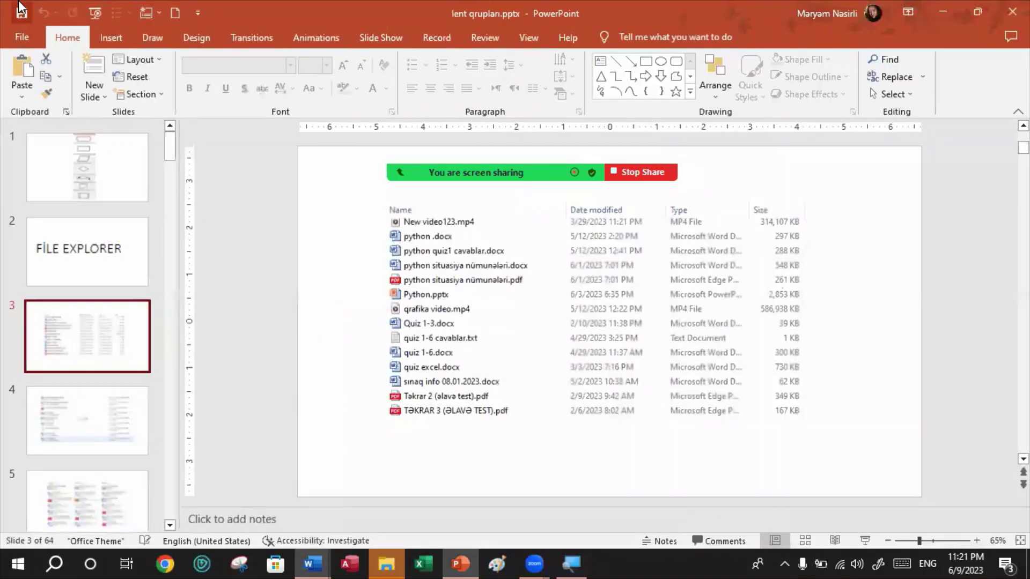
click(23, 38)
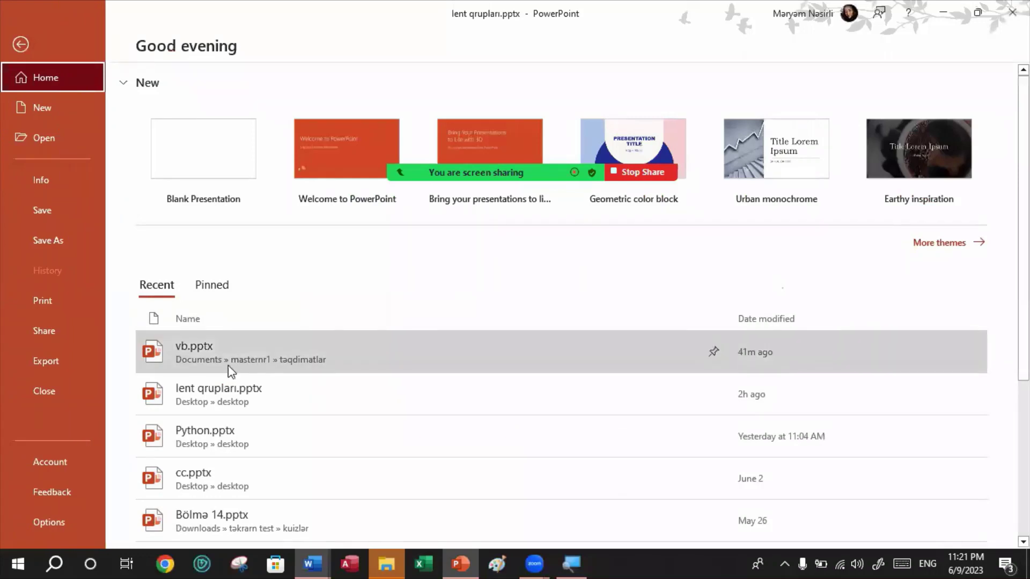
click(236, 387)
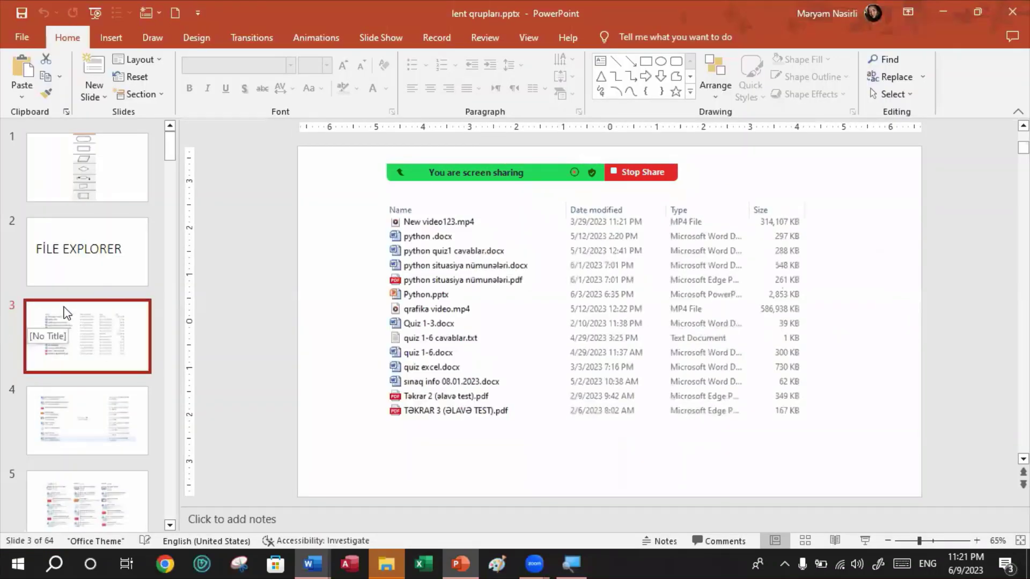
Start the slide show from slide 62, Məsələlər, look at the following problem slide and return to slide 62
scroll(75, 290, down, 5)
scroll(76, 285, down, 20)
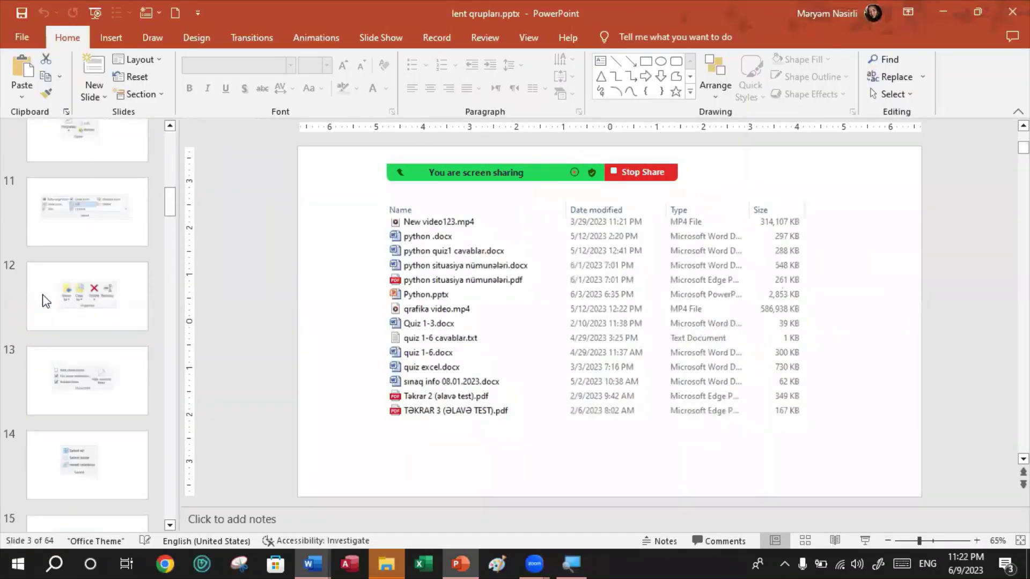
scroll(45, 301, down, 14)
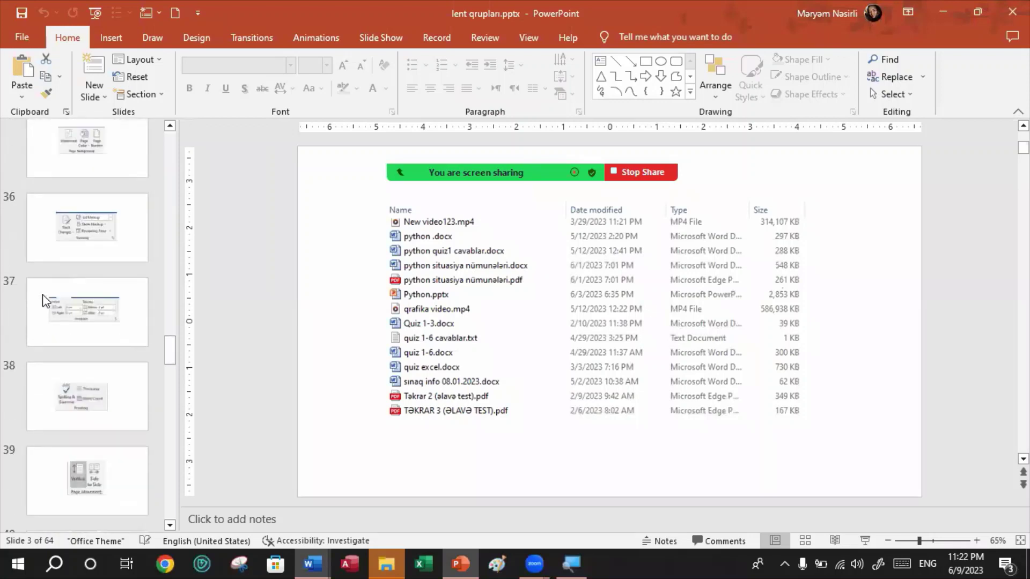
scroll(46, 301, down, 16)
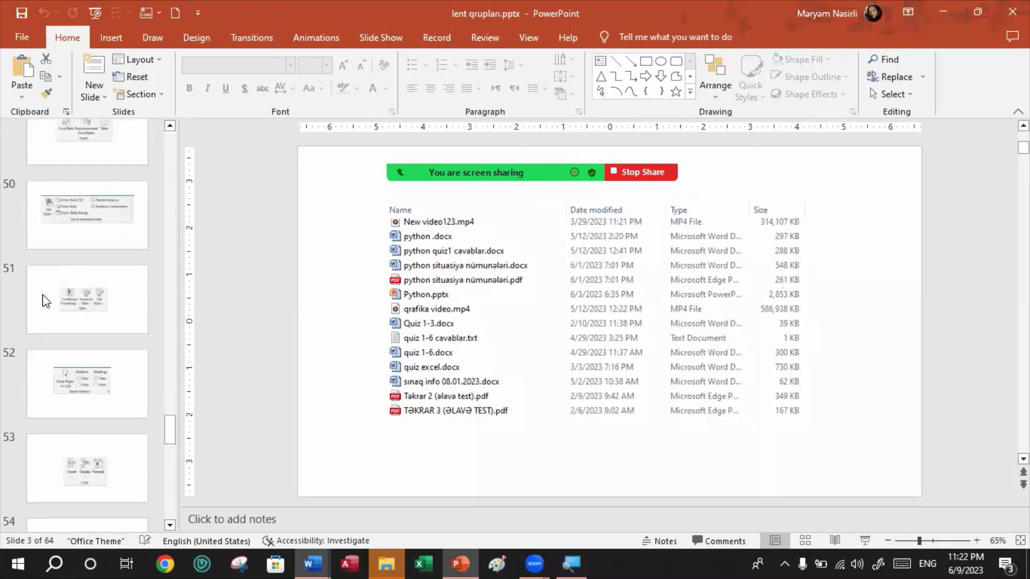
click(45, 301)
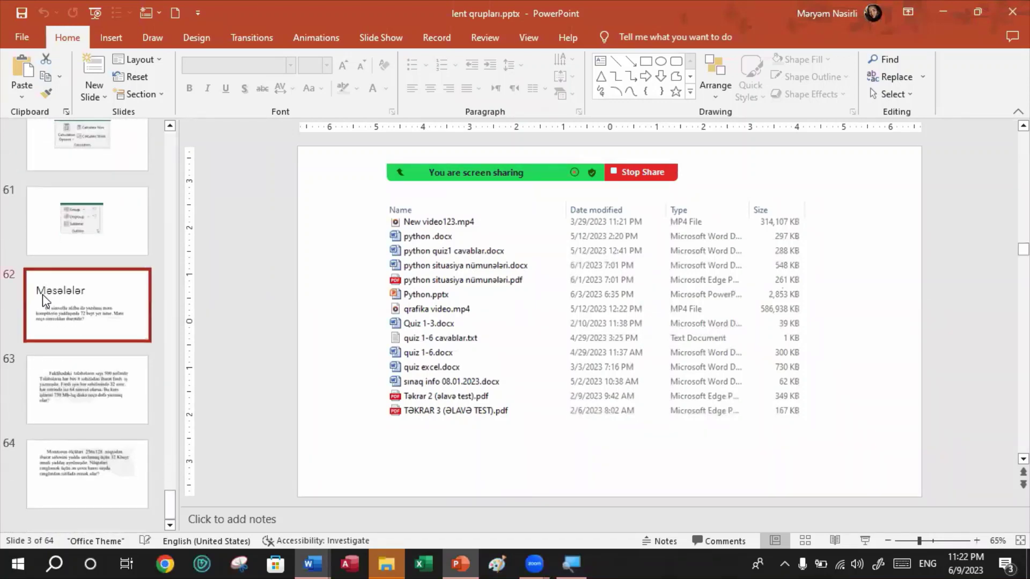
key(shift+F5)
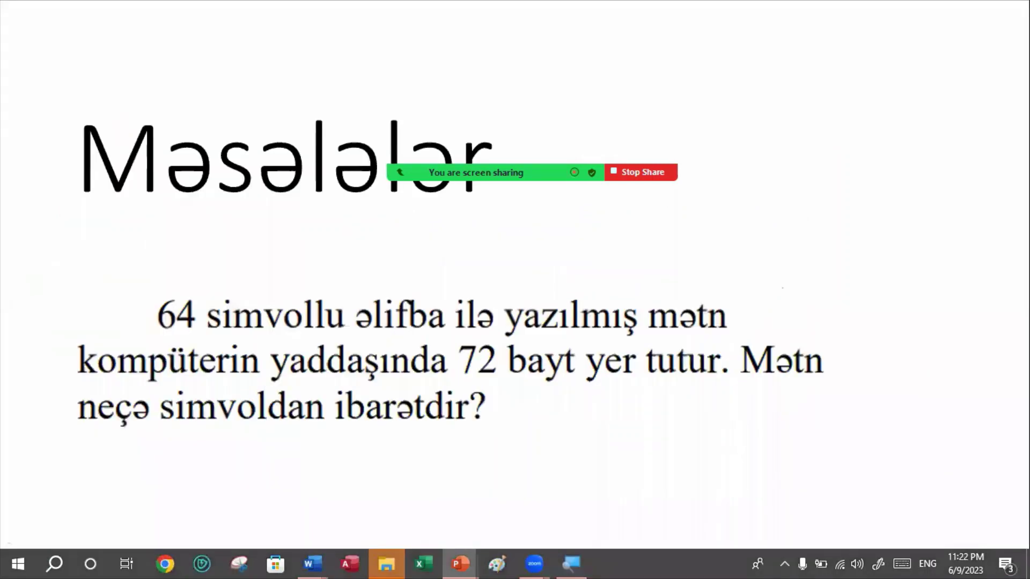
click(462, 192)
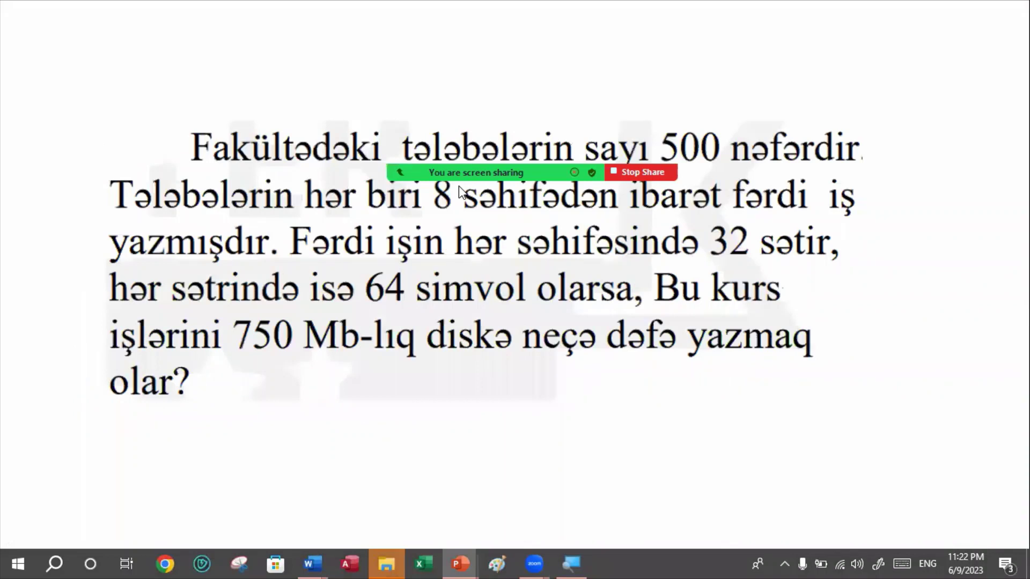
click(435, 208)
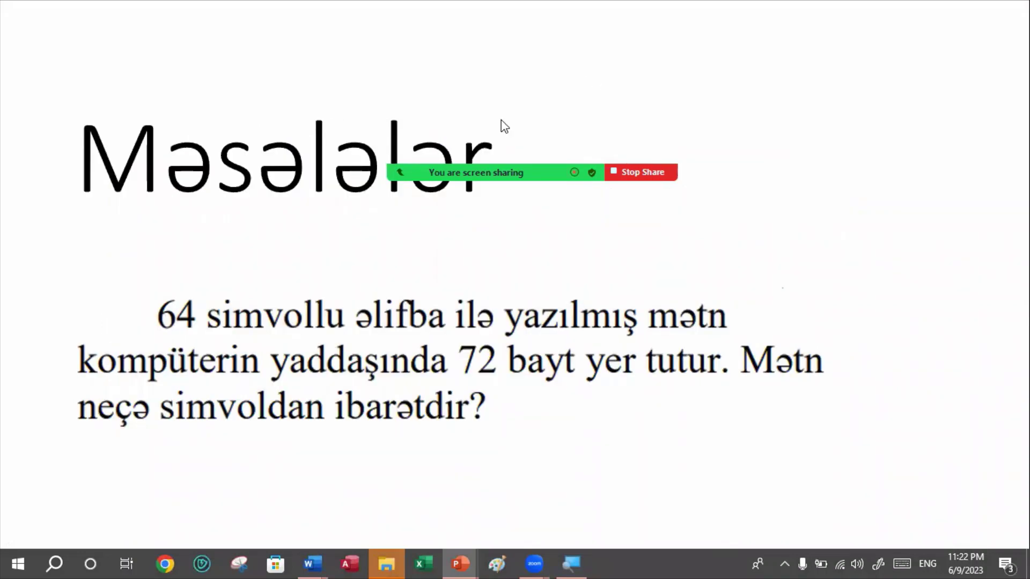